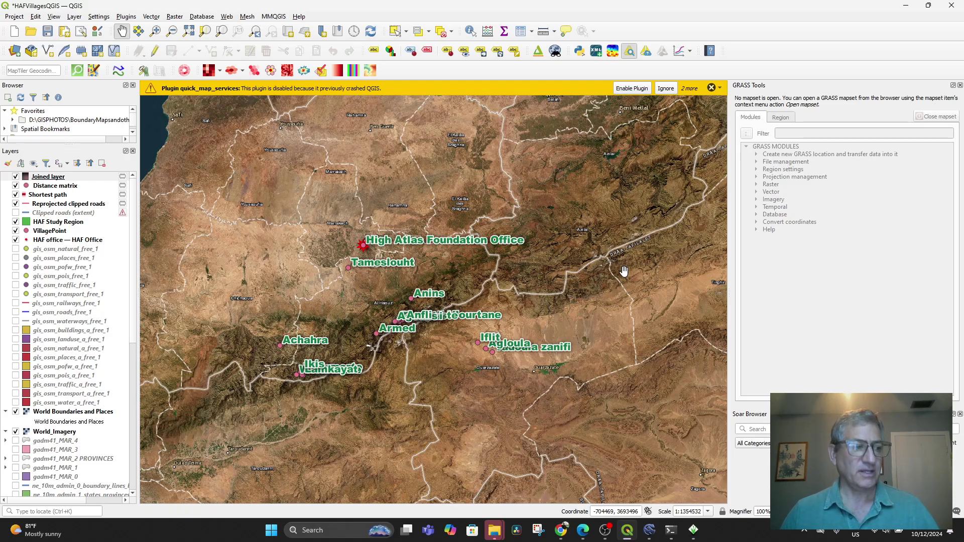
Examine the labelled villages around the High Atlas Foundation Office on the satellite map, from Tameslouht to Achahra and Tadoula zanifi.
{"action": "left_click_drag", "start_coordinate": [576, 258], "coordinate": [553, 234]}
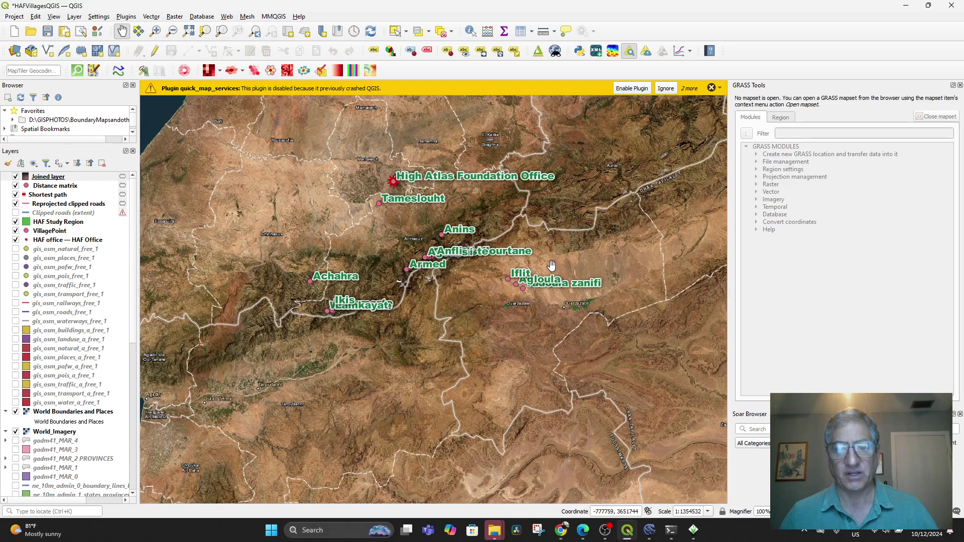
{"action": "left_click_drag", "start_coordinate": [522, 255], "coordinate": [564, 335]}
{"action": "scroll", "coordinate": [458, 267], "scroll_direction": "up", "scroll_amount": 1}
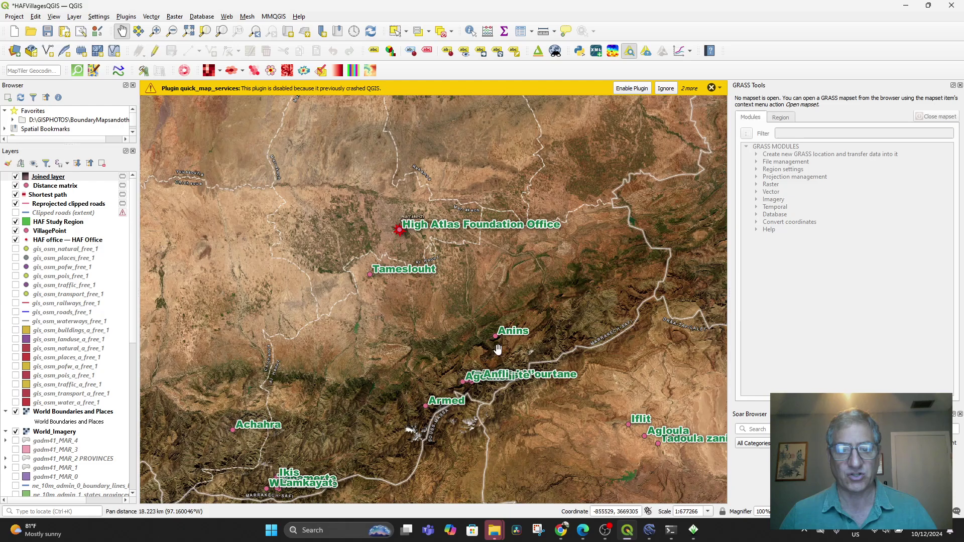
{"action": "left_click_drag", "start_coordinate": [498, 349], "coordinate": [539, 261]}
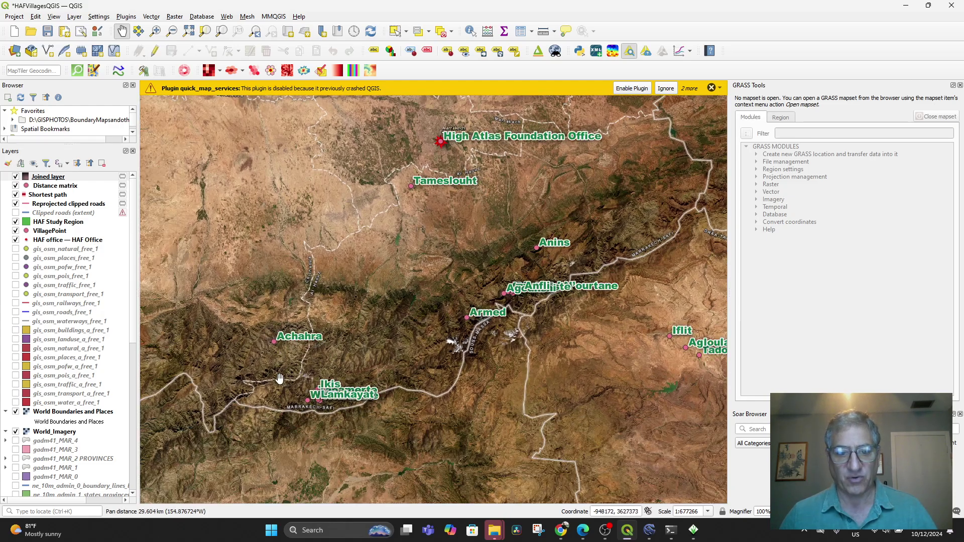
{"action": "left_click_drag", "start_coordinate": [472, 397], "coordinate": [399, 385]}
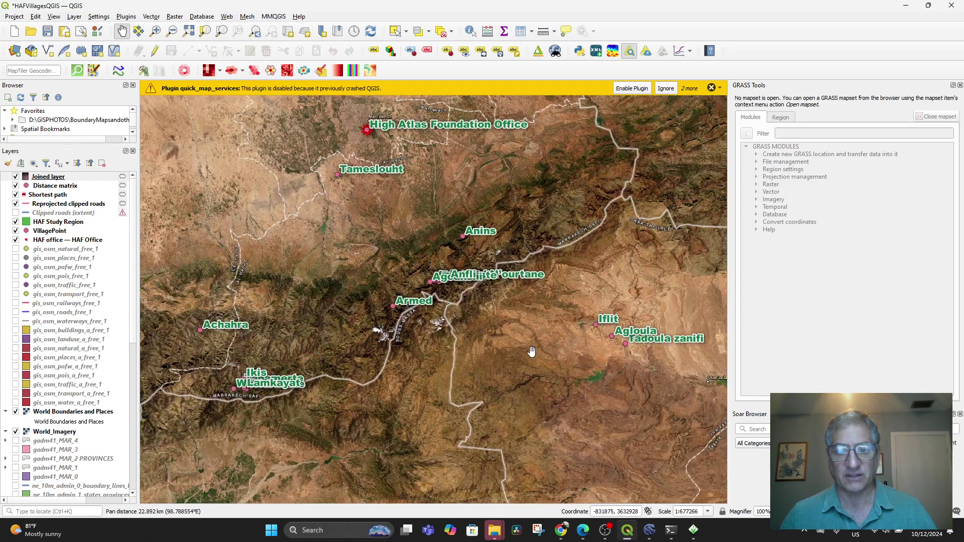
{"action": "left_click_drag", "start_coordinate": [511, 357], "coordinate": [559, 354]}
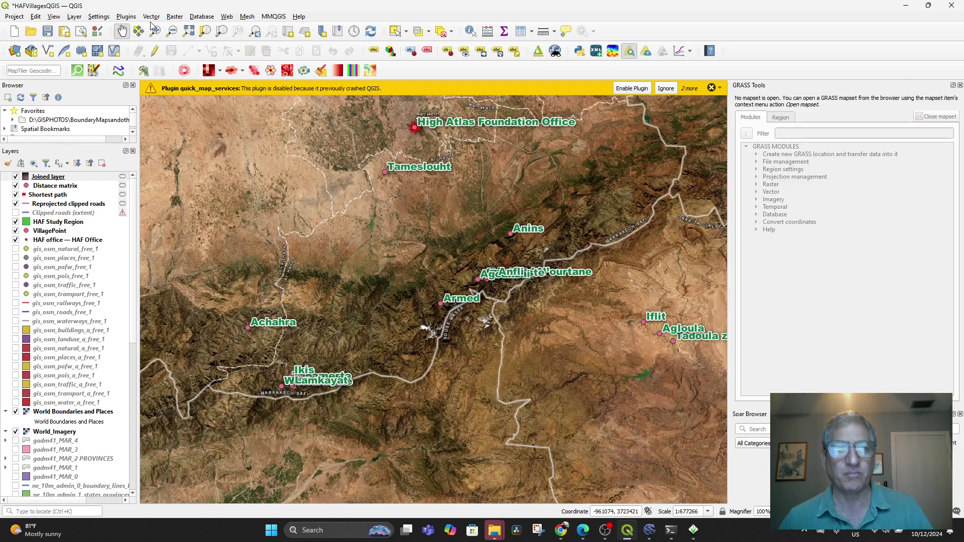
Switch to the ChatGPT conversation in Chrome and read the plugin recommendations from the original request to the Suggested Order for Plugin Installation.
{"action": "left_click", "coordinate": [126, 16]}
{"action": "left_click", "coordinate": [126, 17]}
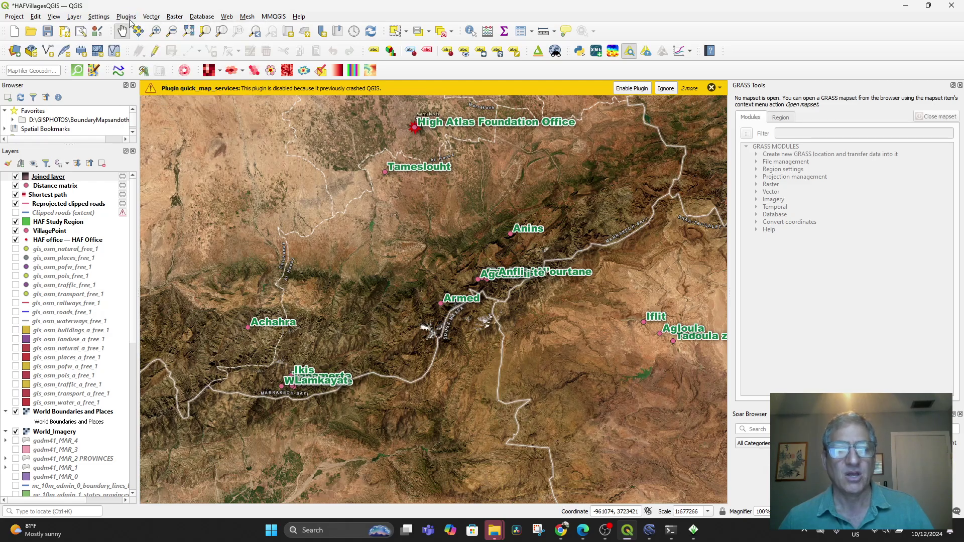
{"action": "left_click", "coordinate": [559, 531]}
{"action": "scroll", "coordinate": [574, 335], "scroll_direction": "up", "scroll_amount": 10}
{"action": "scroll", "coordinate": [590, 399], "scroll_direction": "up", "scroll_amount": 3}
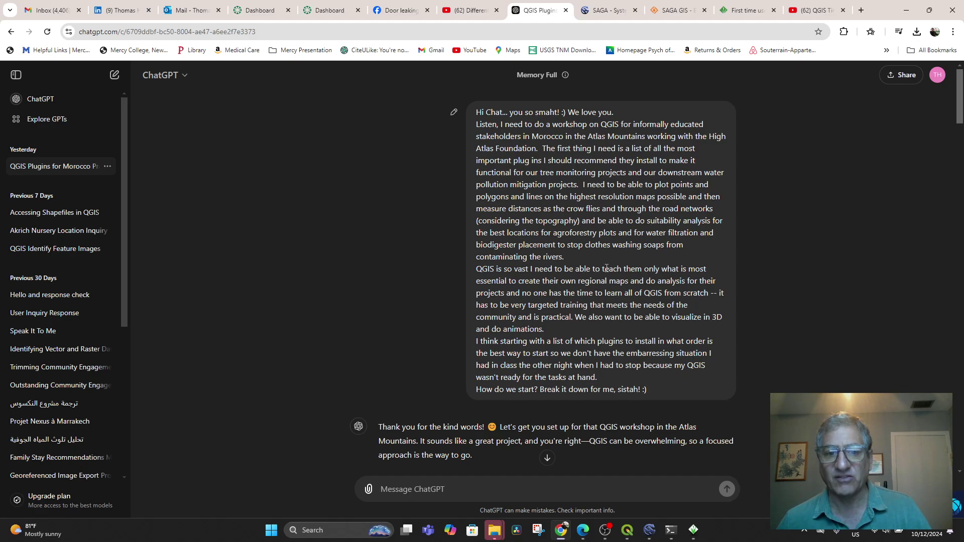
{"action": "scroll", "coordinate": [606, 268], "scroll_direction": "down", "scroll_amount": 5}
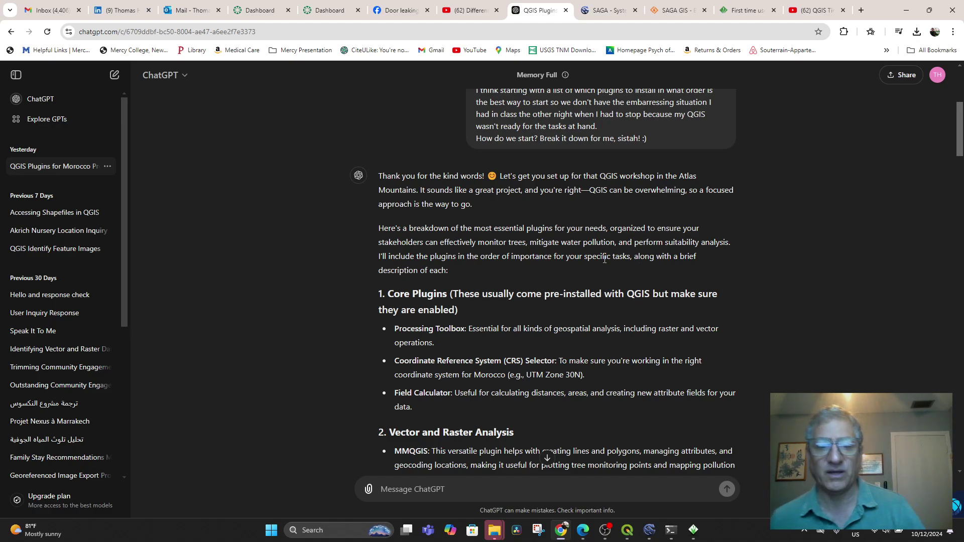
{"action": "scroll", "coordinate": [608, 260], "scroll_direction": "down", "scroll_amount": 1}
{"action": "scroll", "coordinate": [620, 256], "scroll_direction": "down", "scroll_amount": 15}
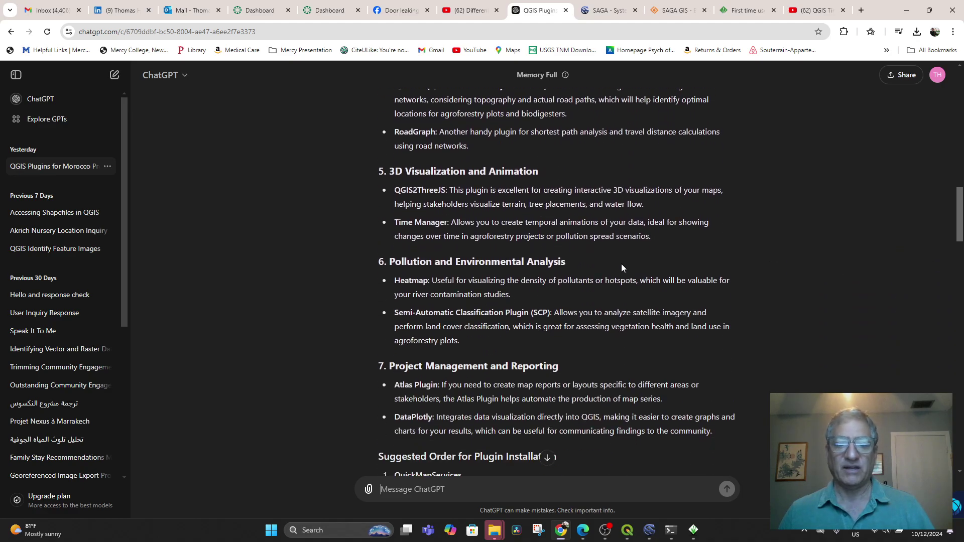
{"action": "scroll", "coordinate": [621, 264], "scroll_direction": "down", "scroll_amount": 4}
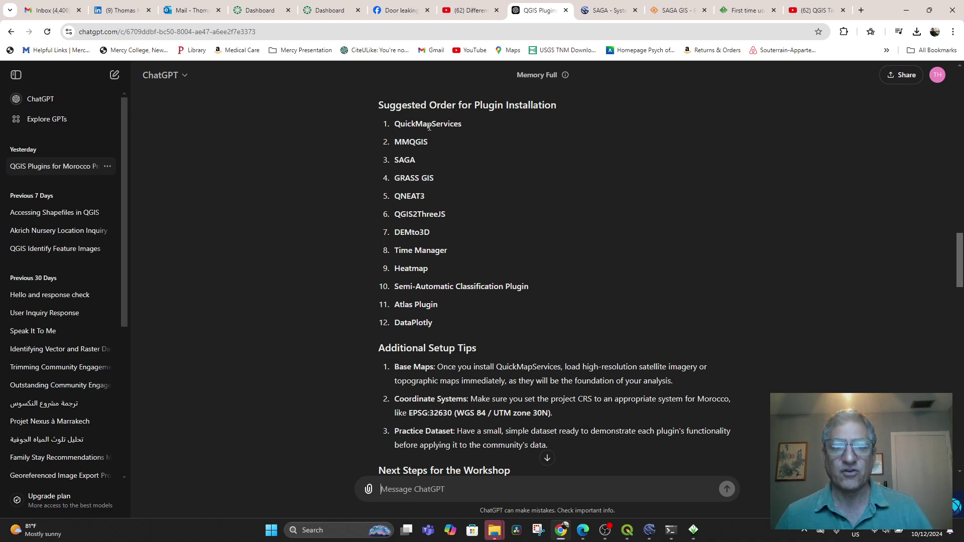
Switch to QGIS, search all plugins for "QuickMap" in the plugin manager, and show the details of QuickMapServices.
{"action": "left_click", "coordinate": [627, 530]}
{"action": "left_click", "coordinate": [129, 17]}
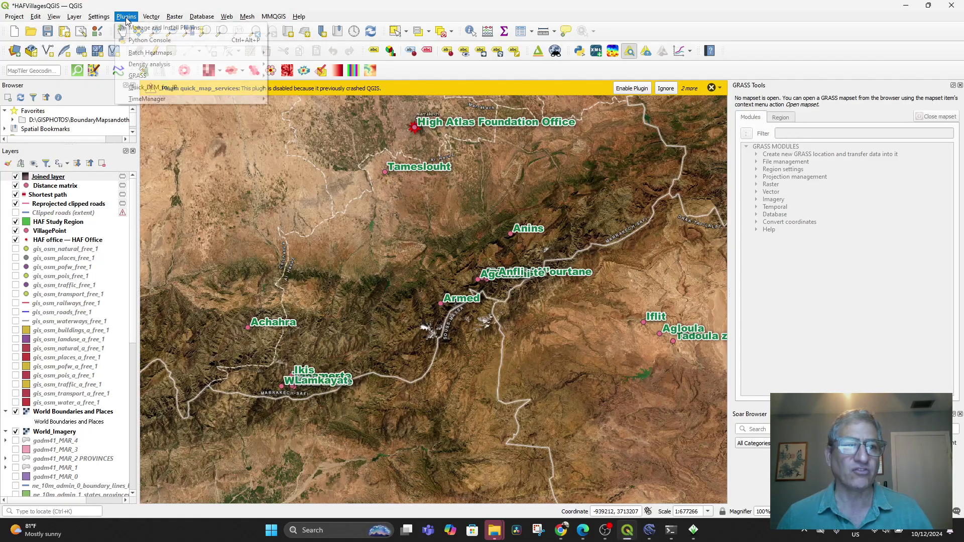
{"action": "left_click", "coordinate": [134, 28]}
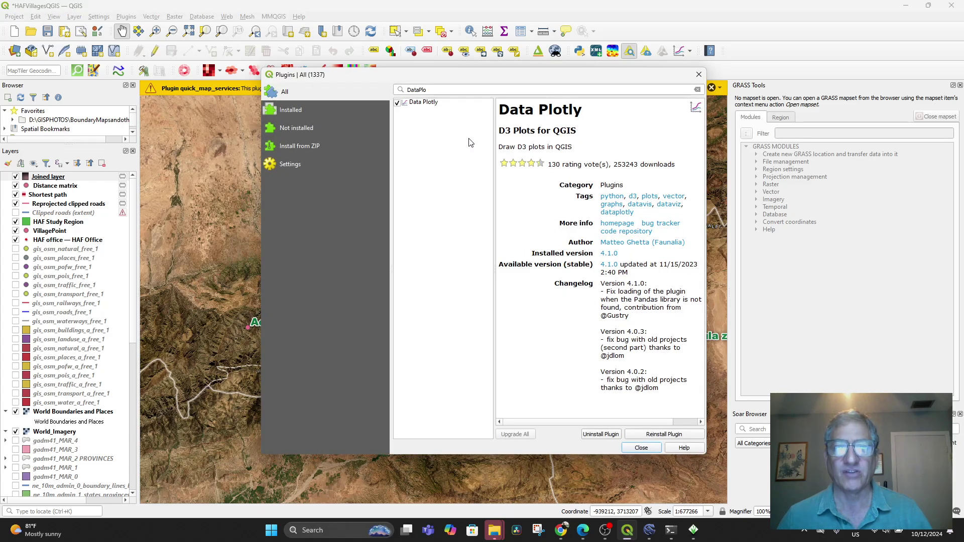
{"action": "double_click", "coordinate": [438, 92]}
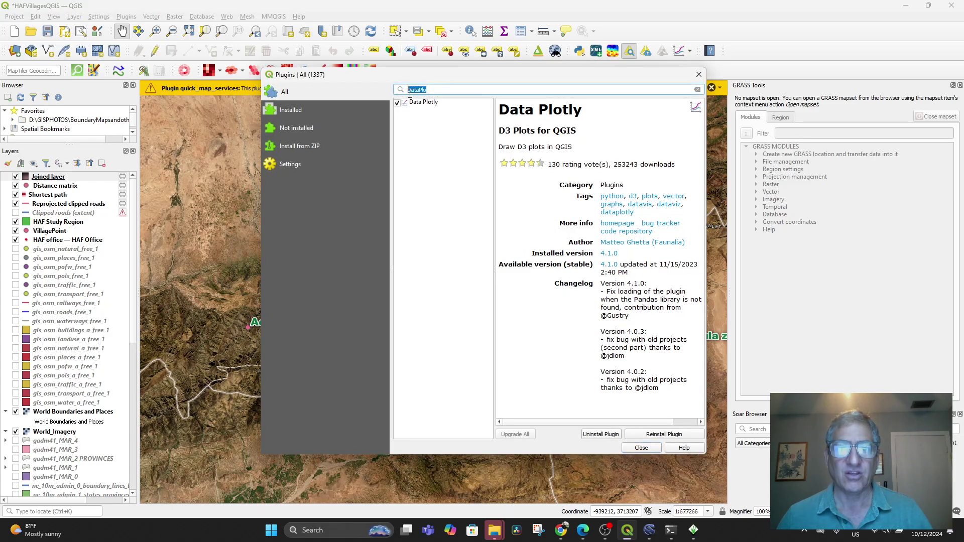
{"action": "type", "text": "Q"}
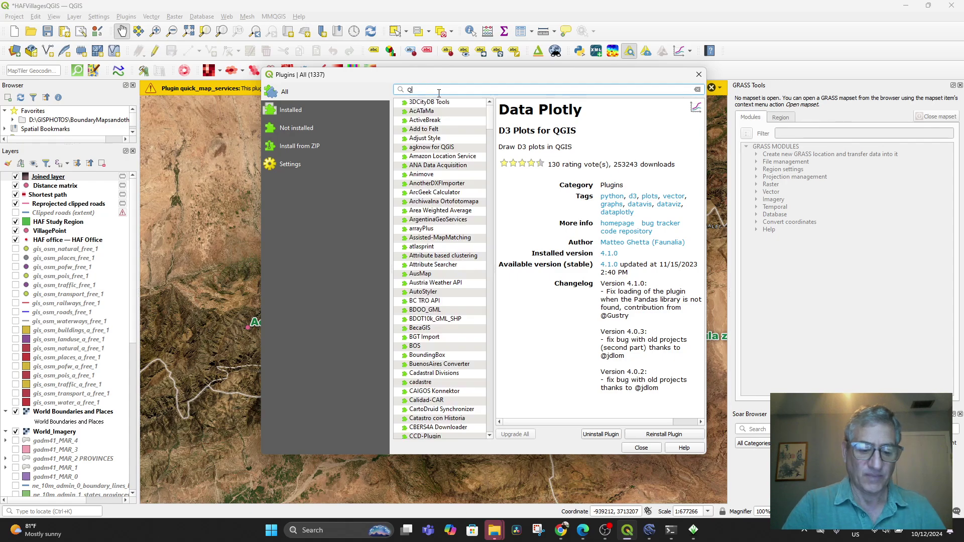
{"action": "type", "text": "uick"}
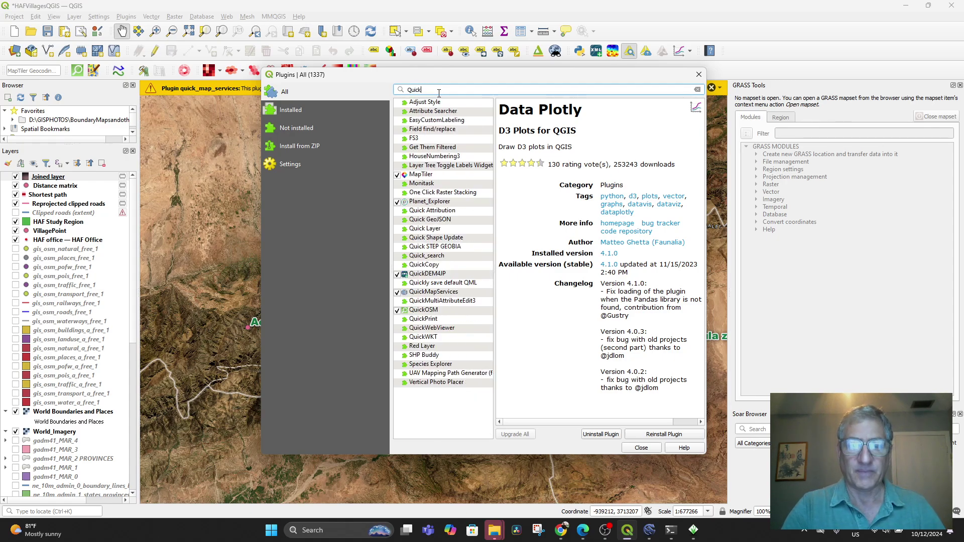
{"action": "type", "text": "Map"}
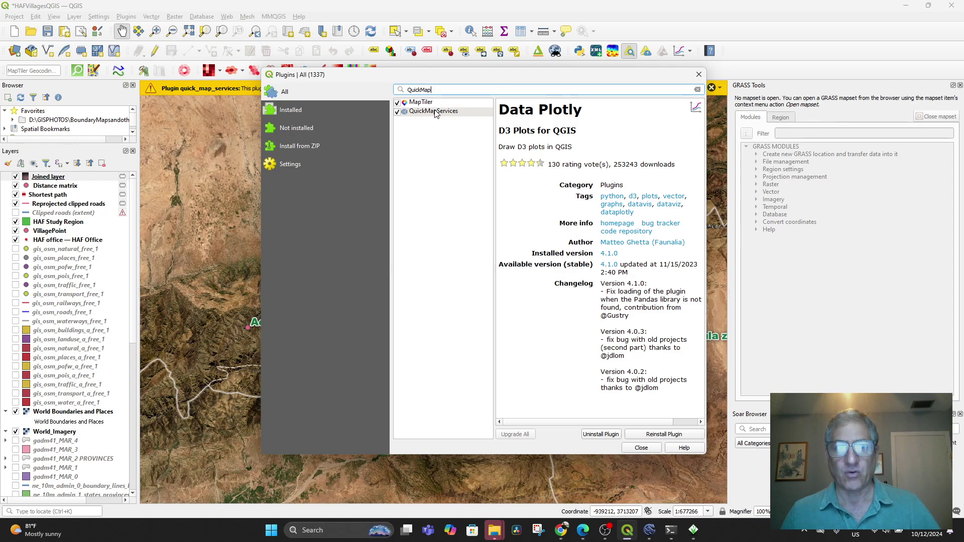
{"action": "left_click", "coordinate": [431, 114]}
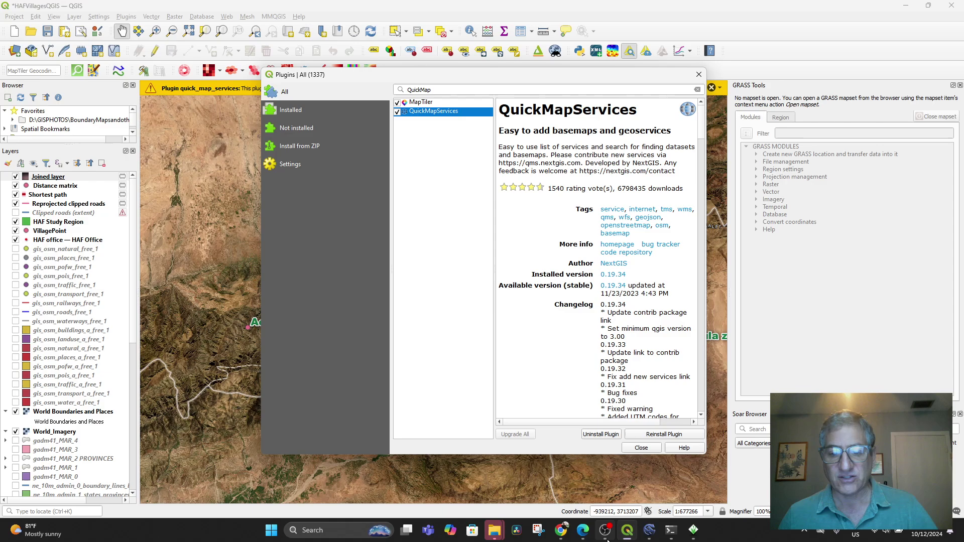
Switch to the ChatGPT page in Chrome and copy the plugin name MMQGIS from the suggested installation order.
{"action": "mouse_move", "coordinate": [606, 536]}
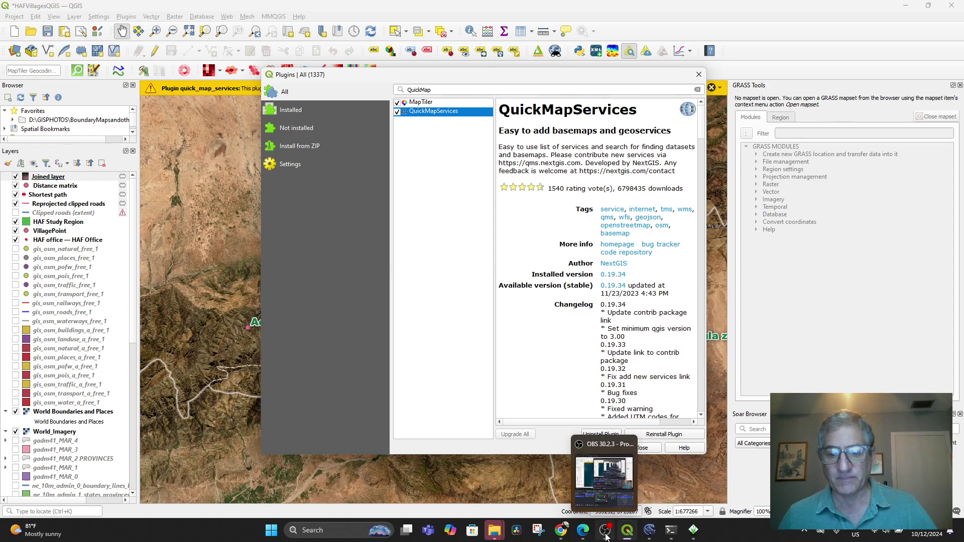
{"action": "left_click", "coordinate": [561, 530]}
{"action": "double_click", "coordinate": [416, 143]}
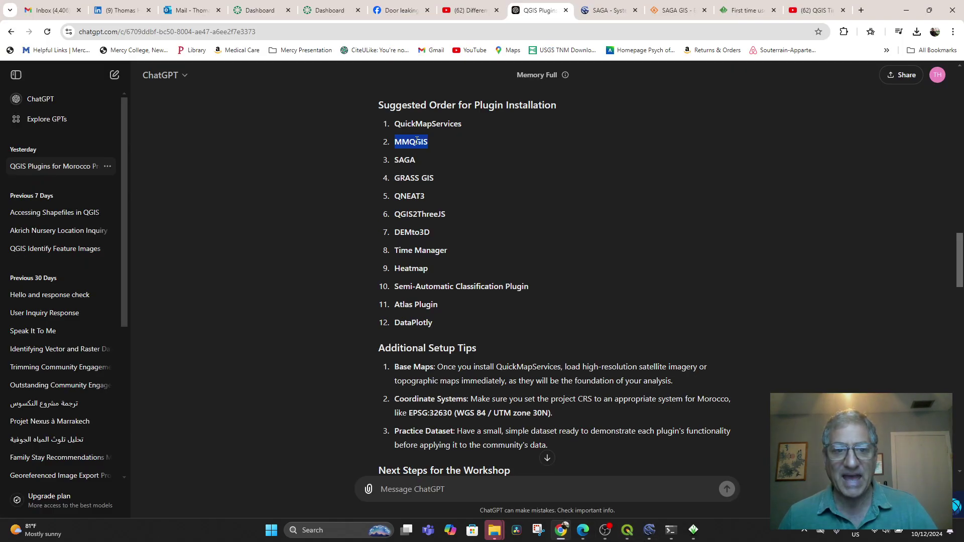
{"action": "right_click", "coordinate": [417, 144]}
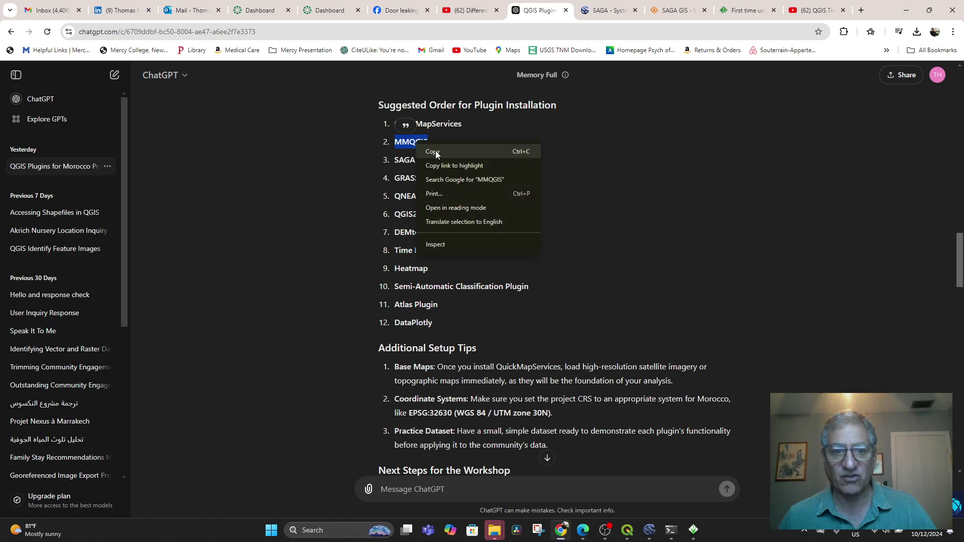
{"action": "left_click", "coordinate": [432, 152]}
Return to QGIS, search the plugin manager for "mmqgis", and select the matching plugin to show its details.
{"action": "left_click", "coordinate": [627, 536]}
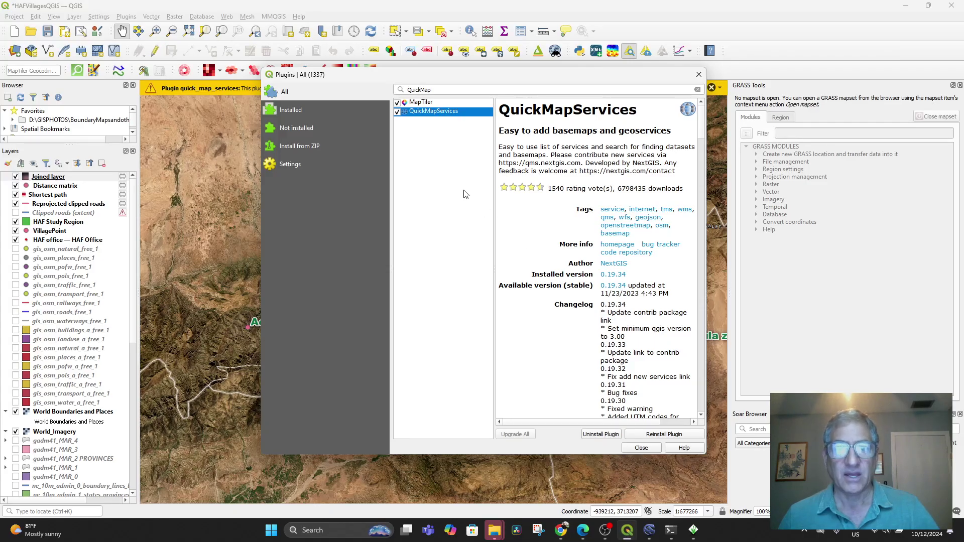
{"action": "double_click", "coordinate": [459, 90]}
{"action": "type", "text": "MM"}
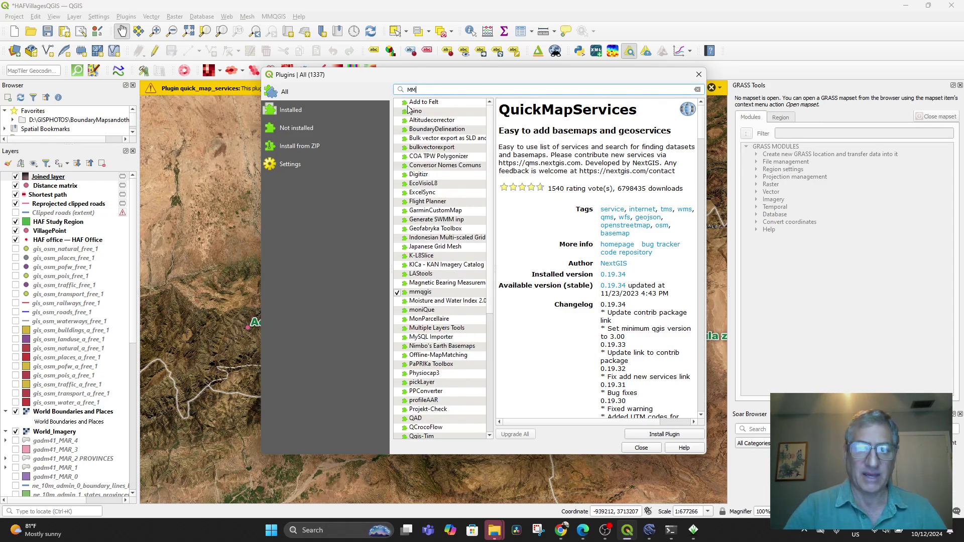
{"action": "key", "text": "BackSpace"}
{"action": "key", "text": "BackSpace"}
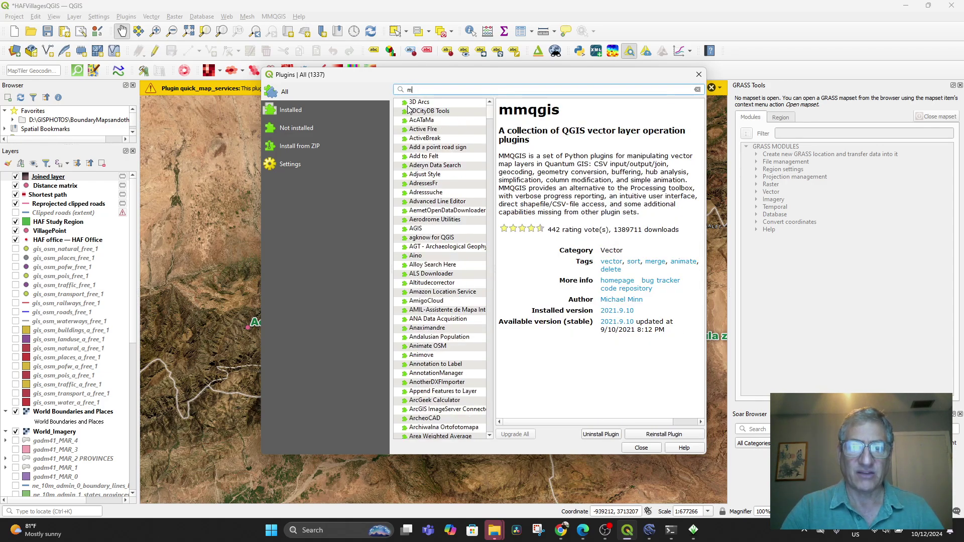
{"action": "type", "text": "mmq"}
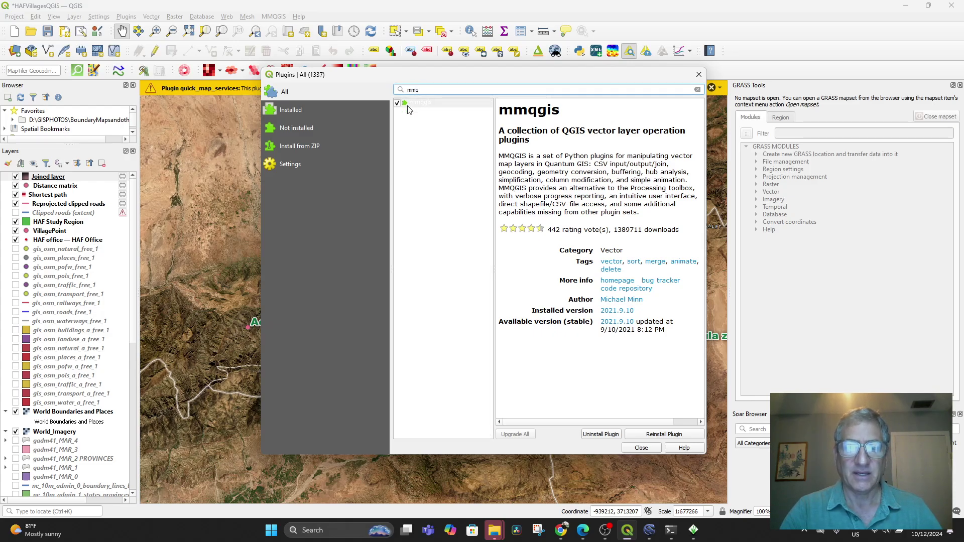
{"action": "type", "text": "gi"}
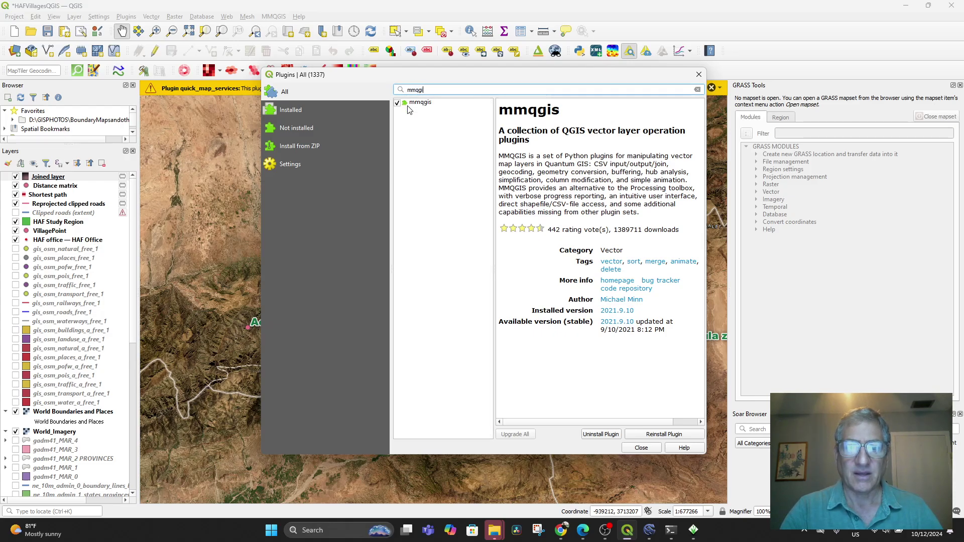
{"action": "type", "text": "s"}
{"action": "left_click", "coordinate": [423, 103]}
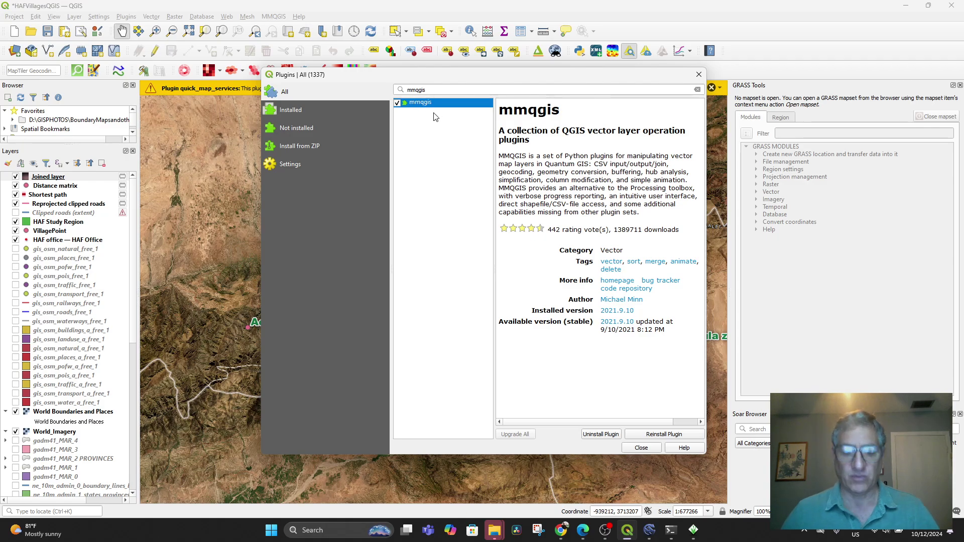
Repeat the plugin search with uppercase "MMQGIS" and again with lowercase "mmqgis", and close the plugin manager.
{"action": "double_click", "coordinate": [443, 90]}
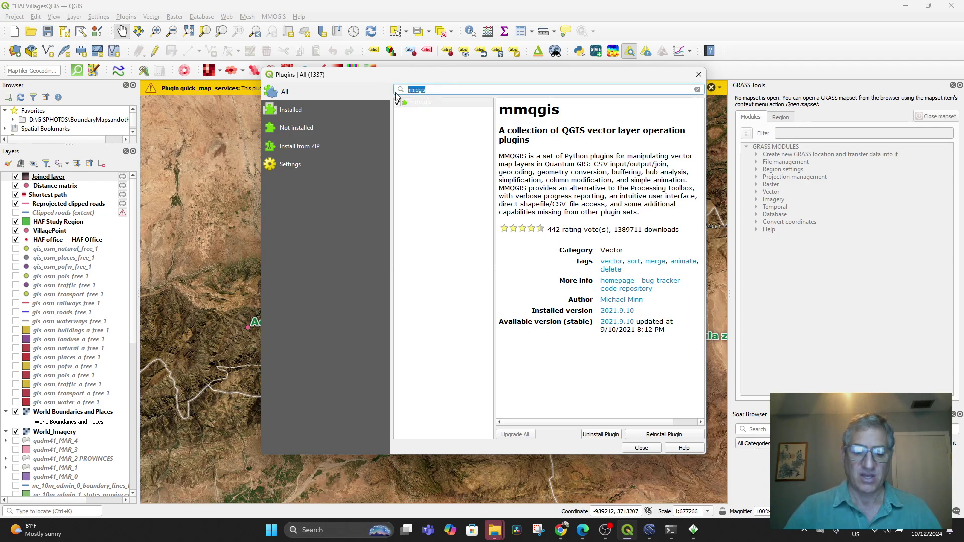
{"action": "type", "text": "MMQ"}
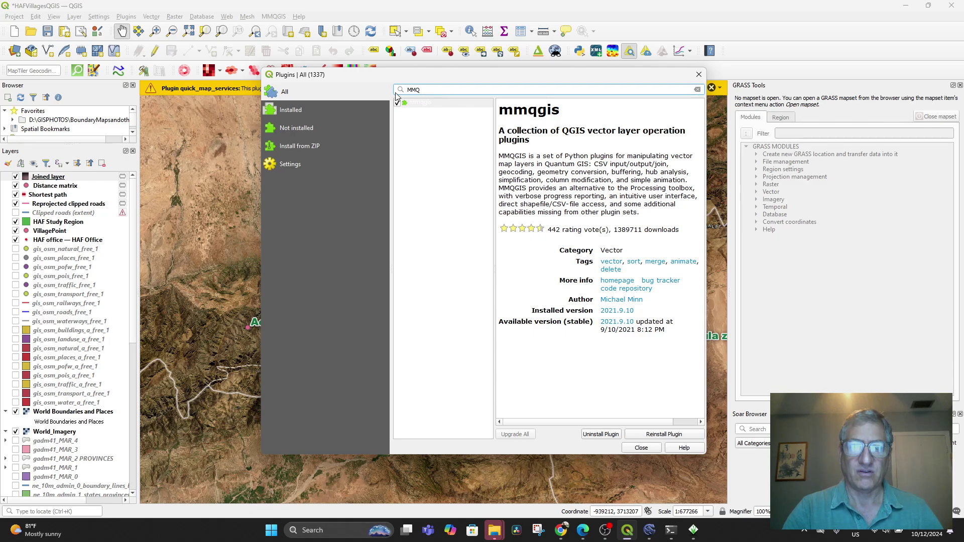
{"action": "key", "text": "BackSpace"}
{"action": "key", "text": "BackSpace"}
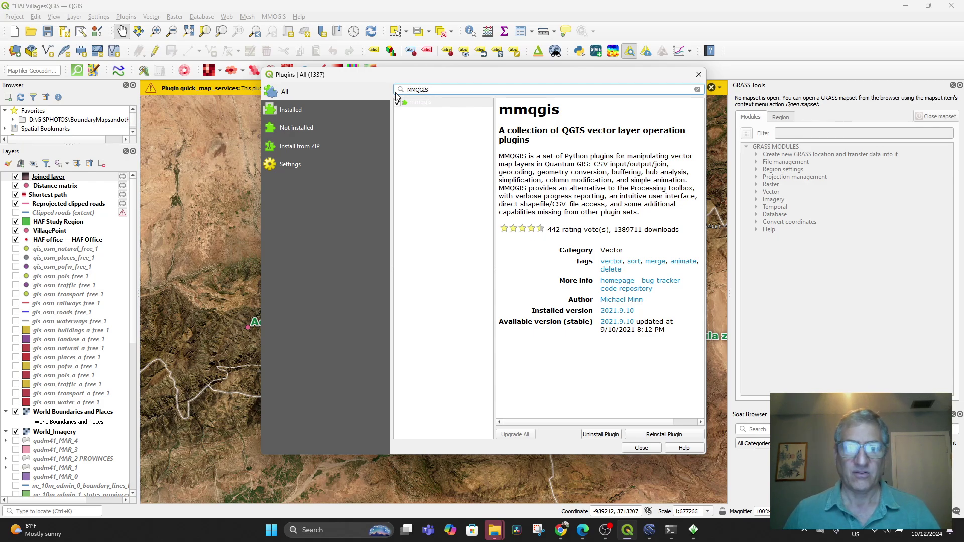
{"action": "left_click_drag", "start_coordinate": [431, 89], "coordinate": [387, 89]}
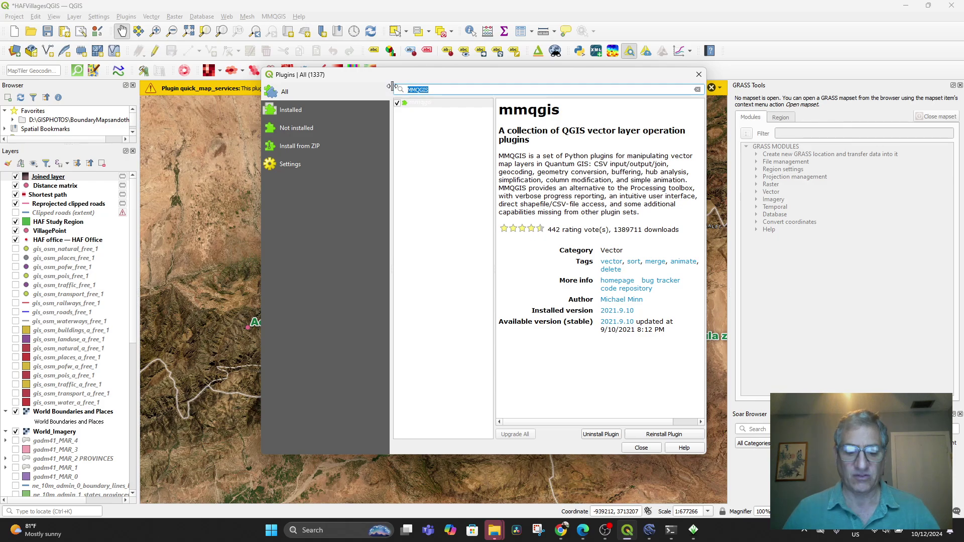
{"action": "type", "text": "mmqgis"}
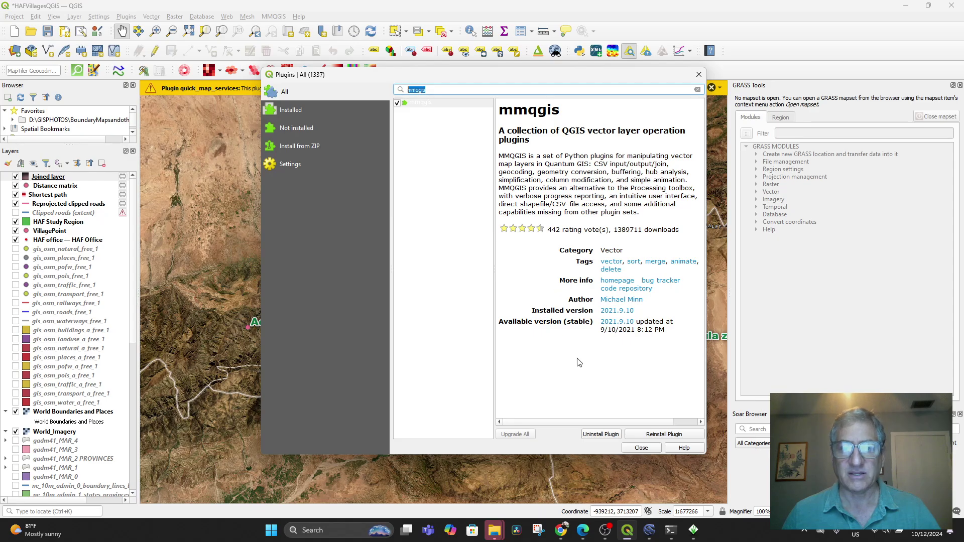
{"action": "left_click", "coordinate": [652, 447]}
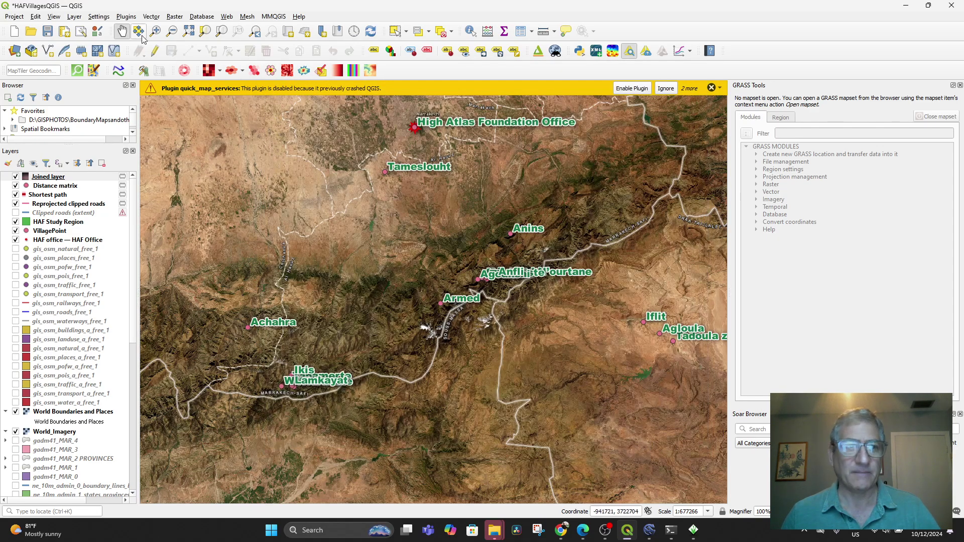
Reopen the plugin manager and clear its search filter to list all plugins.
{"action": "left_click", "coordinate": [129, 19]}
{"action": "key", "text": "Escape"}
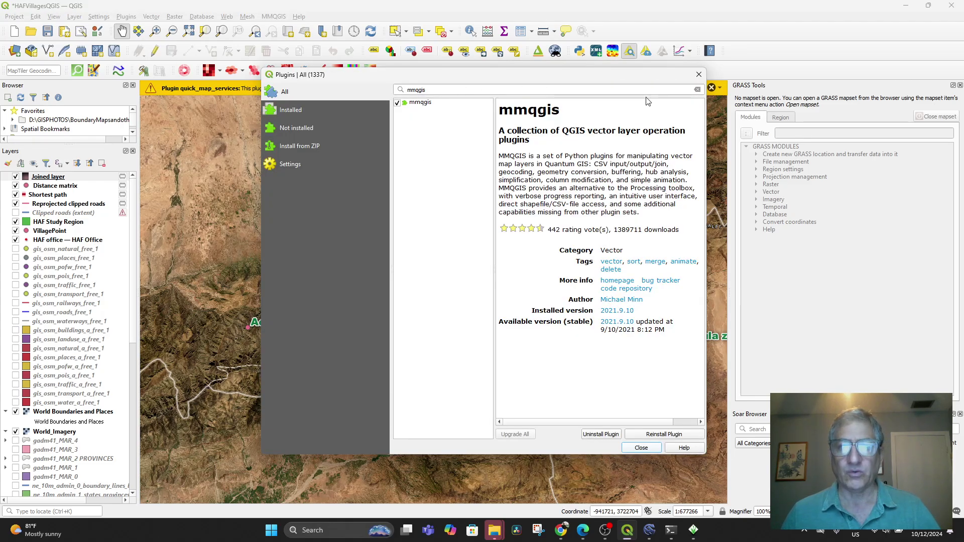
{"action": "left_click", "coordinate": [697, 89]}
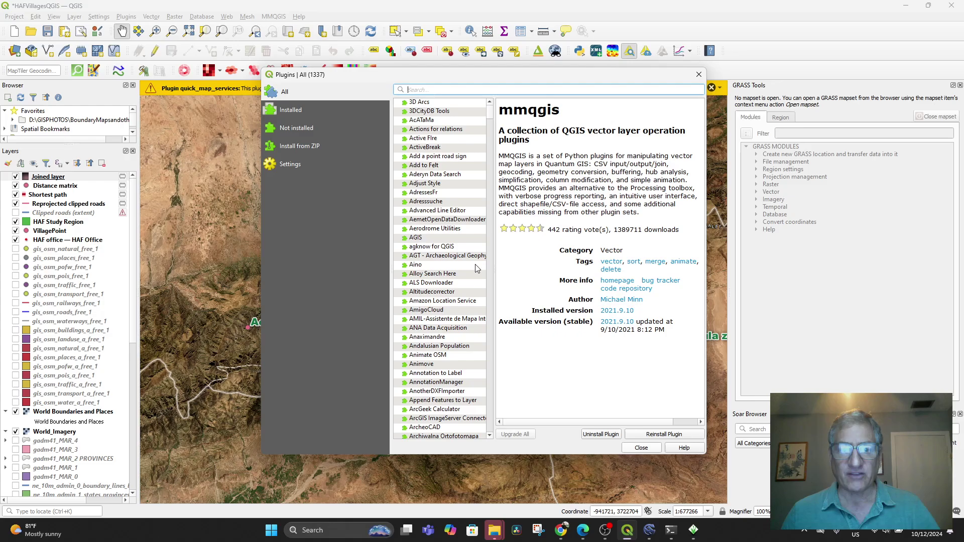
{"action": "mouse_move", "coordinate": [629, 538]}
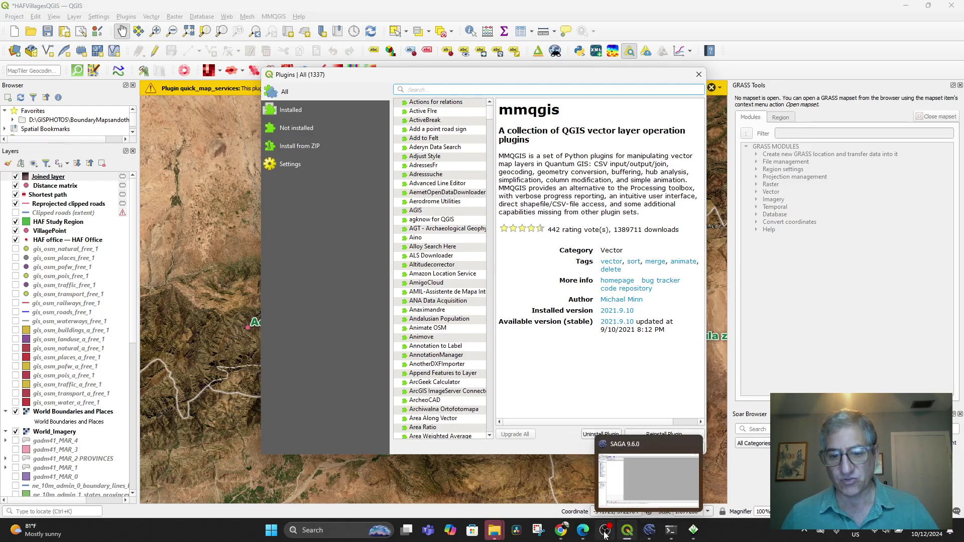
Switch to Chrome, view the SAGA homepage, and read ChatGPT's SAGA description, highlighting terrain analysis and its agroforestry and water filtration uses.
{"action": "left_click", "coordinate": [561, 529]}
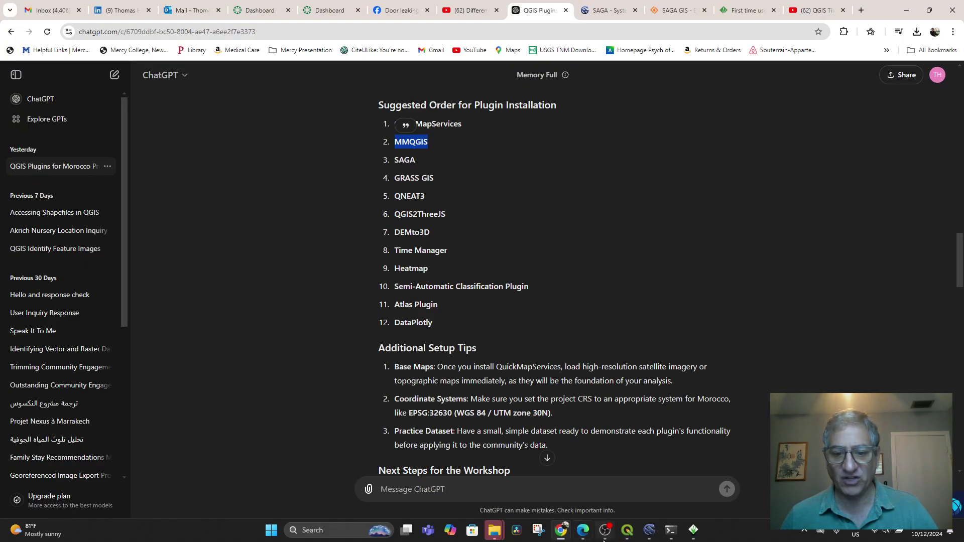
{"action": "left_click", "coordinate": [607, 10]}
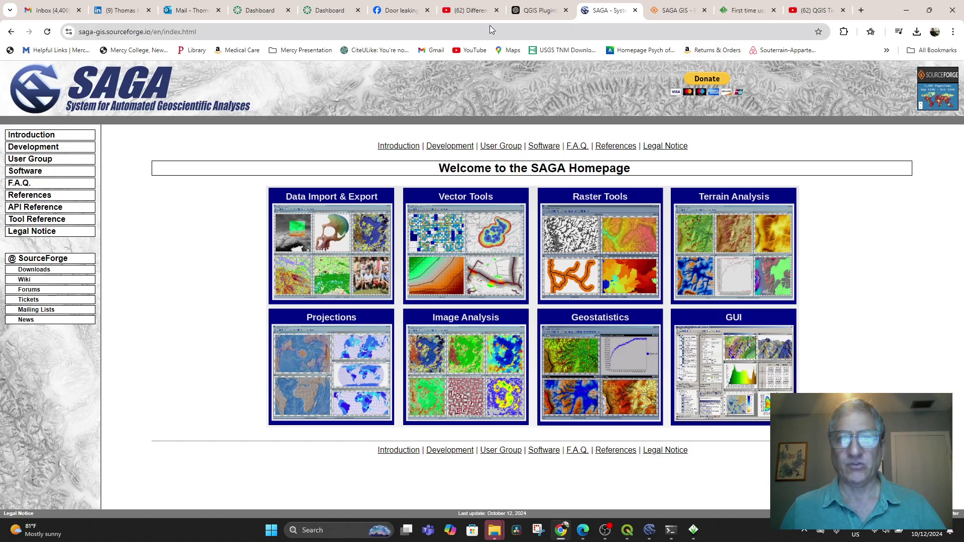
{"action": "left_click", "coordinate": [537, 10]}
{"action": "scroll", "coordinate": [525, 236], "scroll_direction": "up", "scroll_amount": 12}
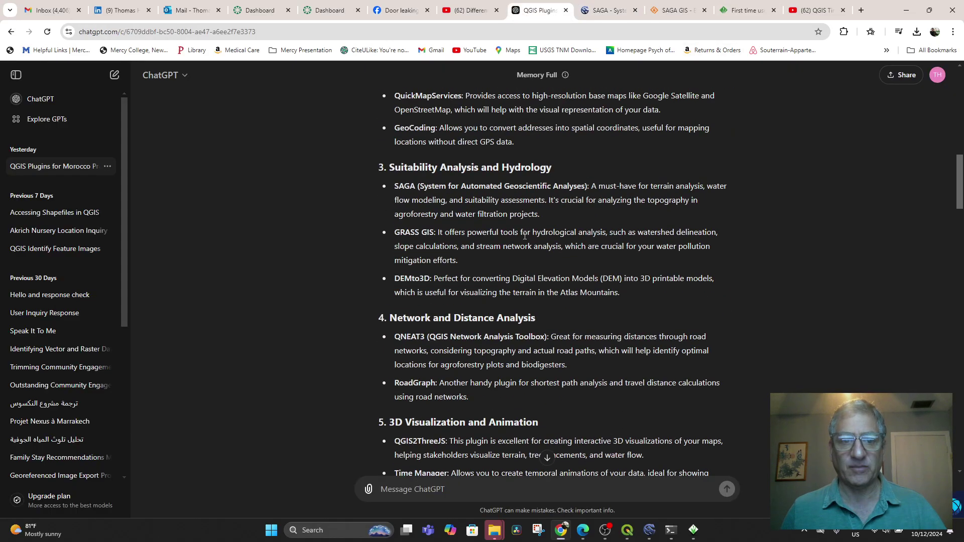
{"action": "scroll", "coordinate": [523, 234], "scroll_direction": "up", "scroll_amount": 3}
{"action": "scroll", "coordinate": [523, 235], "scroll_direction": "down", "scroll_amount": 2}
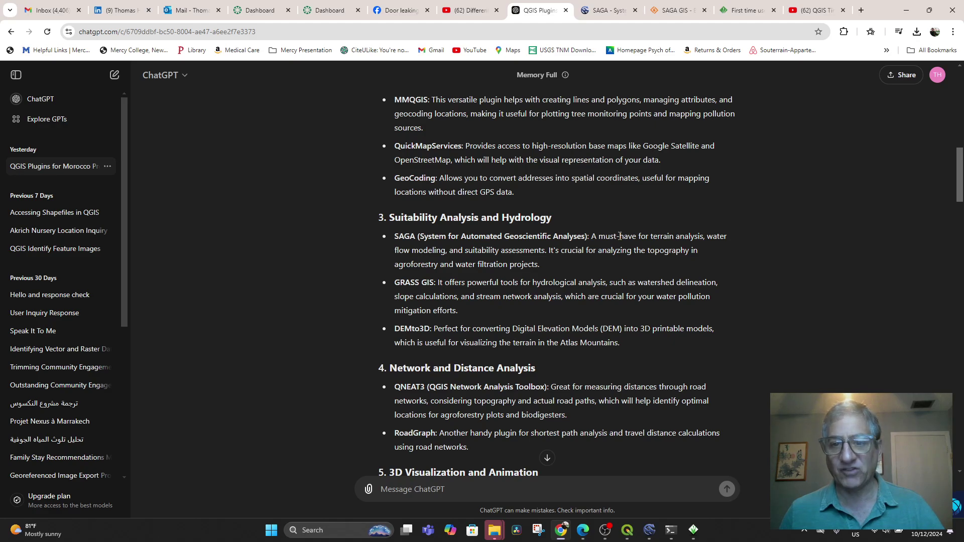
{"action": "left_click_drag", "start_coordinate": [650, 235], "coordinate": [707, 237]}
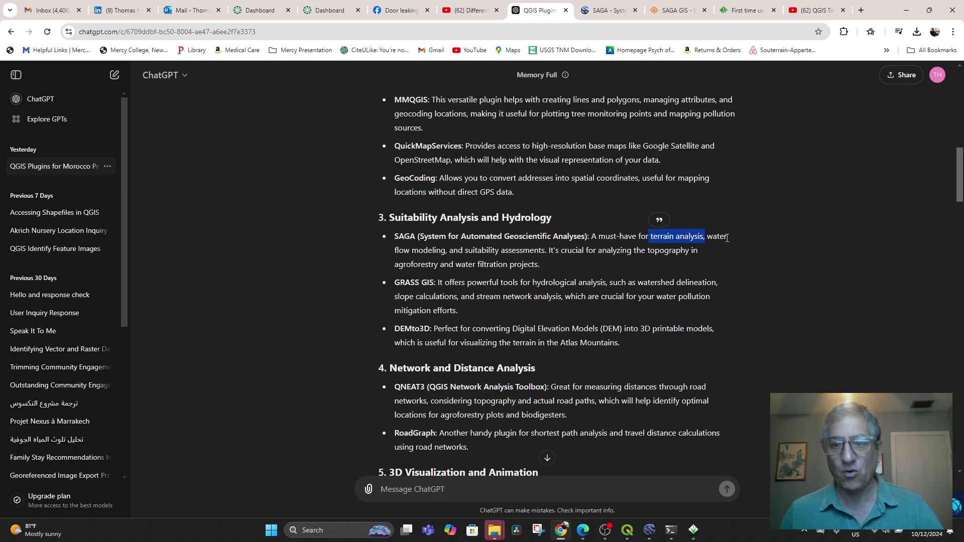
{"action": "left_click", "coordinate": [676, 256]}
{"action": "left_click_drag", "start_coordinate": [449, 250], "coordinate": [521, 269]}
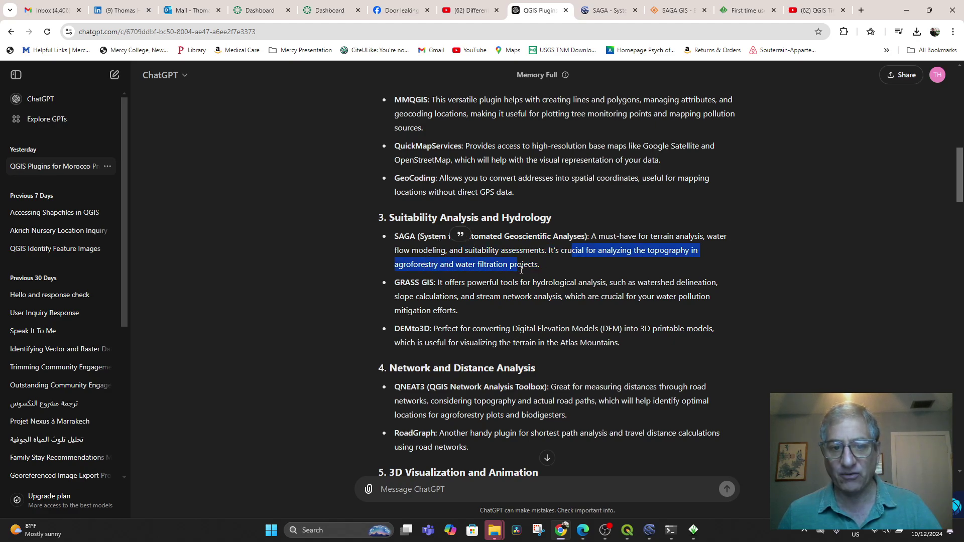
{"action": "left_click", "coordinate": [547, 258]}
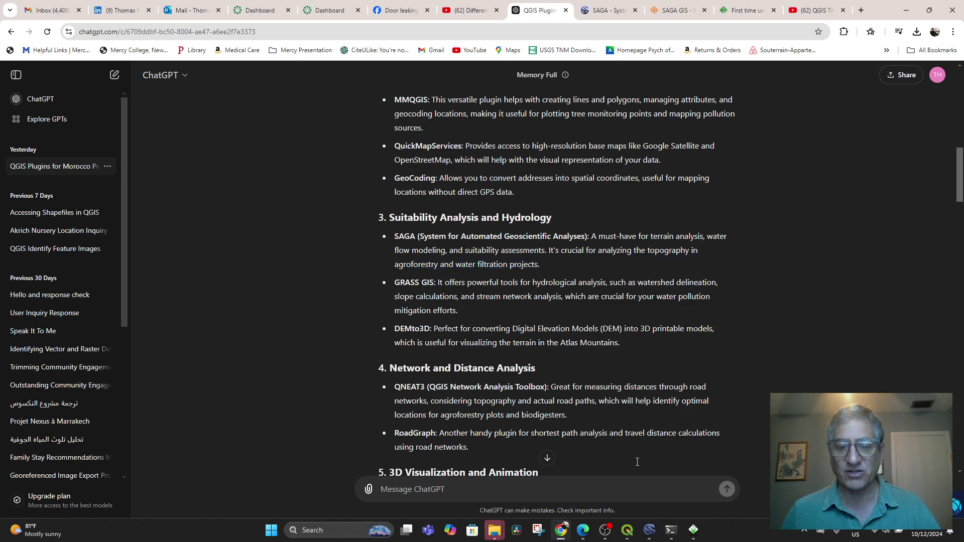
View the SAGA homepage again and look through the SAGA GIS Files download page on SourceForge.
{"action": "left_click", "coordinate": [596, 12]}
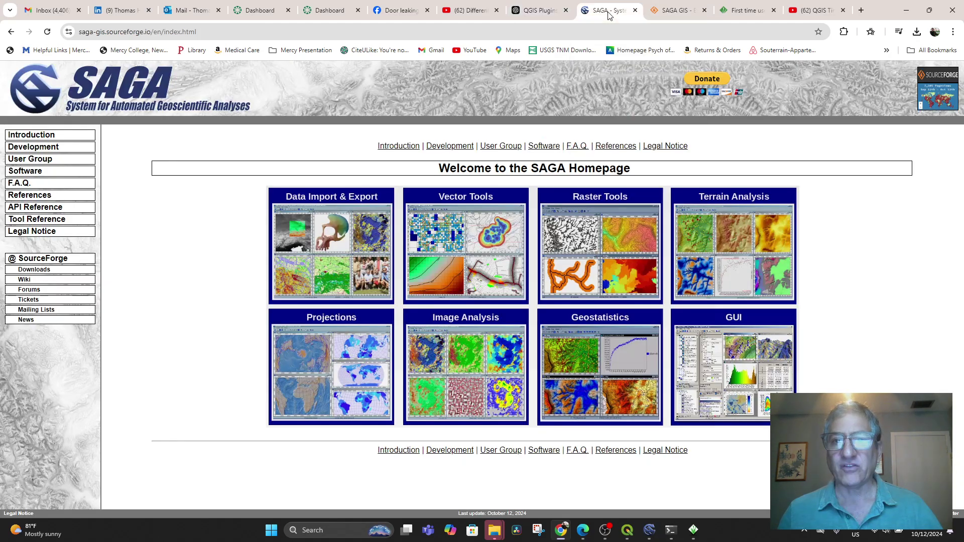
{"action": "left_click", "coordinate": [673, 11]}
{"action": "scroll", "coordinate": [296, 324], "scroll_direction": "down", "scroll_amount": 3}
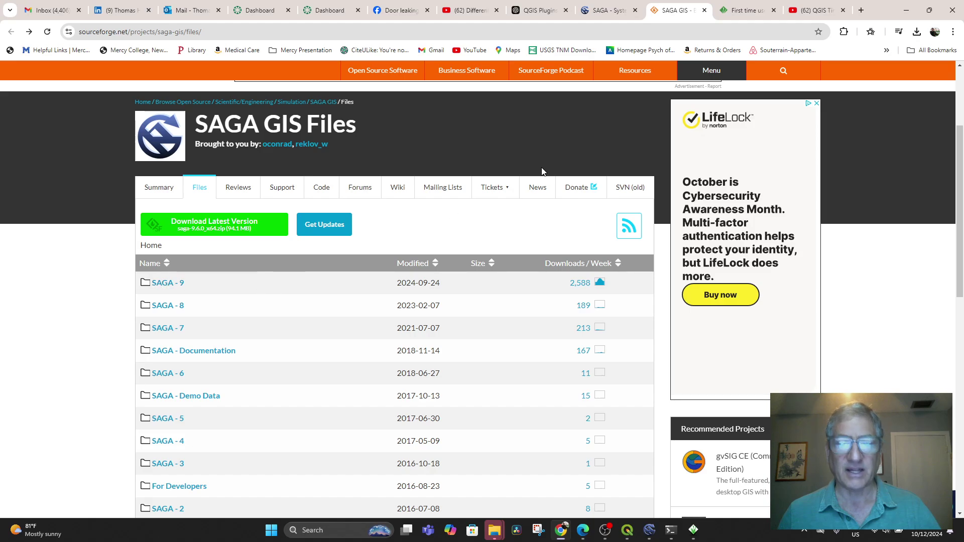
Switch to SAGA 9.6.0 and browse its tool libraries, expanding the Terrain Analysis library.
{"action": "left_click", "coordinate": [649, 530]}
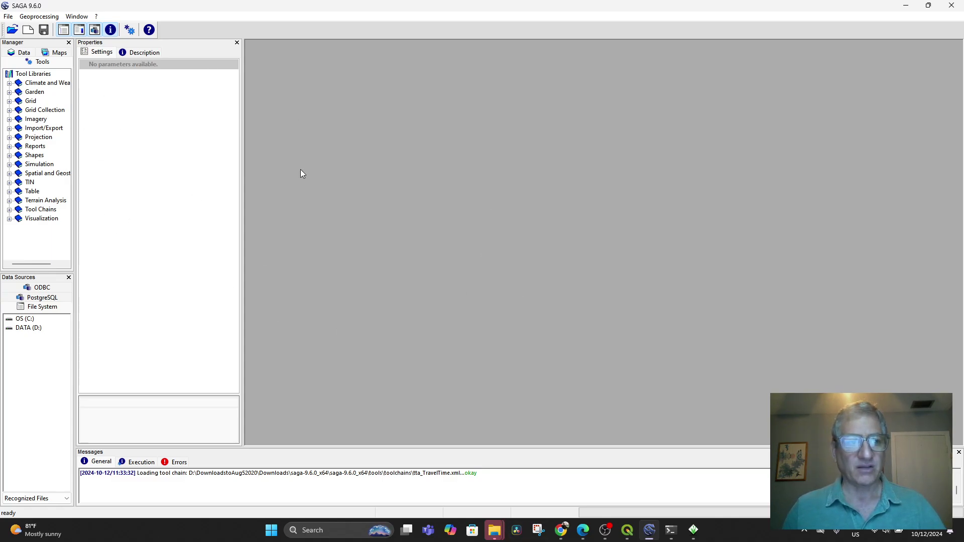
{"action": "left_click", "coordinate": [34, 165]}
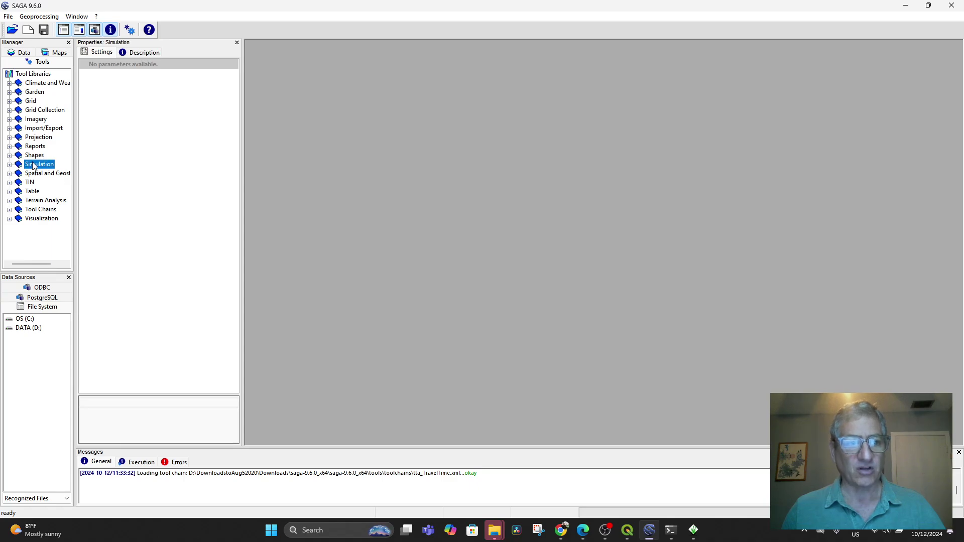
{"action": "left_click", "coordinate": [39, 174]}
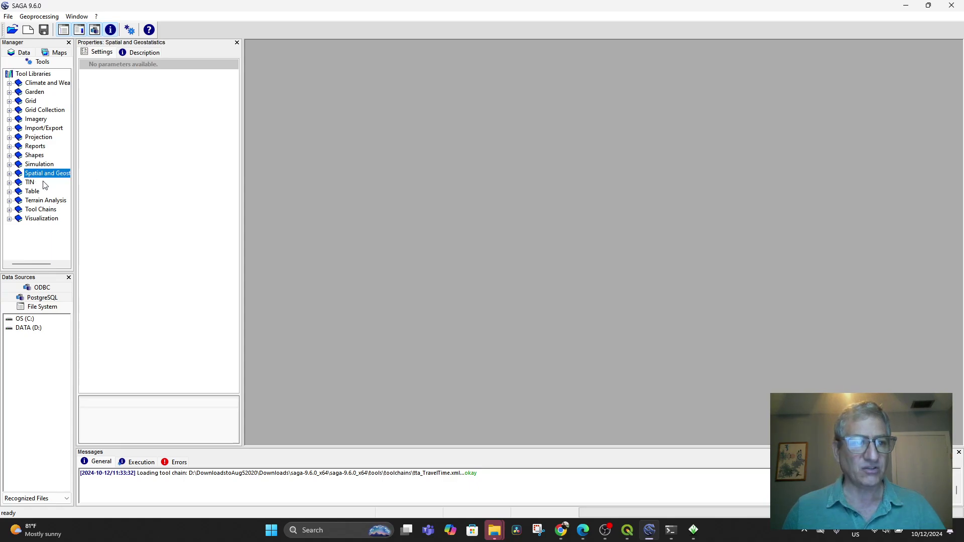
{"action": "left_click", "coordinate": [47, 201]}
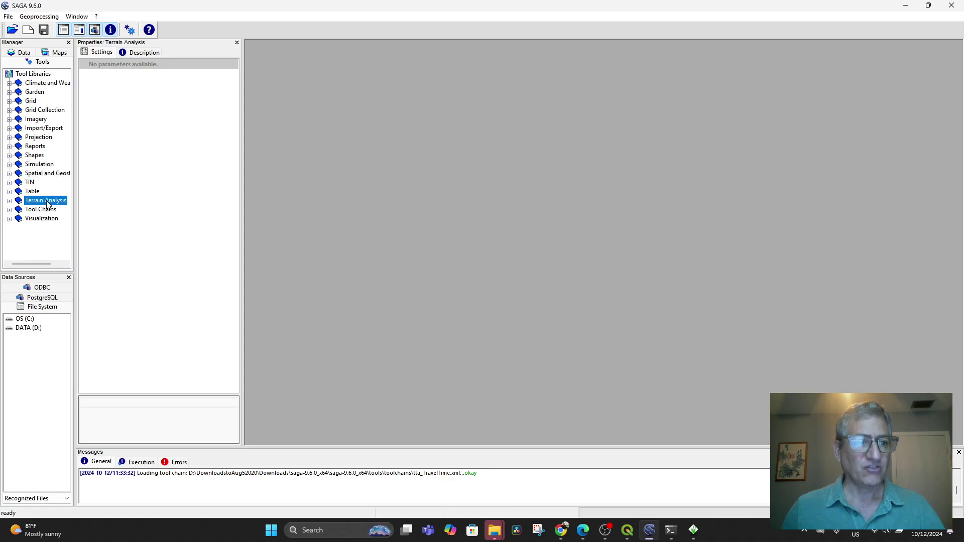
{"action": "left_click", "coordinate": [9, 201]}
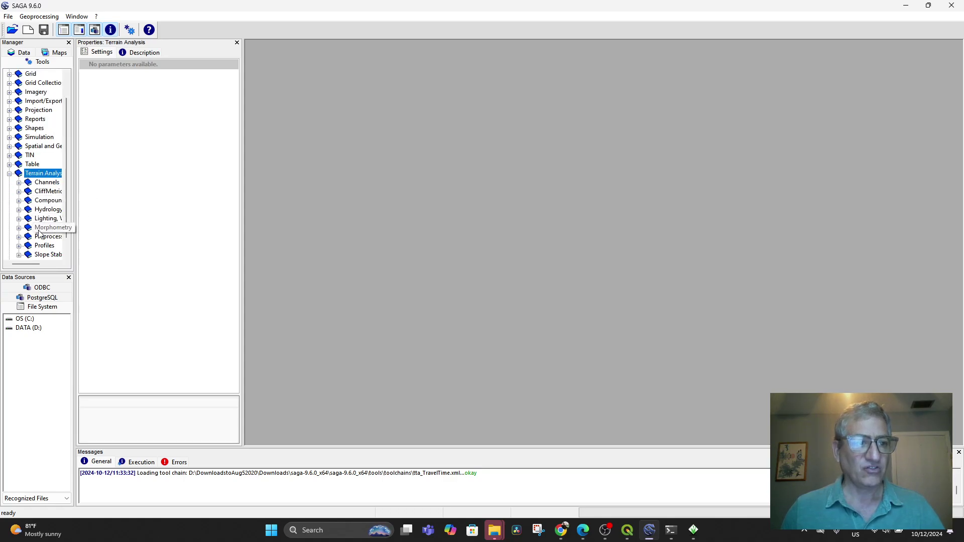
{"action": "scroll", "coordinate": [39, 234], "scroll_direction": "up", "scroll_amount": 1}
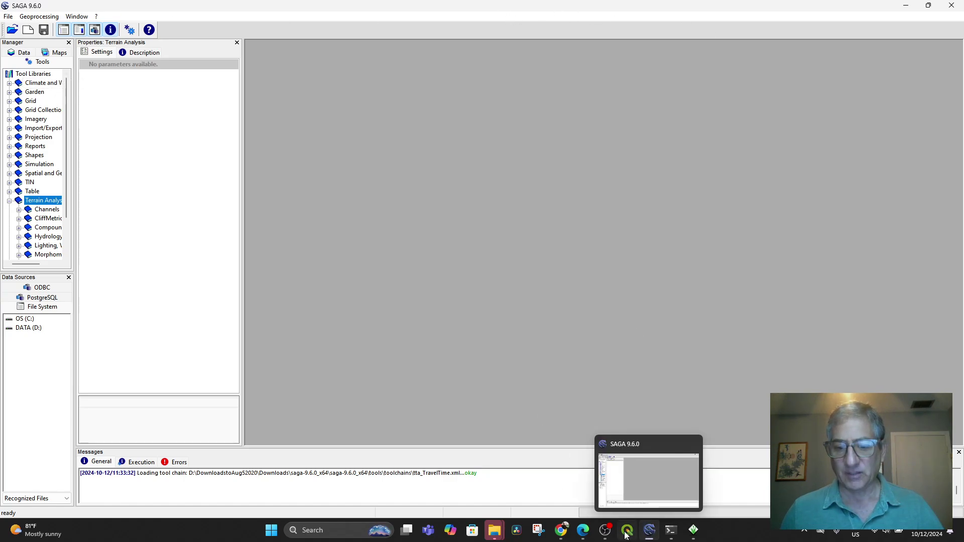
Return to the ChatGPT page in Chrome and read the GRASS GIS description, highlighting the text on hydrological analysis and water pollution mitigation.
{"action": "left_click", "coordinate": [566, 532]}
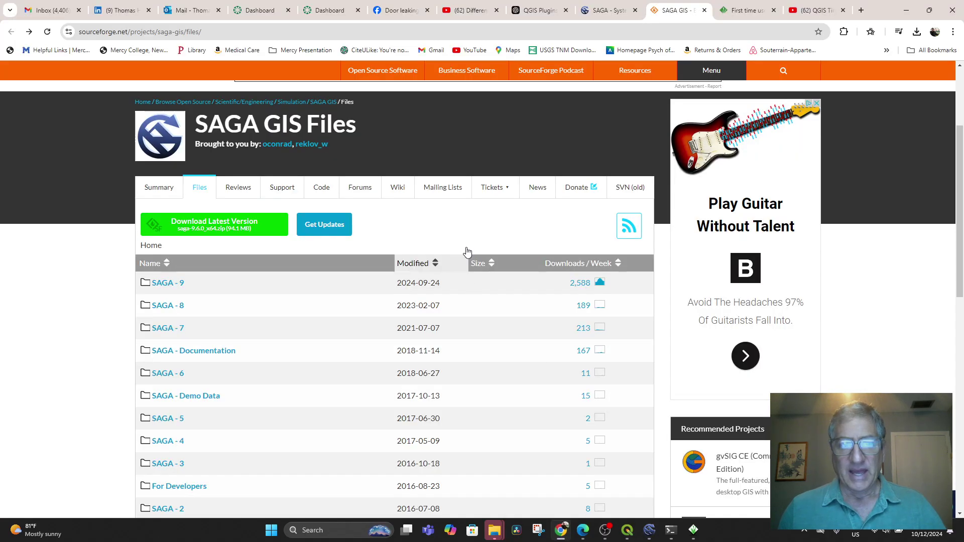
{"action": "left_click", "coordinate": [532, 11]}
{"action": "scroll", "coordinate": [534, 270], "scroll_direction": "down", "scroll_amount": 12}
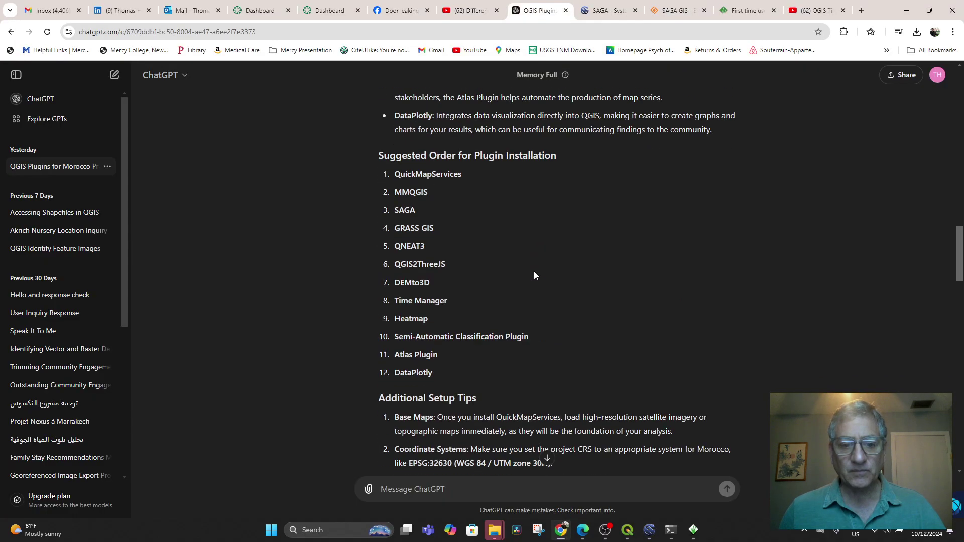
{"action": "scroll", "coordinate": [522, 255], "scroll_direction": "up", "scroll_amount": 5}
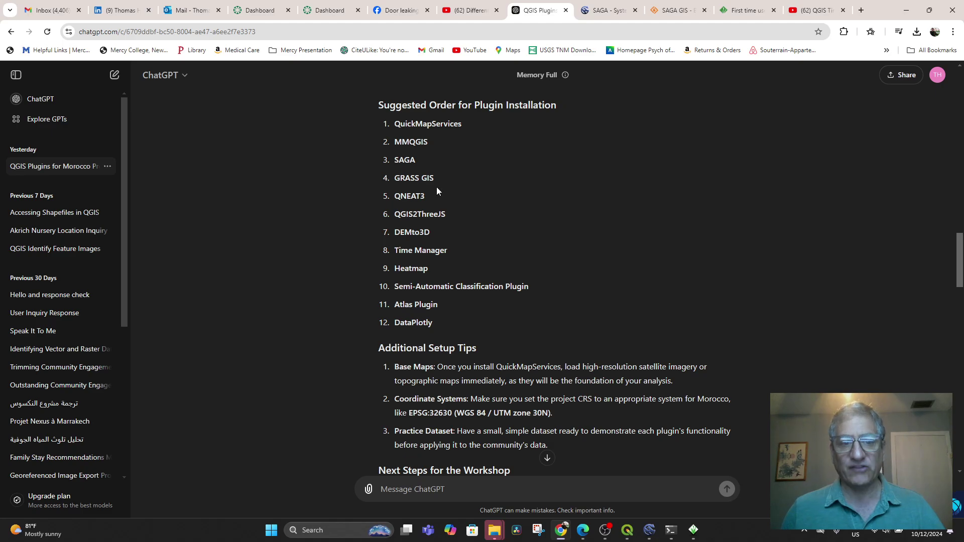
{"action": "scroll", "coordinate": [437, 190], "scroll_direction": "up", "scroll_amount": 8}
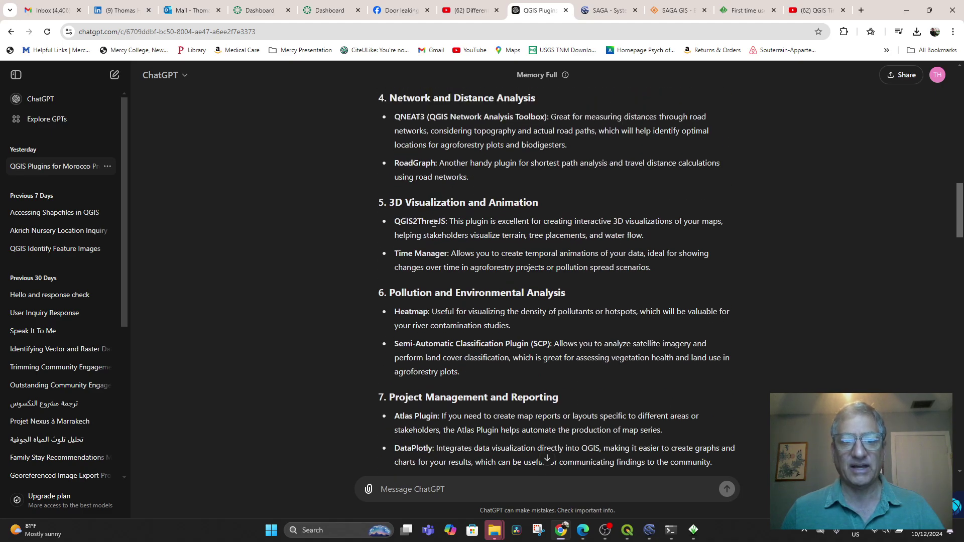
{"action": "scroll", "coordinate": [436, 226], "scroll_direction": "up", "scroll_amount": 4}
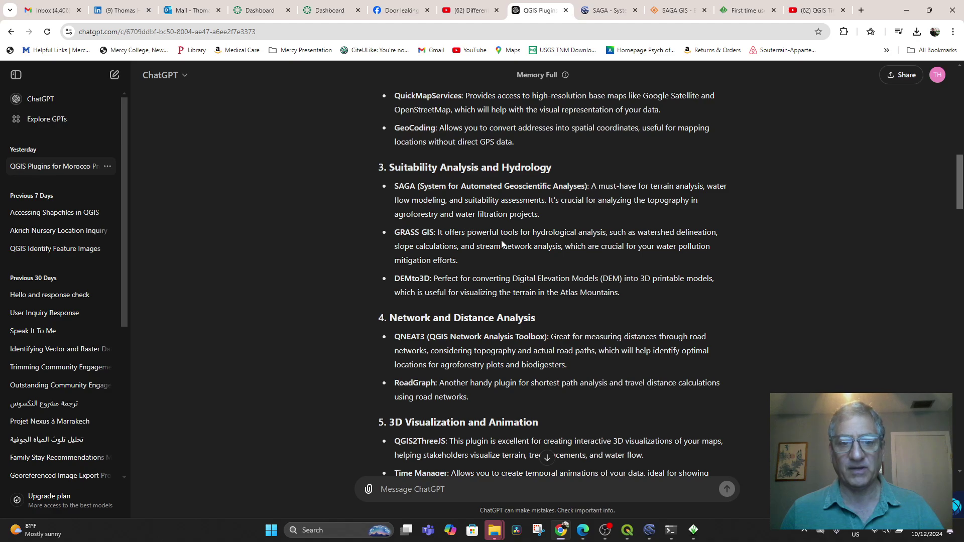
{"action": "left_click_drag", "start_coordinate": [560, 232], "coordinate": [478, 263]}
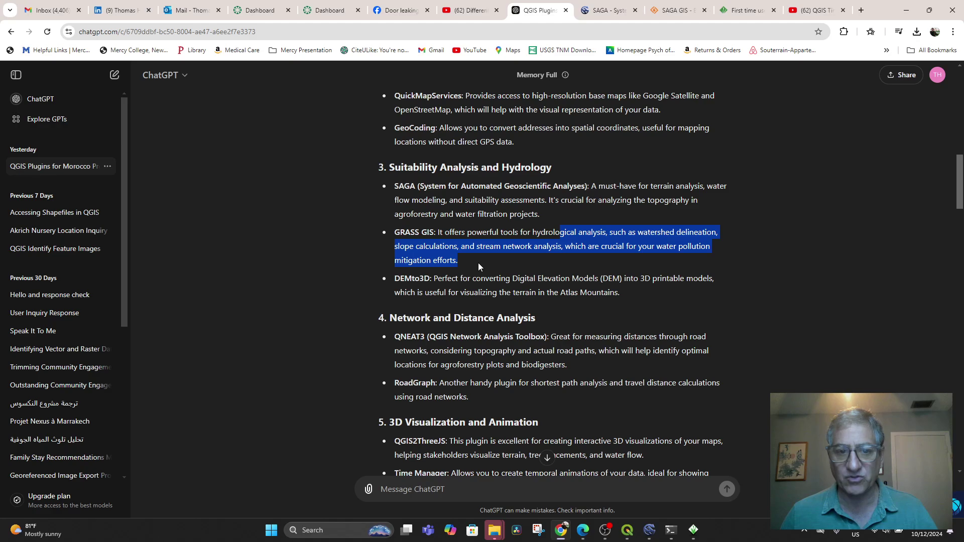
{"action": "scroll", "coordinate": [493, 252], "scroll_direction": "down", "scroll_amount": 1}
{"action": "left_click", "coordinate": [568, 212]}
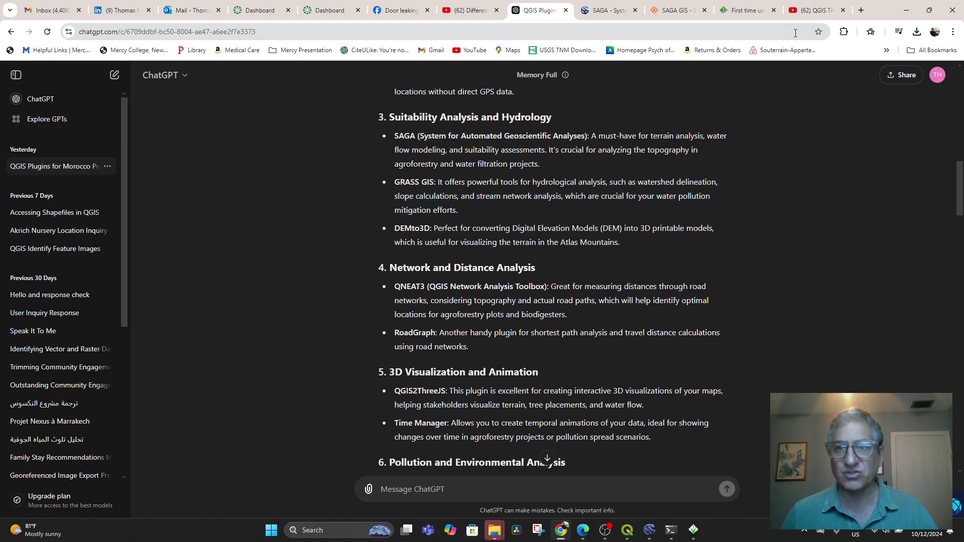
Open the GRASS GIS "First time users" page and look through its welcome notes, written tutorials and video resources.
{"action": "left_click", "coordinate": [738, 15]}
{"action": "scroll", "coordinate": [386, 240], "scroll_direction": "up", "scroll_amount": 3}
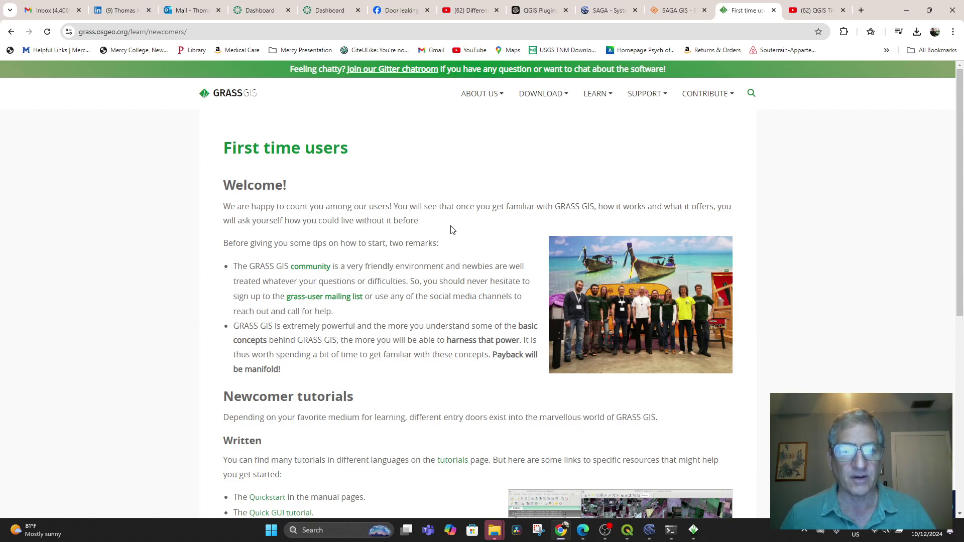
{"action": "scroll", "coordinate": [450, 229], "scroll_direction": "down", "scroll_amount": 2}
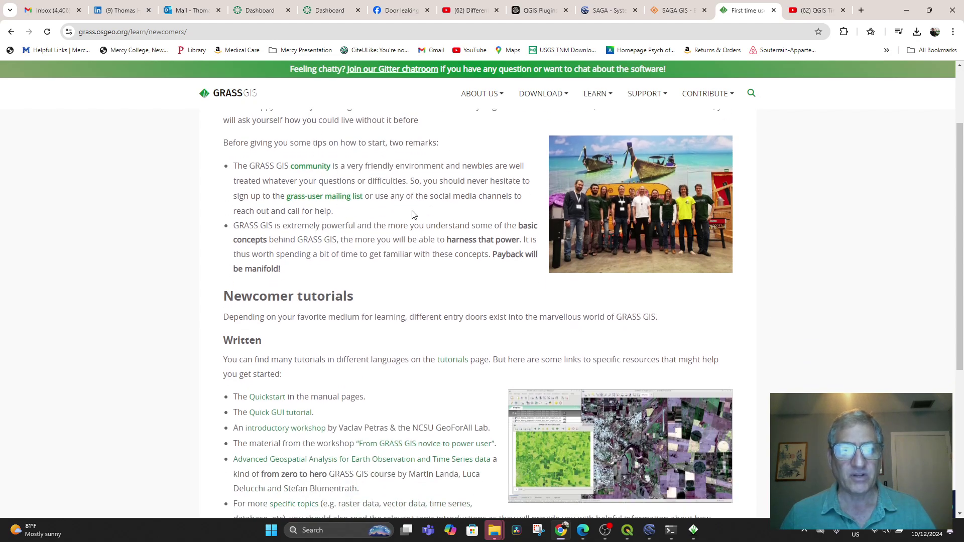
{"action": "scroll", "coordinate": [386, 264], "scroll_direction": "down", "scroll_amount": 1}
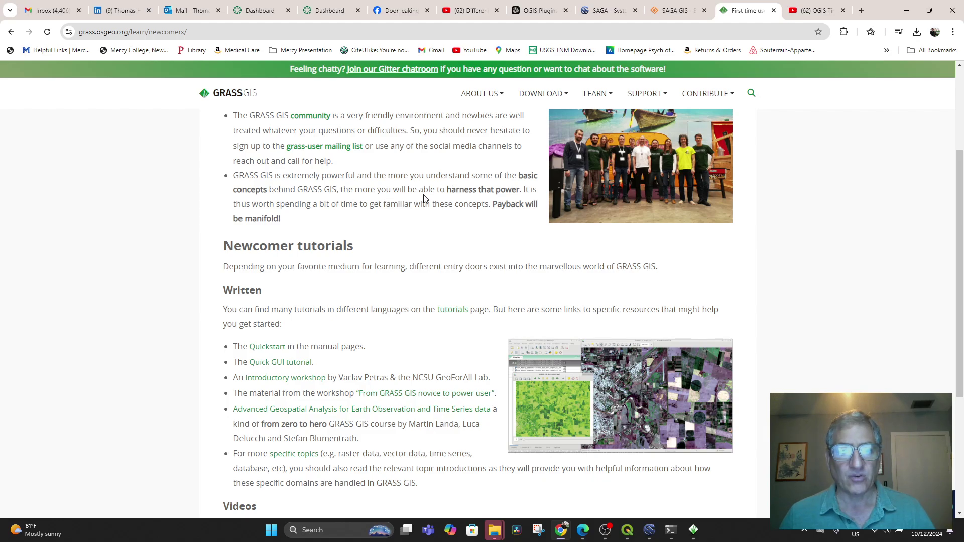
{"action": "scroll", "coordinate": [429, 231], "scroll_direction": "down", "scroll_amount": 3}
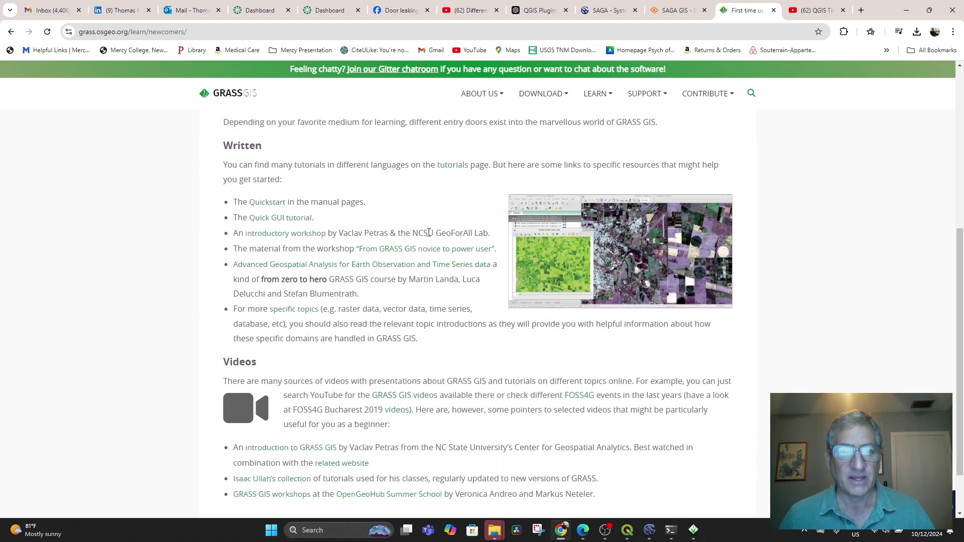
{"action": "scroll", "coordinate": [428, 231], "scroll_direction": "up", "scroll_amount": 2}
{"action": "scroll", "coordinate": [429, 221], "scroll_direction": "down", "scroll_amount": 2}
{"action": "scroll", "coordinate": [432, 250], "scroll_direction": "up", "scroll_amount": 7}
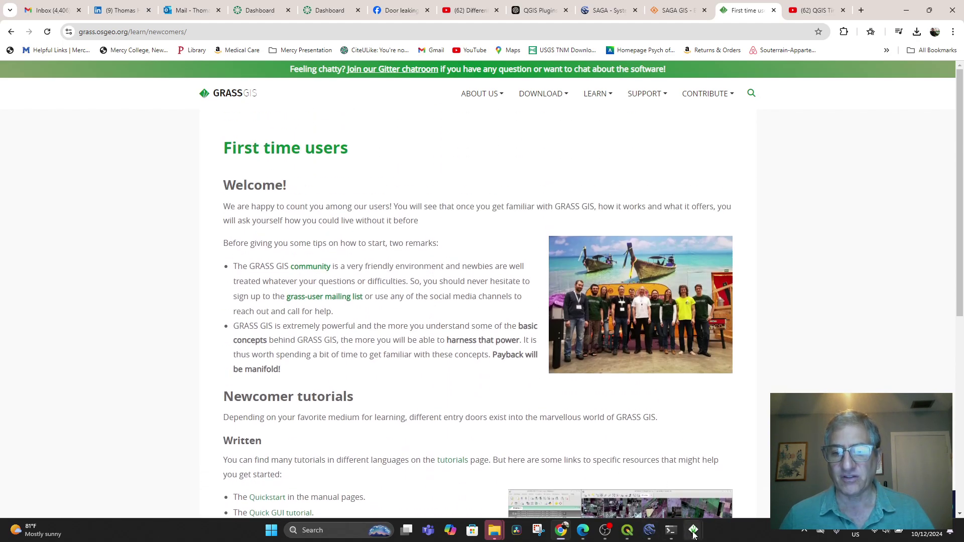
Switch to the GRASS GIS main window, show its About GRASS GIS window, and minimize that window.
{"action": "mouse_move", "coordinate": [693, 530]}
{"action": "left_click", "coordinate": [673, 496]}
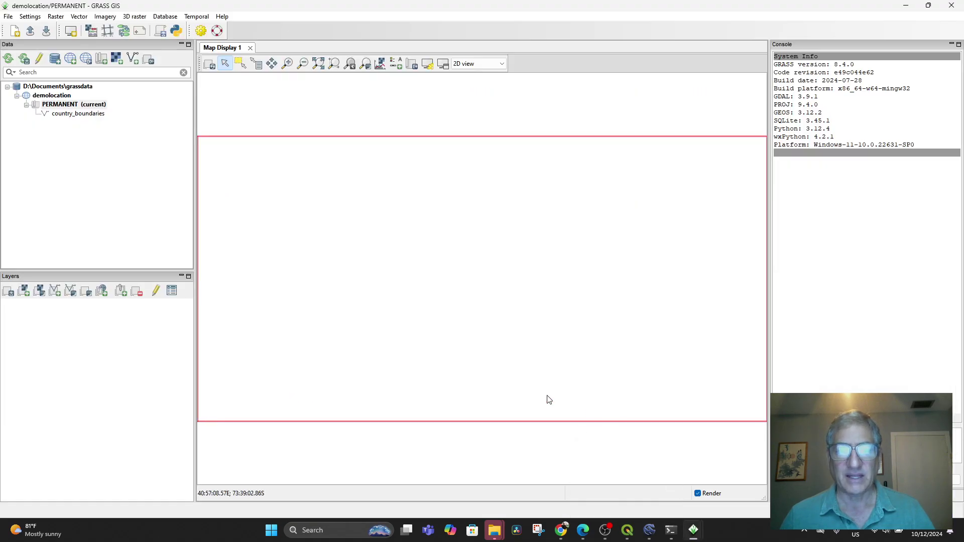
{"action": "mouse_move", "coordinate": [695, 536]}
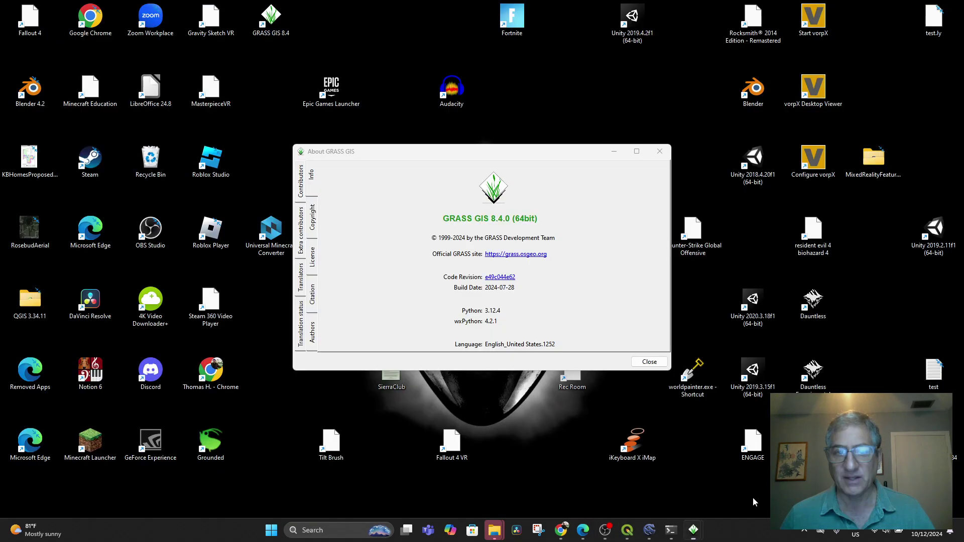
{"action": "left_click", "coordinate": [752, 497]}
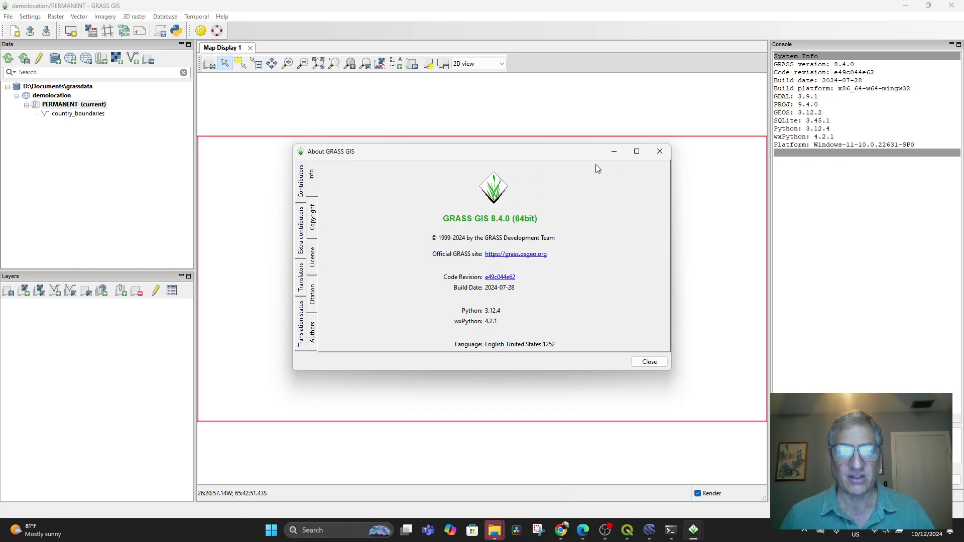
{"action": "left_click", "coordinate": [615, 150]}
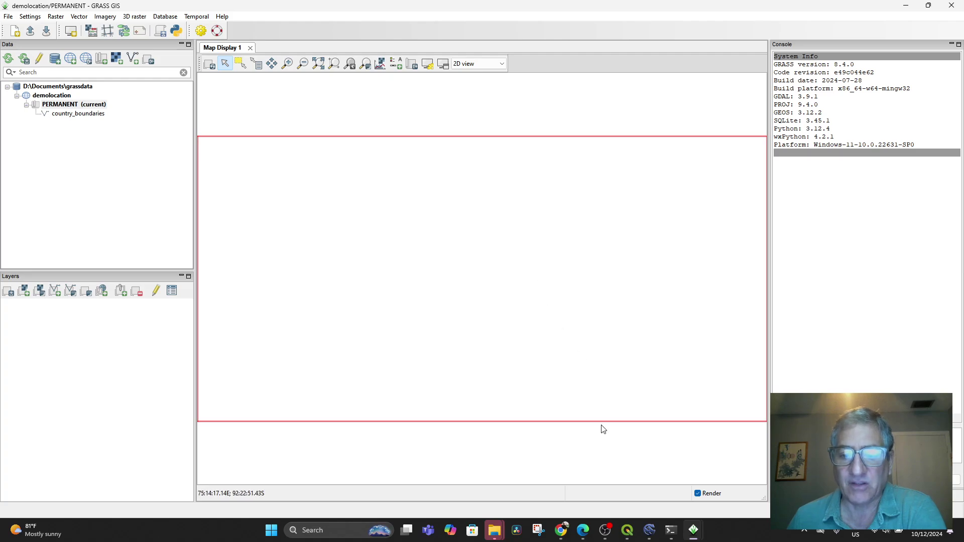
Switch to QGIS, search the plugin manager for "saga", and review the details of Processing Saga NextGen Provider.
{"action": "left_click", "coordinate": [627, 530]}
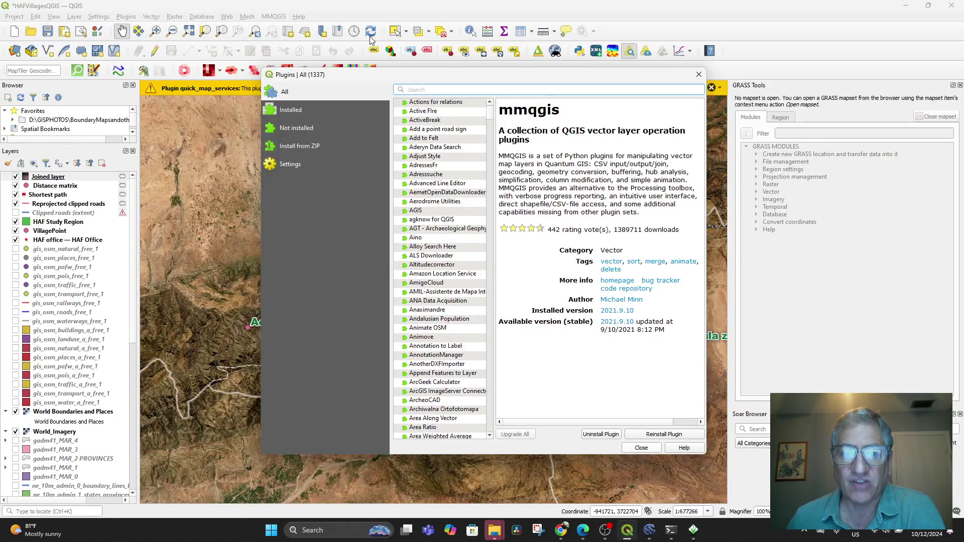
{"action": "type", "text": "saga"}
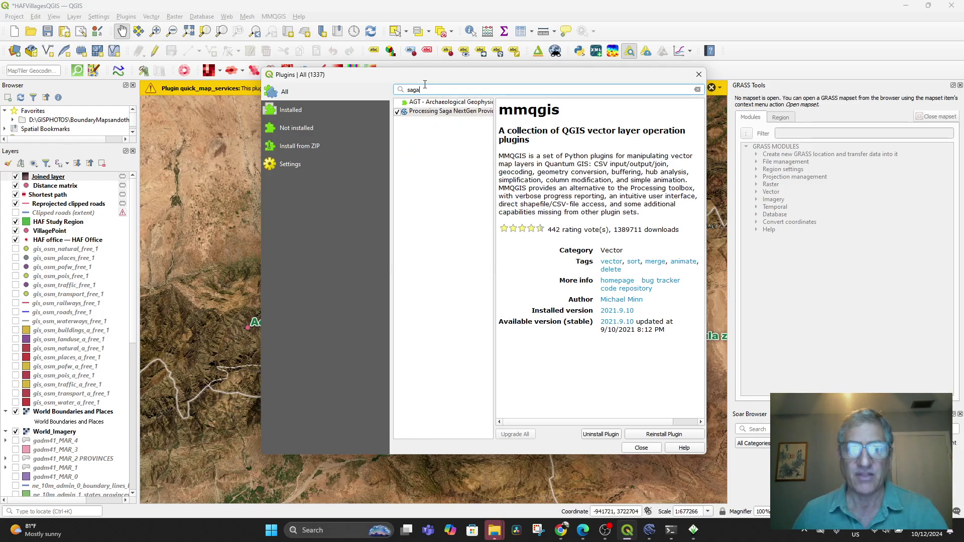
{"action": "left_click", "coordinate": [437, 113]}
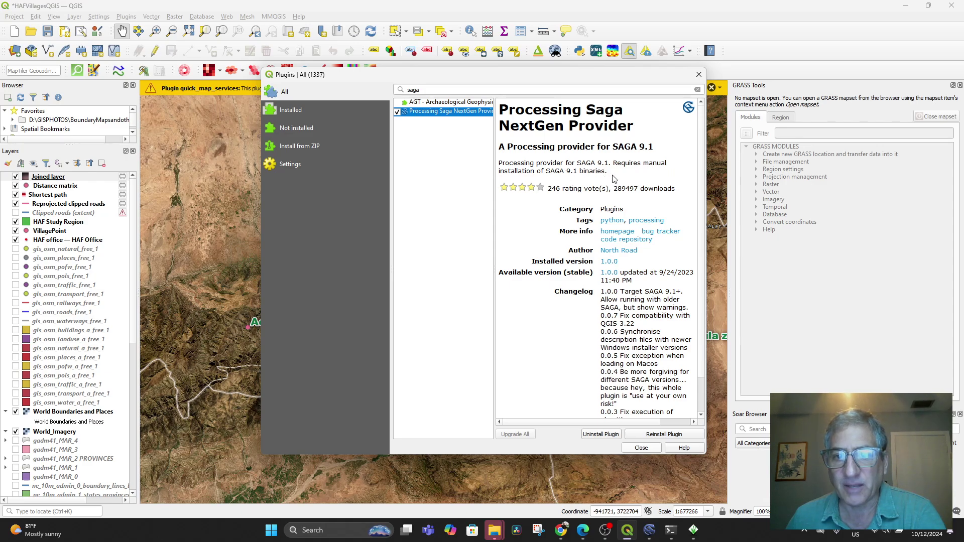
{"action": "scroll", "coordinate": [622, 296], "scroll_direction": "down", "scroll_amount": 1}
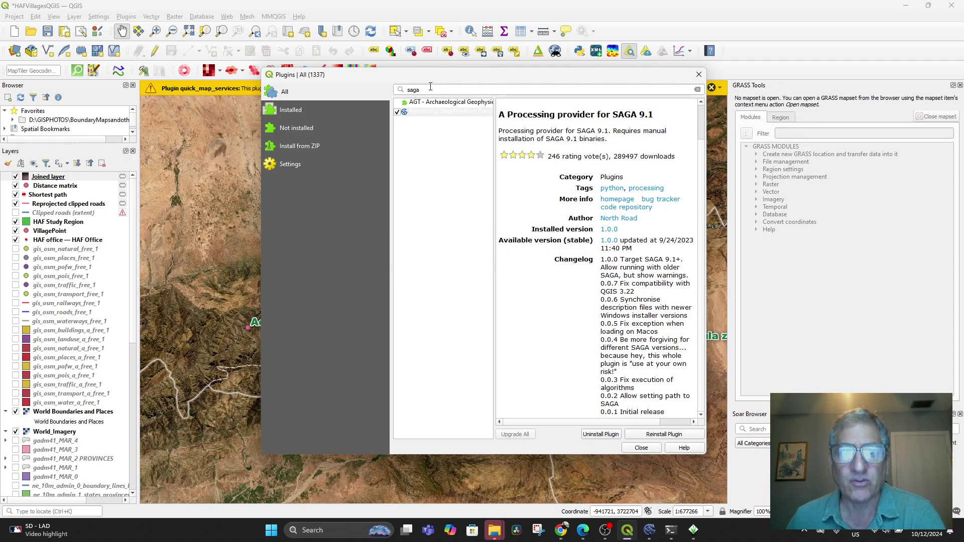
Review the details of the AGT - Archaeological Geophysics Toolbox plugin, and close the plugin manager.
{"action": "left_click", "coordinate": [435, 103]}
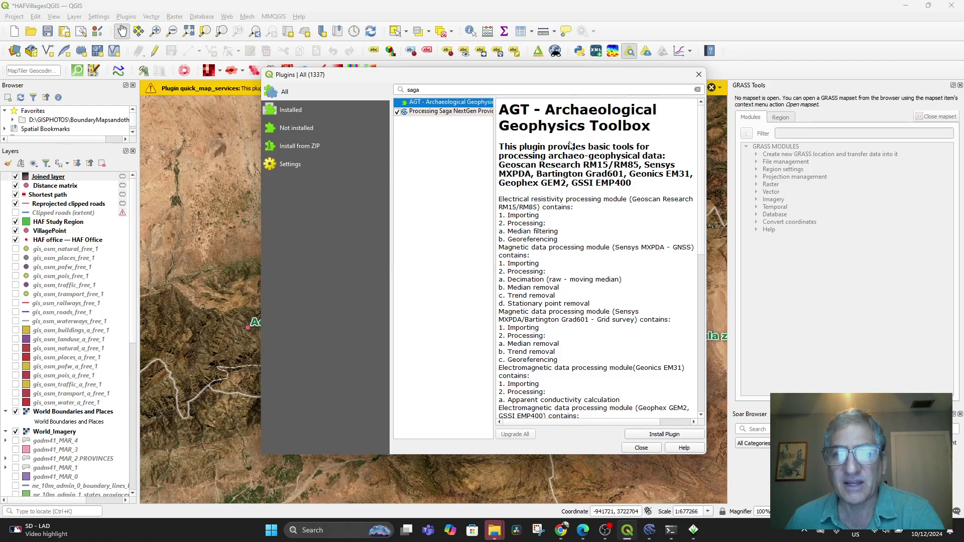
{"action": "scroll", "coordinate": [583, 299], "scroll_direction": "down", "scroll_amount": 6}
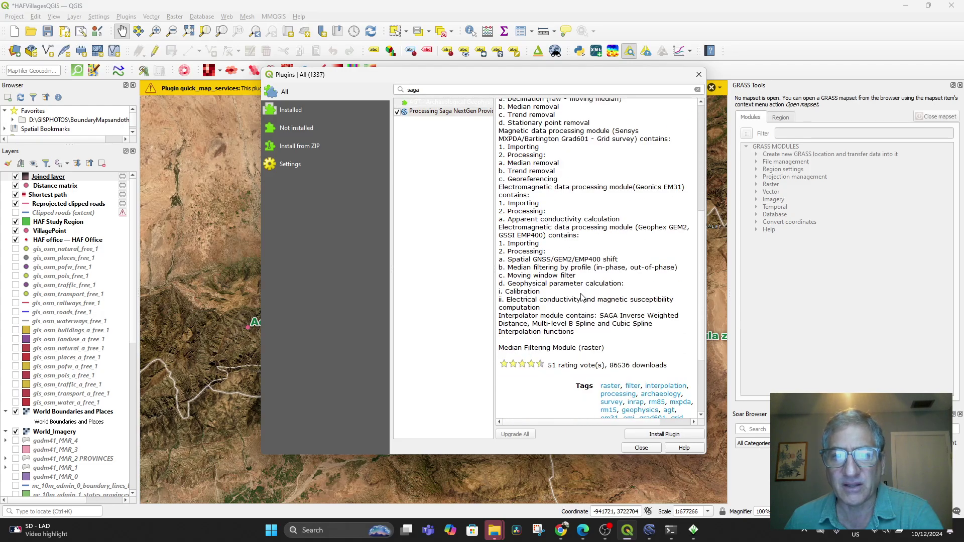
{"action": "scroll", "coordinate": [582, 299], "scroll_direction": "up", "scroll_amount": 3}
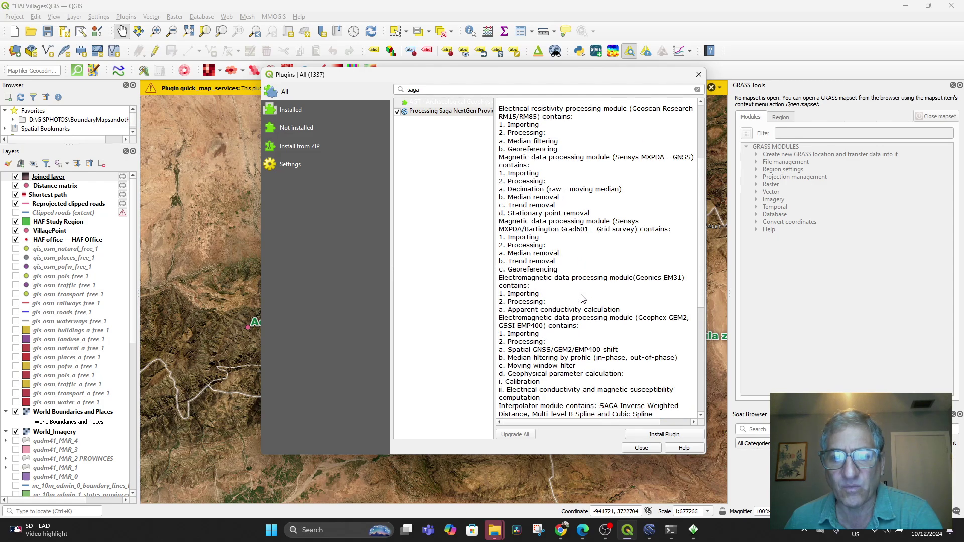
{"action": "scroll", "coordinate": [582, 298], "scroll_direction": "up", "scroll_amount": 3}
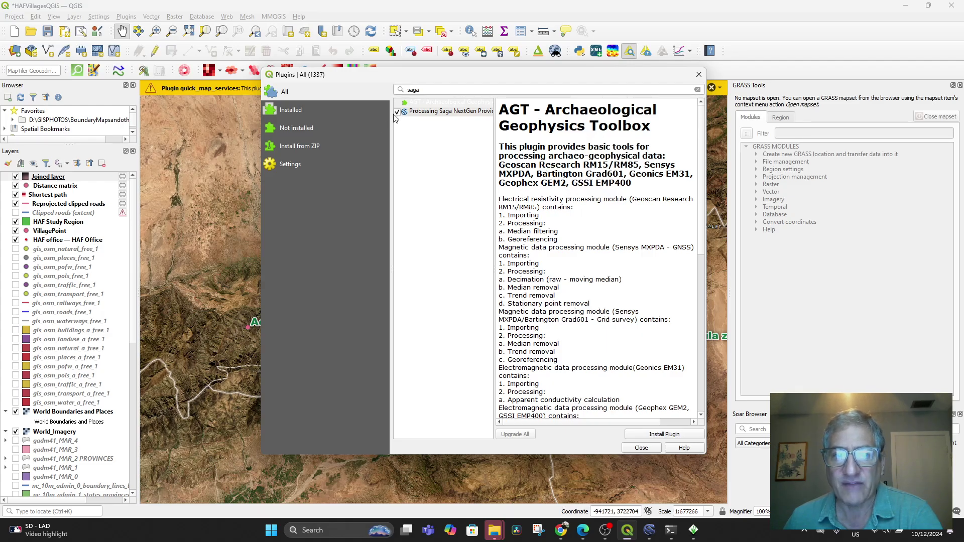
{"action": "left_click", "coordinate": [641, 447]}
Bring up the GRASS GIS main window, and return to the ChatGPT page in Chrome to review the plugin recommendations and suggested installation order.
{"action": "mouse_move", "coordinate": [696, 534]}
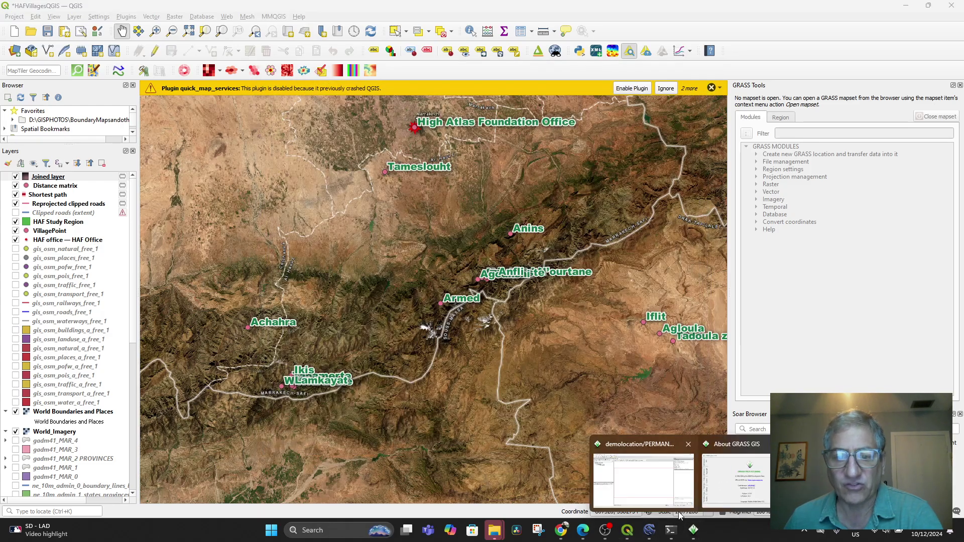
{"action": "left_click", "coordinate": [675, 489]}
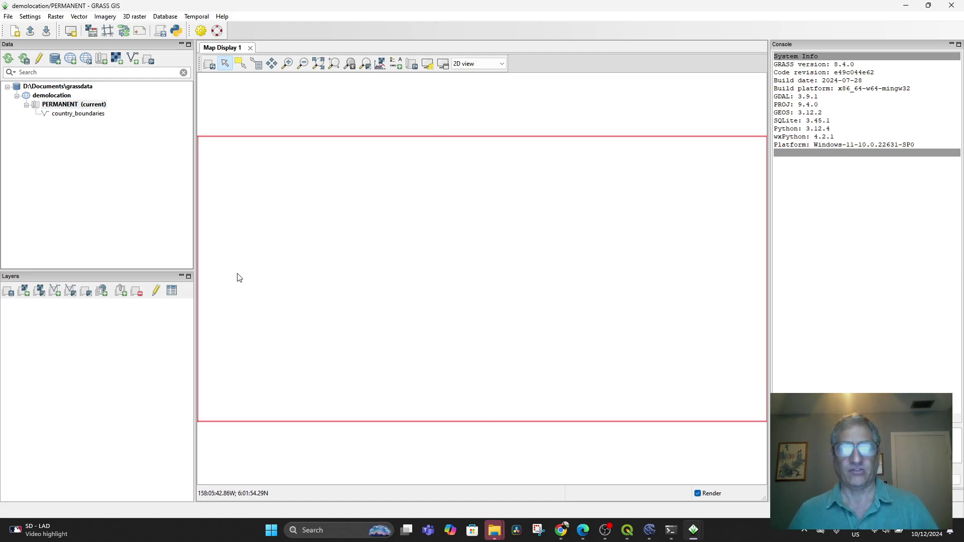
{"action": "left_click", "coordinate": [565, 537]}
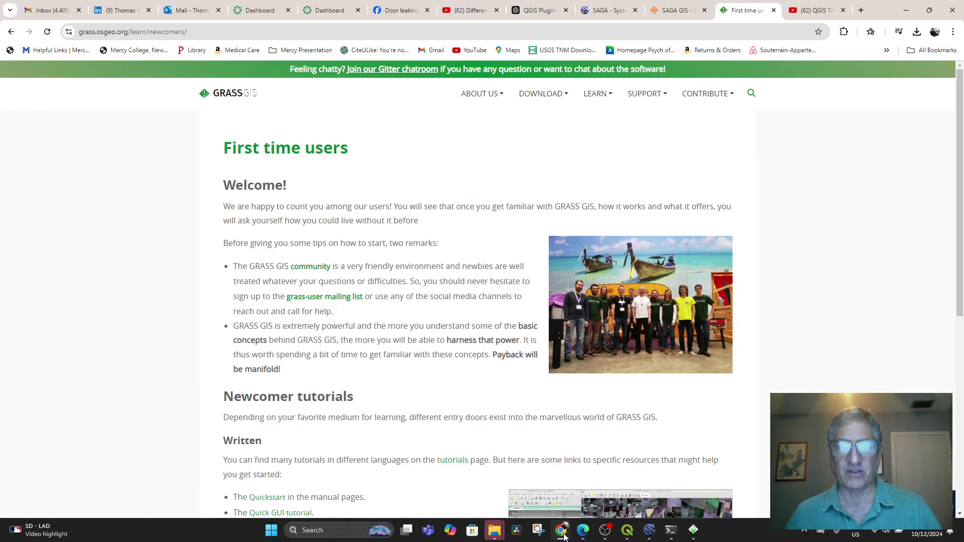
{"action": "left_click", "coordinate": [524, 15]}
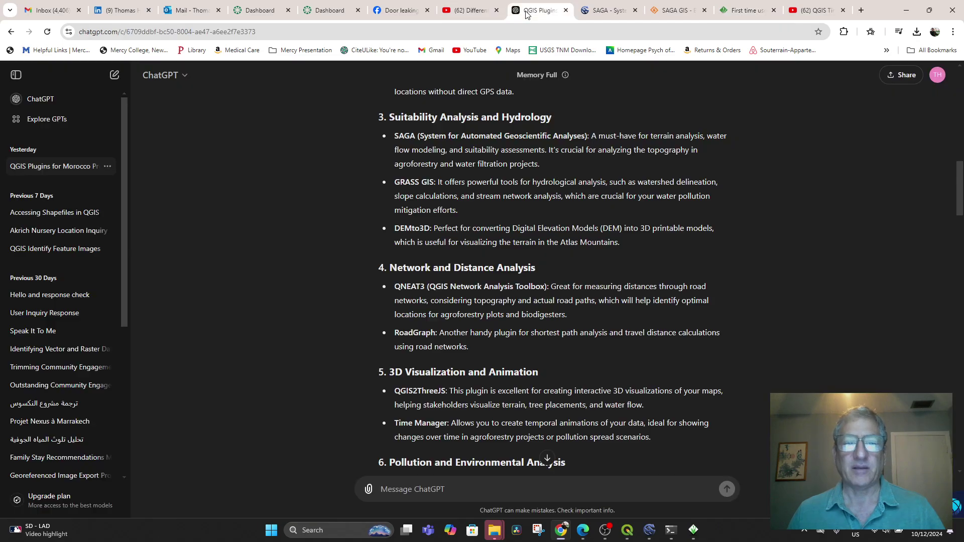
{"action": "scroll", "coordinate": [475, 247], "scroll_direction": "down", "scroll_amount": 1}
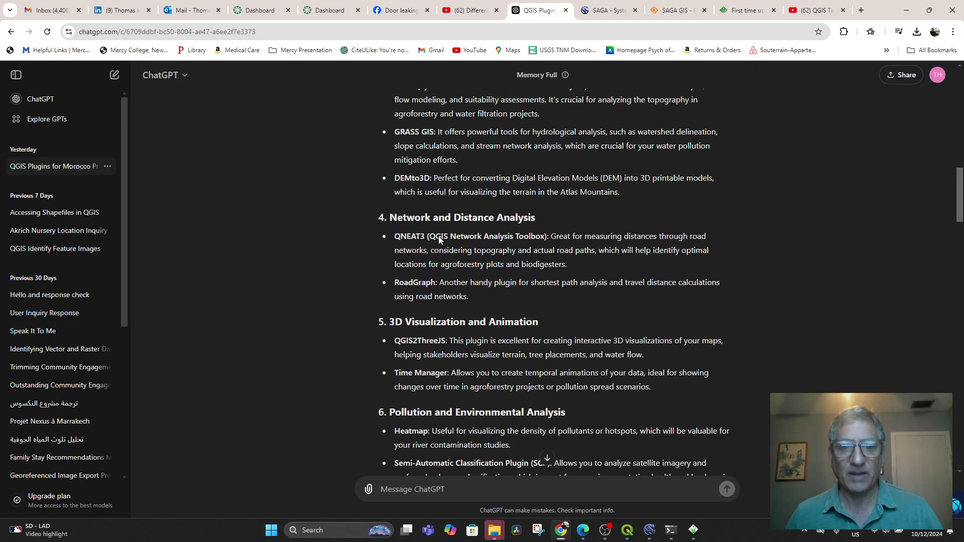
{"action": "scroll", "coordinate": [439, 239], "scroll_direction": "down", "scroll_amount": 8}
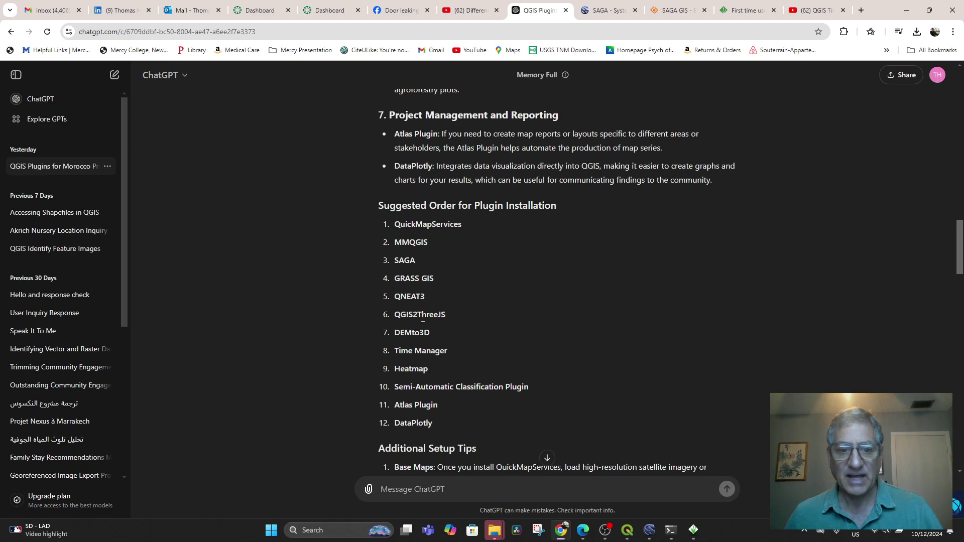
{"action": "scroll", "coordinate": [558, 354], "scroll_direction": "up", "scroll_amount": 8}
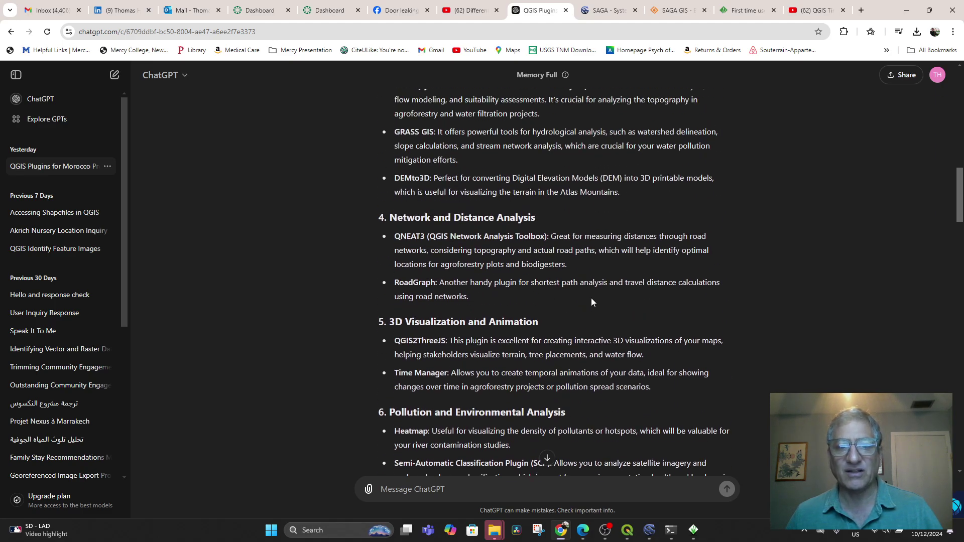
{"action": "scroll", "coordinate": [578, 294], "scroll_direction": "up", "scroll_amount": 1}
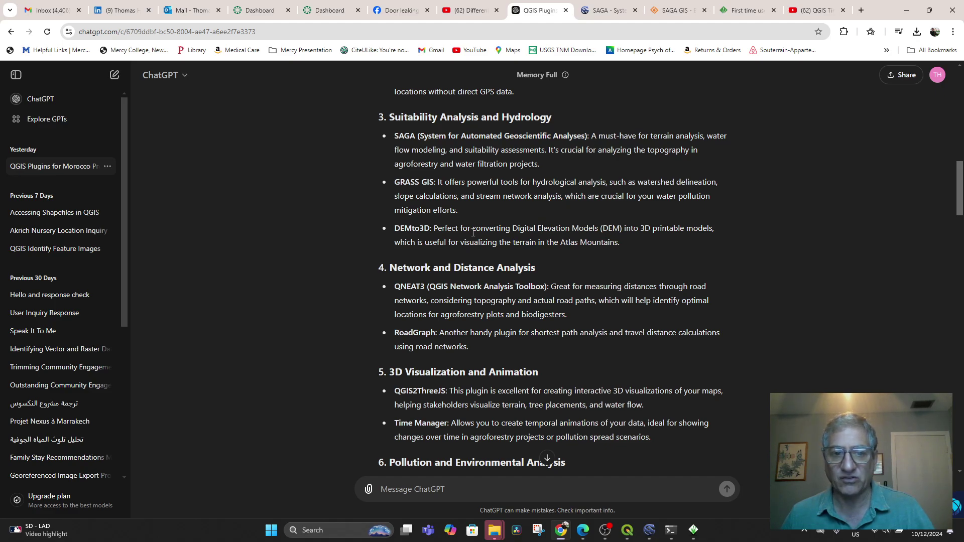
Switch to QGIS, search the plugin manager for "demto", and show the details of the DEMto3D plugin.
{"action": "left_click", "coordinate": [627, 530]}
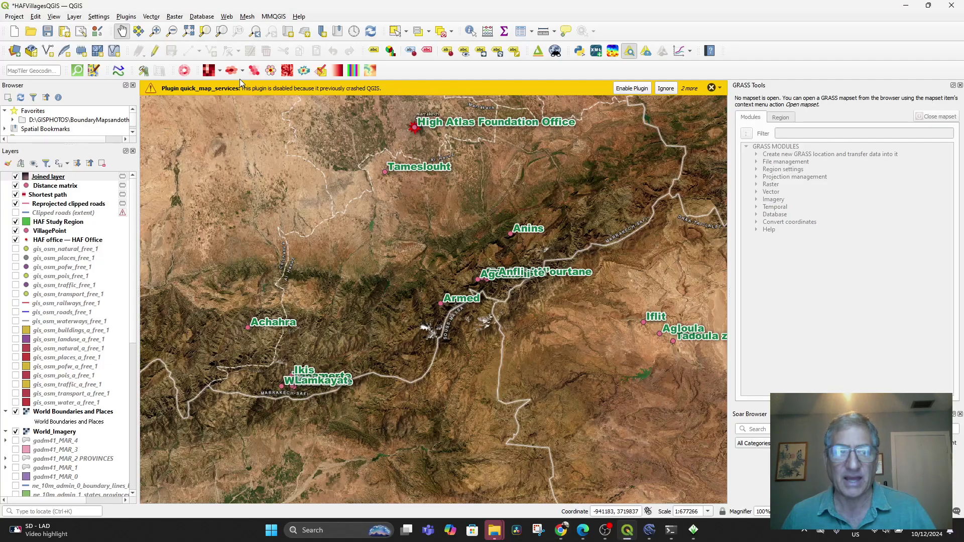
{"action": "left_click", "coordinate": [126, 17]}
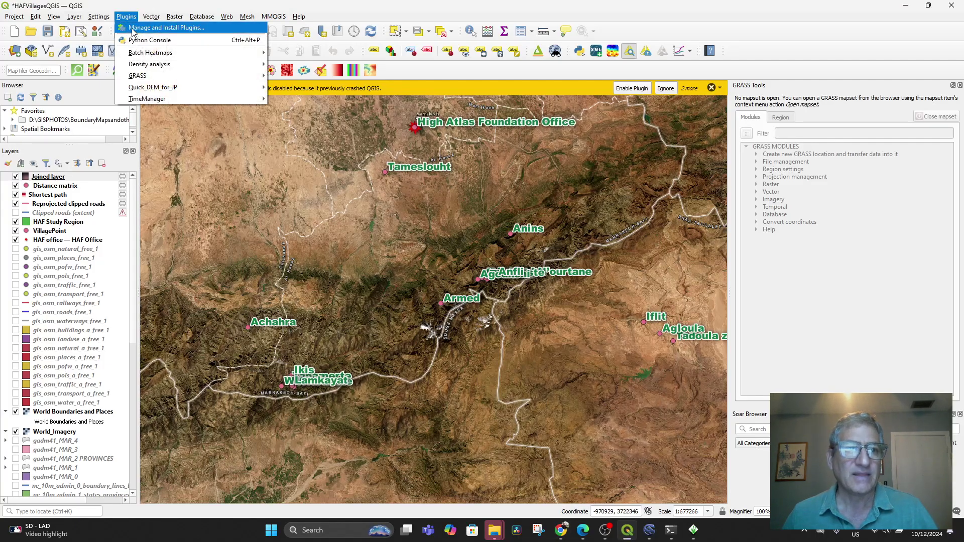
{"action": "key", "text": "Escape"}
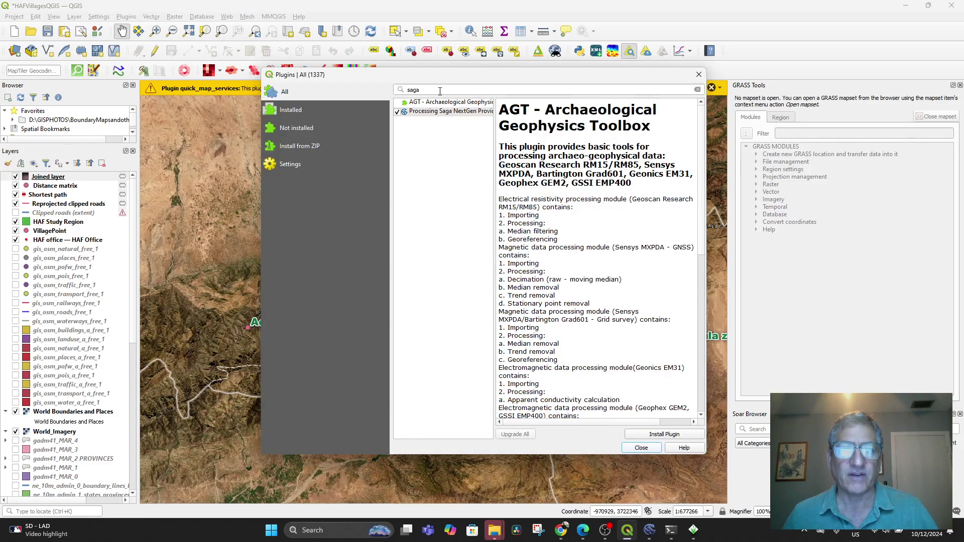
{"action": "type", "text": "dem"}
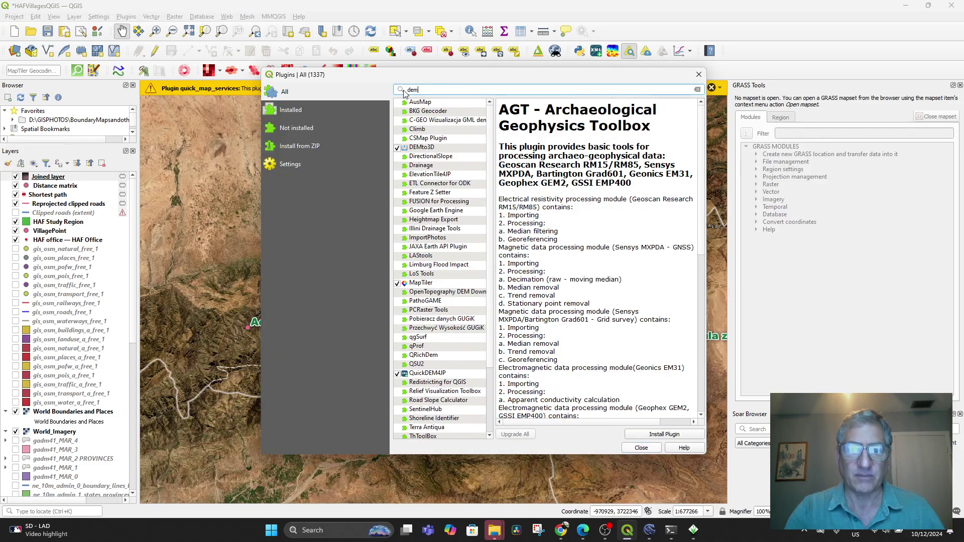
{"action": "type", "text": "to"}
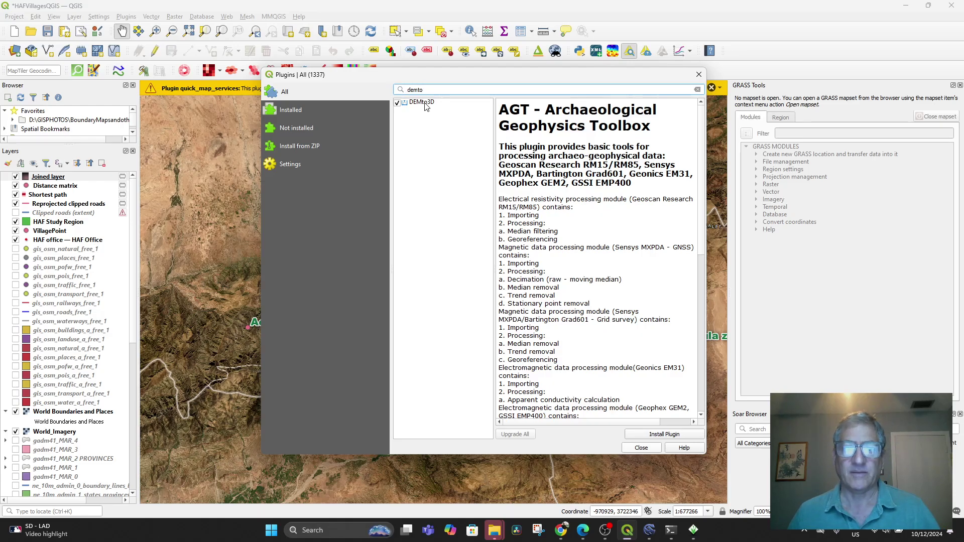
{"action": "left_click", "coordinate": [425, 104]}
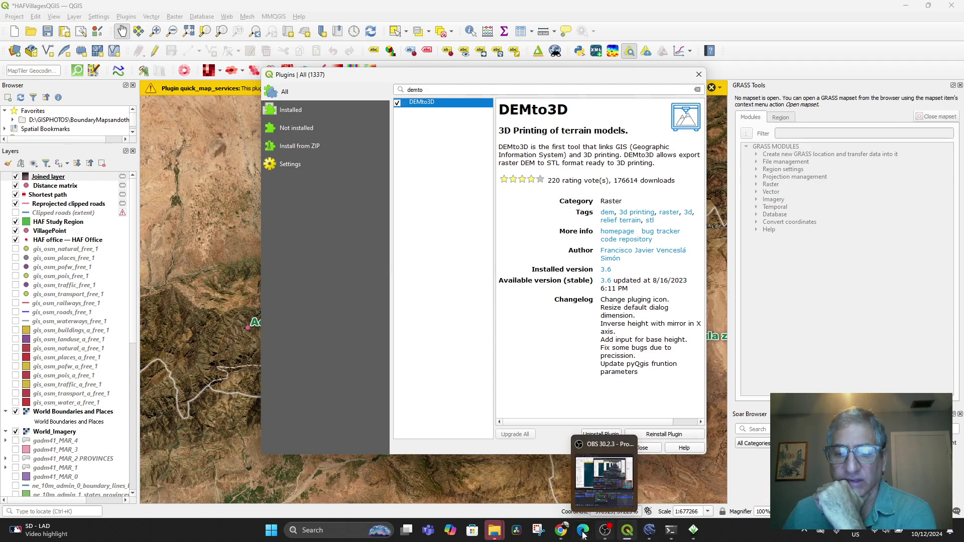
Return to ChatGPT in Chrome and copy the plugin name QNEAT3 from the Suggested Order for Plugin Installation list.
{"action": "left_click", "coordinate": [561, 530]}
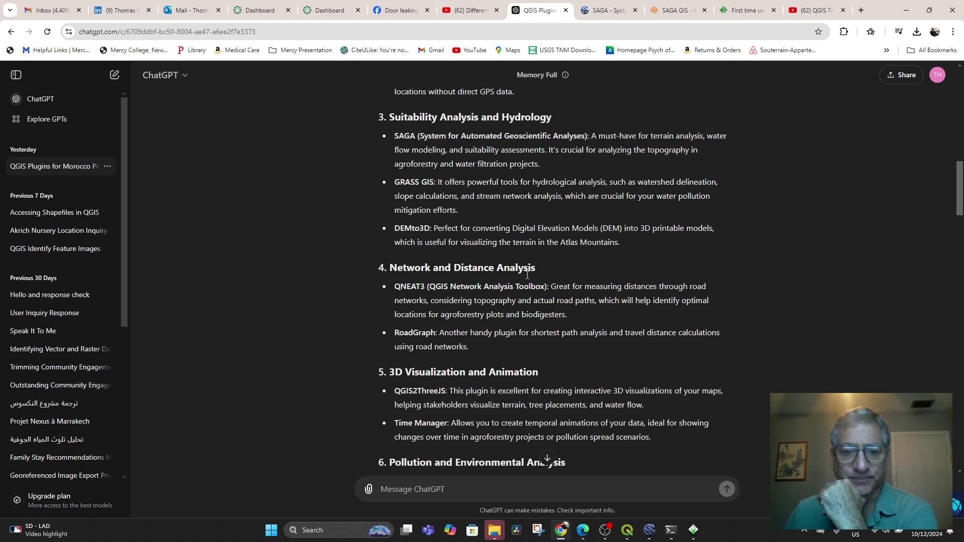
{"action": "scroll", "coordinate": [532, 279], "scroll_direction": "up", "scroll_amount": 10}
{"action": "scroll", "coordinate": [537, 281], "scroll_direction": "down", "scroll_amount": 15}
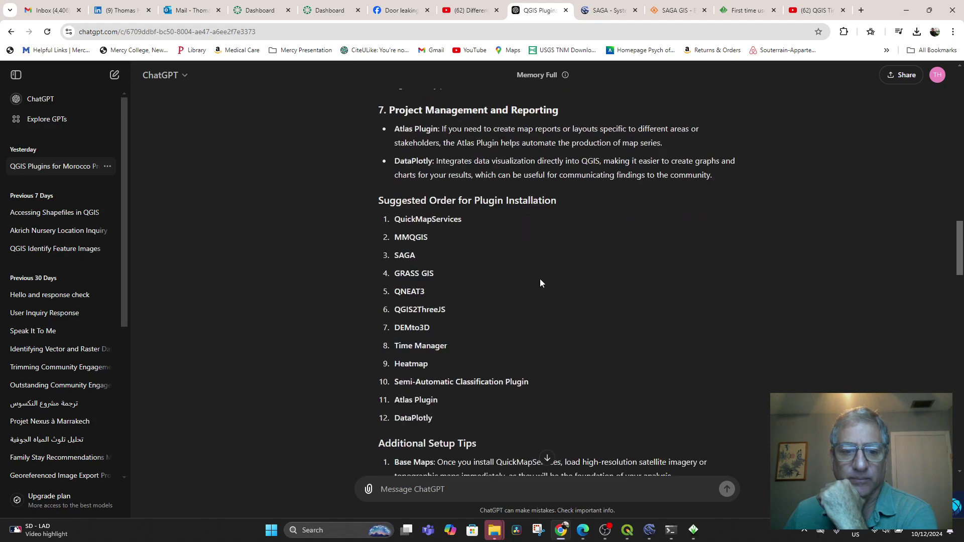
{"action": "scroll", "coordinate": [540, 281], "scroll_direction": "down", "scroll_amount": 10}
{"action": "scroll", "coordinate": [538, 281], "scroll_direction": "up", "scroll_amount": 9}
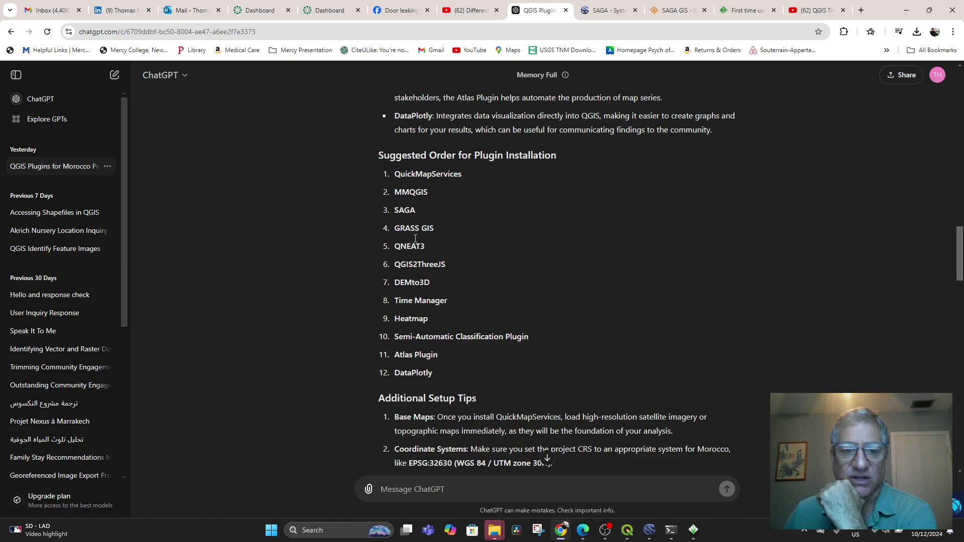
{"action": "double_click", "coordinate": [414, 248]}
{"action": "right_click", "coordinate": [413, 247]}
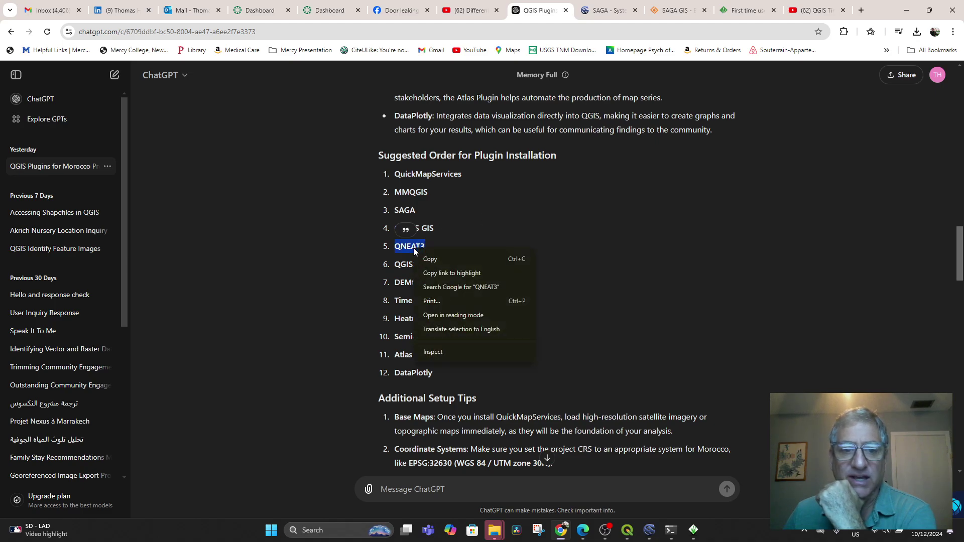
{"action": "left_click", "coordinate": [430, 260]}
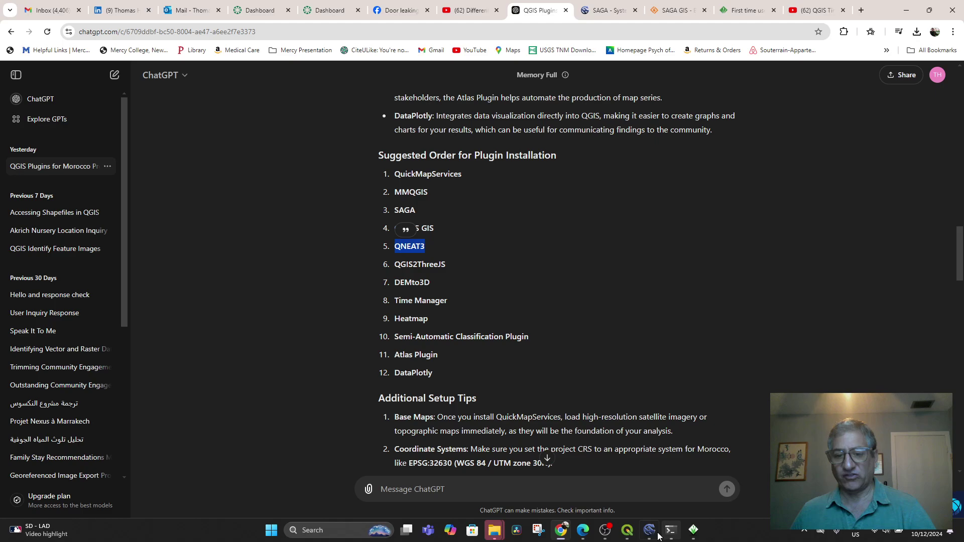
Switch to QGIS, search the plugin manager for the copied name QNEAT3, and review that plugin's description and changelog.
{"action": "left_click", "coordinate": [627, 532]}
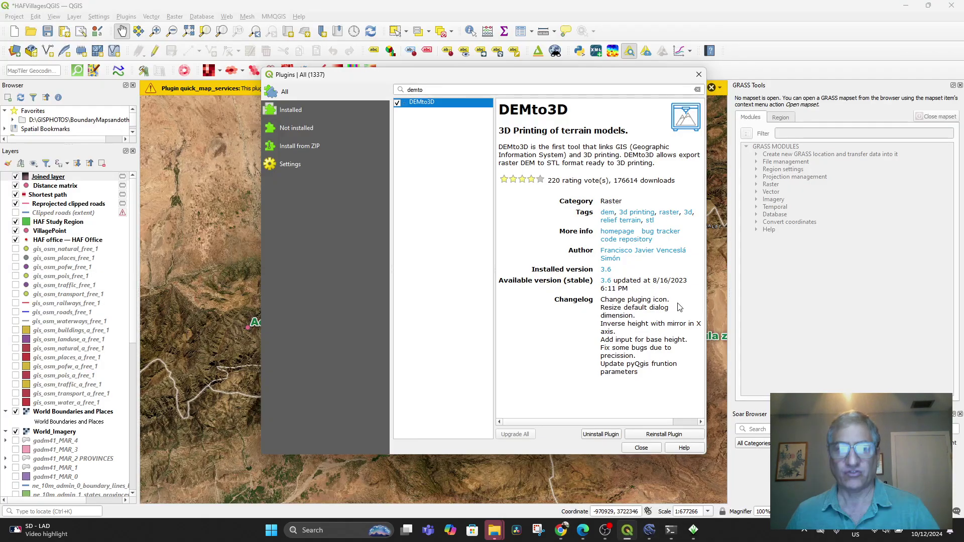
{"action": "left_click", "coordinate": [446, 93]}
{"action": "key", "text": "ctrl+a"}
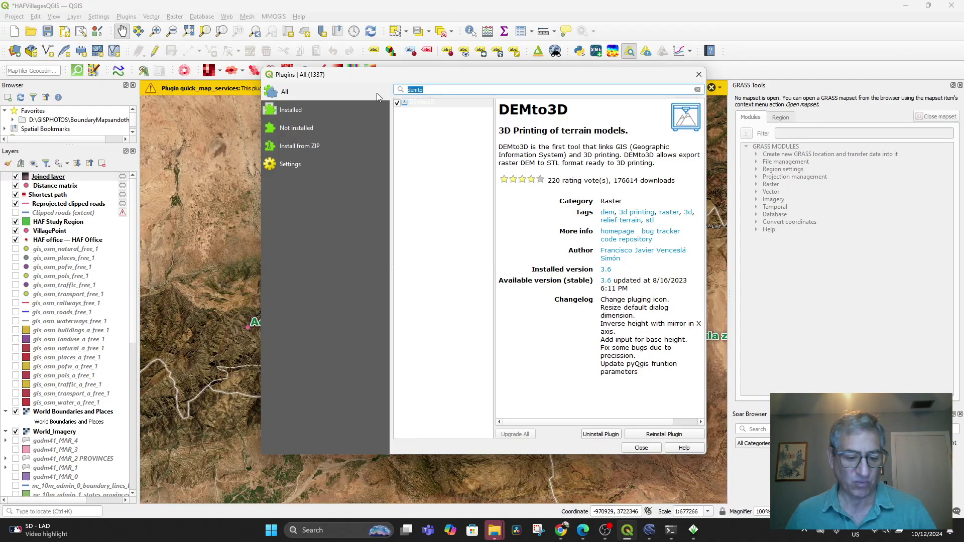
{"action": "key", "text": "ctrl+v"}
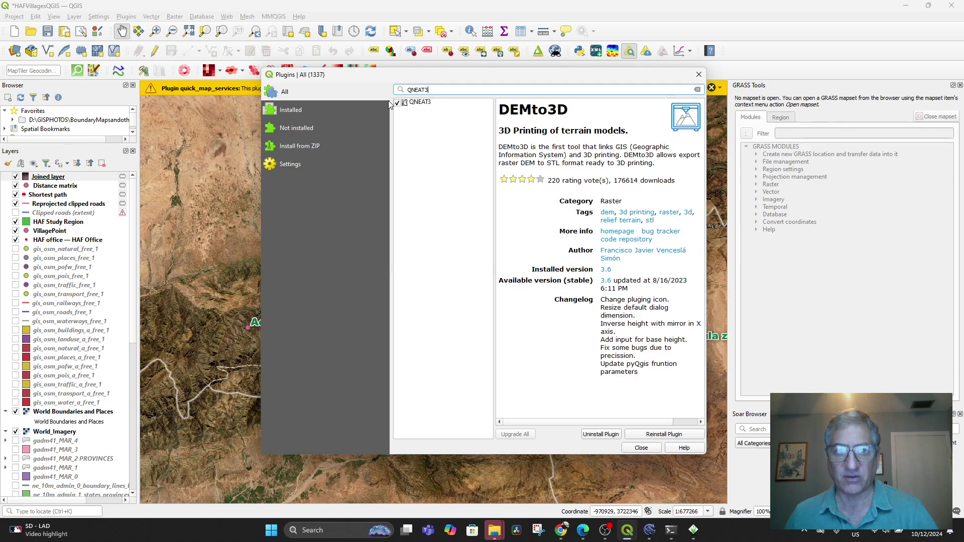
{"action": "left_click", "coordinate": [419, 103]}
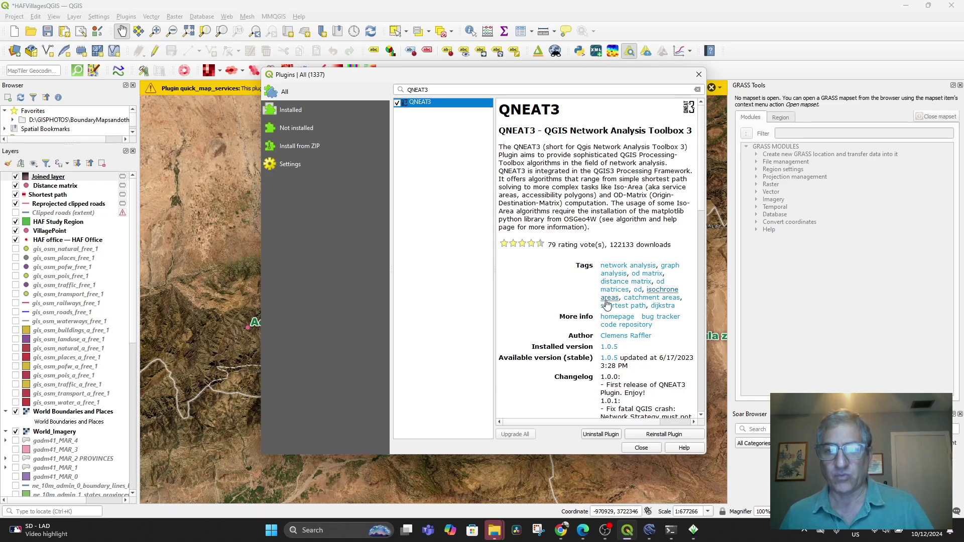
{"action": "scroll", "coordinate": [540, 286], "scroll_direction": "down", "scroll_amount": 5}
{"action": "scroll", "coordinate": [539, 285], "scroll_direction": "down", "scroll_amount": 8}
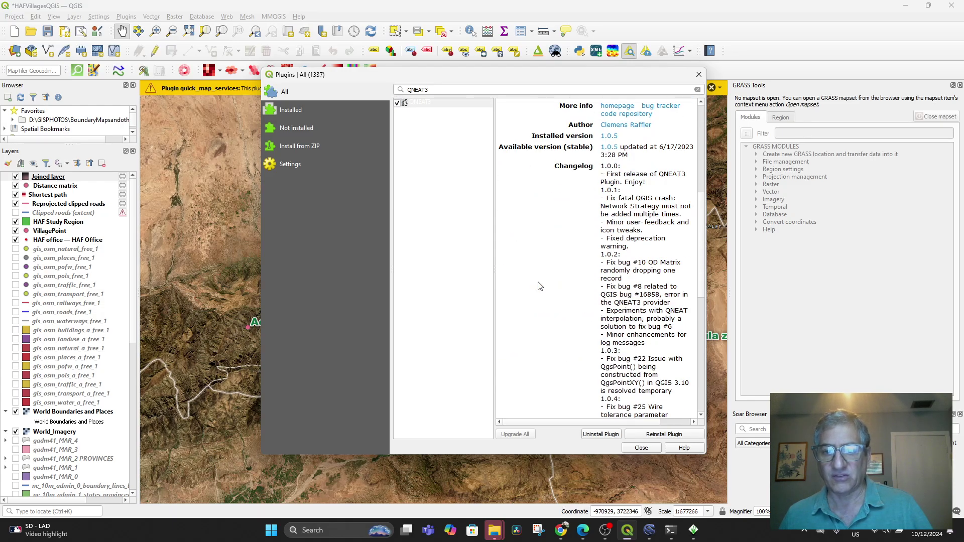
{"action": "scroll", "coordinate": [552, 281], "scroll_direction": "up", "scroll_amount": 10}
{"action": "scroll", "coordinate": [554, 281], "scroll_direction": "up", "scroll_amount": 2}
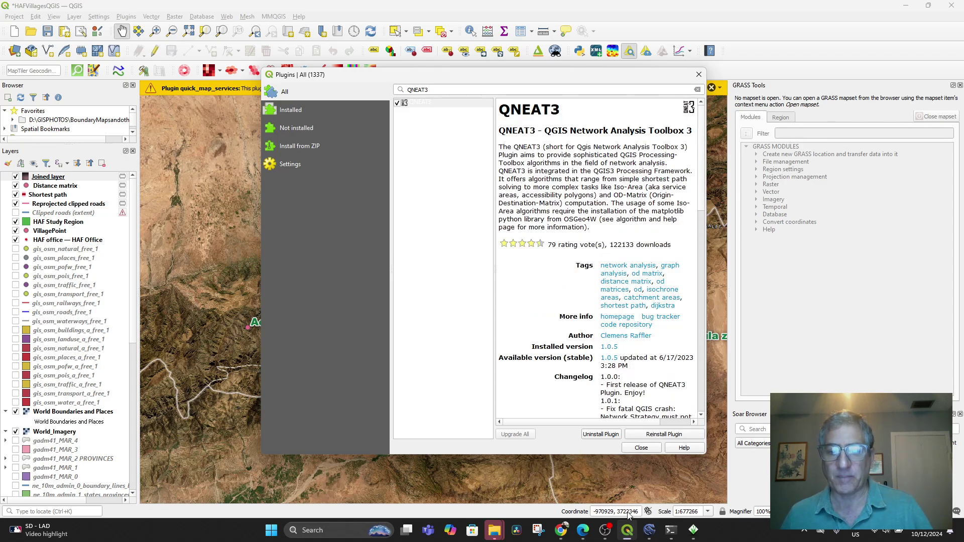
Return to ChatGPT in Chrome and copy the plugin name QGIS2ThreeJS from the suggested installation list.
{"action": "left_click", "coordinate": [560, 530]}
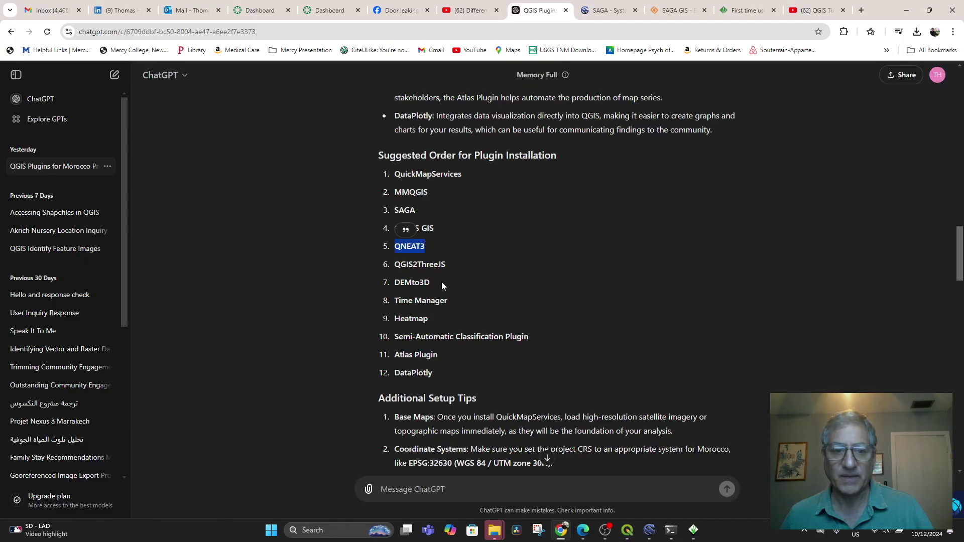
{"action": "double_click", "coordinate": [425, 267]}
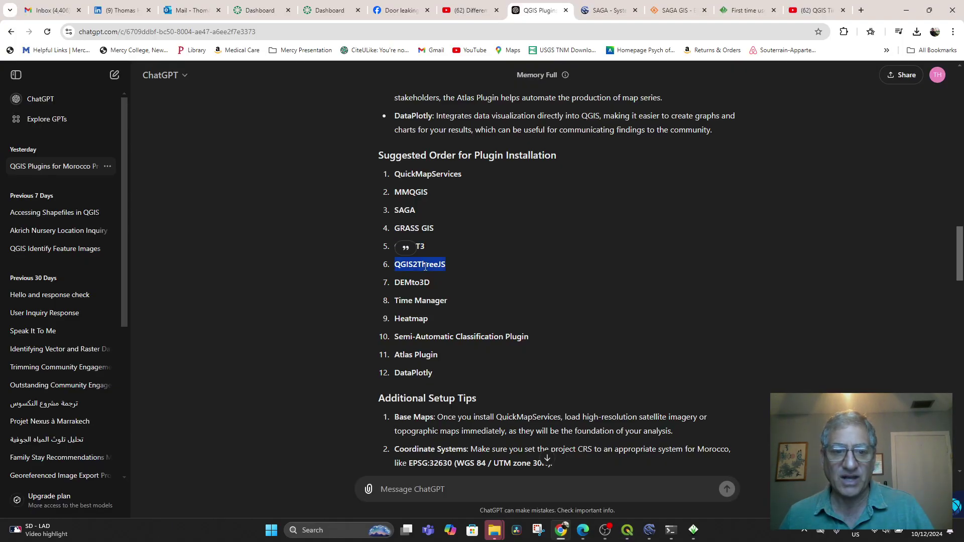
{"action": "right_click", "coordinate": [425, 268]}
{"action": "left_click", "coordinate": [440, 277]}
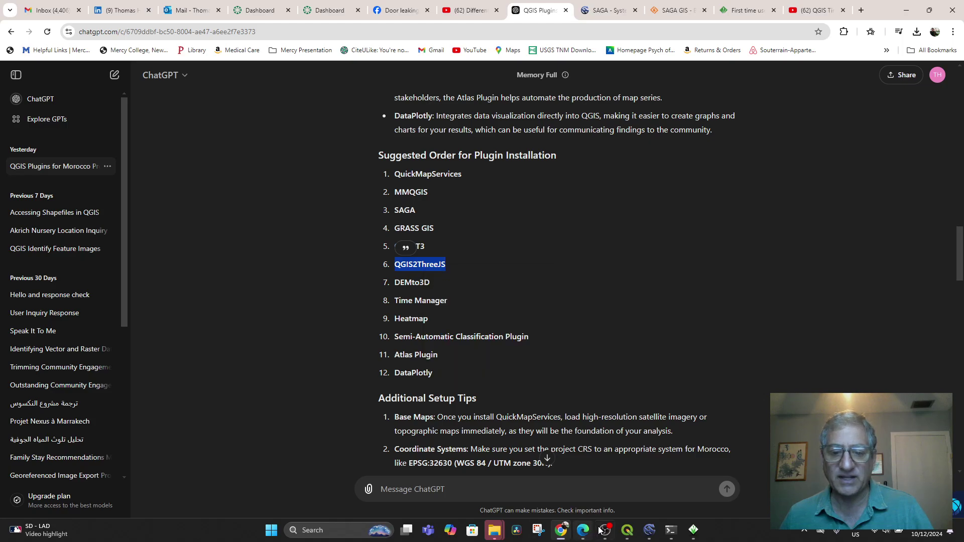
Switch to QGIS, search the plugin manager for QGIS2ThreeJS, show the Qgis2threejs details, and reduce the height of the Plugins window.
{"action": "left_click", "coordinate": [628, 533]}
{"action": "double_click", "coordinate": [401, 91]}
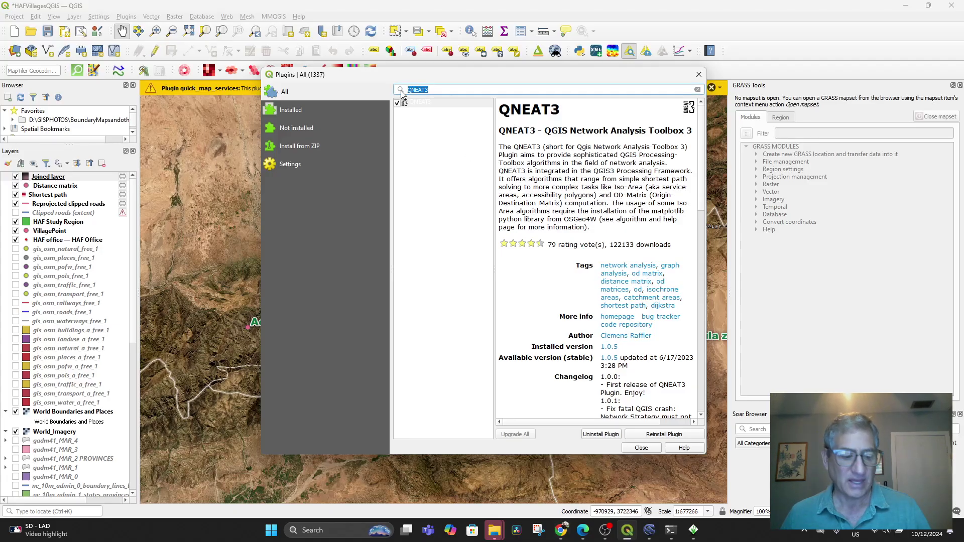
{"action": "key", "text": "ctrl+v"}
{"action": "left_click", "coordinate": [420, 104]}
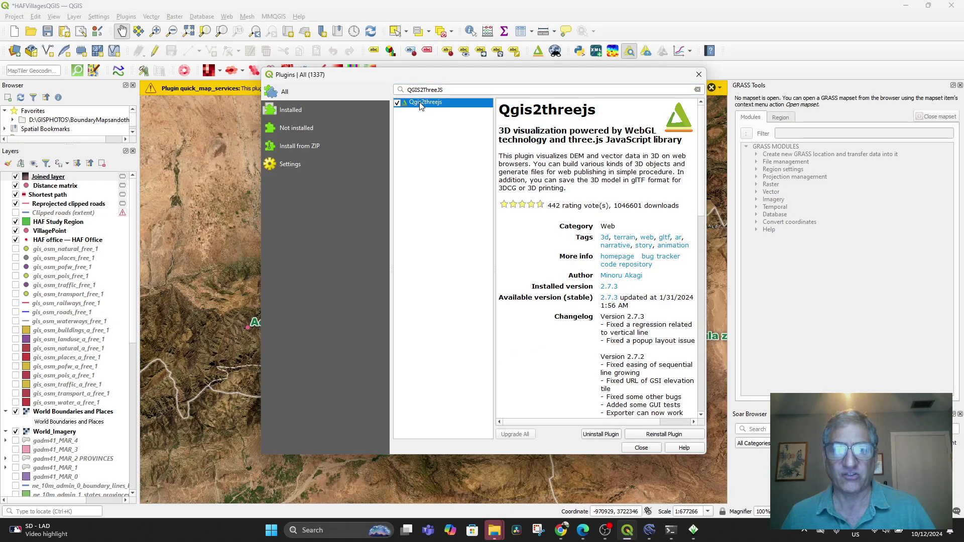
{"action": "left_click_drag", "start_coordinate": [457, 80], "coordinate": [458, 108]}
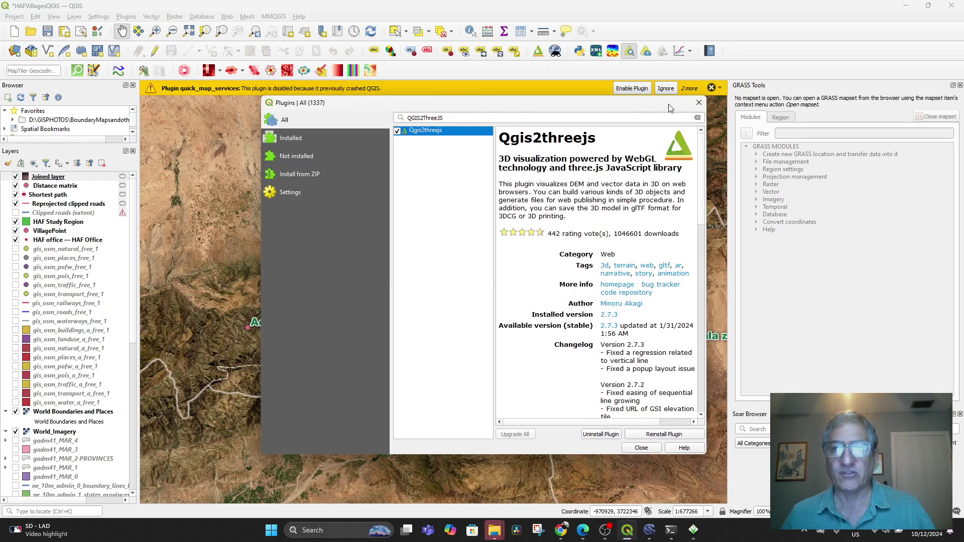
Leave the plugin manager, zoom the map to the village point in the mountain valley, and open that area in the Qgis2threejs Exporter.
{"action": "left_click", "coordinate": [698, 104]}
{"action": "scroll", "coordinate": [479, 254], "scroll_direction": "up", "scroll_amount": 3}
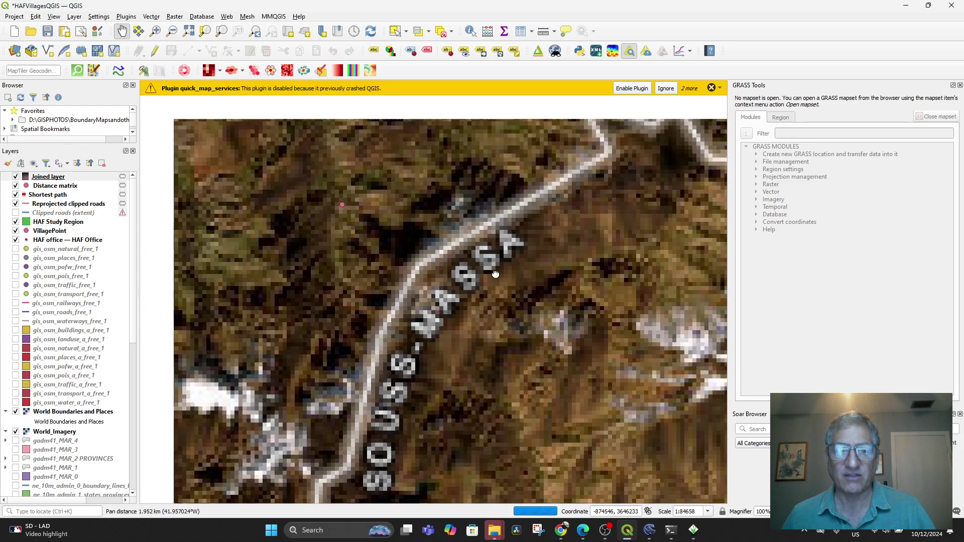
{"action": "left_click_drag", "start_coordinate": [322, 186], "coordinate": [525, 351]}
{"action": "scroll", "coordinate": [514, 328], "scroll_direction": "up", "scroll_amount": 1}
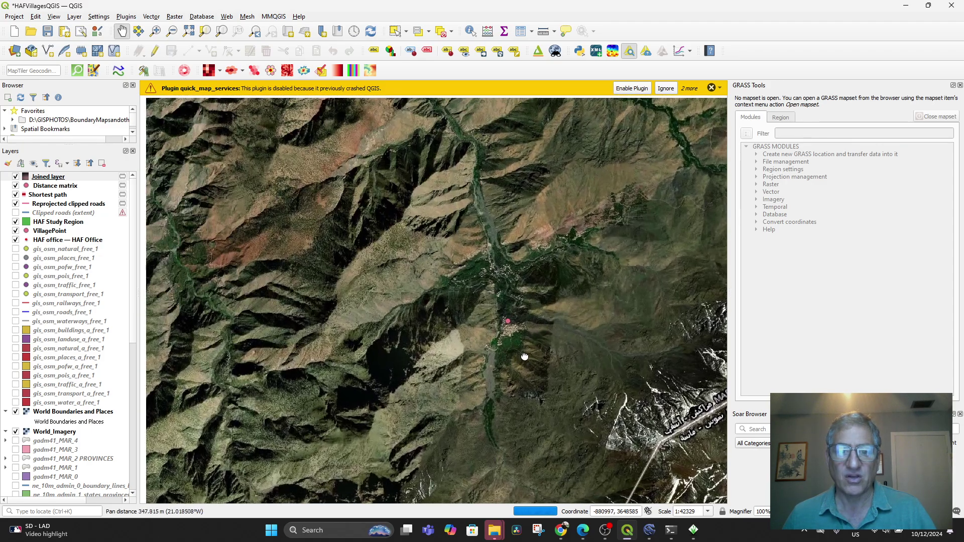
{"action": "left_click", "coordinate": [538, 51]}
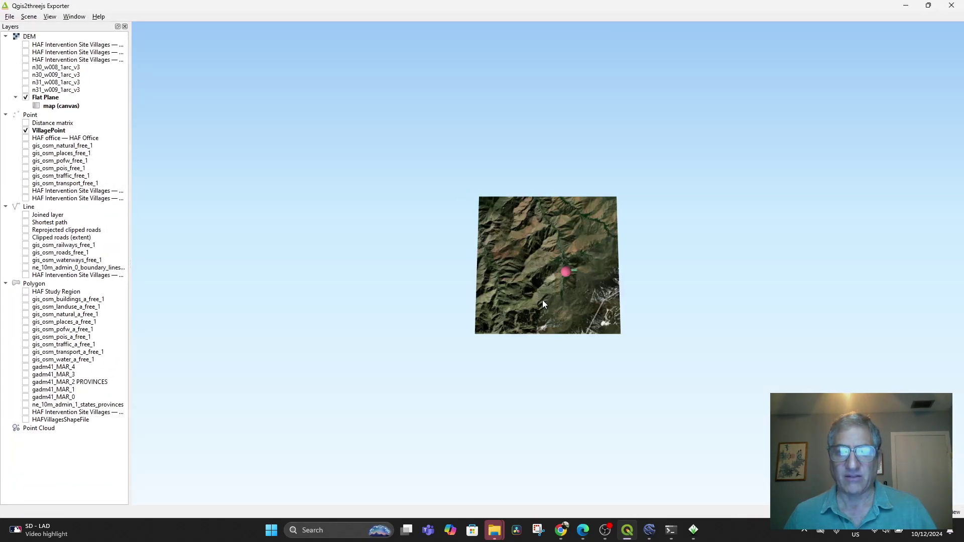
Apply a Z exaggeration of 8 in the scene settings and inspect the relief of the 3D scene.
{"action": "scroll", "coordinate": [542, 300], "scroll_direction": "up", "scroll_amount": 5}
{"action": "left_click_drag", "start_coordinate": [561, 265], "coordinate": [634, 302]}
{"action": "scroll", "coordinate": [617, 286], "scroll_direction": "up", "scroll_amount": 5}
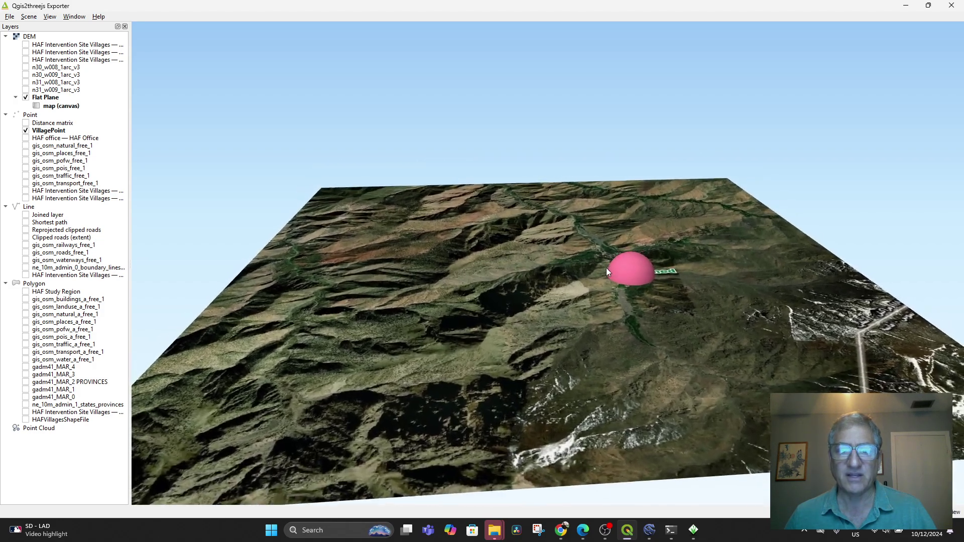
{"action": "left_click_drag", "start_coordinate": [607, 267], "coordinate": [592, 287]}
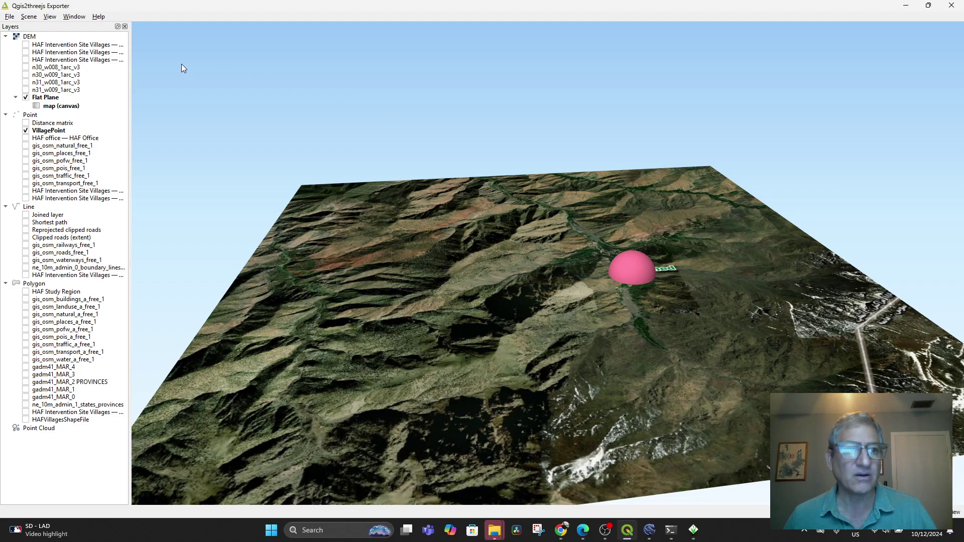
{"action": "left_click", "coordinate": [29, 16]}
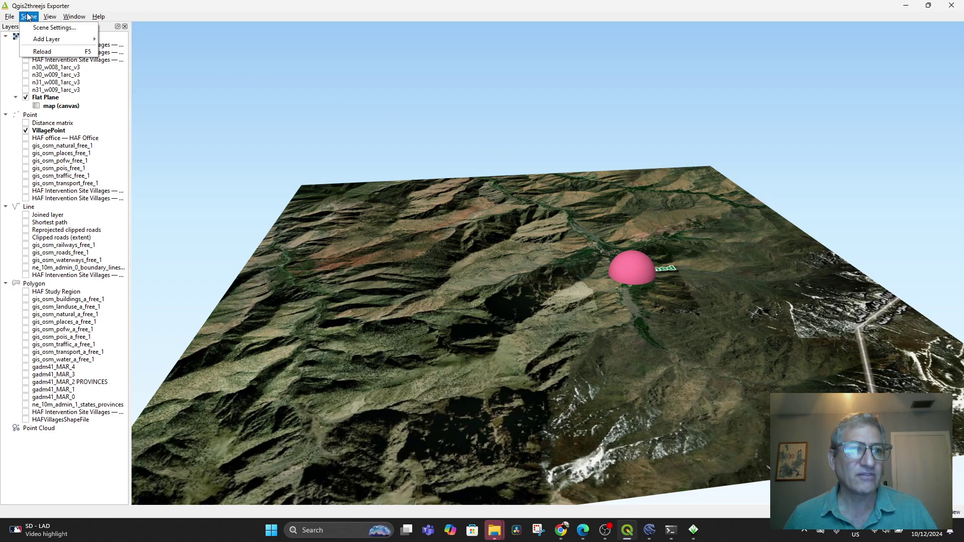
{"action": "left_click", "coordinate": [33, 28]}
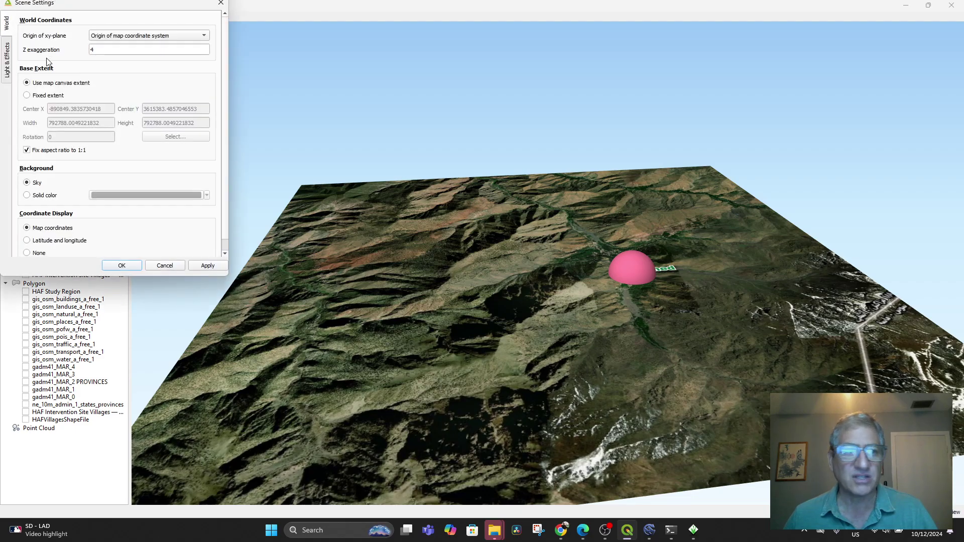
{"action": "left_click_drag", "start_coordinate": [93, 11], "coordinate": [788, 57]}
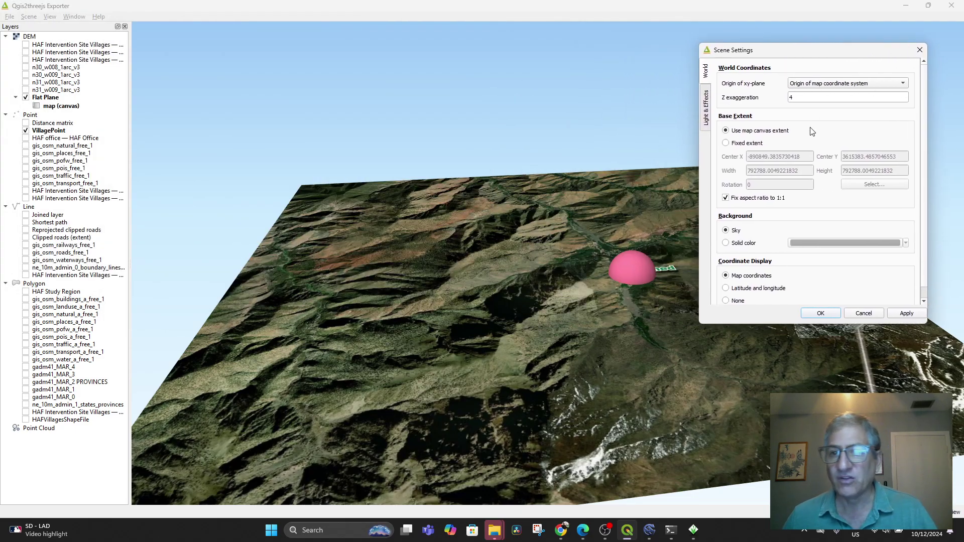
{"action": "left_click", "coordinate": [802, 96]}
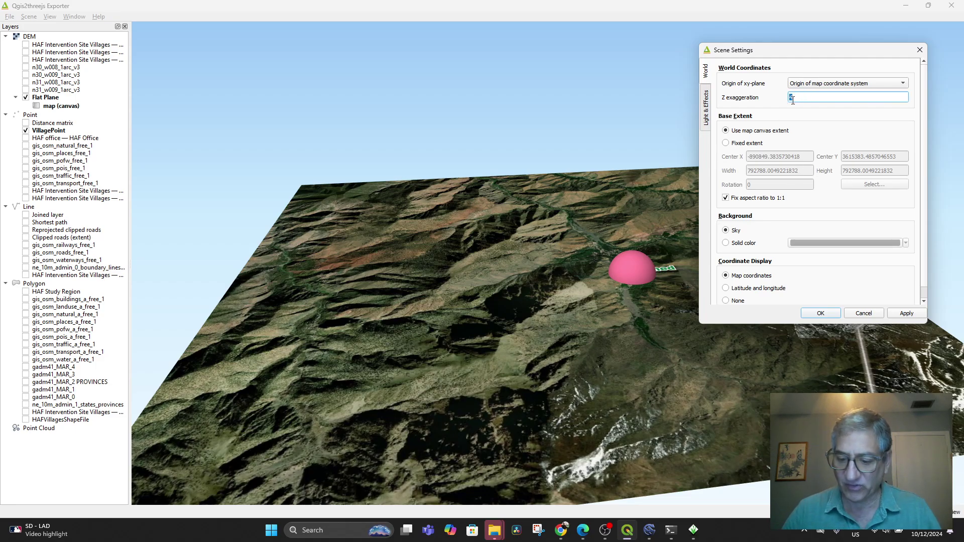
{"action": "type", "text": "8"}
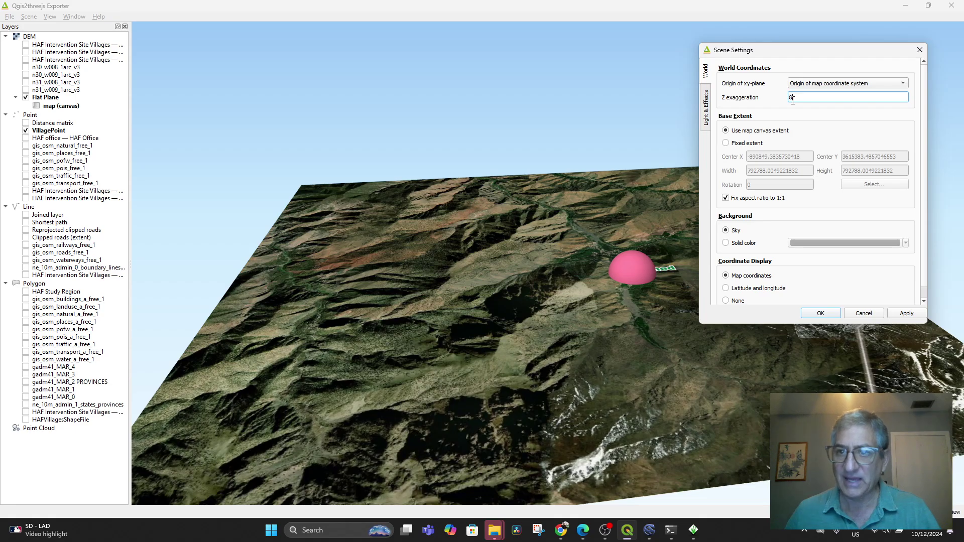
{"action": "left_click", "coordinate": [901, 313]}
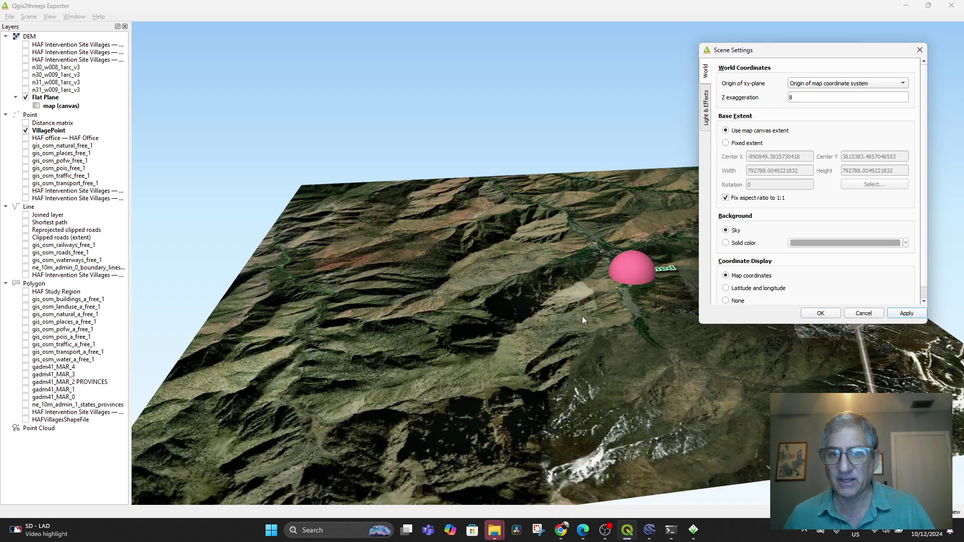
{"action": "left_click_drag", "start_coordinate": [583, 315], "coordinate": [555, 271]}
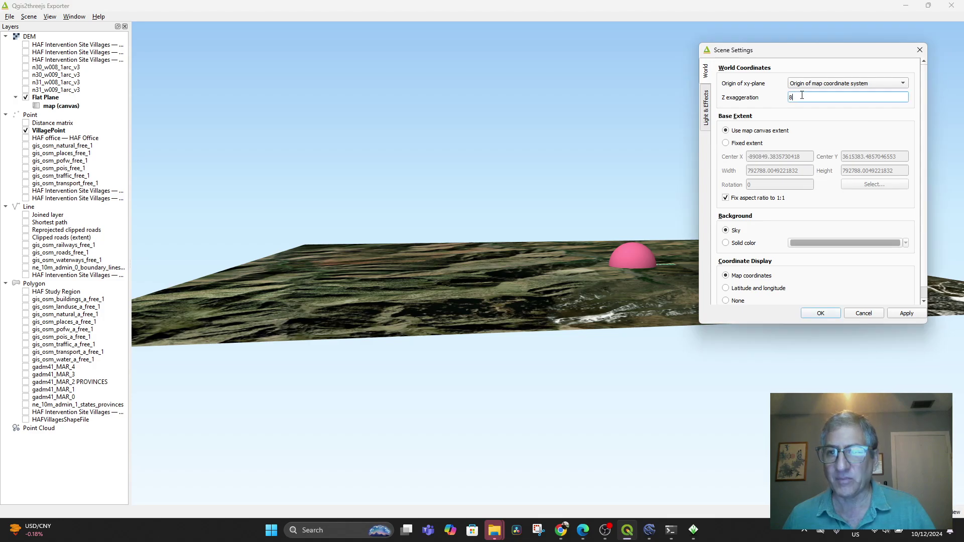
Set the scene's Z exaggeration to 10, confirm the settings, and view the terrain close up.
{"action": "double_click", "coordinate": [787, 100]}
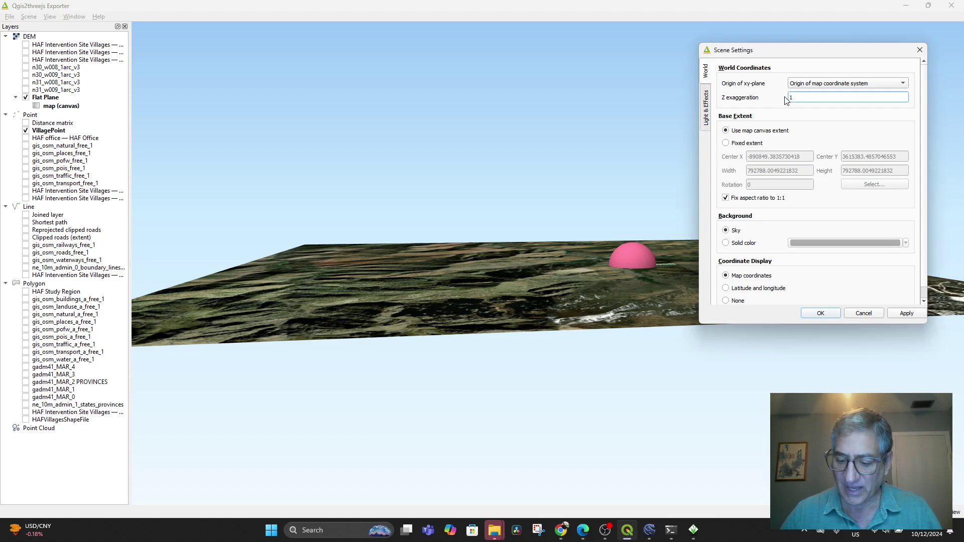
{"action": "key", "text": "Return"}
{"action": "mouse_move", "coordinate": [717, 181]}
{"action": "left_mouse_down"}
{"action": "mouse_move", "coordinate": [655, 359]}
{"action": "mouse_move", "coordinate": [616, 342]}
{"action": "mouse_move", "coordinate": [589, 260]}
{"action": "mouse_move", "coordinate": [599, 218]}
{"action": "mouse_move", "coordinate": [591, 250]}
{"action": "mouse_move", "coordinate": [505, 285]}
{"action": "left_mouse_up"}
{"action": "scroll", "coordinate": [576, 260], "scroll_direction": "up", "scroll_amount": 5}
{"action": "scroll", "coordinate": [570, 270], "scroll_direction": "up", "scroll_amount": 5}
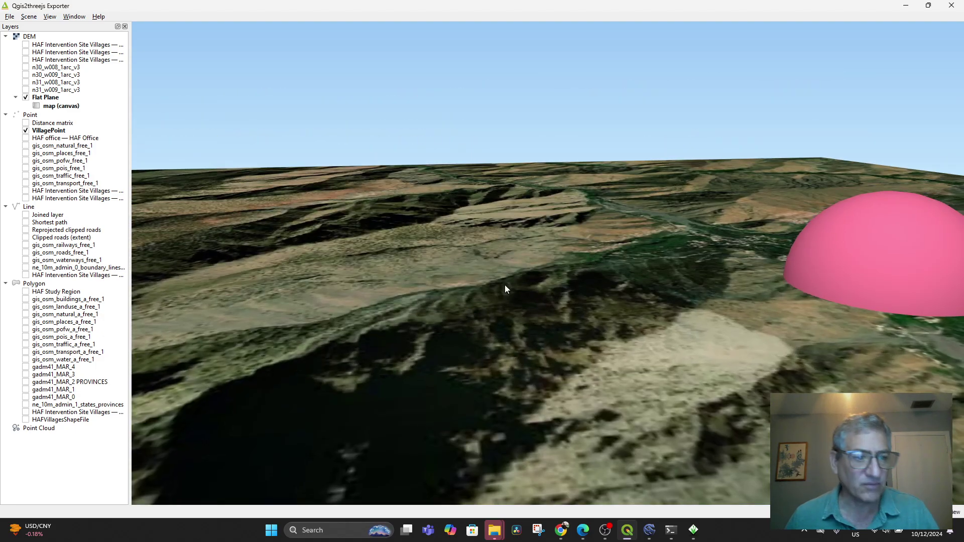
Turn the Flat Plane layer off and on again to check its effect on the 3D scene.
{"action": "left_click", "coordinate": [26, 98]}
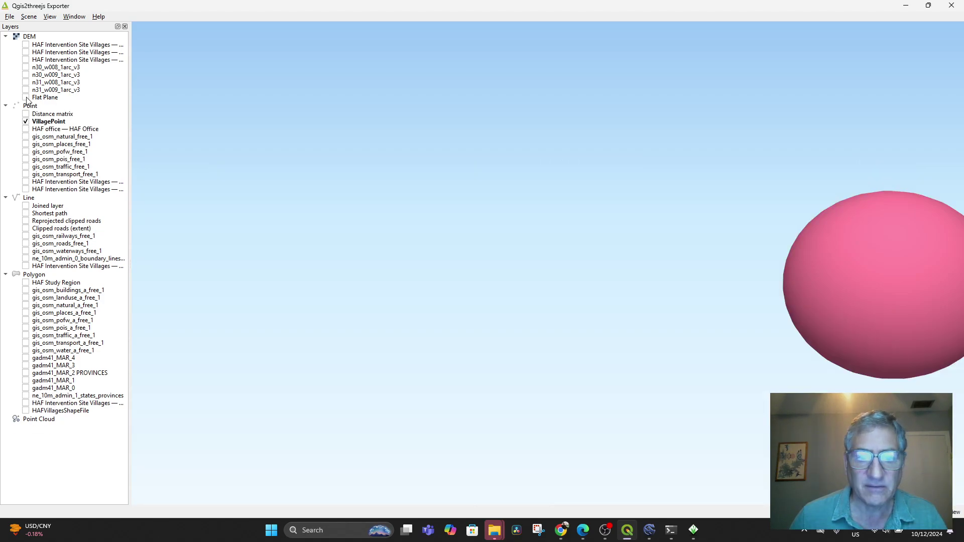
{"action": "left_click", "coordinate": [27, 98]}
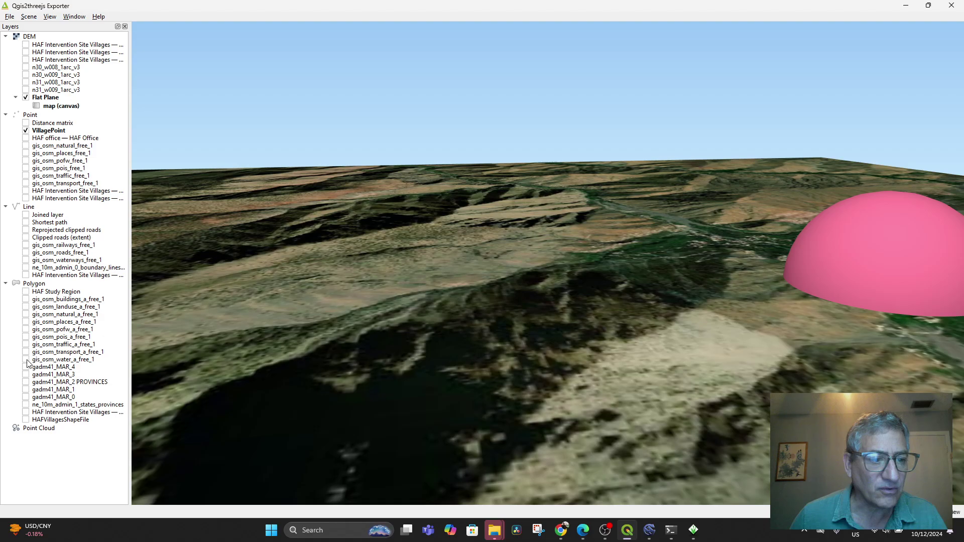
{"action": "mouse_move", "coordinate": [385, 255]}
{"action": "left_mouse_down"}
{"action": "mouse_move", "coordinate": [400, 240]}
{"action": "mouse_move", "coordinate": [401, 255]}
{"action": "left_mouse_up"}
{"action": "scroll", "coordinate": [506, 291], "scroll_direction": "down", "scroll_amount": 15}
{"action": "left_click_drag", "start_coordinate": [501, 294], "coordinate": [540, 299]}
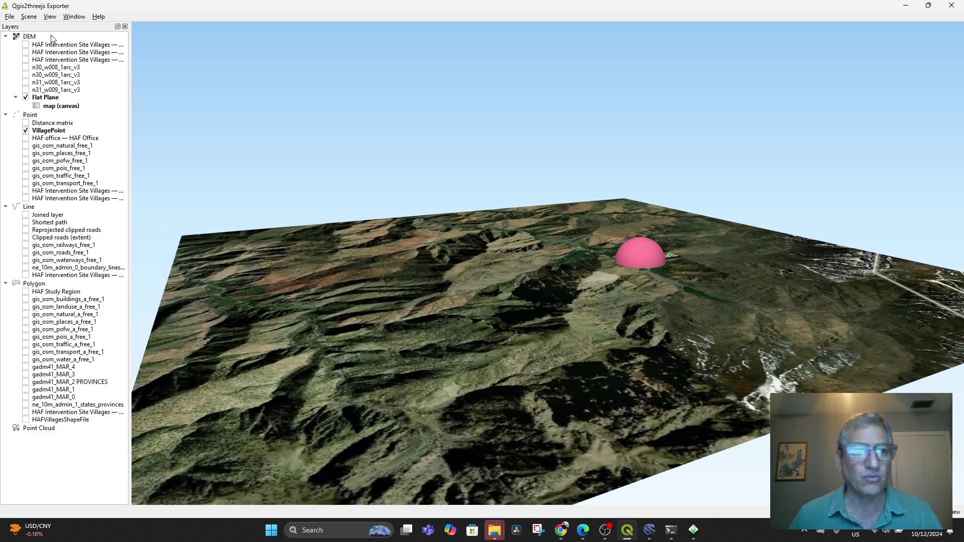
Set the scene's Z exaggeration to 20 and check the terrain from a lower angle.
{"action": "left_click", "coordinate": [33, 17]}
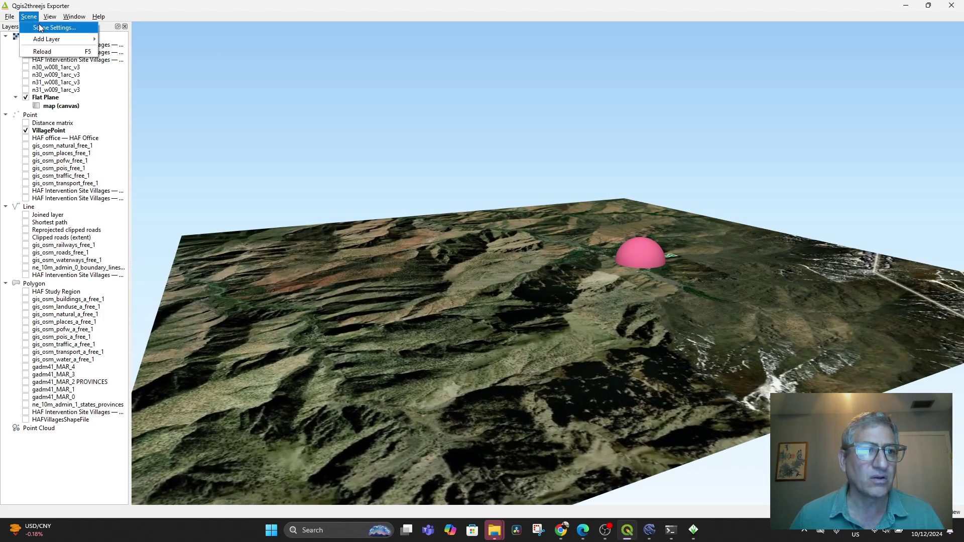
{"action": "left_click", "coordinate": [47, 28]}
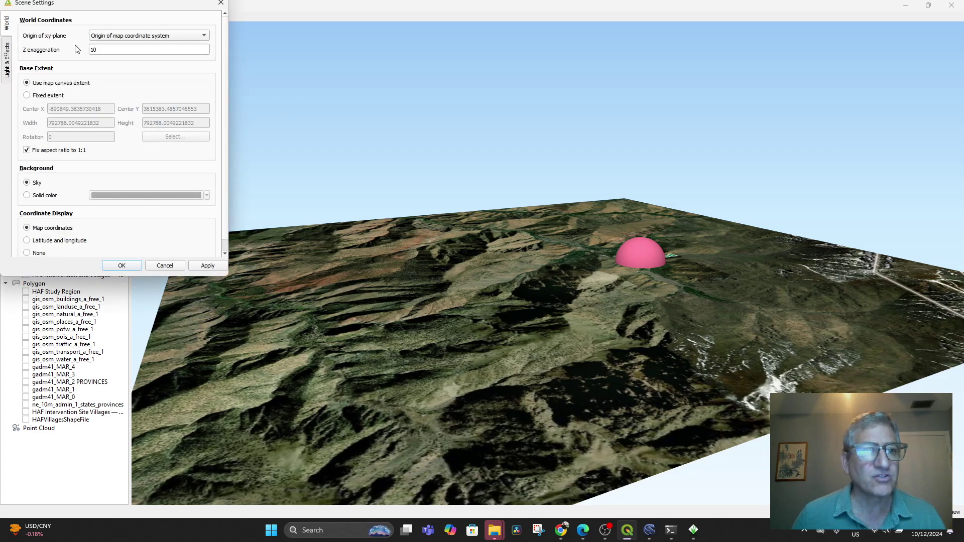
{"action": "left_click_drag", "start_coordinate": [141, 52], "coordinate": [74, 40]}
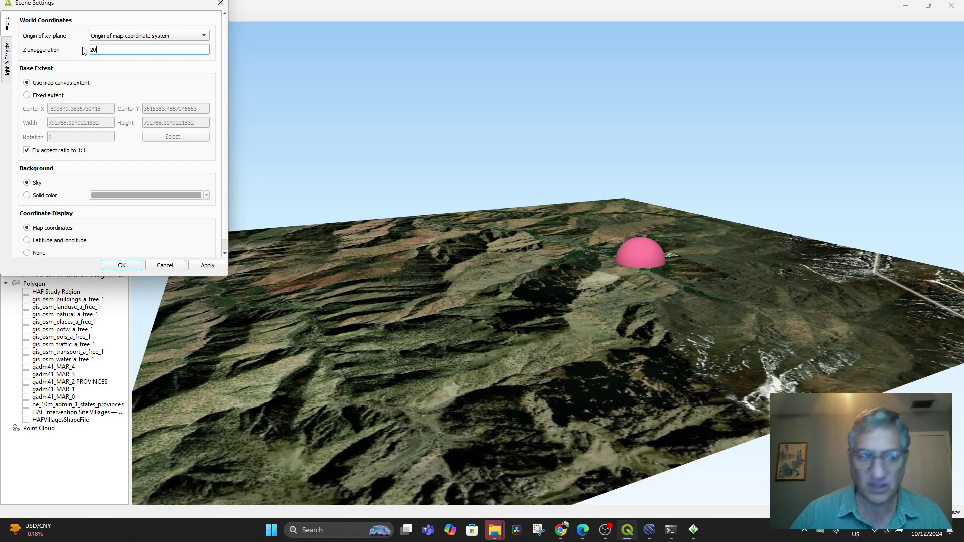
{"action": "type", "text": "20"}
{"action": "key", "text": "Return"}
{"action": "mouse_move", "coordinate": [360, 166]}
{"action": "left_mouse_down"}
{"action": "mouse_move", "coordinate": [332, 120]}
{"action": "mouse_move", "coordinate": [362, 157]}
{"action": "left_mouse_up"}
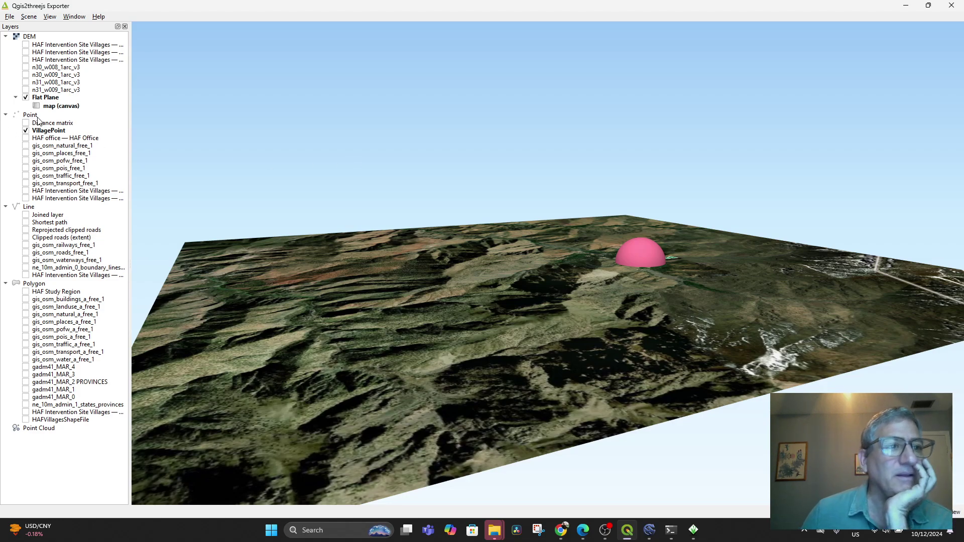
Enable the DEM layers n31_w009_1arc_v3, n31_w008_1arc_v3, n30_w009_1arc_v3 and n30_w008_1arc_v3, and inspect the resulting scene from above.
{"action": "left_click", "coordinate": [26, 90]}
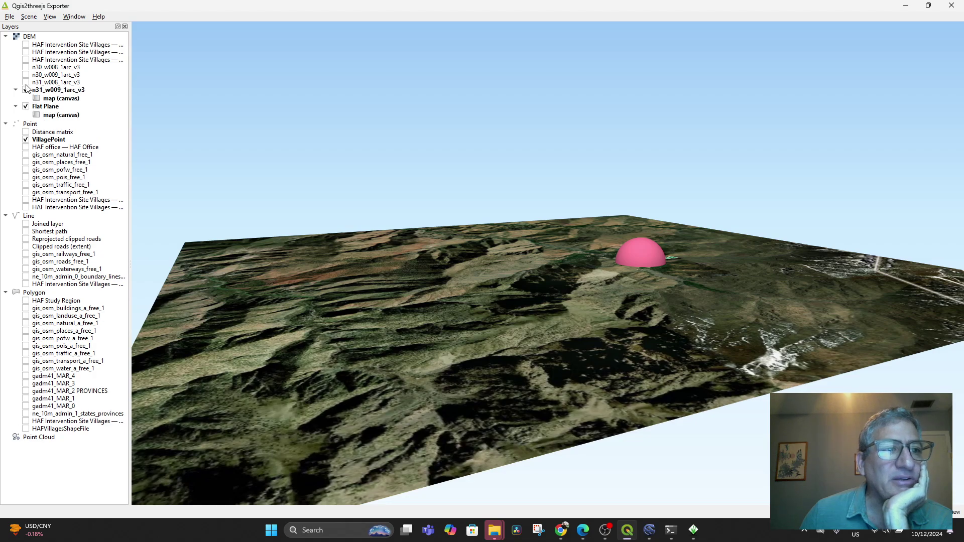
{"action": "left_click", "coordinate": [26, 82]}
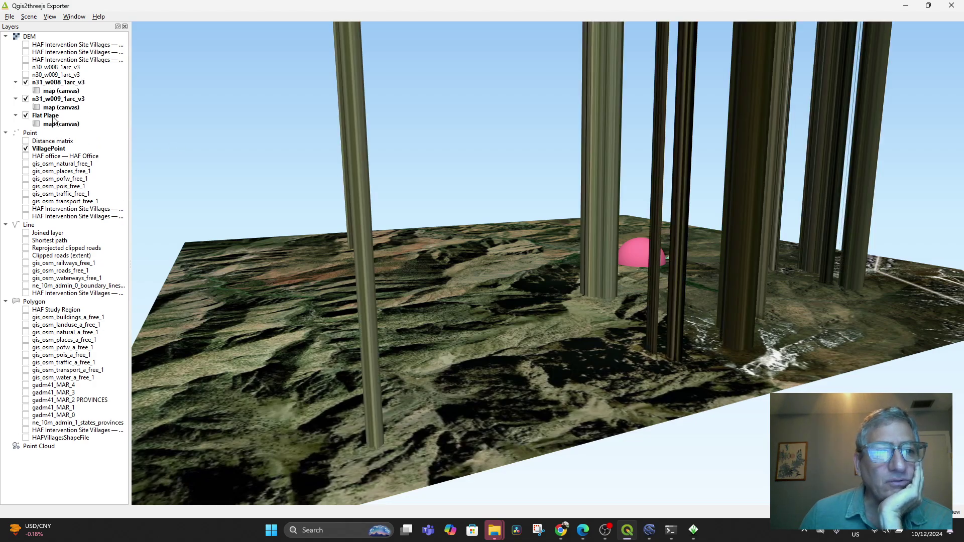
{"action": "left_click", "coordinate": [26, 74]}
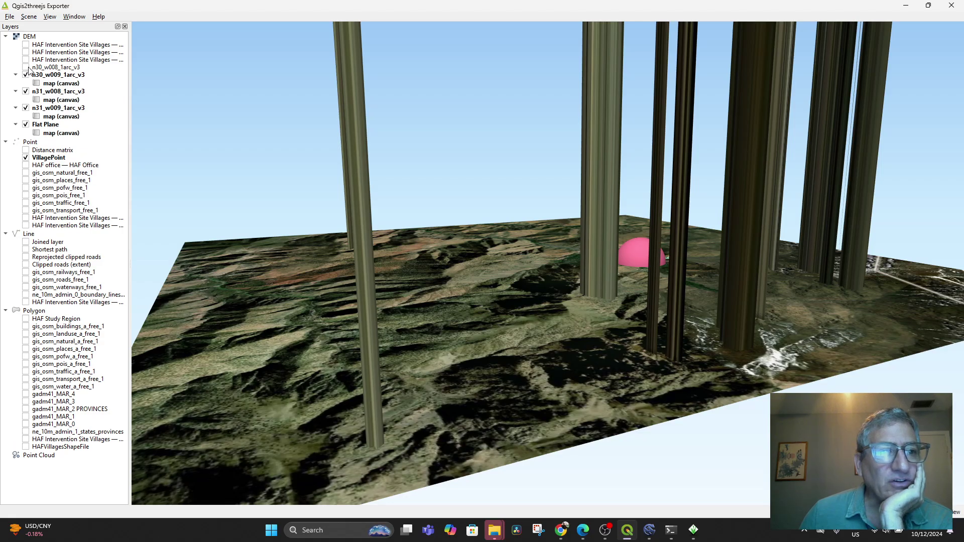
{"action": "left_click", "coordinate": [26, 68]}
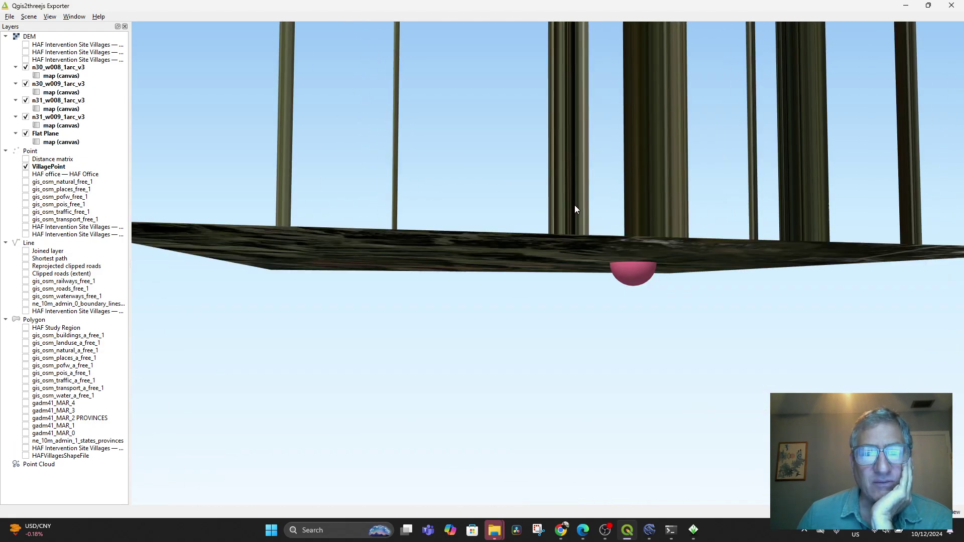
{"action": "left_click_drag", "start_coordinate": [575, 205], "coordinate": [591, 285]}
{"action": "scroll", "coordinate": [558, 192], "scroll_direction": "down", "scroll_amount": 15}
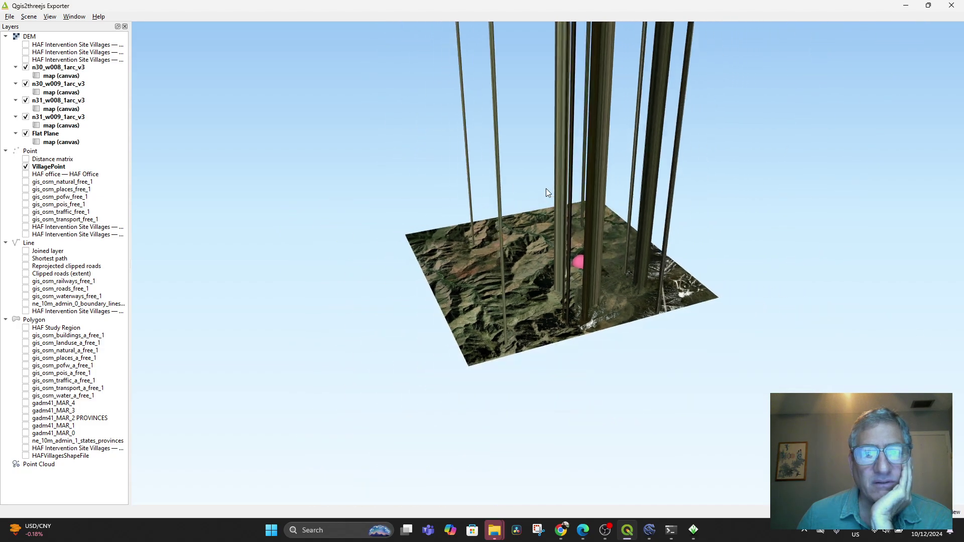
{"action": "scroll", "coordinate": [546, 188], "scroll_direction": "up", "scroll_amount": 5}
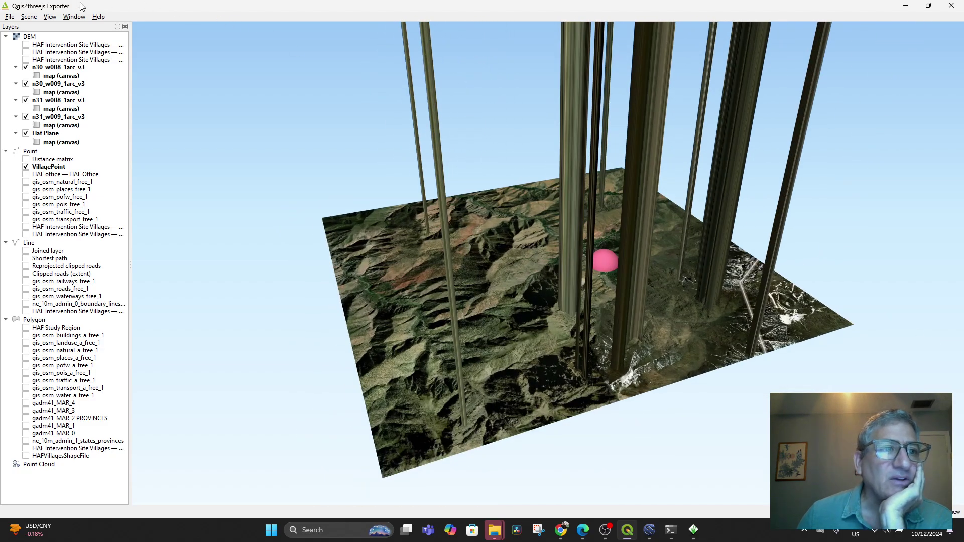
Set the scene's Z exaggeration to 6 in the scene settings.
{"action": "left_click", "coordinate": [33, 17]}
{"action": "left_click", "coordinate": [43, 28]}
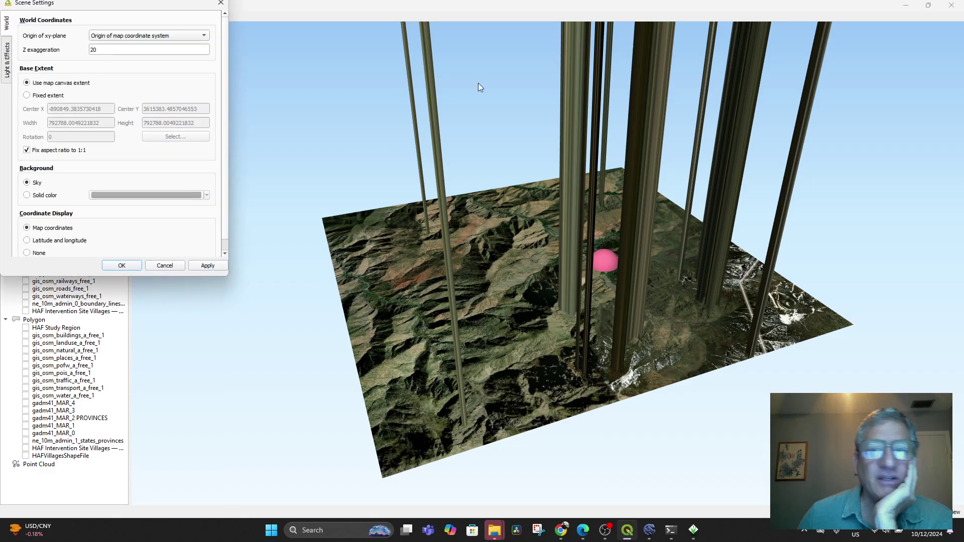
{"action": "double_click", "coordinate": [91, 50]}
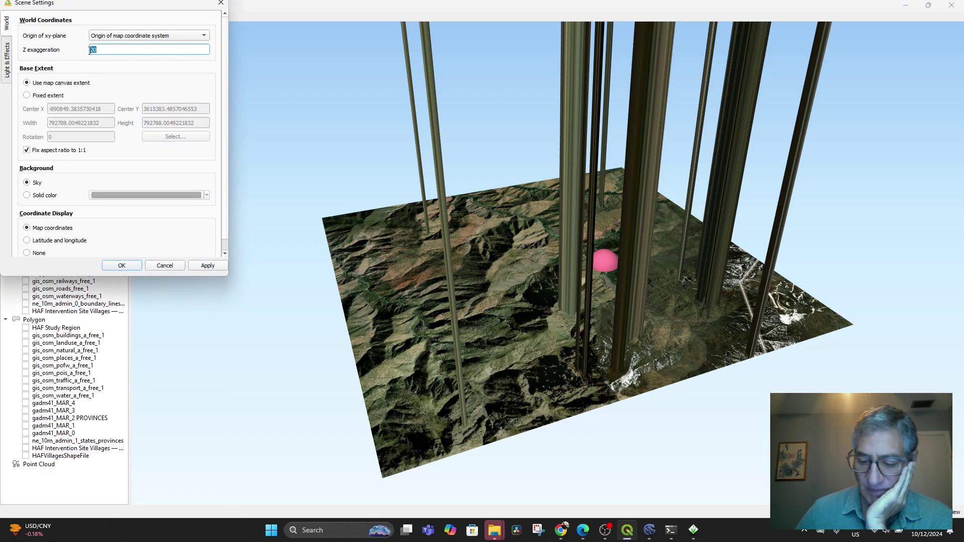
{"action": "key", "text": "Return"}
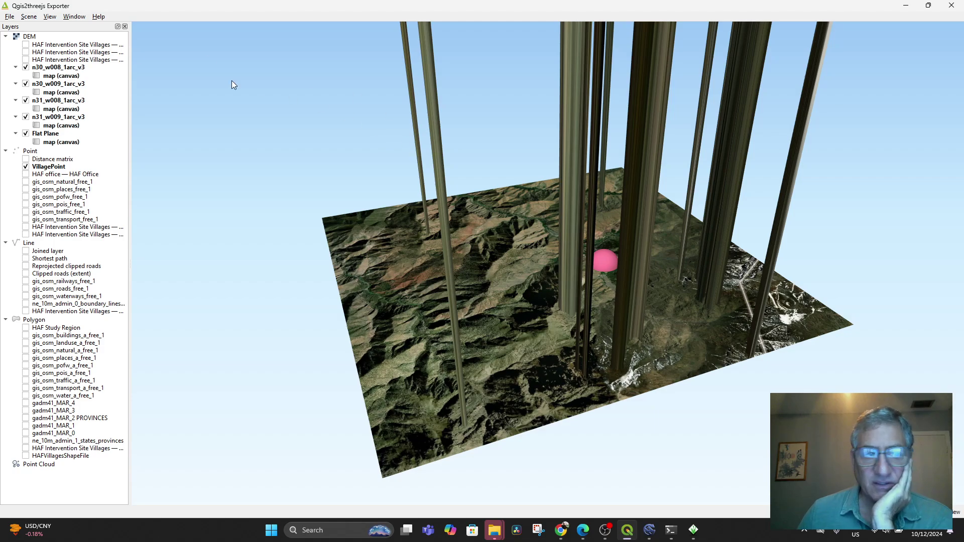
Set the scene's Z exaggeration to 1 and view the terrain around the village up close.
{"action": "left_click", "coordinate": [27, 18]}
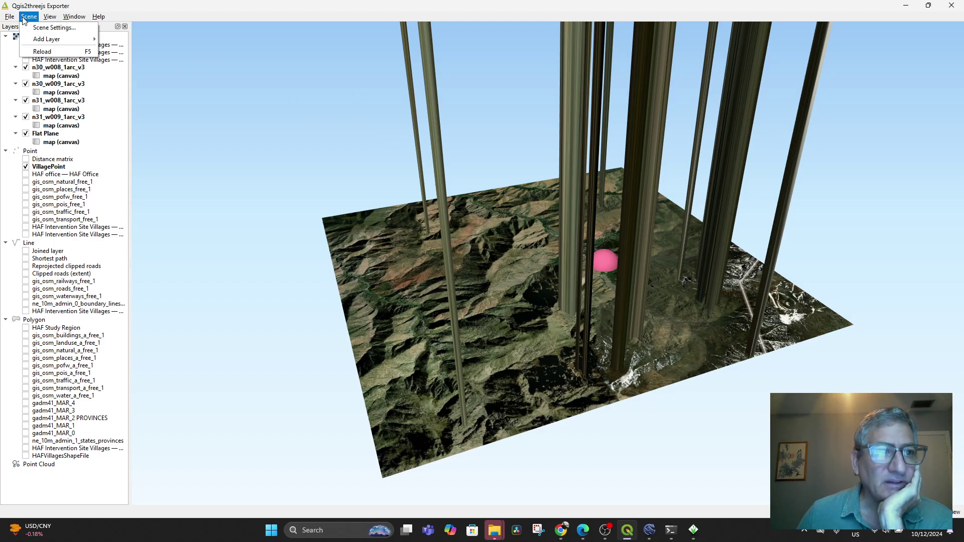
{"action": "left_click", "coordinate": [31, 28]}
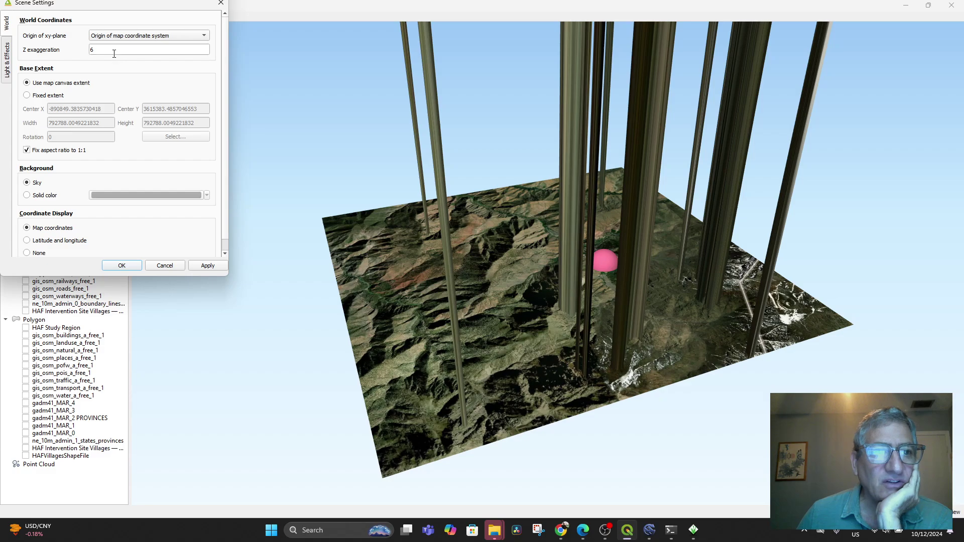
{"action": "left_click", "coordinate": [97, 51]}
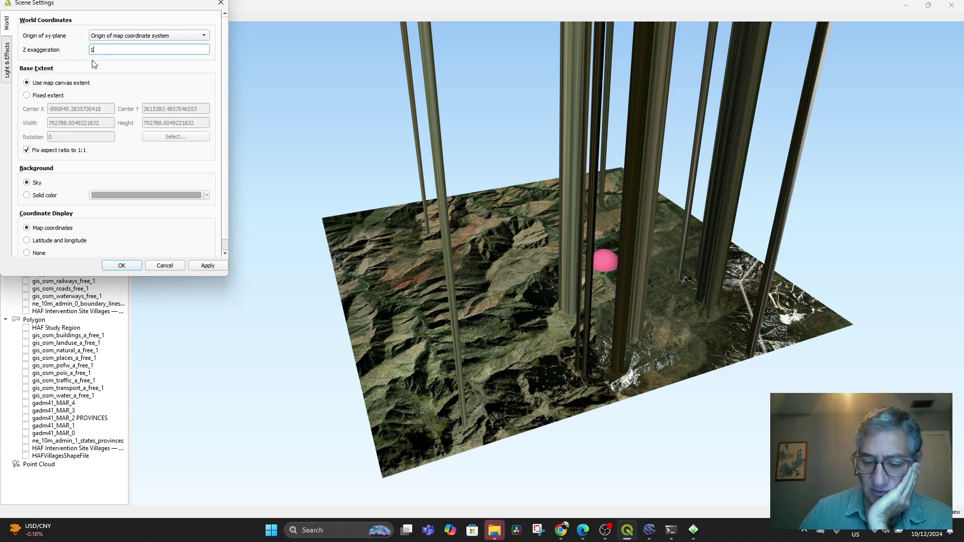
{"action": "type", "text": "1"}
{"action": "key", "text": "Return"}
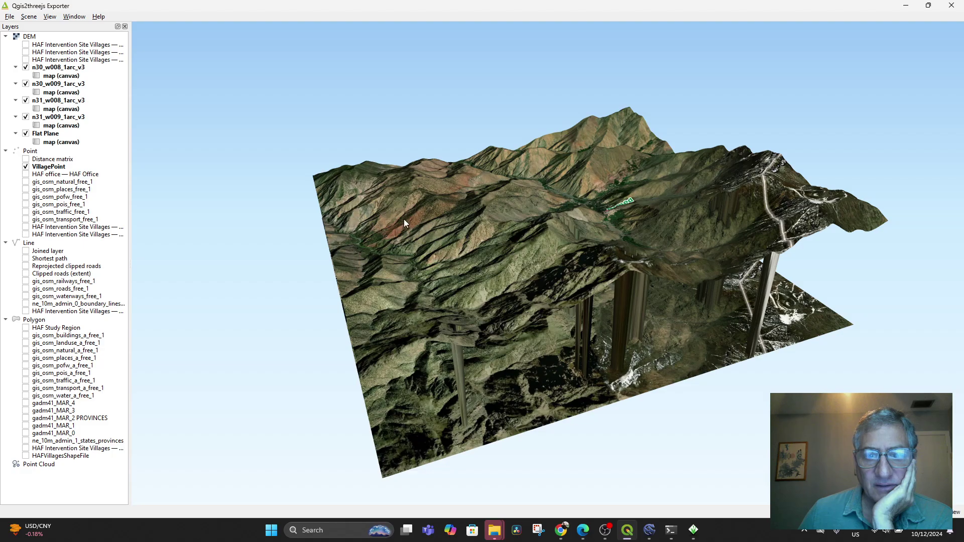
{"action": "scroll", "coordinate": [644, 275], "scroll_direction": "up", "scroll_amount": 5}
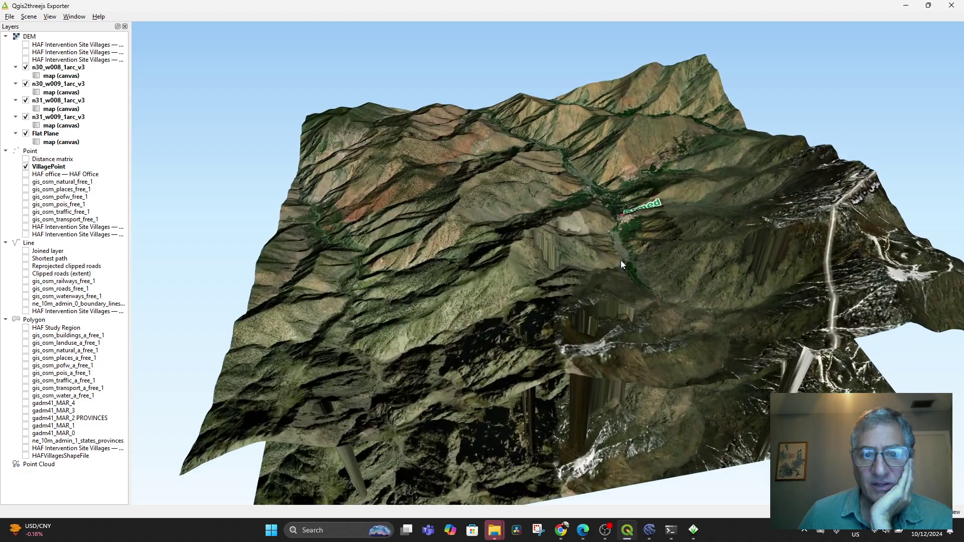
Try the Orthographic camera for the 3D scene and orbit the terrain in that projection.
{"action": "left_click_drag", "start_coordinate": [620, 260], "coordinate": [841, 234]}
{"action": "scroll", "coordinate": [660, 237], "scroll_direction": "up", "scroll_amount": 5}
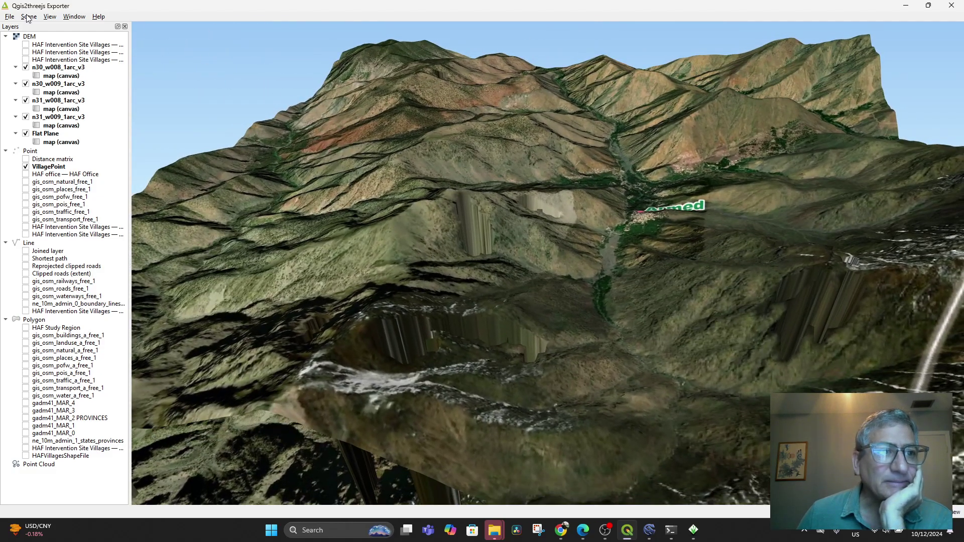
{"action": "left_click", "coordinate": [28, 18]}
{"action": "mouse_move", "coordinate": [53, 18]}
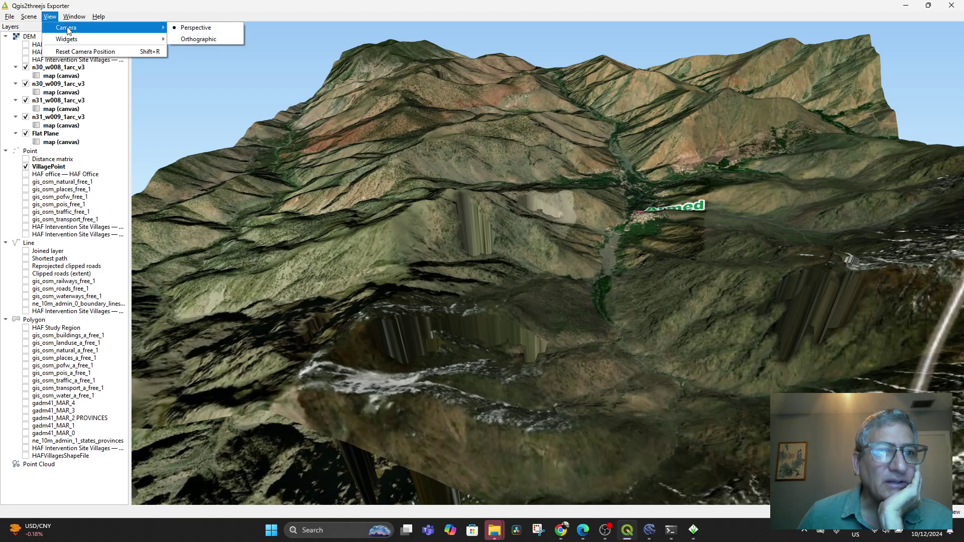
{"action": "left_click", "coordinate": [206, 39]}
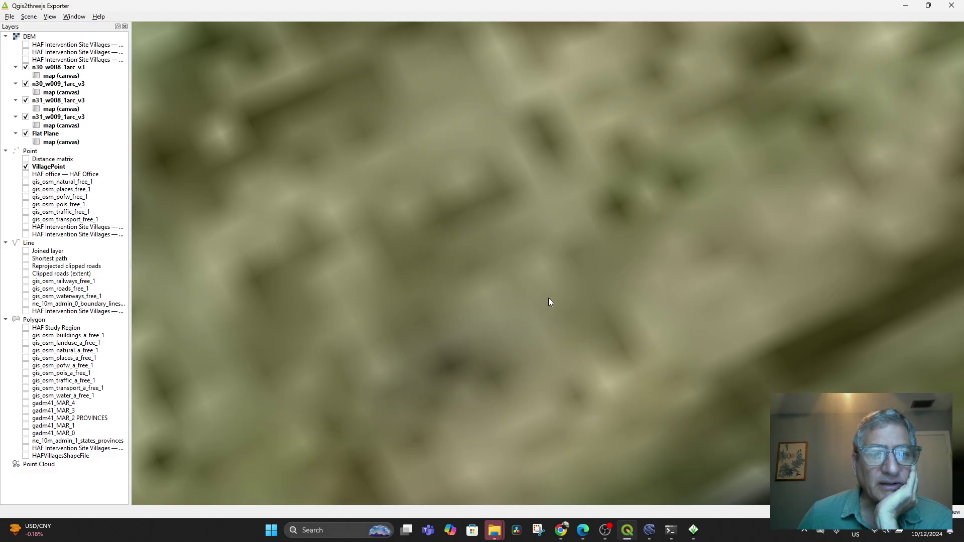
{"action": "left_click_drag", "start_coordinate": [549, 297], "coordinate": [586, 261]}
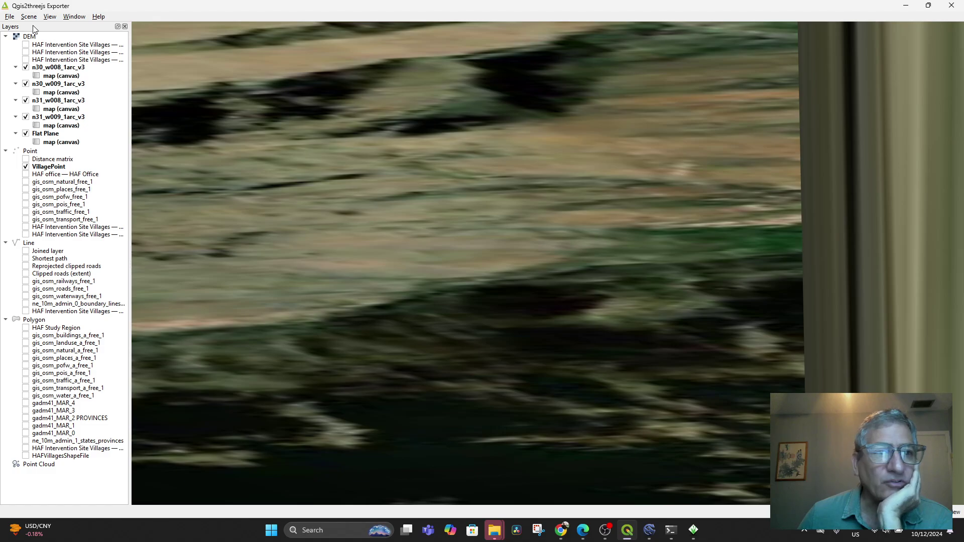
Set the scene camera to Perspective and view the terrain around the village from another side.
{"action": "left_click", "coordinate": [50, 17]}
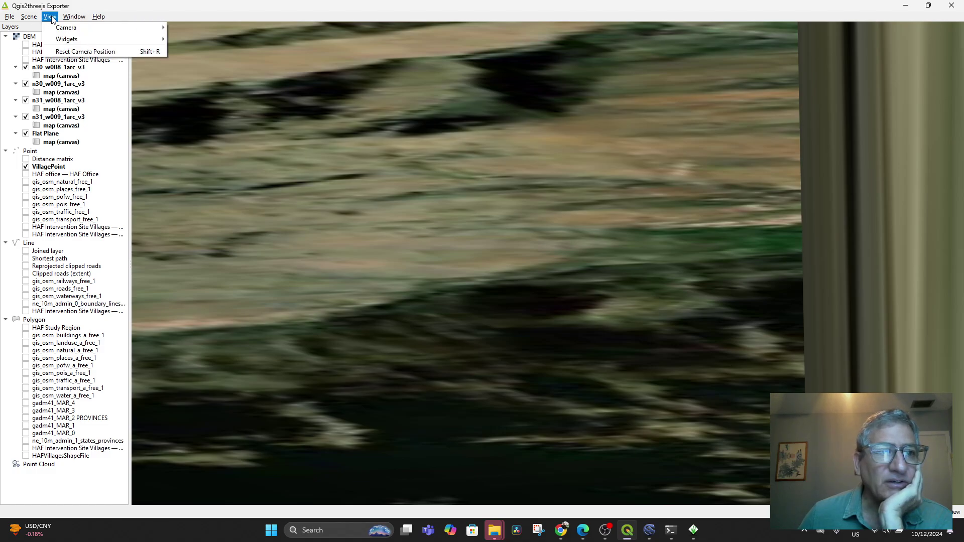
{"action": "mouse_move", "coordinate": [140, 29]}
{"action": "left_click", "coordinate": [198, 27]}
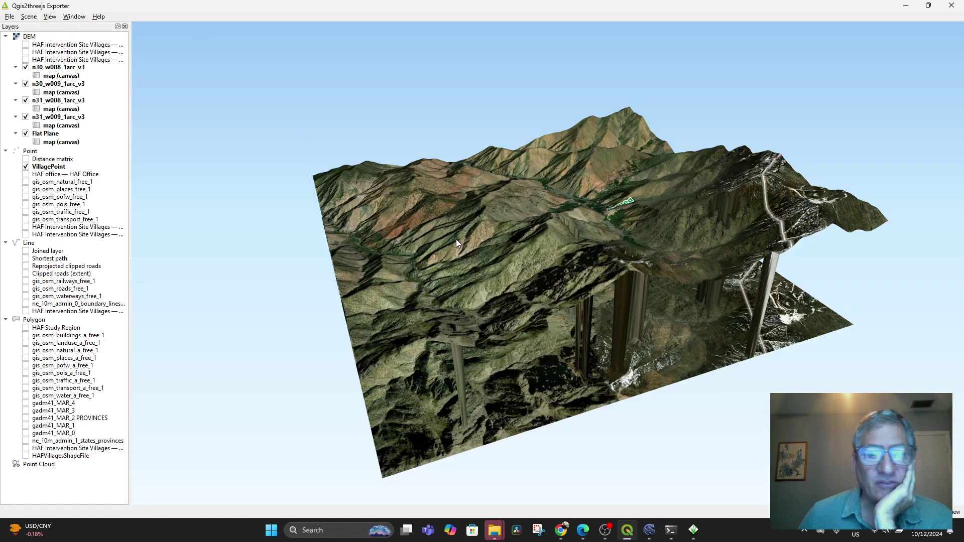
{"action": "left_click_drag", "start_coordinate": [456, 238], "coordinate": [544, 198]}
{"action": "scroll", "coordinate": [536, 189], "scroll_direction": "down", "scroll_amount": 5}
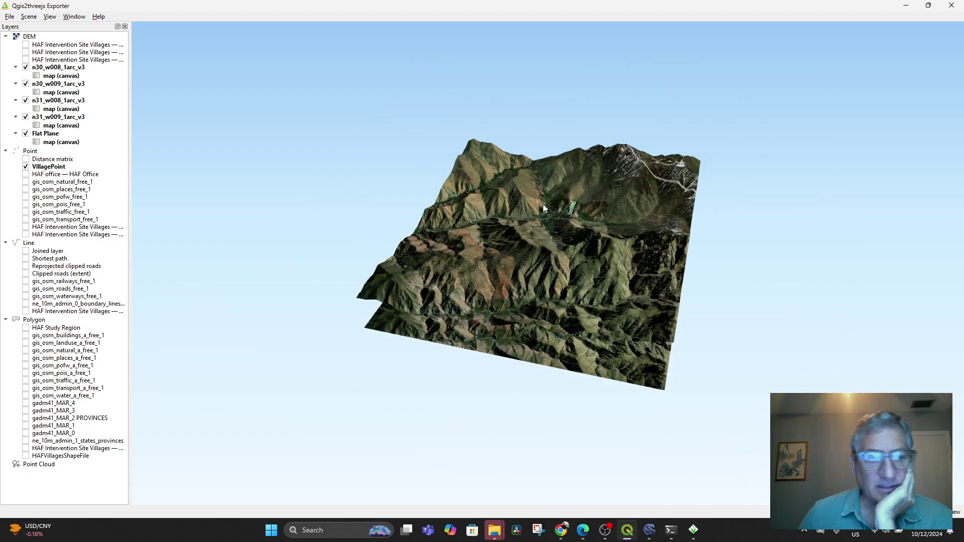
{"action": "scroll", "coordinate": [544, 207], "scroll_direction": "up", "scroll_amount": 5}
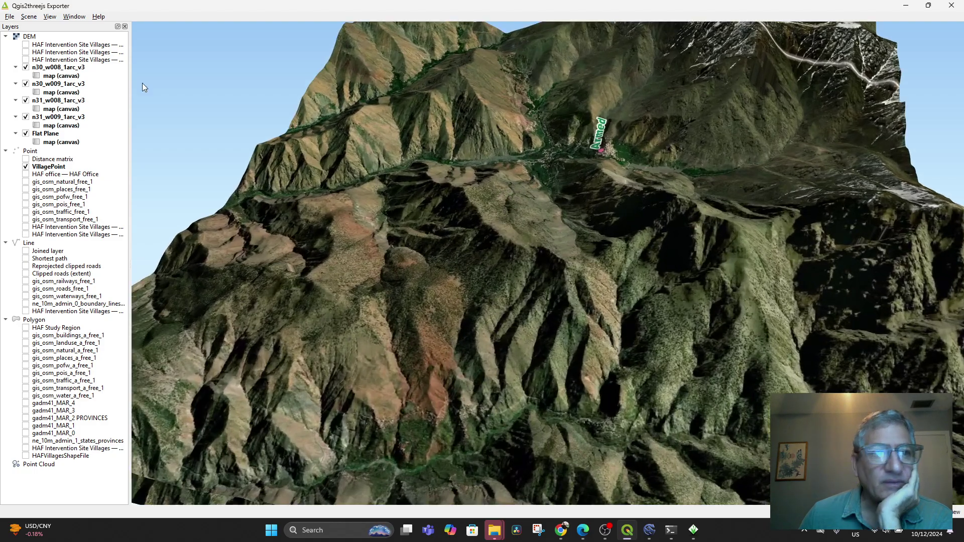
{"action": "left_click", "coordinate": [25, 17]}
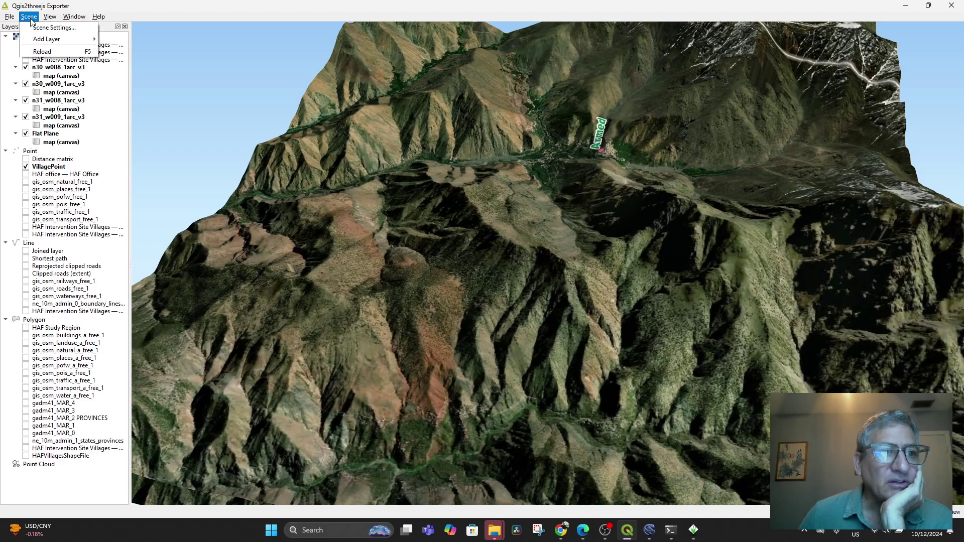
{"action": "mouse_move", "coordinate": [41, 41]}
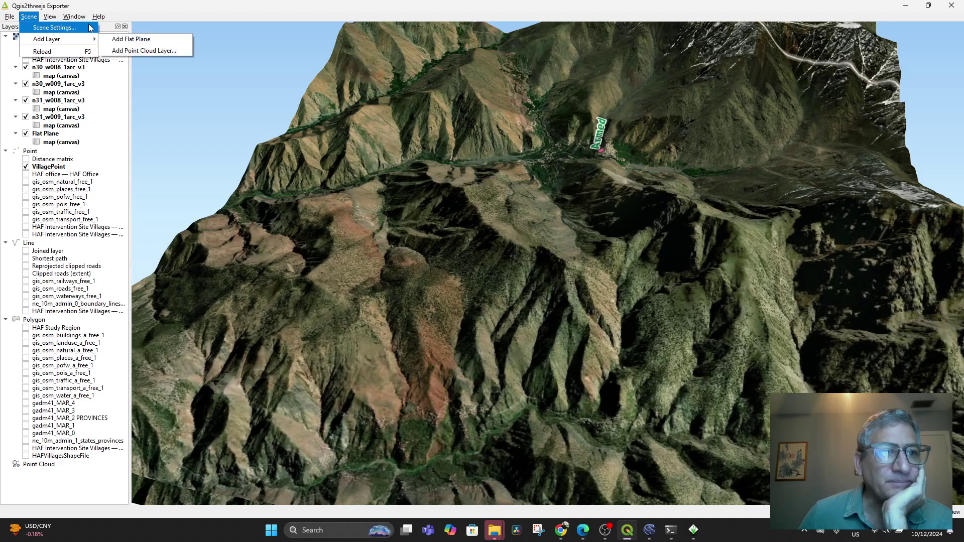
{"action": "mouse_move", "coordinate": [8, 18]}
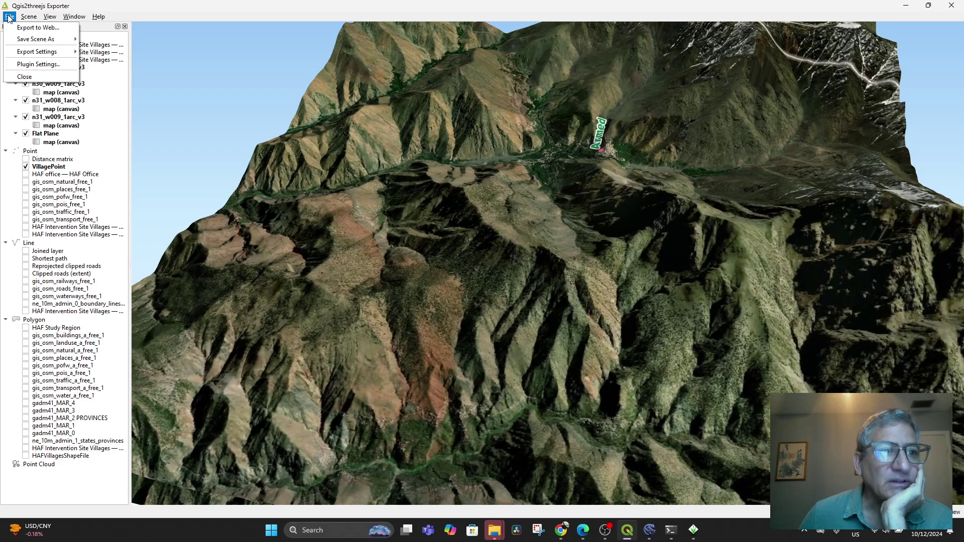
Enable the scene's north arrow in red and check it while orbiting the terrain.
{"action": "mouse_move", "coordinate": [102, 20]}
{"action": "mouse_move", "coordinate": [72, 19]}
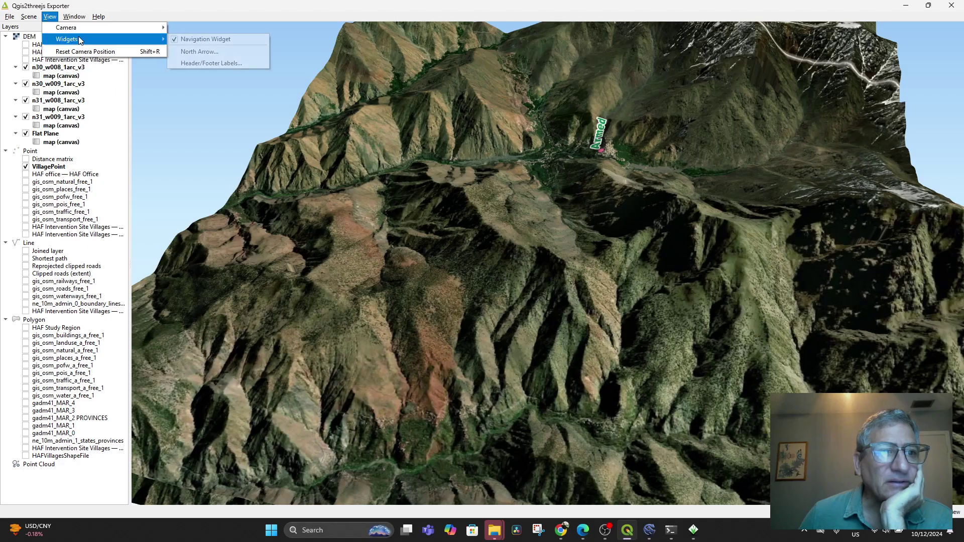
{"action": "mouse_move", "coordinate": [82, 42]}
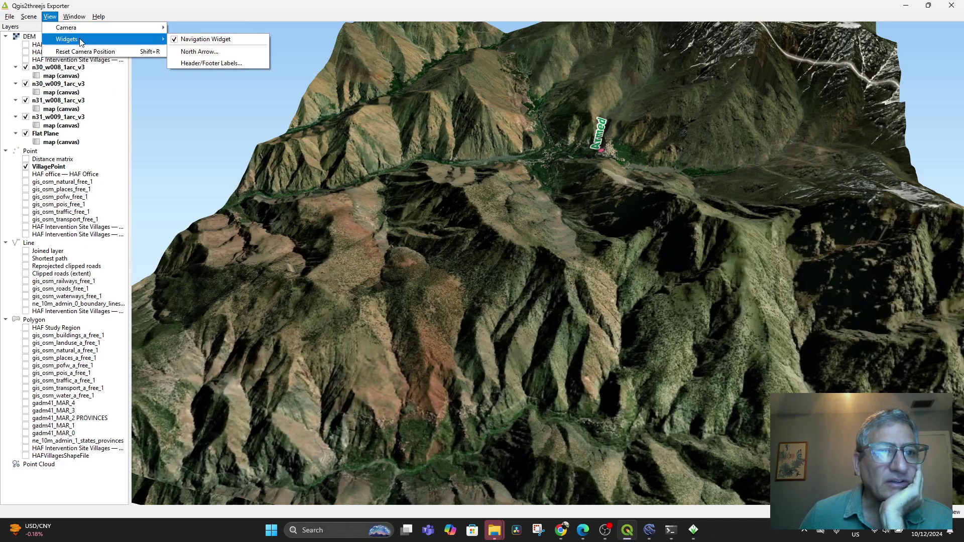
{"action": "left_click", "coordinate": [201, 52]}
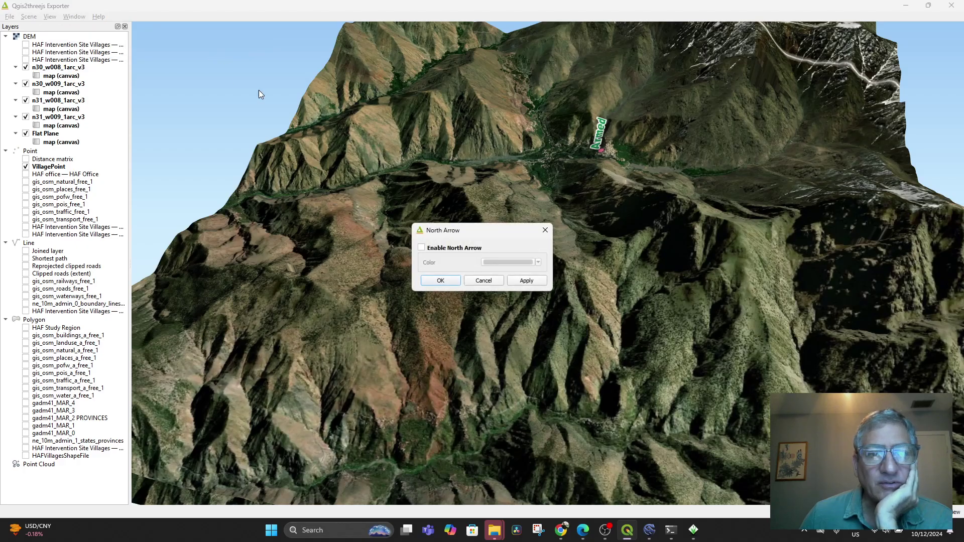
{"action": "left_click", "coordinate": [422, 248]}
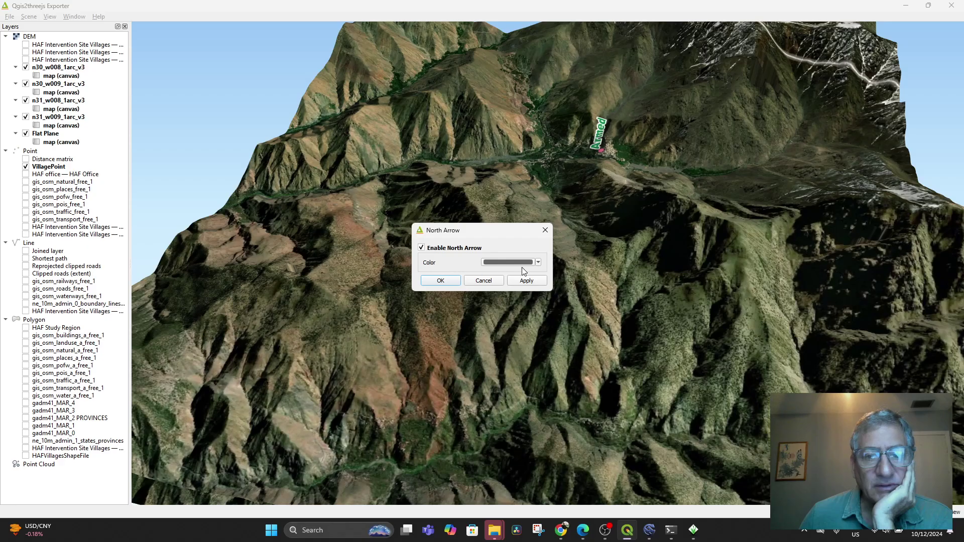
{"action": "left_click", "coordinate": [538, 262]}
{"action": "left_click", "coordinate": [564, 315]}
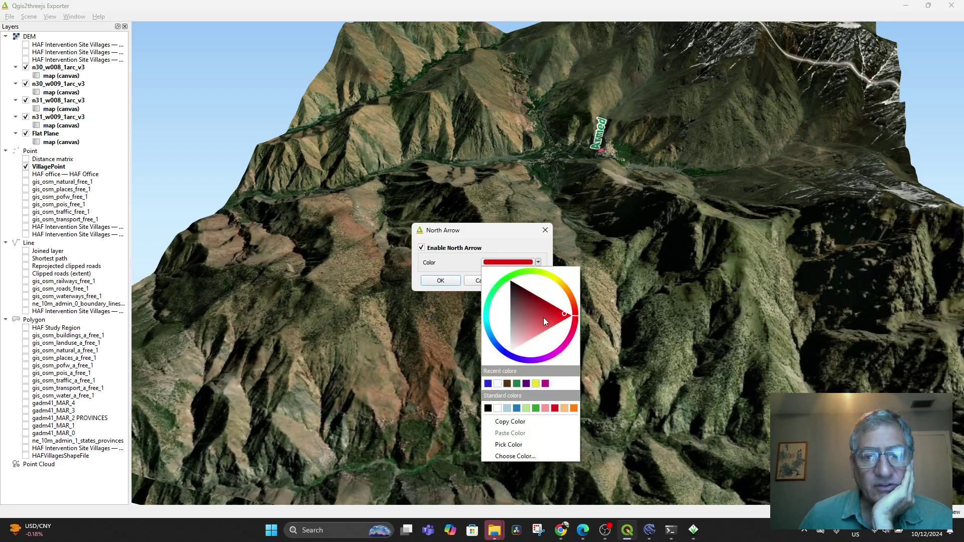
{"action": "left_click", "coordinate": [441, 281]}
{"action": "left_click_drag", "start_coordinate": [471, 277], "coordinate": [376, 337]}
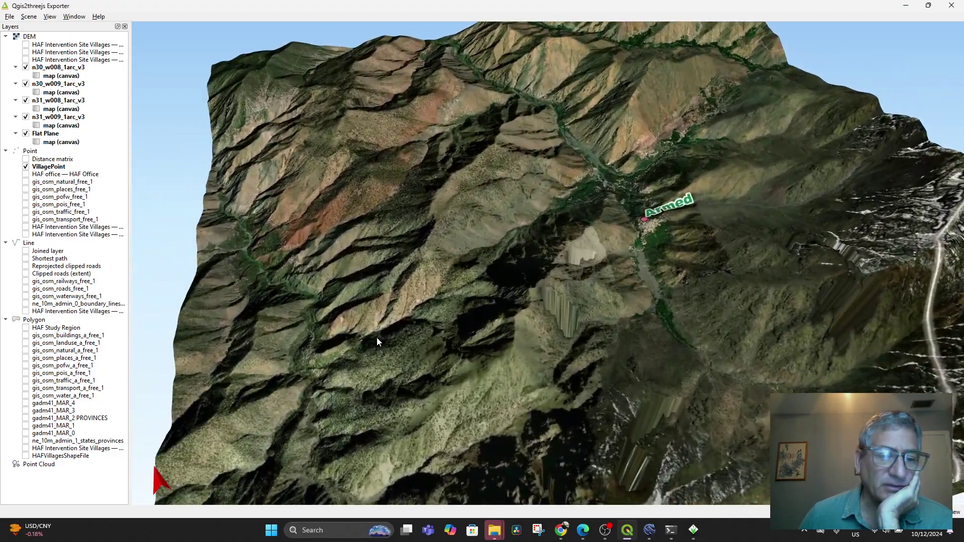
{"action": "left_click_drag", "start_coordinate": [181, 486], "coordinate": [625, 237]}
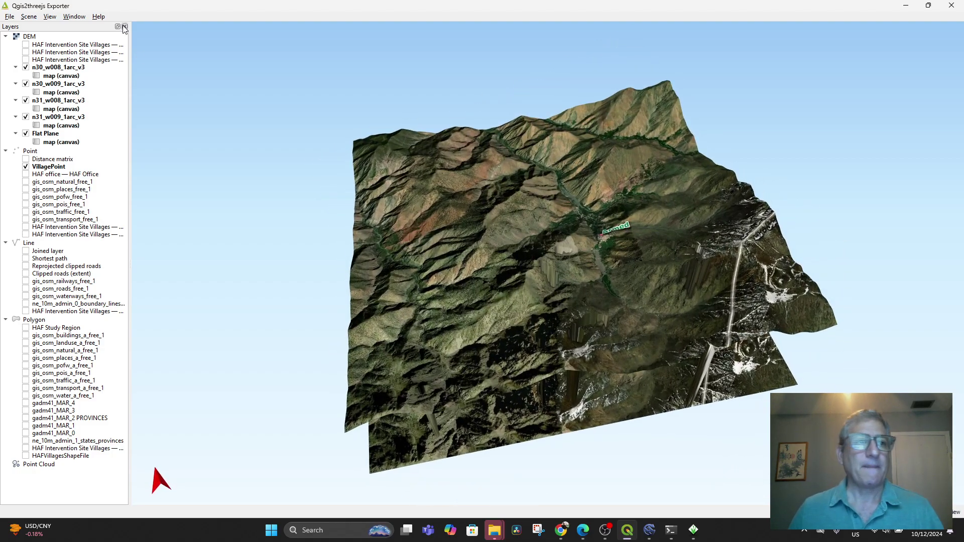
Close the Qgis2threejs Exporter and find DEMto3D in the ChatGPT plugin installation list in Chrome.
{"action": "left_click", "coordinate": [956, 7]}
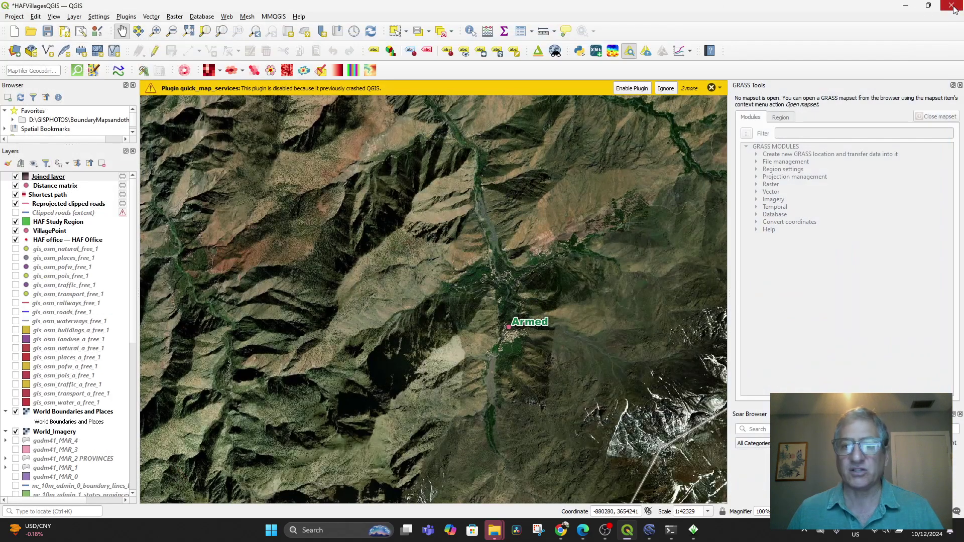
{"action": "left_click", "coordinate": [561, 530]}
{"action": "double_click", "coordinate": [408, 284]}
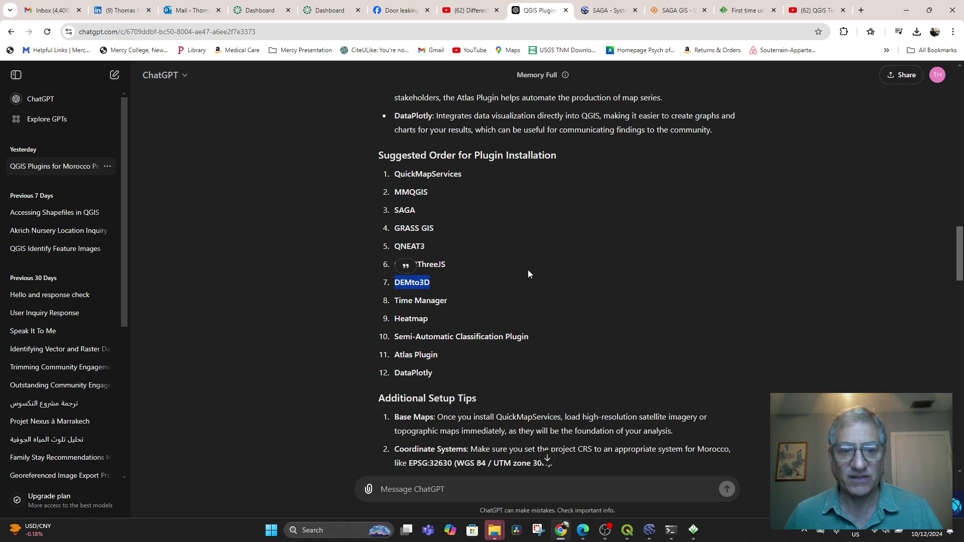
{"action": "left_click", "coordinate": [317, 270]}
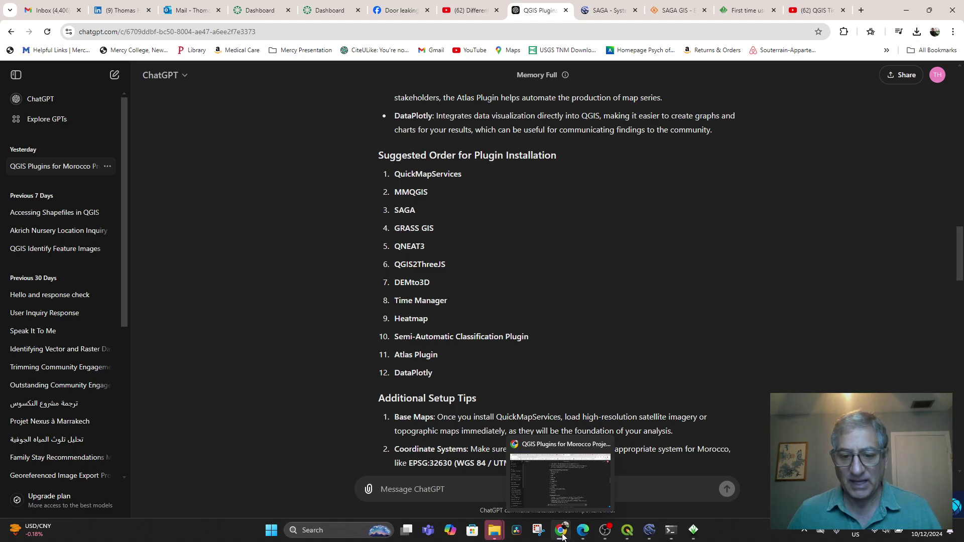
Switch to QGIS and search all plugins in the plugin manager for "TimeM".
{"action": "left_click", "coordinate": [626, 530]}
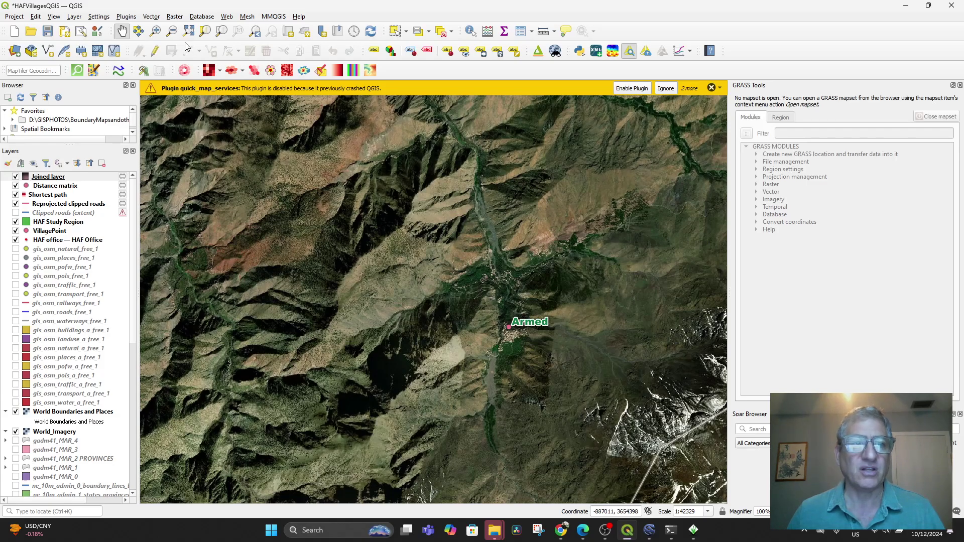
{"action": "left_click", "coordinate": [125, 18]}
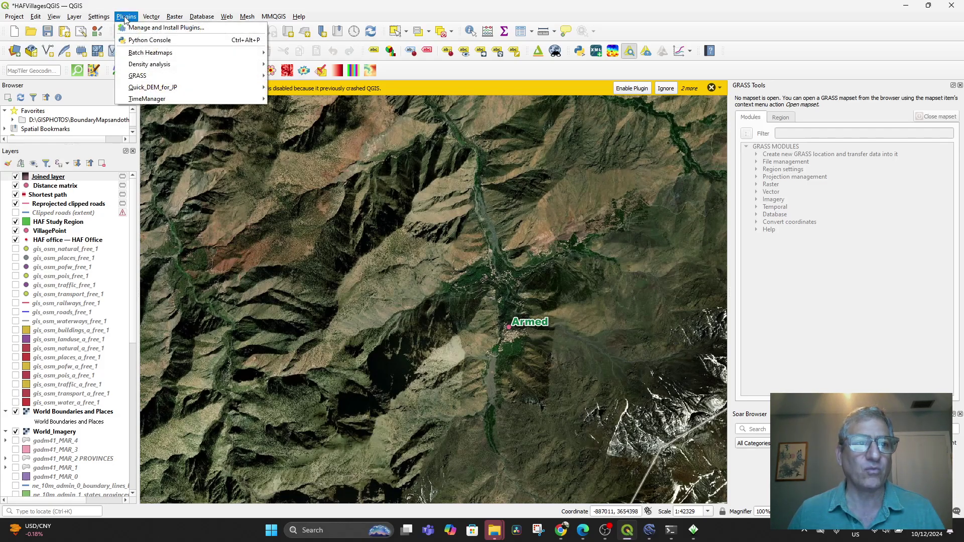
{"action": "left_click", "coordinate": [131, 28]}
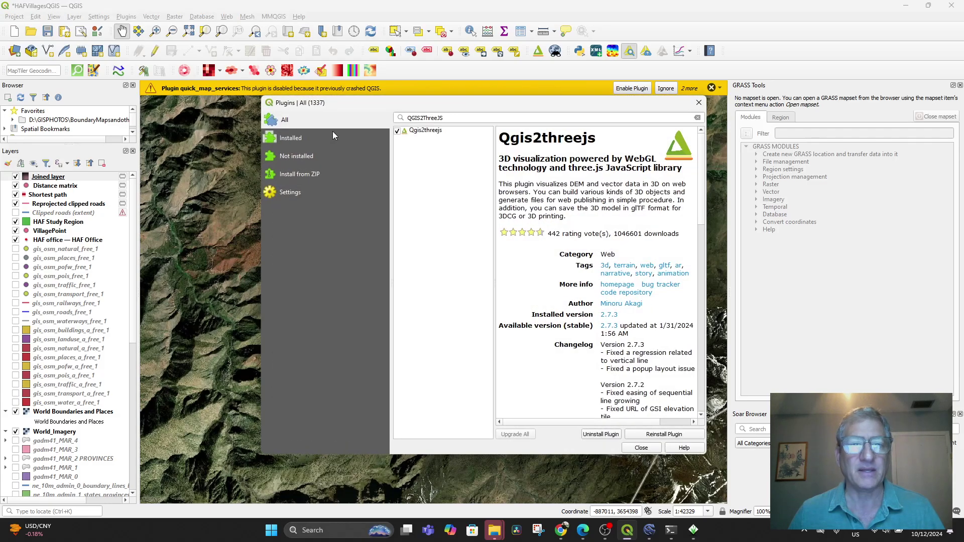
{"action": "double_click", "coordinate": [444, 121]}
{"action": "type", "text": "T"}
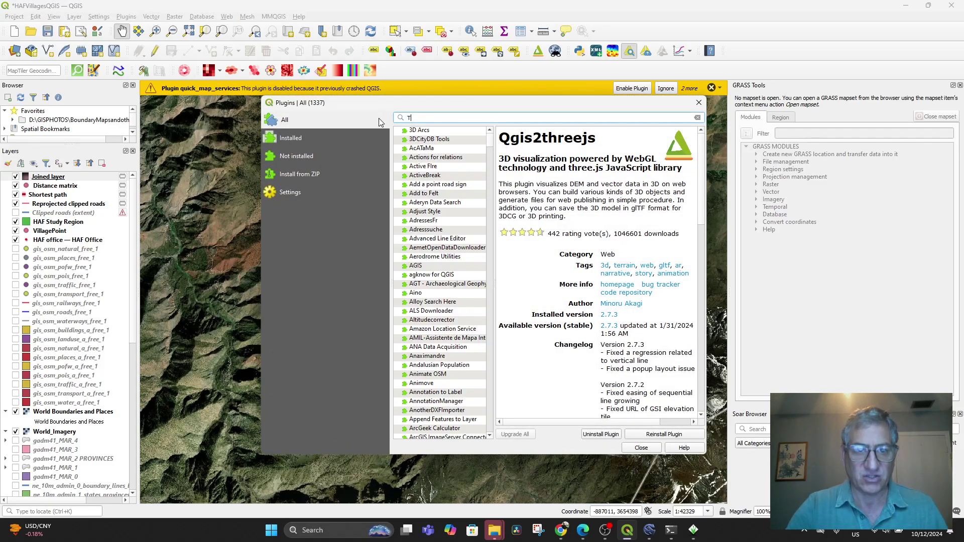
{"action": "type", "text": "ime Manag"}
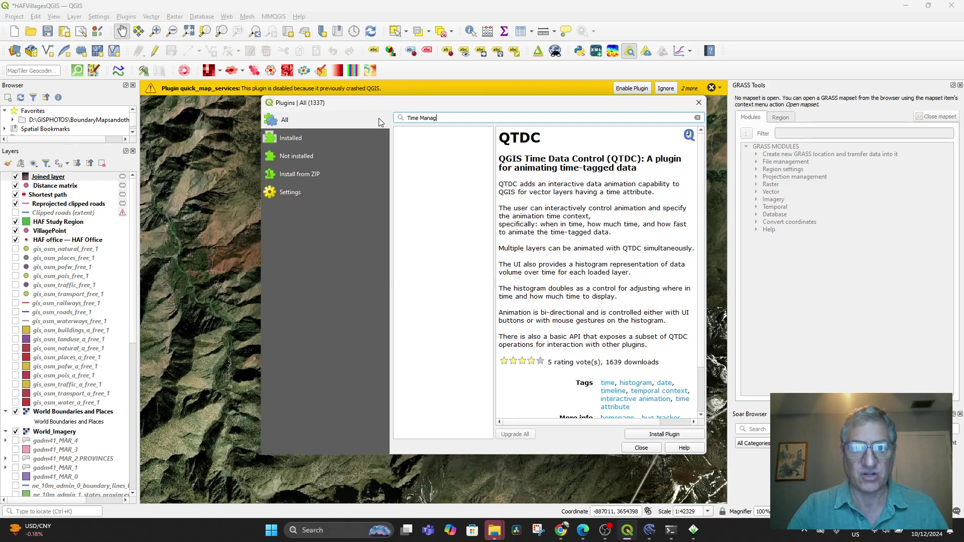
{"action": "key", "text": "BackSpace"}
{"action": "key", "text": "BackSpace"}
{"action": "key", "text": "BackSpace"}
{"action": "key", "text": "BackSpace"}
{"action": "key", "text": "BackSpace"}
{"action": "key", "text": "BackSpace"}
{"action": "type", "text": "M"}
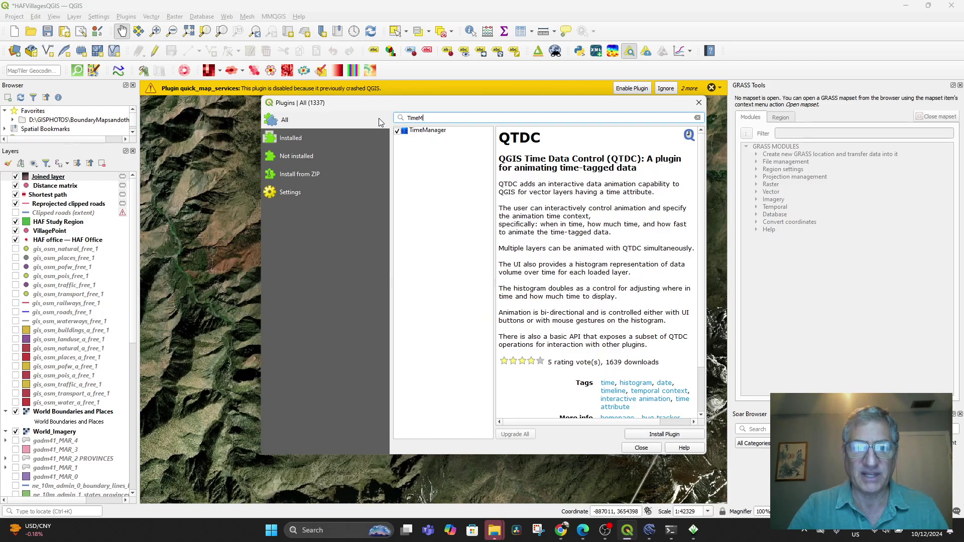
Read the TimeManager plugin's description, version details and changelog.
{"action": "left_click", "coordinate": [423, 130]}
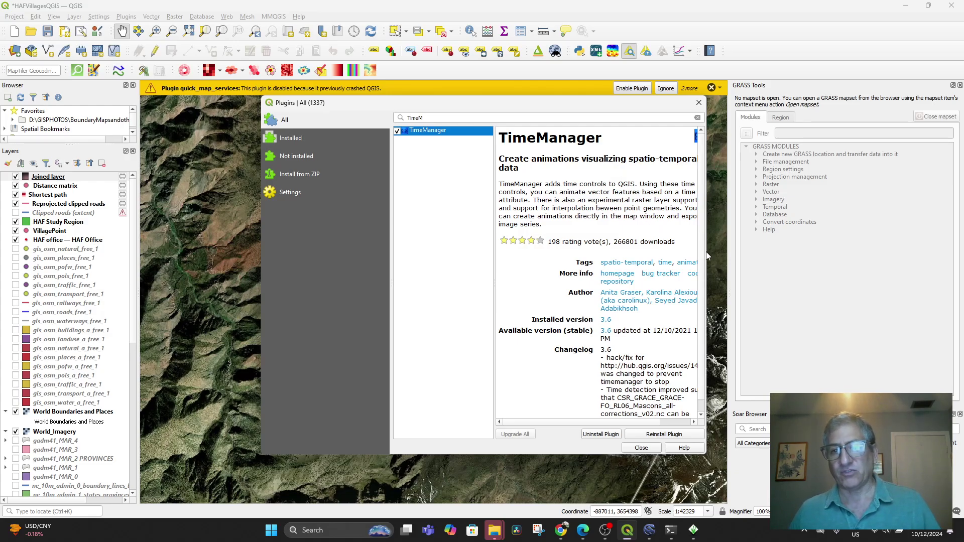
{"action": "scroll", "coordinate": [621, 270], "scroll_direction": "down", "scroll_amount": 1}
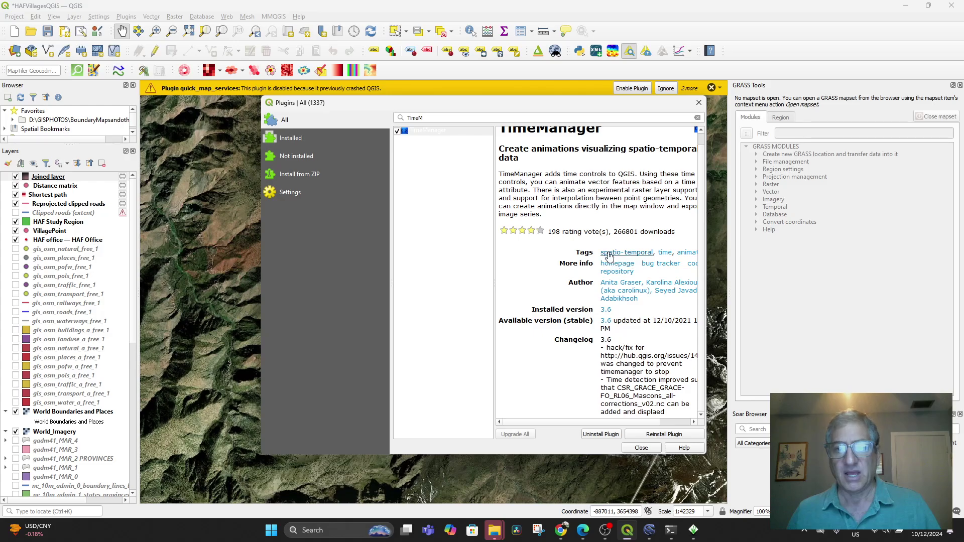
{"action": "scroll", "coordinate": [605, 251], "scroll_direction": "up", "scroll_amount": 1}
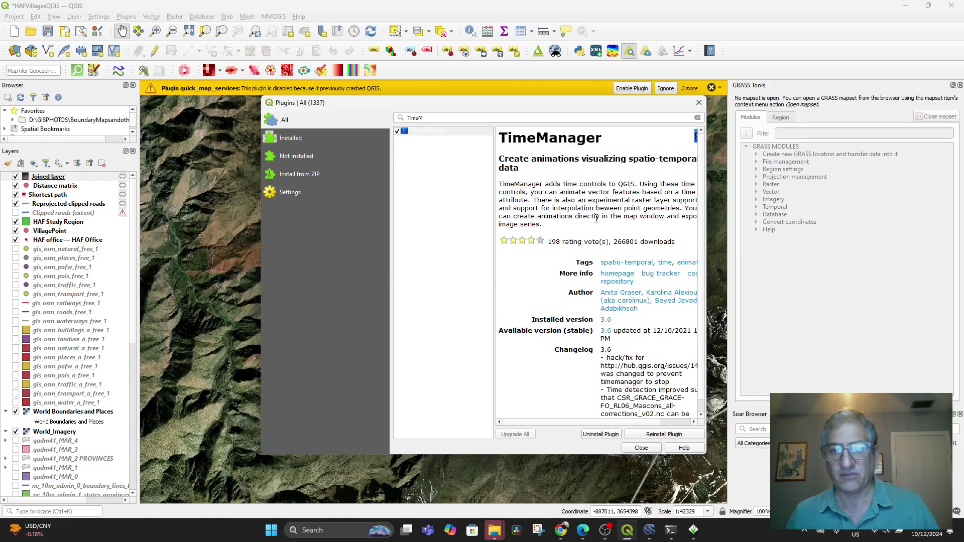
{"action": "scroll", "coordinate": [585, 257], "scroll_direction": "down", "scroll_amount": 1}
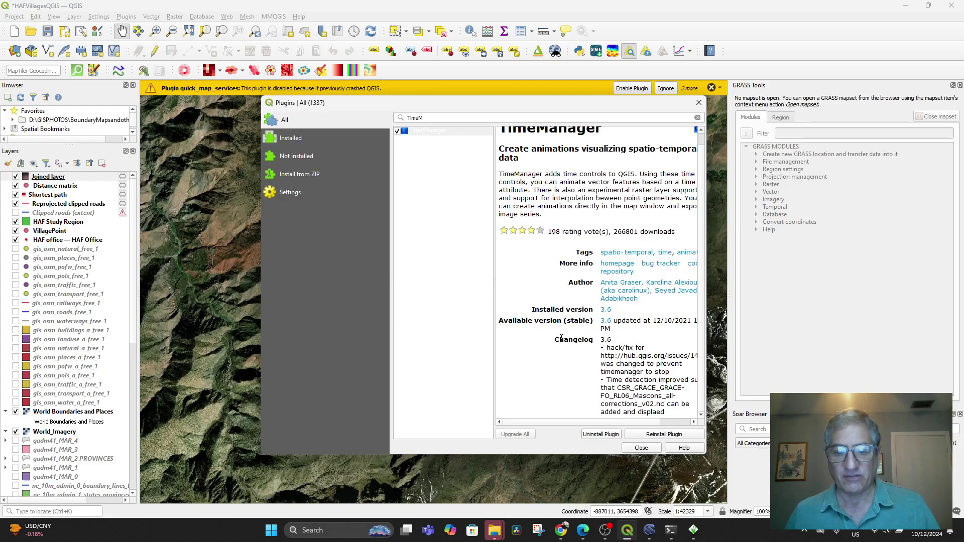
Find Heatmap in the ChatGPT plugin list in Chrome, and search all plugins in the QGIS plugin manager for "Heat".
{"action": "mouse_move", "coordinate": [557, 536]}
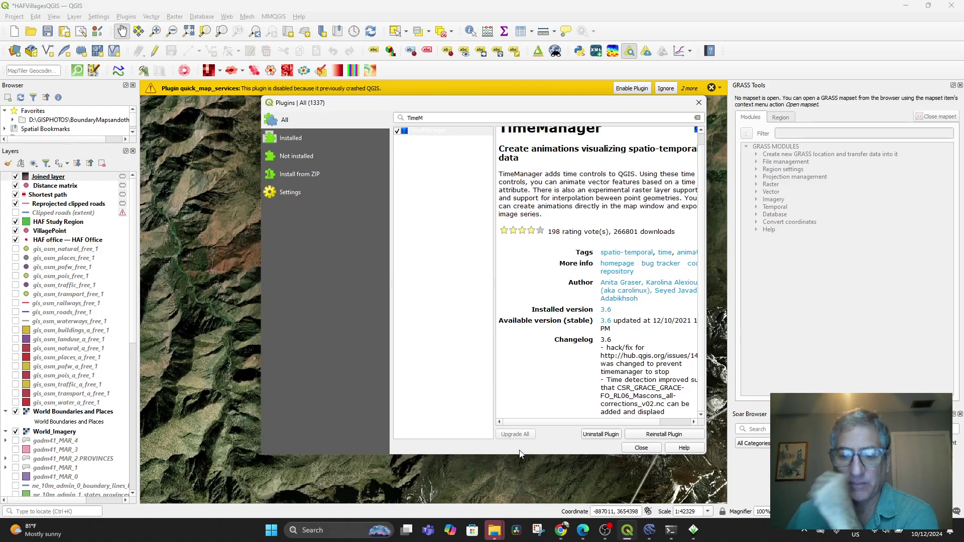
{"action": "left_click", "coordinate": [562, 532]}
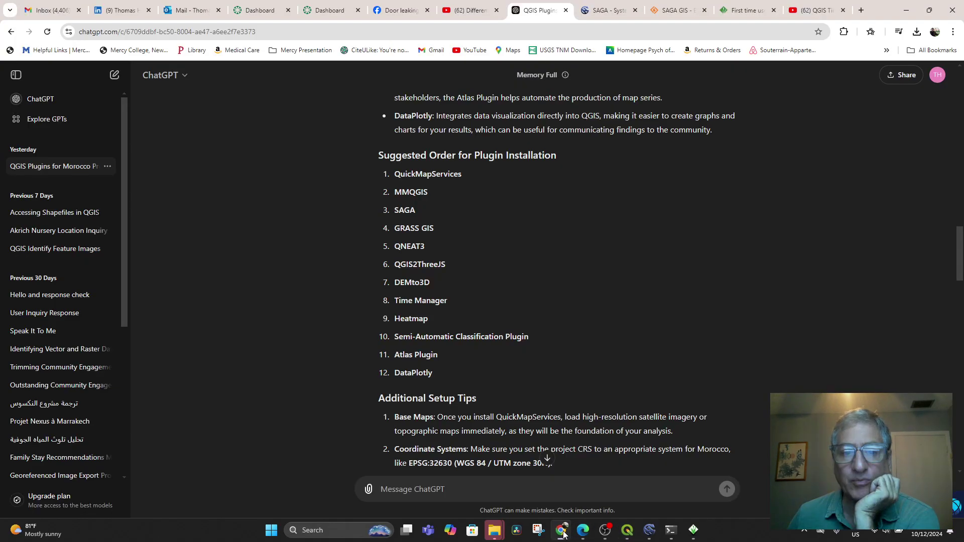
{"action": "double_click", "coordinate": [415, 320]}
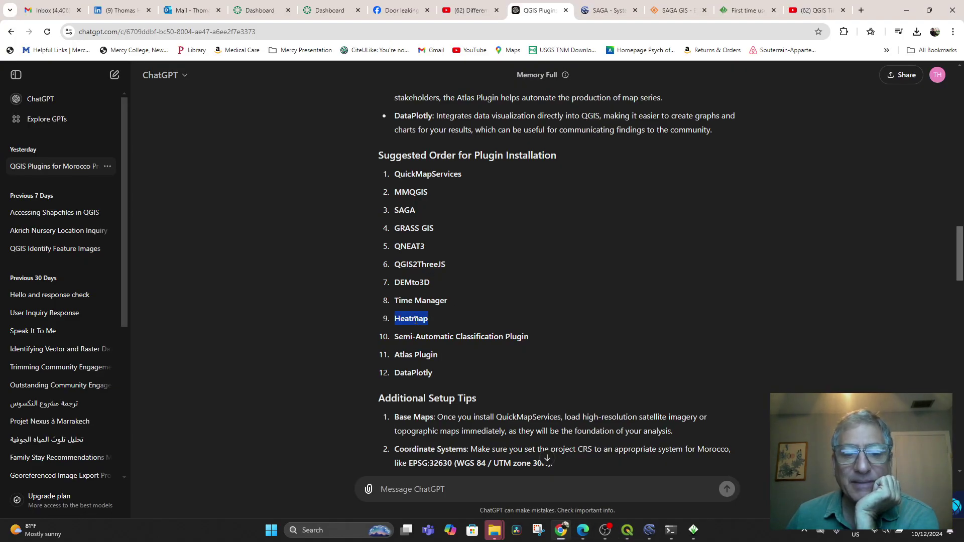
{"action": "left_click", "coordinate": [626, 531]}
{"action": "left_click_drag", "start_coordinate": [426, 119], "coordinate": [377, 119]}
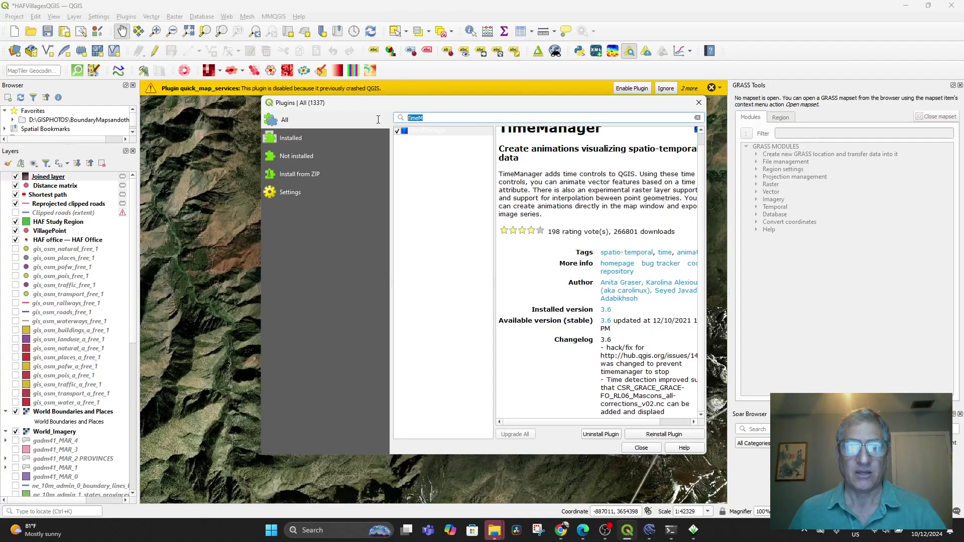
{"action": "type", "text": "Heat"}
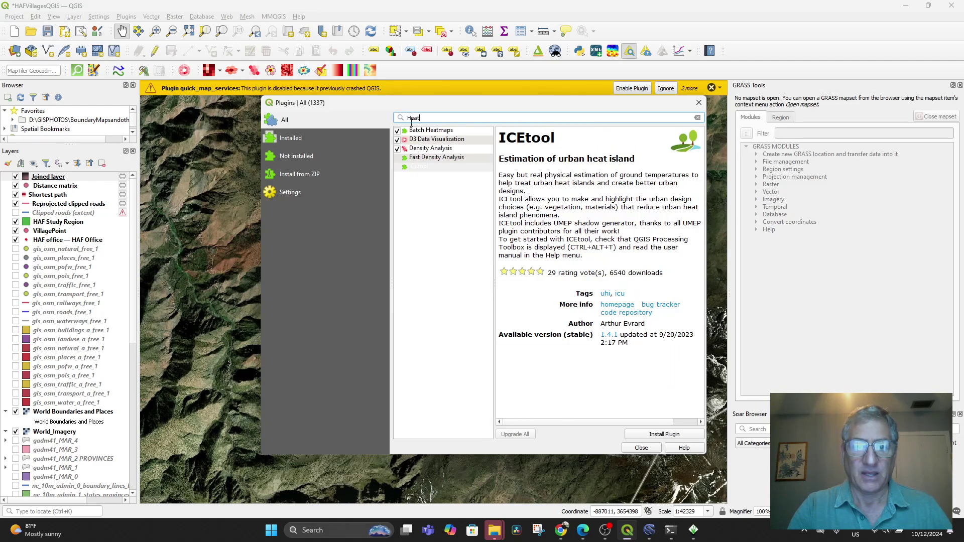
Review the Batch Heatmaps, D3 Data Visualization, Density Analysis and Fast Density Analysis plugin details, and install the ICEtool plugin.
{"action": "left_click", "coordinate": [441, 134]}
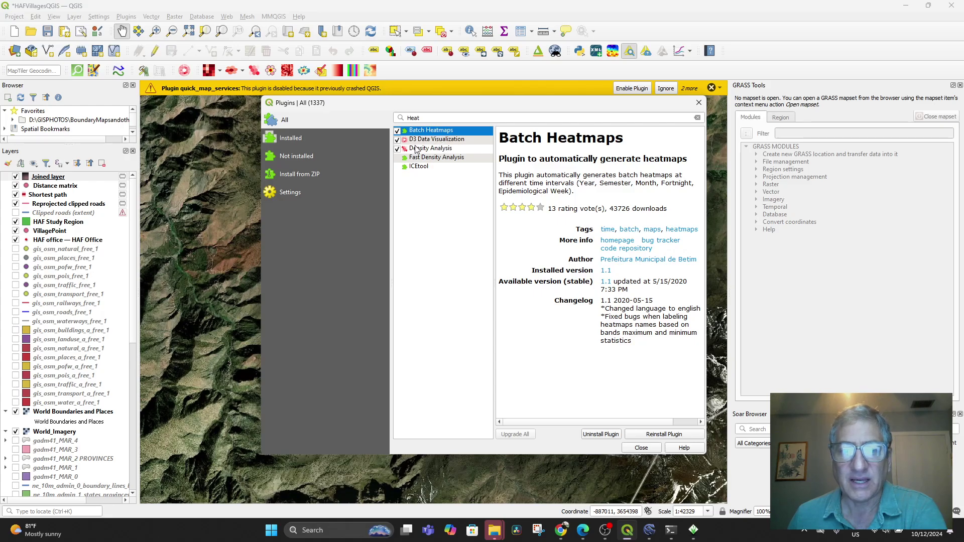
{"action": "left_click", "coordinate": [427, 141]}
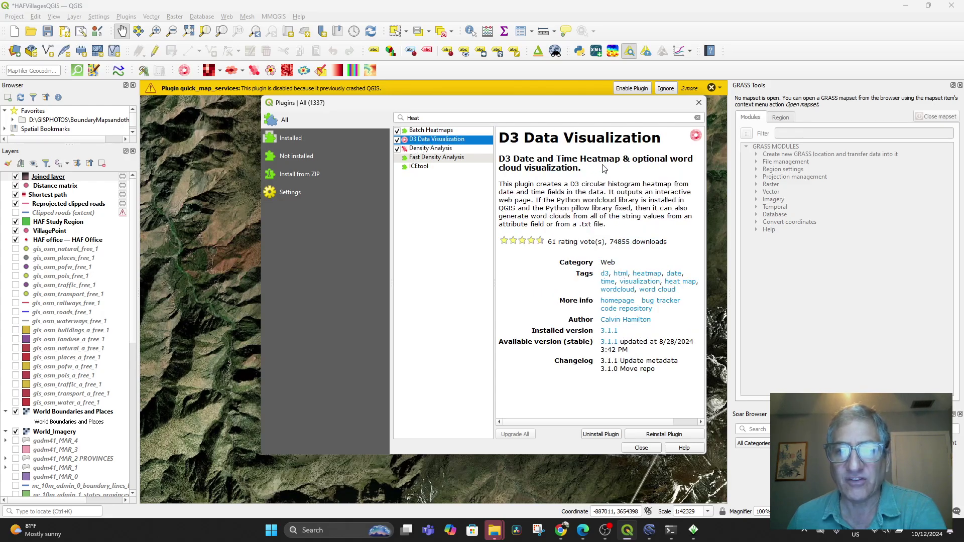
{"action": "left_click", "coordinate": [444, 151]}
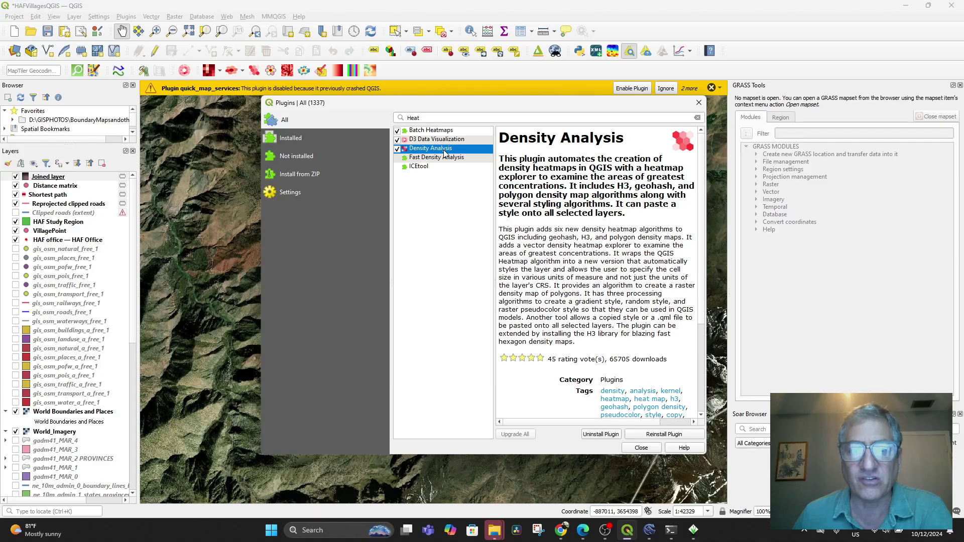
{"action": "left_click", "coordinate": [440, 158]}
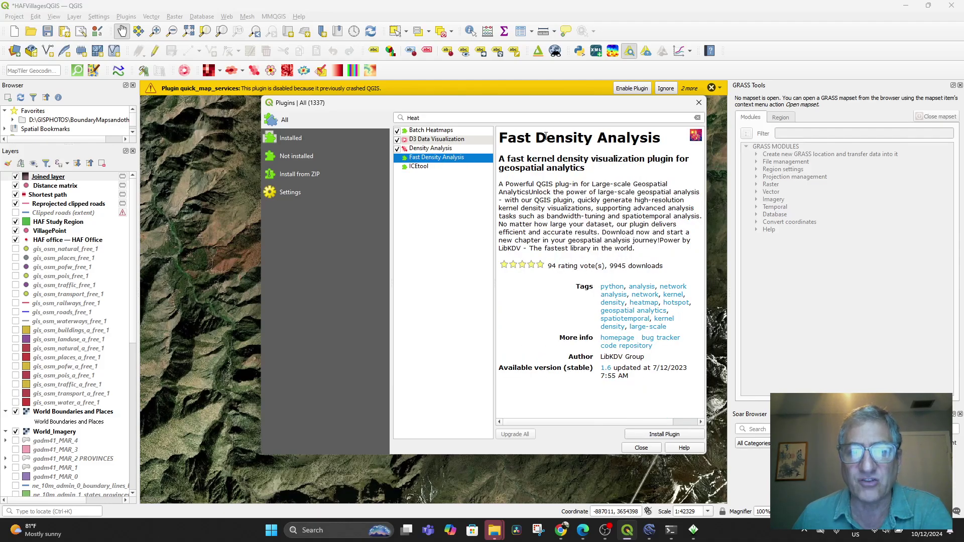
{"action": "left_click", "coordinate": [420, 167]}
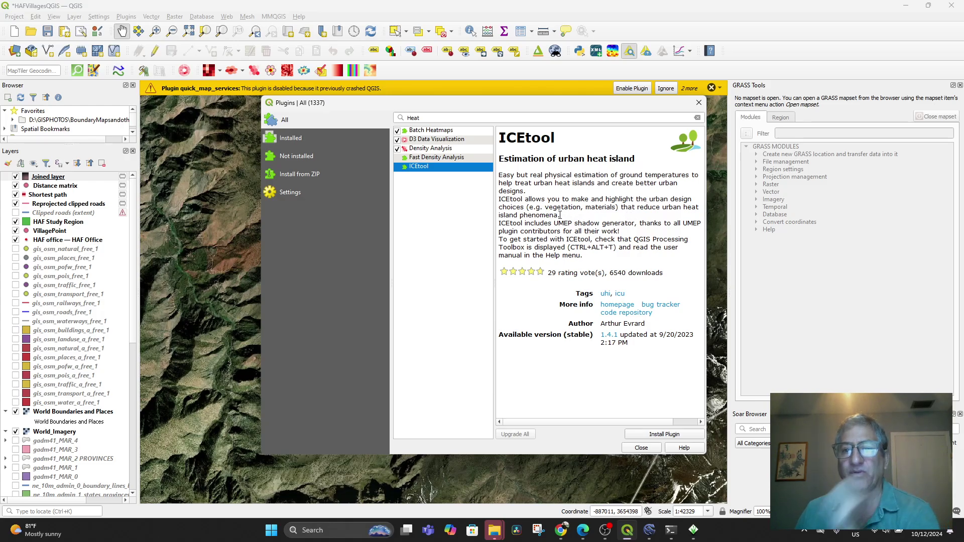
{"action": "left_click", "coordinate": [671, 436]}
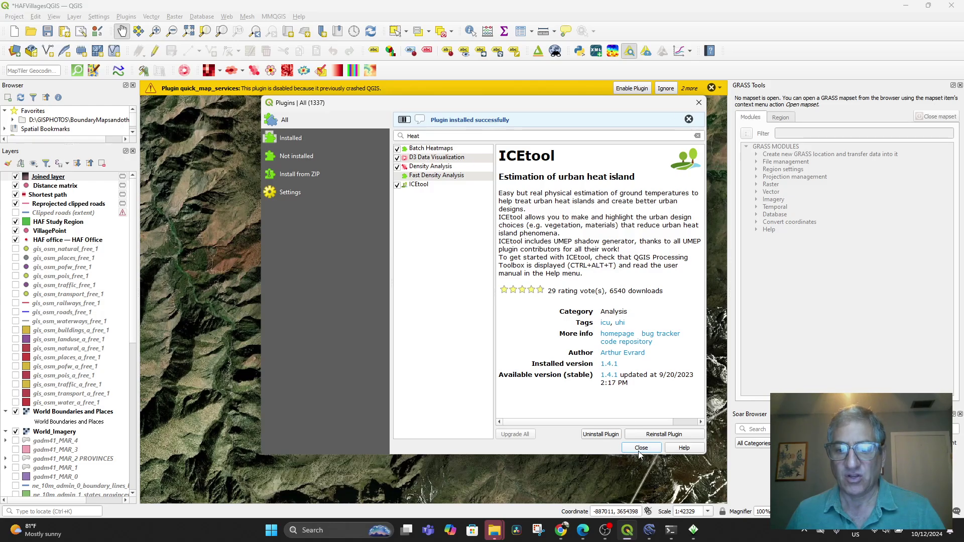
Switch to Chrome and find the Semi-Automatic Classification Plugin in the suggested plugin installation order.
{"action": "left_click", "coordinate": [561, 530]}
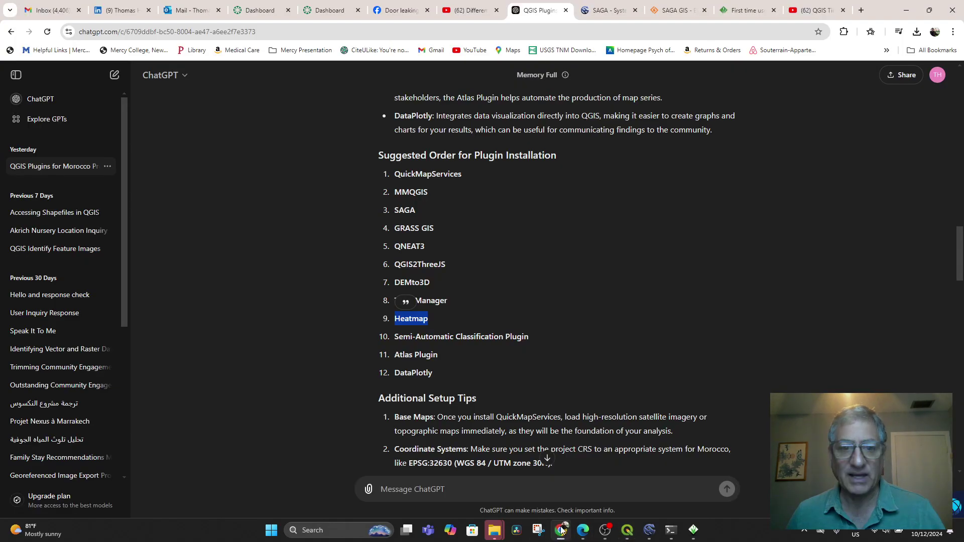
{"action": "double_click", "coordinate": [450, 338]}
{"action": "left_click", "coordinate": [453, 337]}
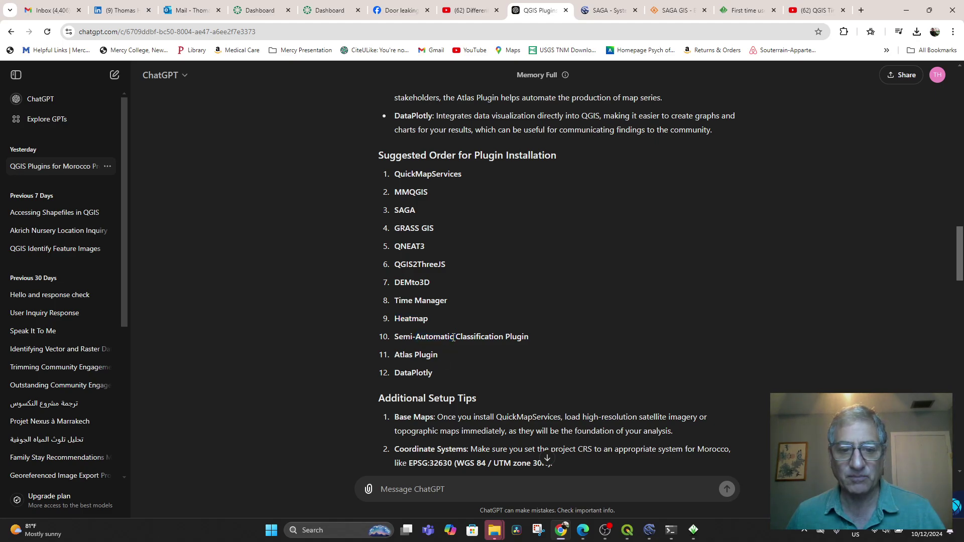
Return to QGIS, search all plugins for "Semi" and read the Semi-Automatic Classification Plugin's details.
{"action": "left_click", "coordinate": [627, 530]}
{"action": "left_click", "coordinate": [440, 120]}
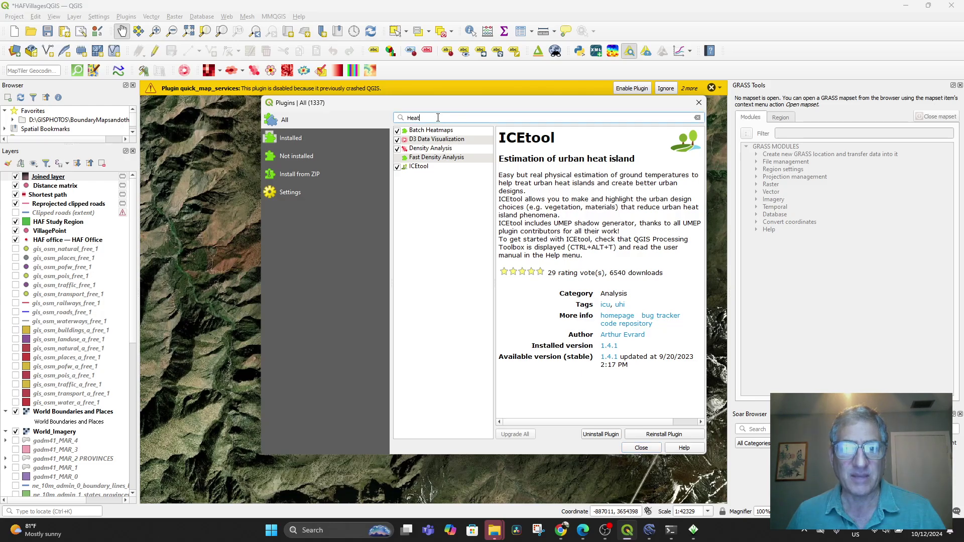
{"action": "type", "text": "Se"}
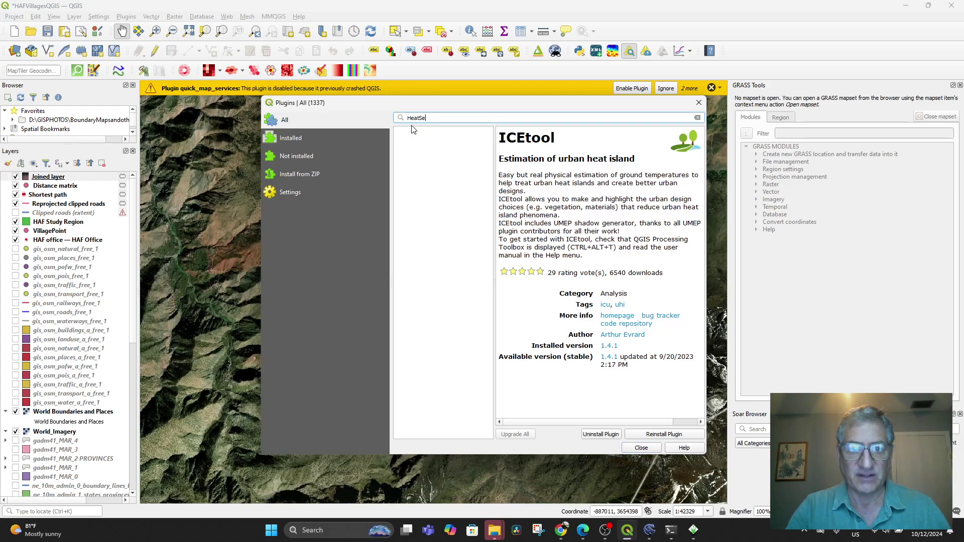
{"action": "key", "text": "BackSpace"}
{"action": "key", "text": "BackSpace"}
{"action": "key", "text": "BackSpace"}
{"action": "key", "text": "BackSpace"}
{"action": "key", "text": "BackSpace"}
{"action": "key", "text": "BackSpace"}
{"action": "type", "text": "Sem"}
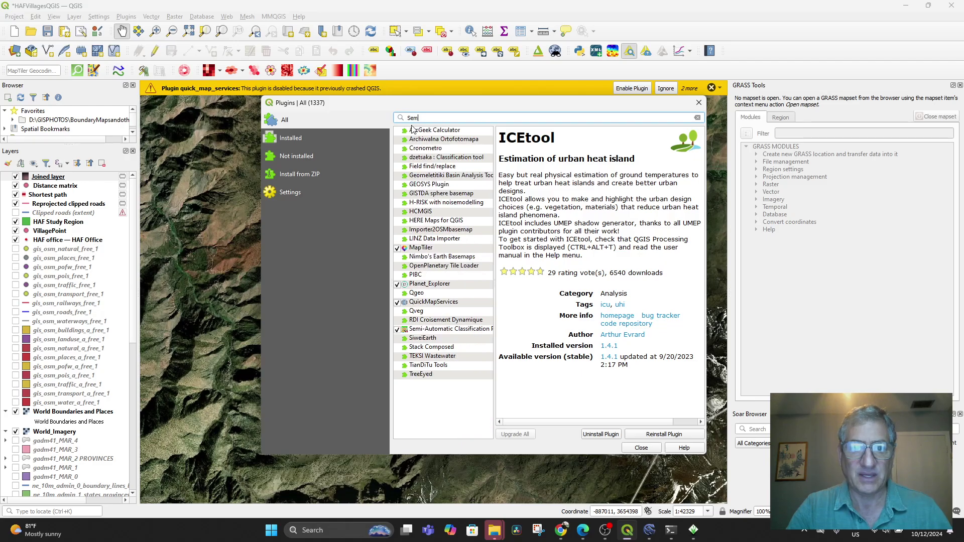
{"action": "type", "text": "i"}
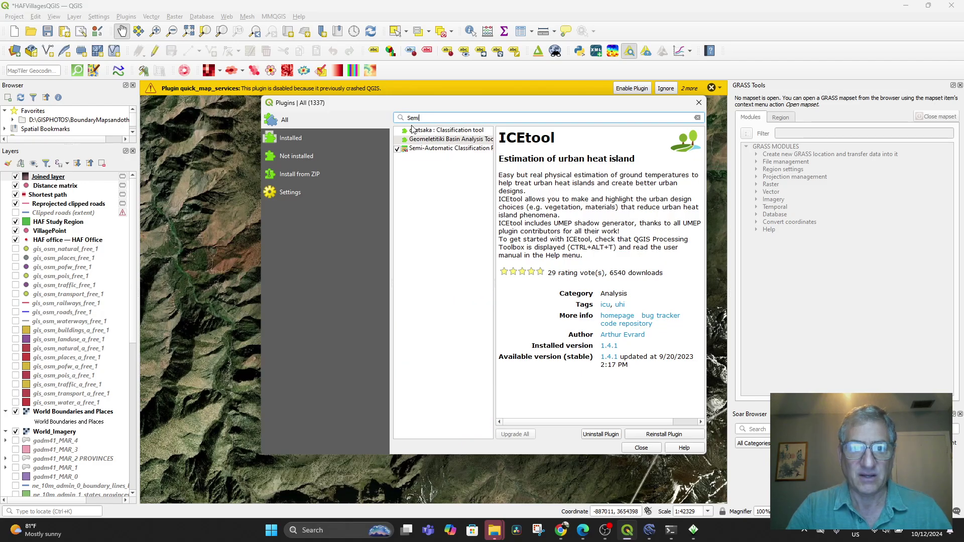
{"action": "left_click", "coordinate": [426, 149]}
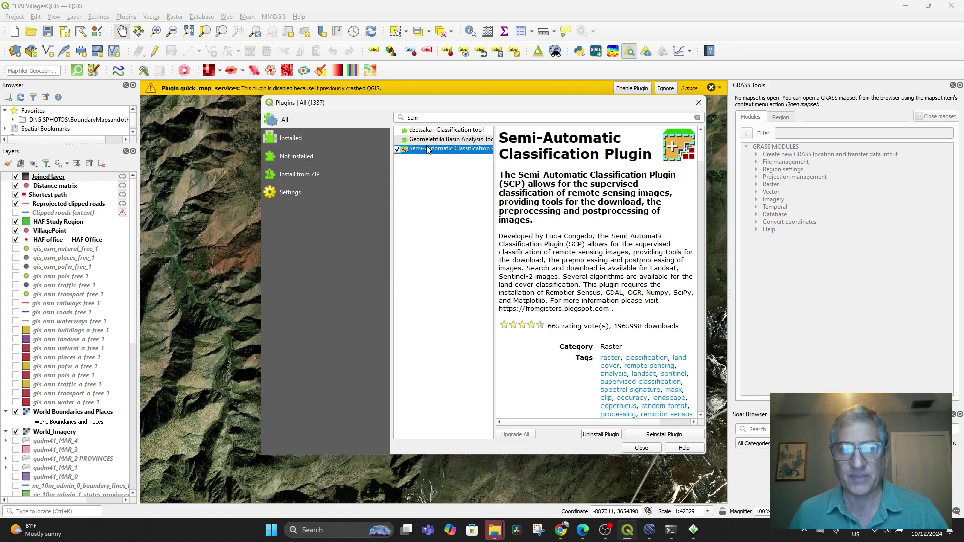
Read about and install the Geomeletitiki Basin Analysis Toolbox and the dzetsaka : Classification tool plugins.
{"action": "left_click", "coordinate": [431, 141]}
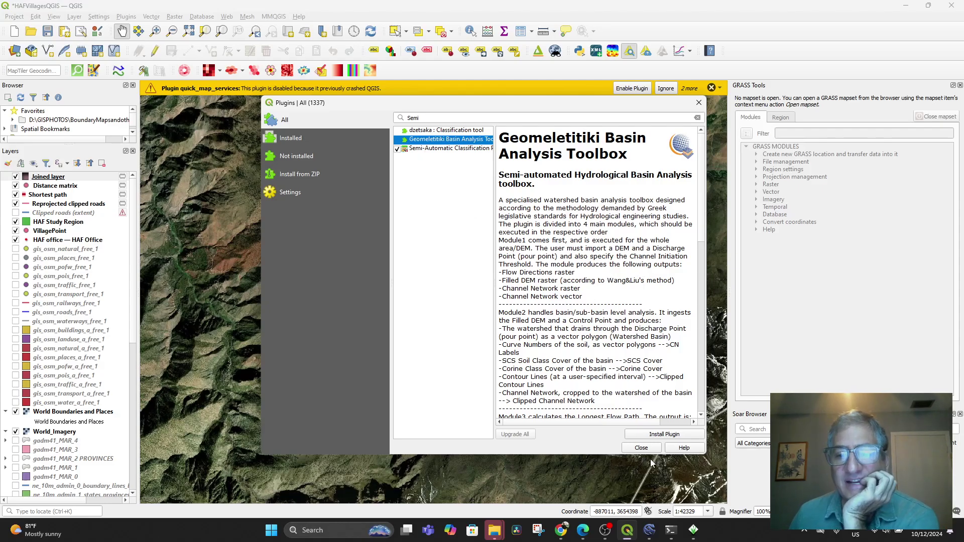
{"action": "left_click", "coordinate": [654, 434]}
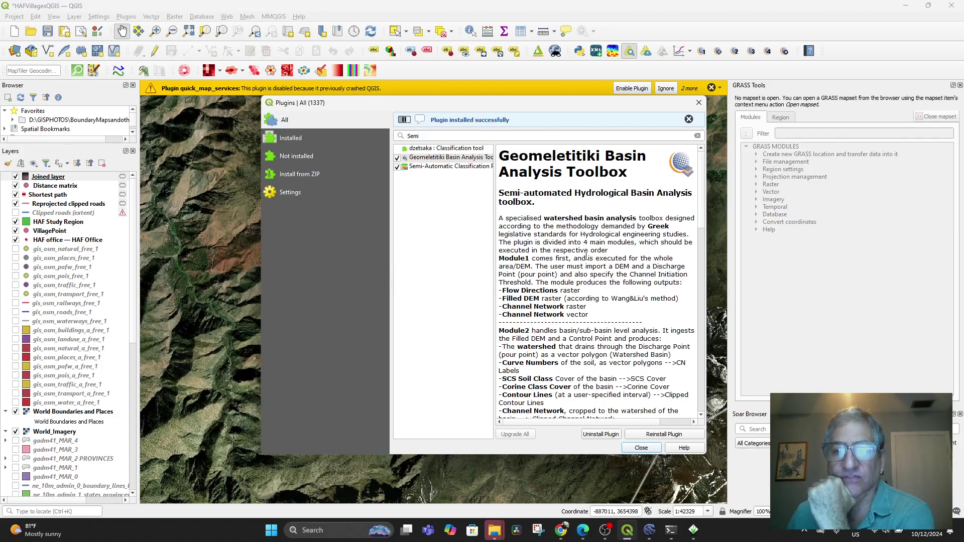
{"action": "scroll", "coordinate": [587, 263], "scroll_direction": "down", "scroll_amount": 1}
{"action": "scroll", "coordinate": [586, 264], "scroll_direction": "up", "scroll_amount": 1}
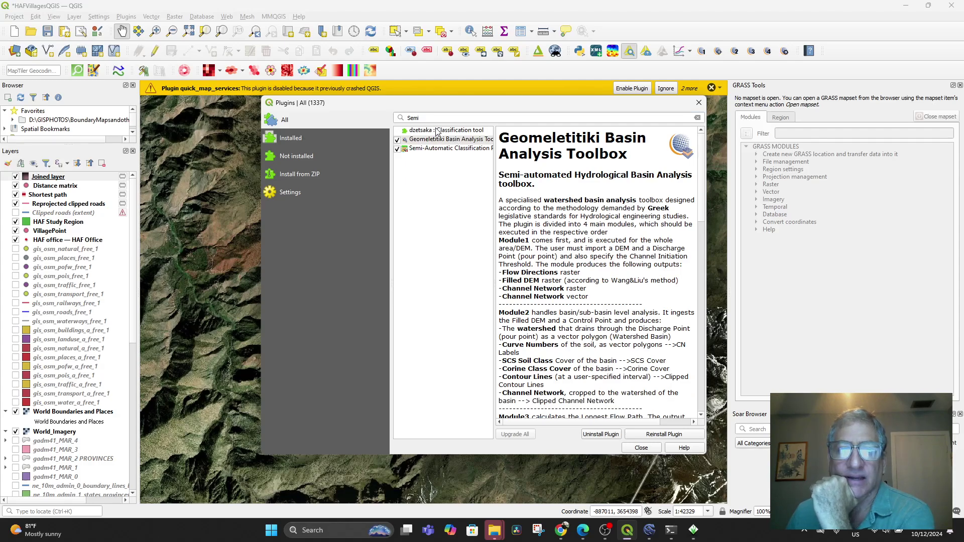
{"action": "left_click", "coordinate": [437, 132]}
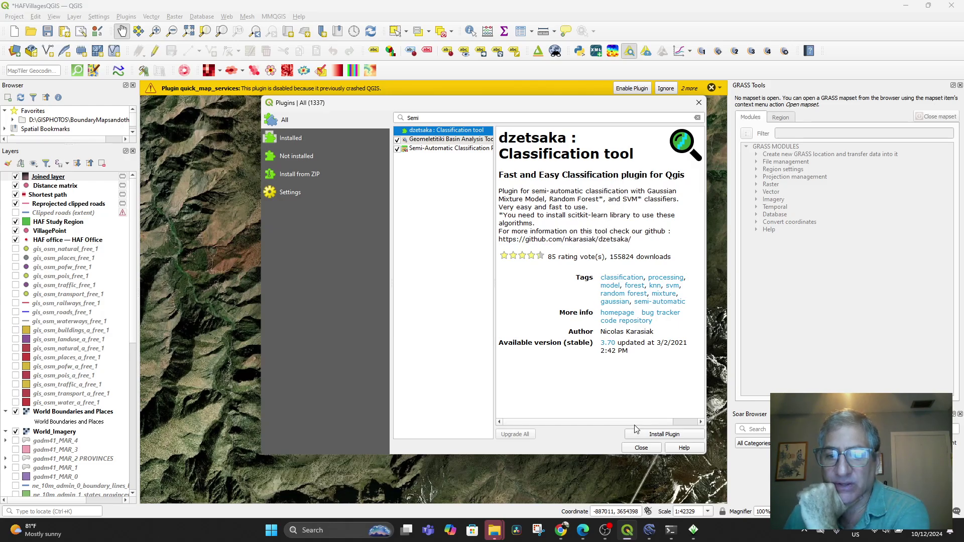
{"action": "left_click", "coordinate": [649, 435]}
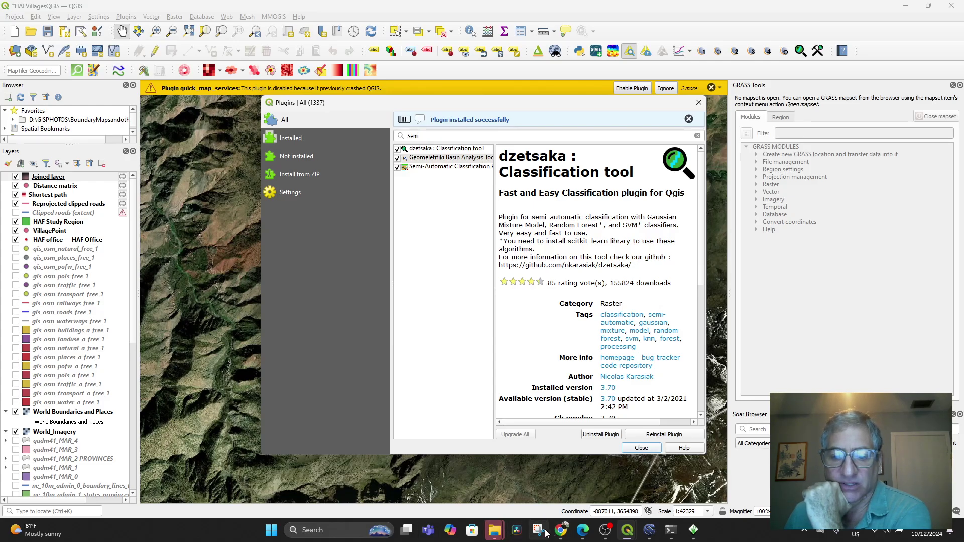
Check the ChatGPT list in Chrome for the plugin after Semi-Automatic Classification, and return to the QGIS plugin manager.
{"action": "left_click", "coordinate": [561, 530]}
{"action": "scroll", "coordinate": [432, 241], "scroll_direction": "down", "scroll_amount": 2}
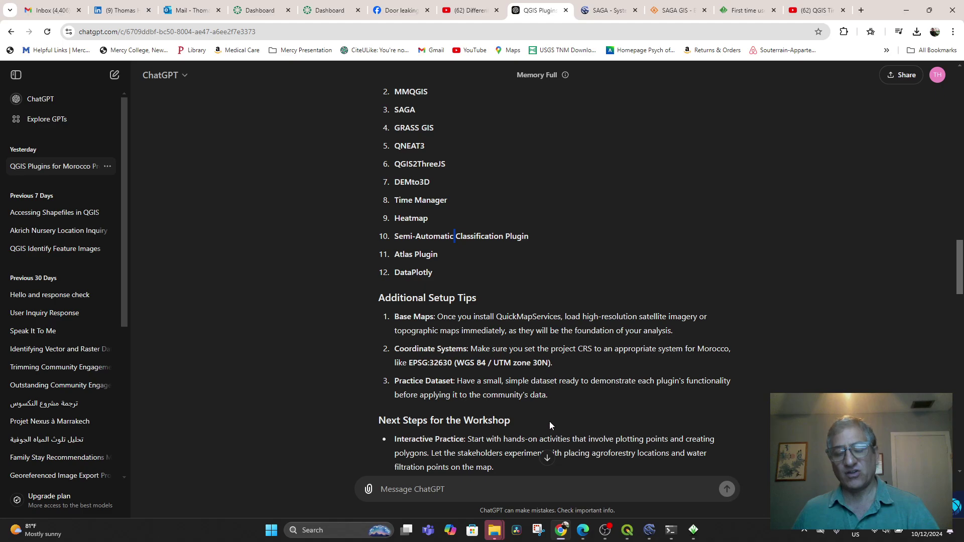
{"action": "mouse_move", "coordinate": [626, 536]}
{"action": "left_click", "coordinate": [613, 490]}
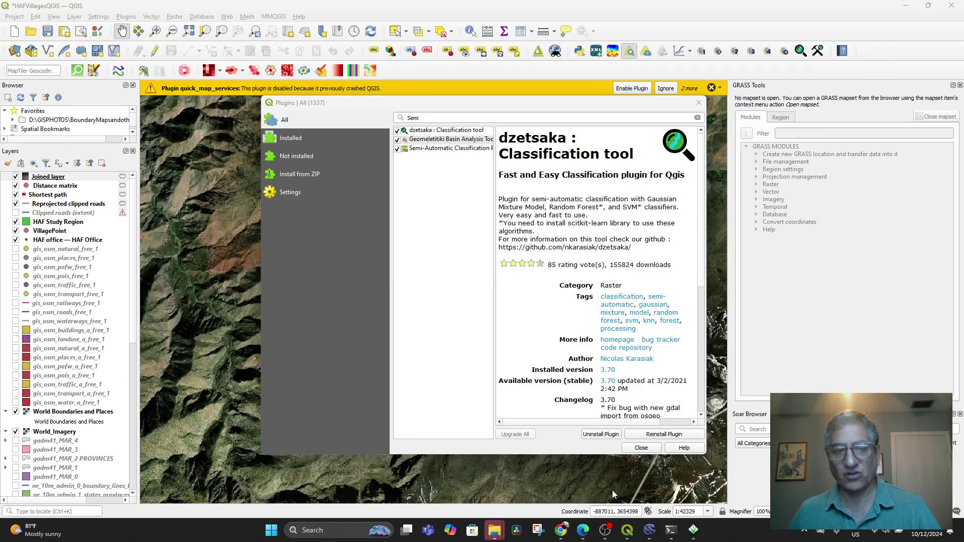
Search all plugins for "atlas", read the details of Soar - the new atlas, and close the plugin manager.
{"action": "left_click", "coordinate": [450, 118]}
{"action": "key", "text": "BackSpace"}
{"action": "key", "text": "BackSpace"}
{"action": "key", "text": "BackSpace"}
{"action": "key", "text": "BackSpace"}
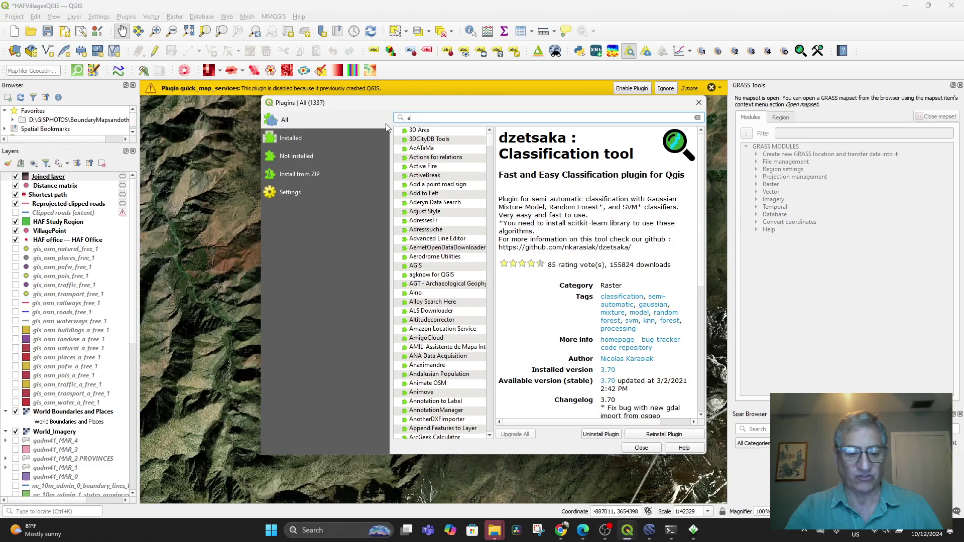
{"action": "type", "text": "atlas"}
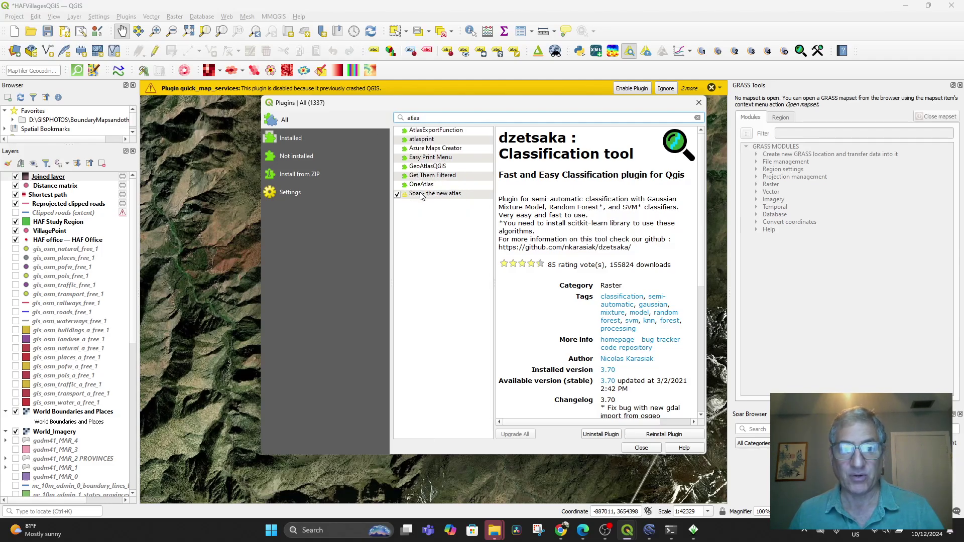
{"action": "left_click", "coordinate": [436, 196]}
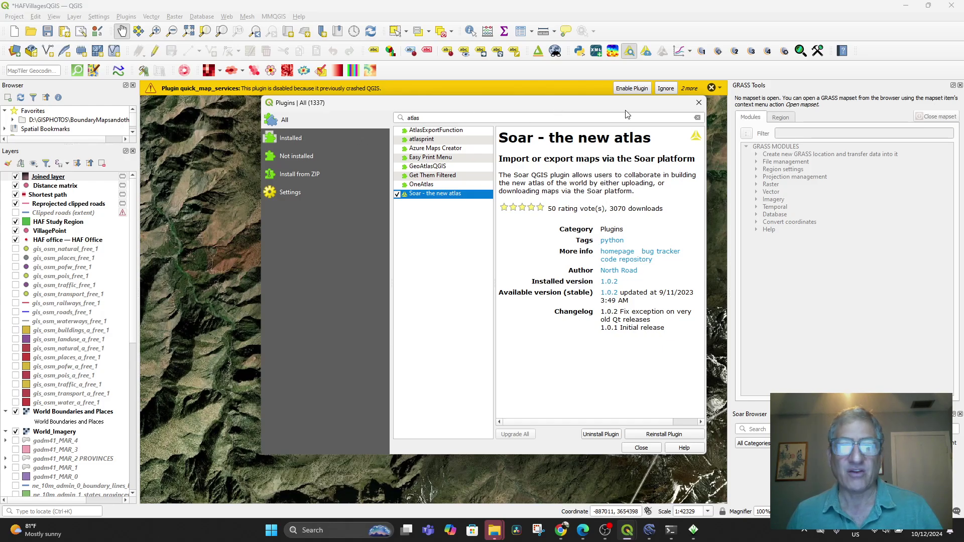
{"action": "left_click", "coordinate": [697, 103]}
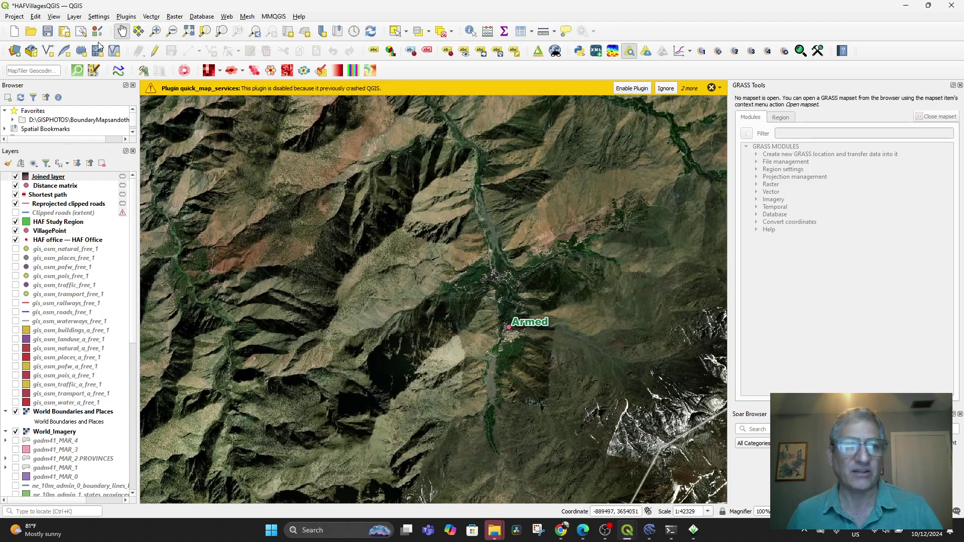
{"action": "left_click", "coordinate": [34, 17]}
{"action": "mouse_move", "coordinate": [14, 18]}
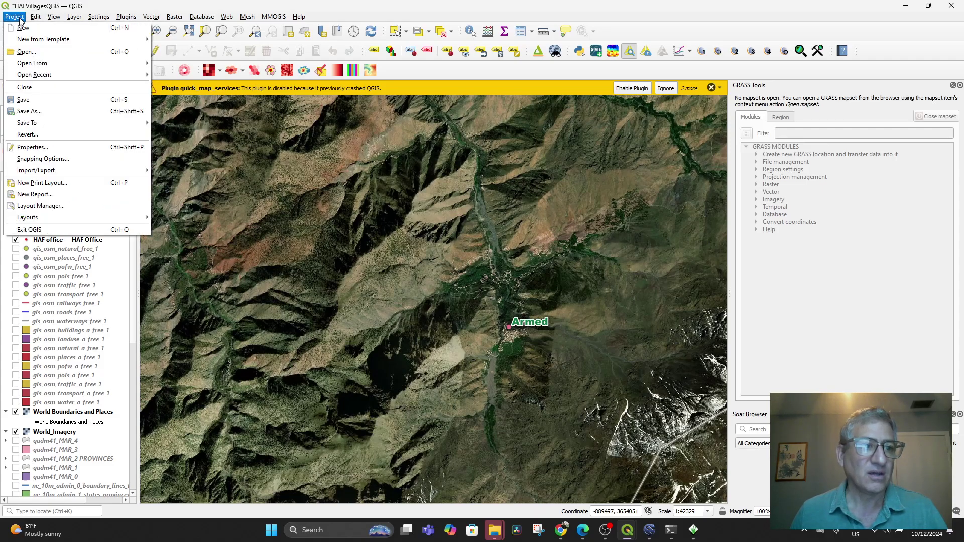
{"action": "left_click", "coordinate": [43, 182]}
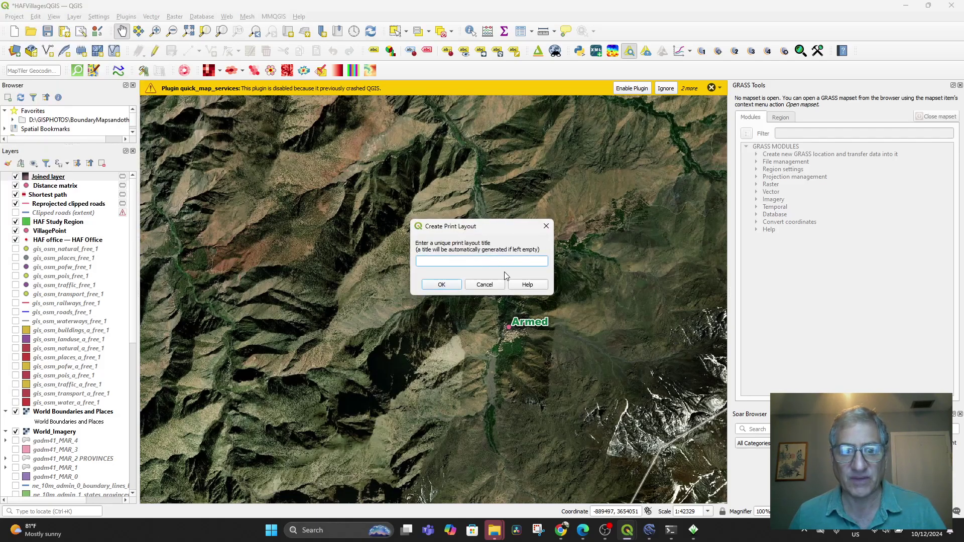
{"action": "left_click", "coordinate": [484, 284]}
Open the project's existing HAF PRINT LAYOUT and try to bring up its atlas settings.
{"action": "left_click", "coordinate": [15, 17]}
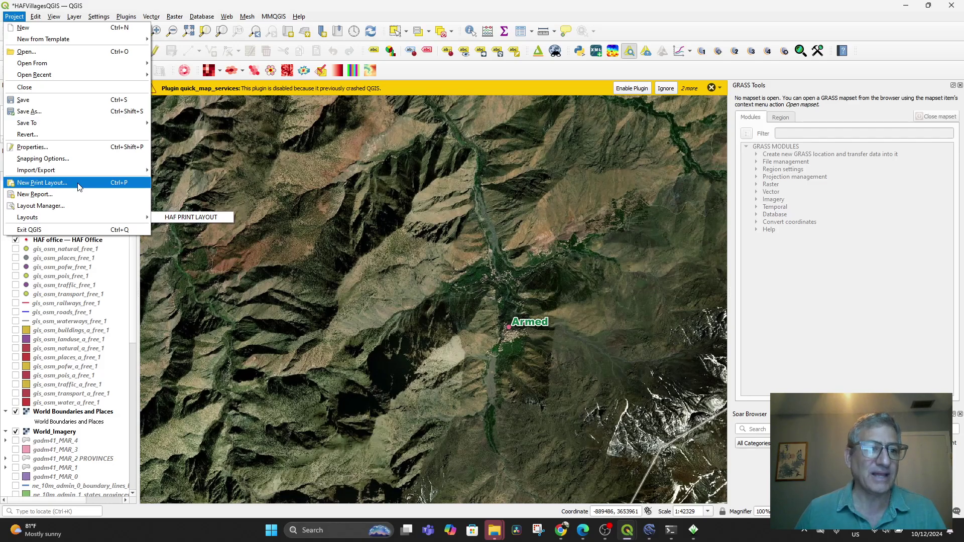
{"action": "left_click", "coordinate": [185, 219]}
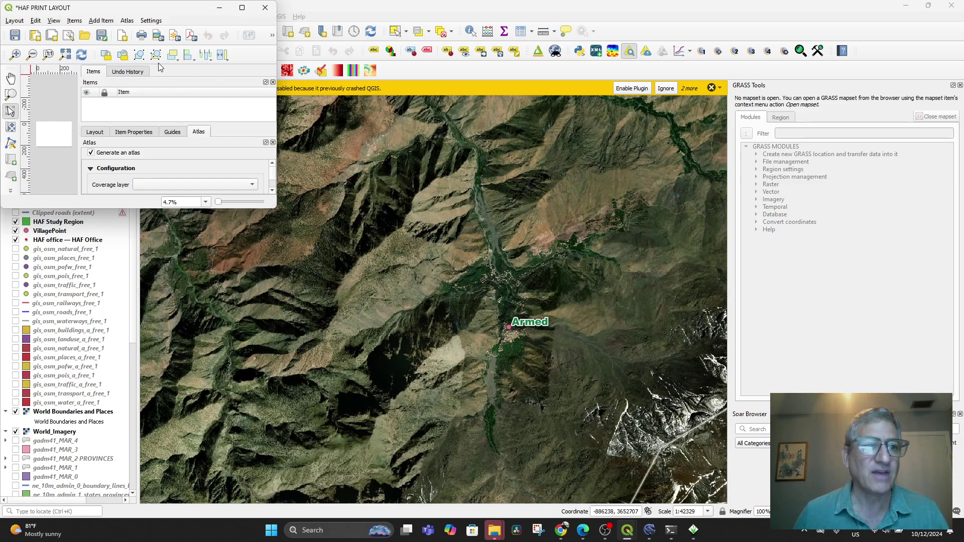
{"action": "left_click", "coordinate": [130, 22]}
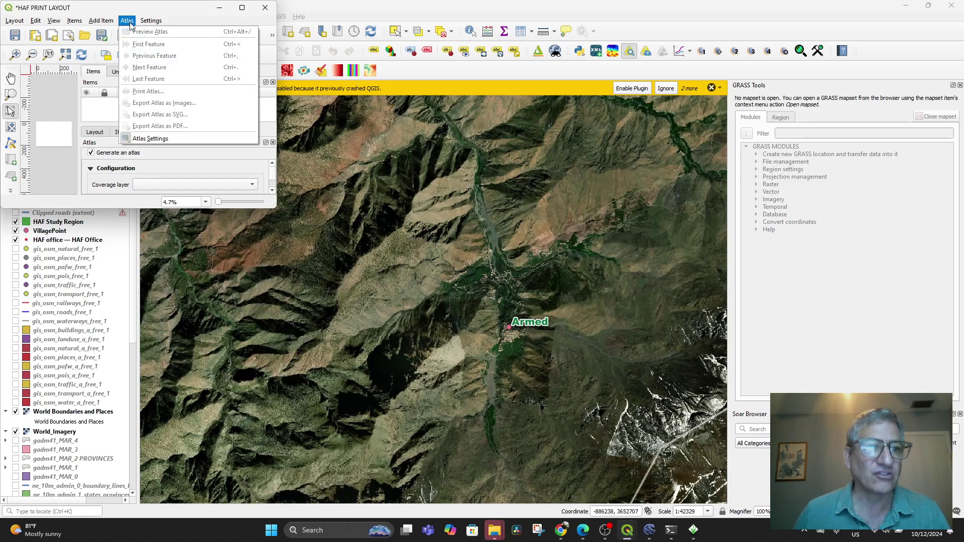
{"action": "left_click", "coordinate": [174, 139]}
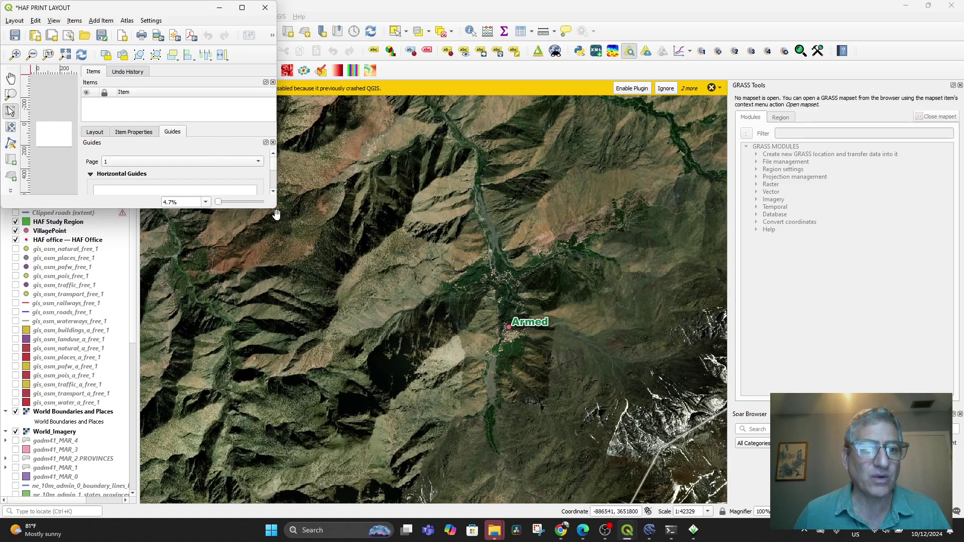
Enlarge the HAF PRINT LAYOUT window, bring up its atlas settings, and enable generating an atlas.
{"action": "left_click_drag", "start_coordinate": [276, 214], "coordinate": [466, 334]}
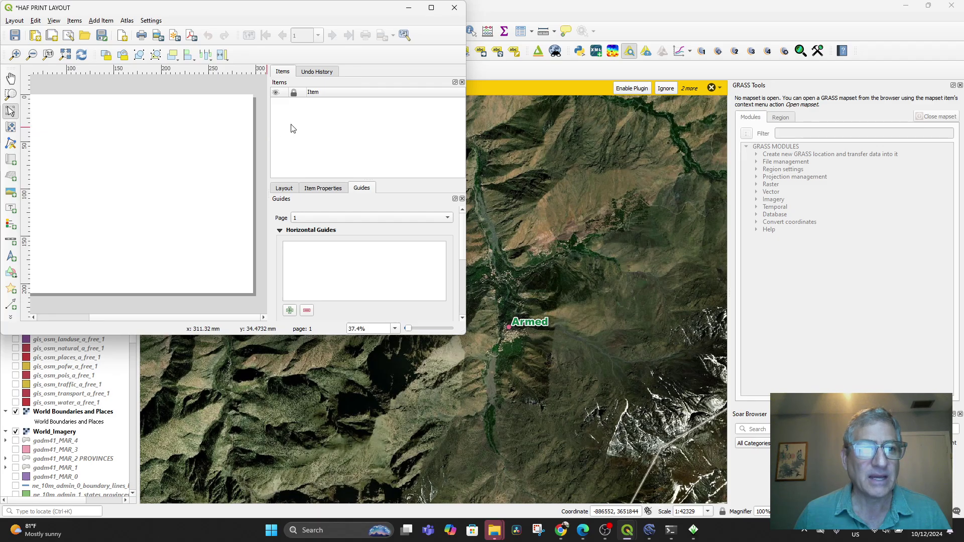
{"action": "scroll", "coordinate": [211, 95], "scroll_direction": "down", "scroll_amount": 2}
{"action": "left_click", "coordinate": [126, 21]}
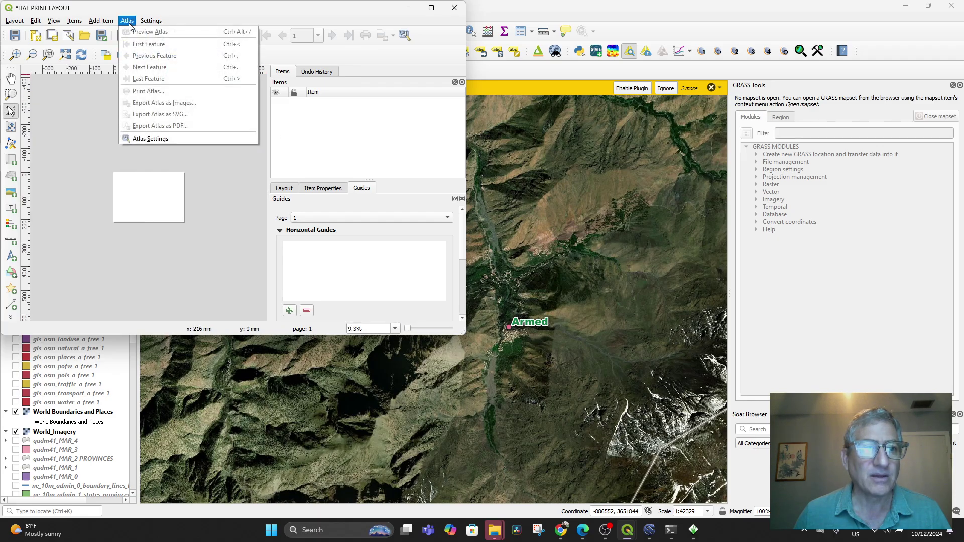
{"action": "left_click", "coordinate": [161, 139]}
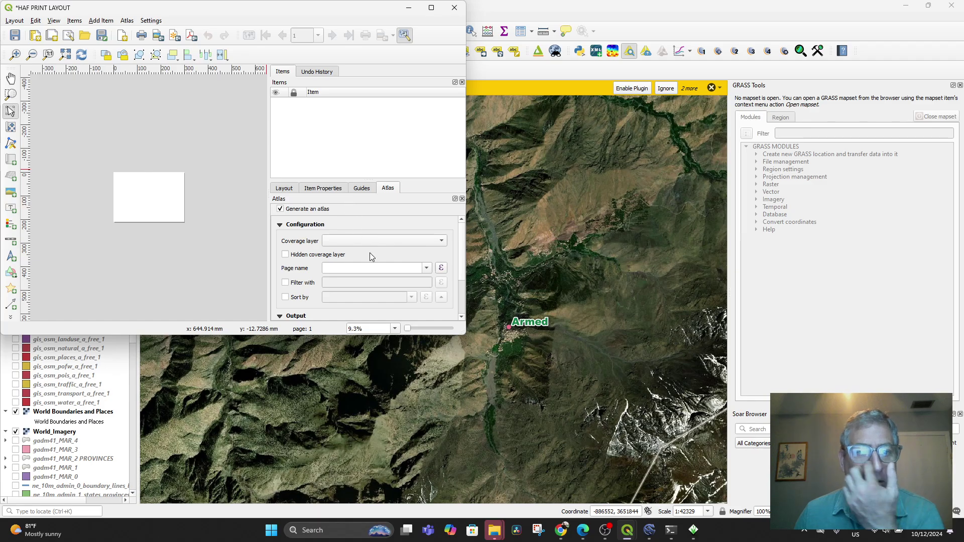
{"action": "left_click", "coordinate": [280, 208]}
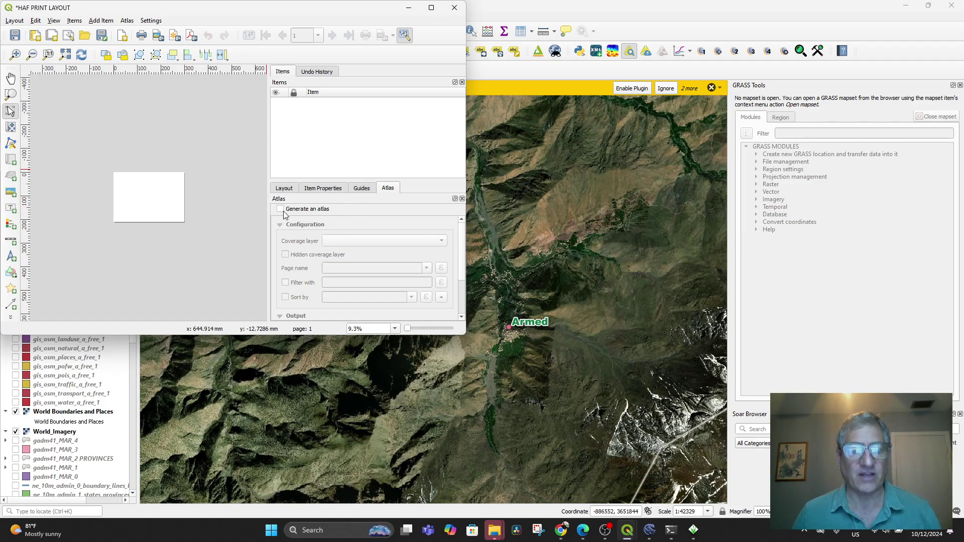
{"action": "left_click", "coordinate": [280, 209]}
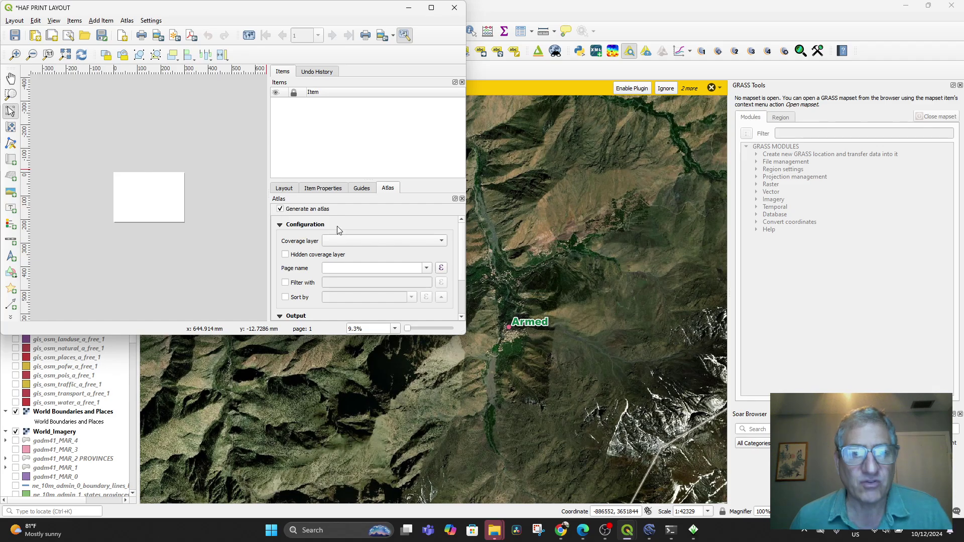
Look through the atlas coverage layer, page name and output options, and minimize the print layout.
{"action": "left_click", "coordinate": [438, 239]}
{"action": "left_click", "coordinate": [311, 108]}
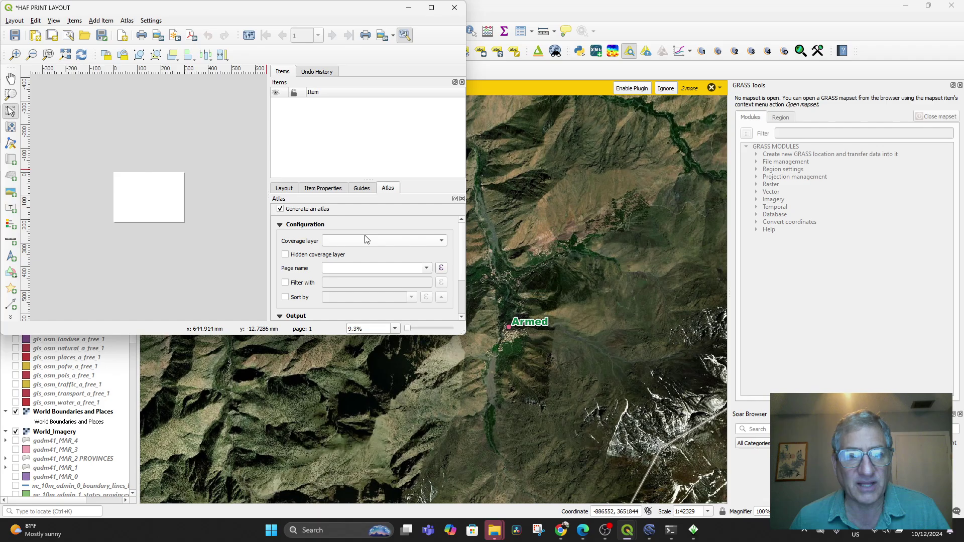
{"action": "scroll", "coordinate": [356, 251], "scroll_direction": "down", "scroll_amount": 2}
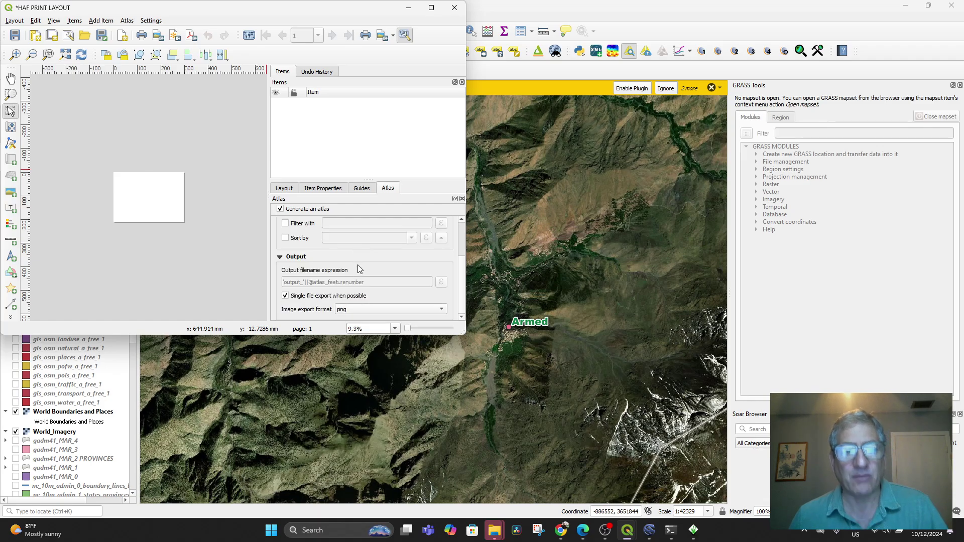
{"action": "scroll", "coordinate": [358, 264], "scroll_direction": "up", "scroll_amount": 2}
{"action": "left_click", "coordinate": [359, 267]}
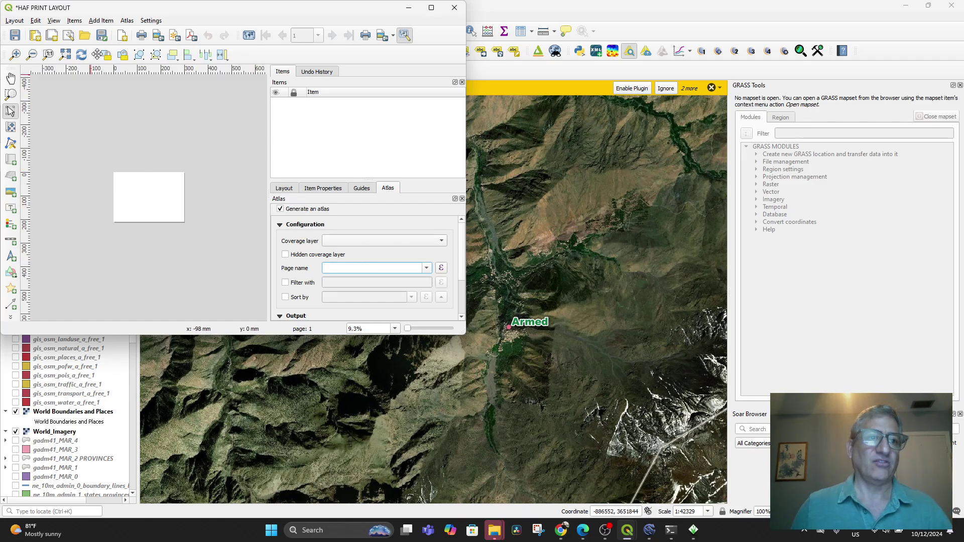
{"action": "left_click", "coordinate": [407, 8]}
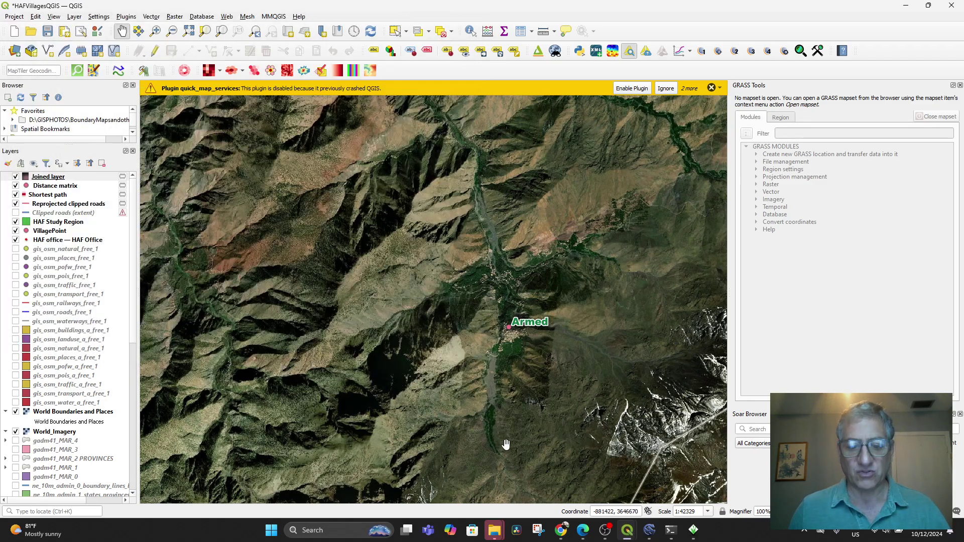
Check the ChatGPT list in Chrome for the entry after Atlas Plugin, and return to the QGIS project.
{"action": "left_click", "coordinate": [561, 530]}
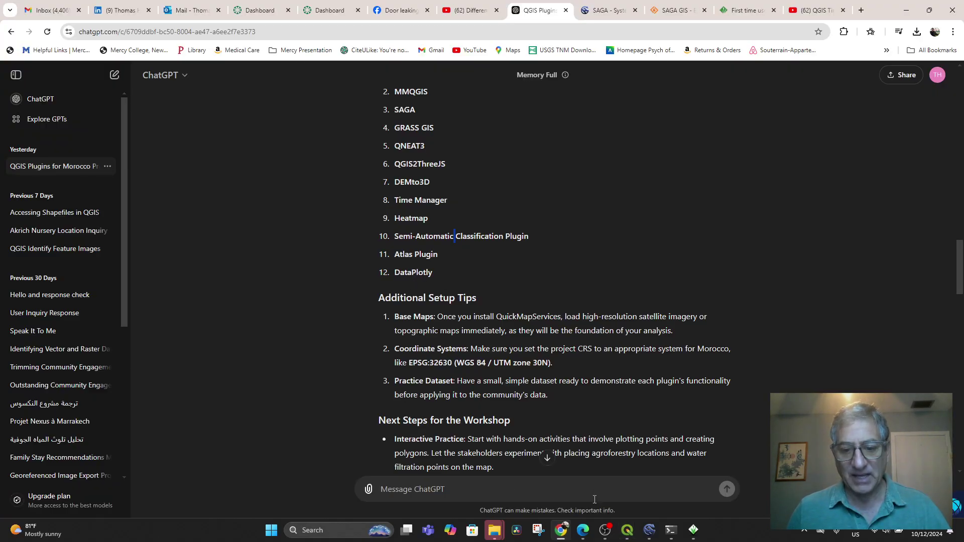
{"action": "mouse_move", "coordinate": [627, 530]}
{"action": "left_click", "coordinate": [553, 470]}
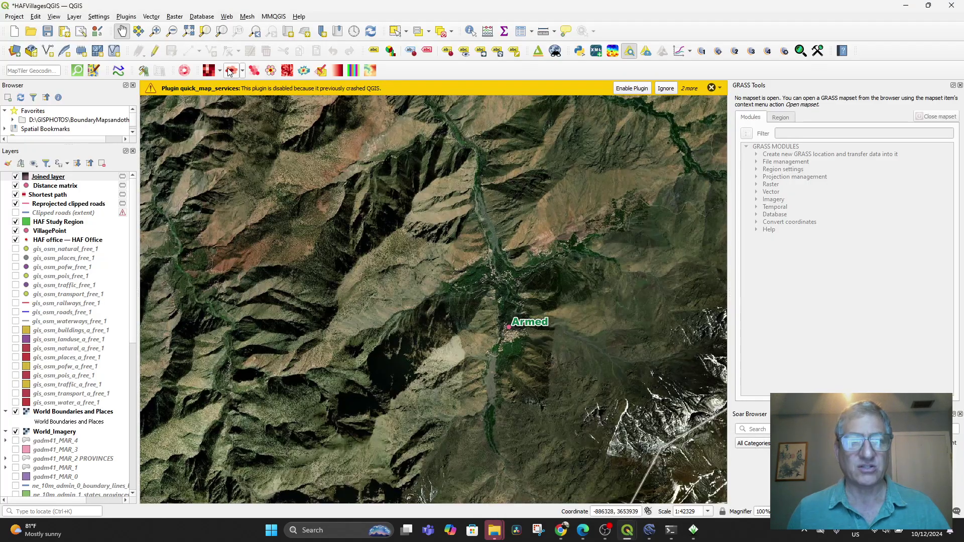
Open the plugin manager and search all plugins for "datap" to find Data Plotly.
{"action": "left_click", "coordinate": [126, 17]}
{"action": "key", "text": "Escape"}
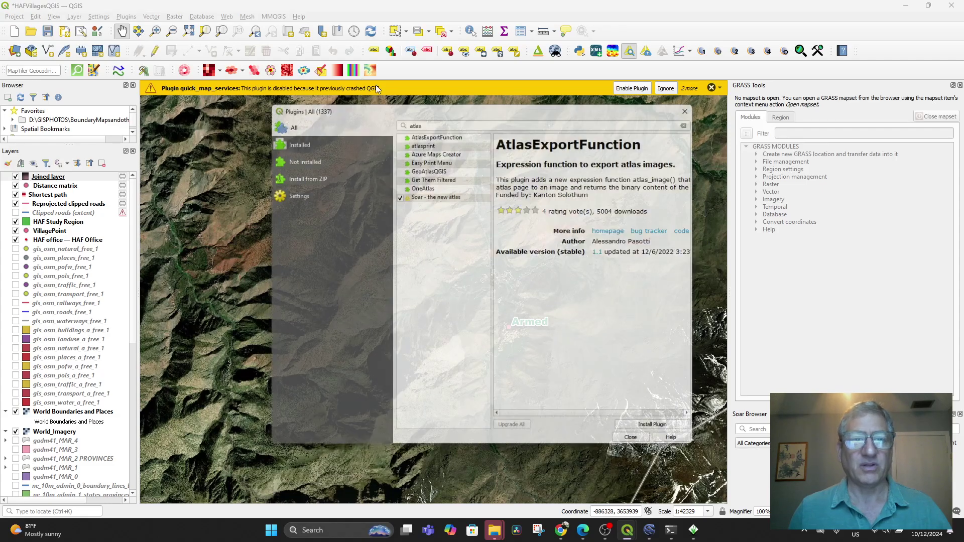
{"action": "double_click", "coordinate": [420, 118]}
{"action": "type", "text": "data"}
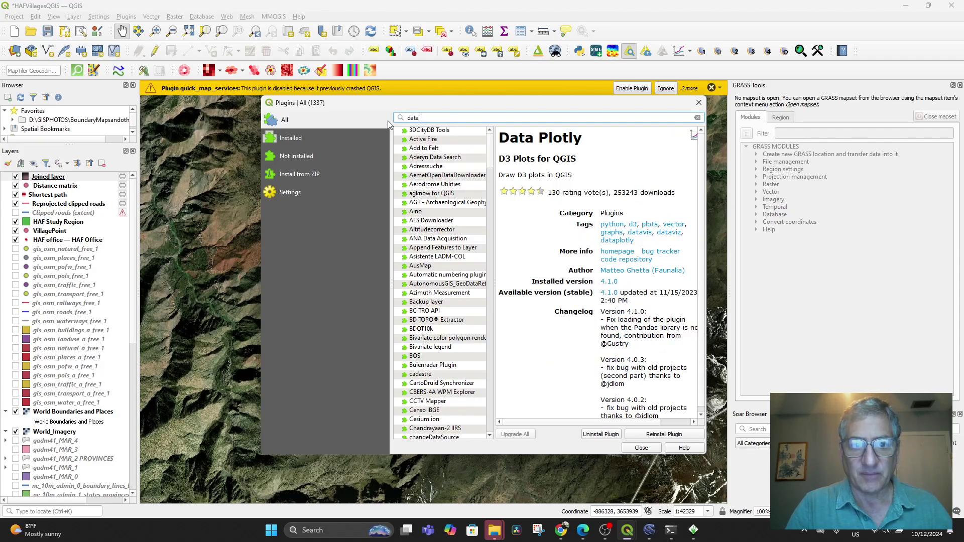
{"action": "type", "text": "p"}
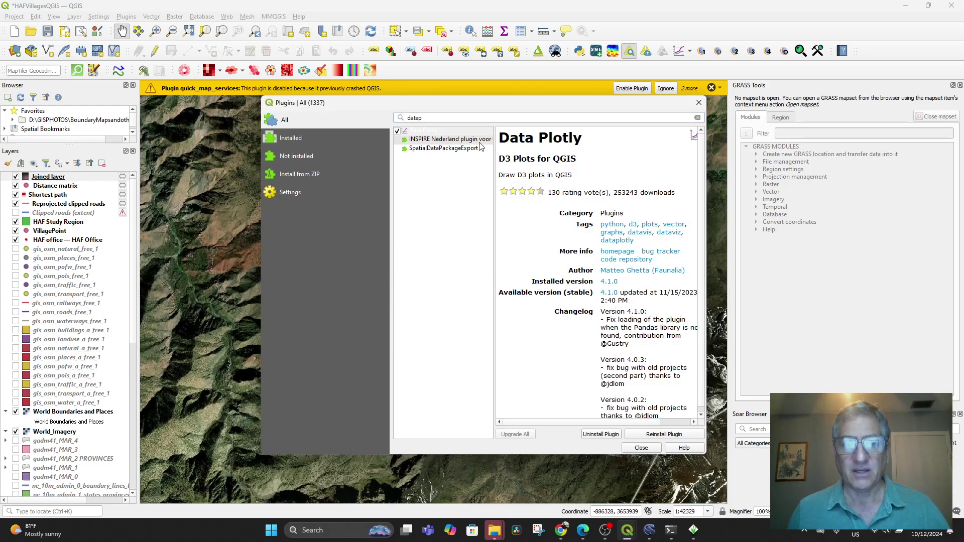
Review the Data Plotly, INSPIRE Nederland and SpatialDataPackageExport plugin descriptions, returning to Data Plotly before closing the plugin manager.
{"action": "left_click", "coordinate": [424, 132]}
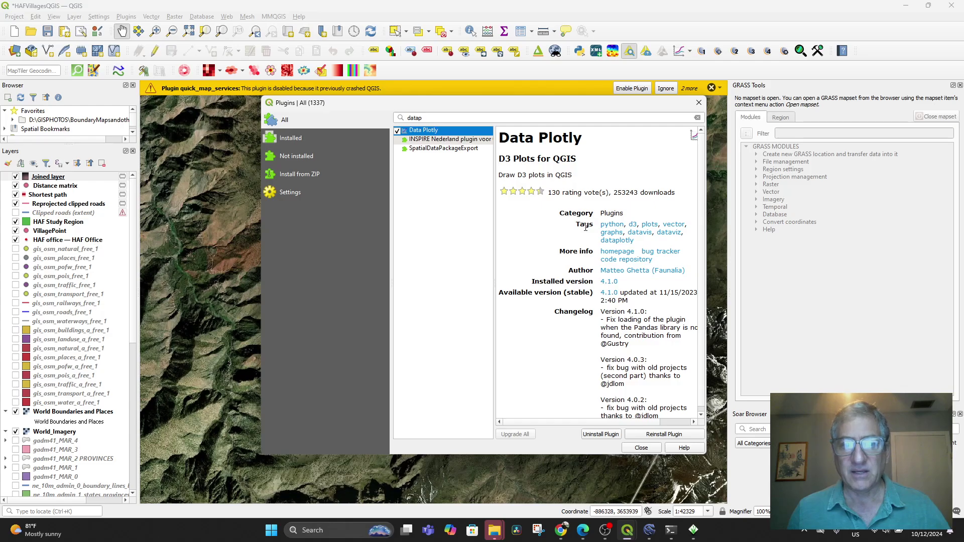
{"action": "scroll", "coordinate": [618, 310], "scroll_direction": "down", "scroll_amount": 1}
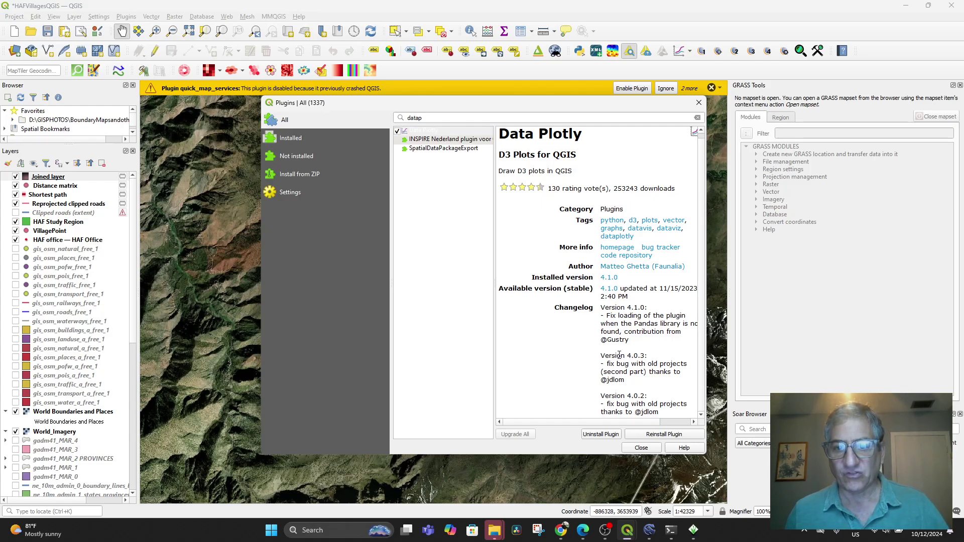
{"action": "left_click", "coordinate": [446, 141]}
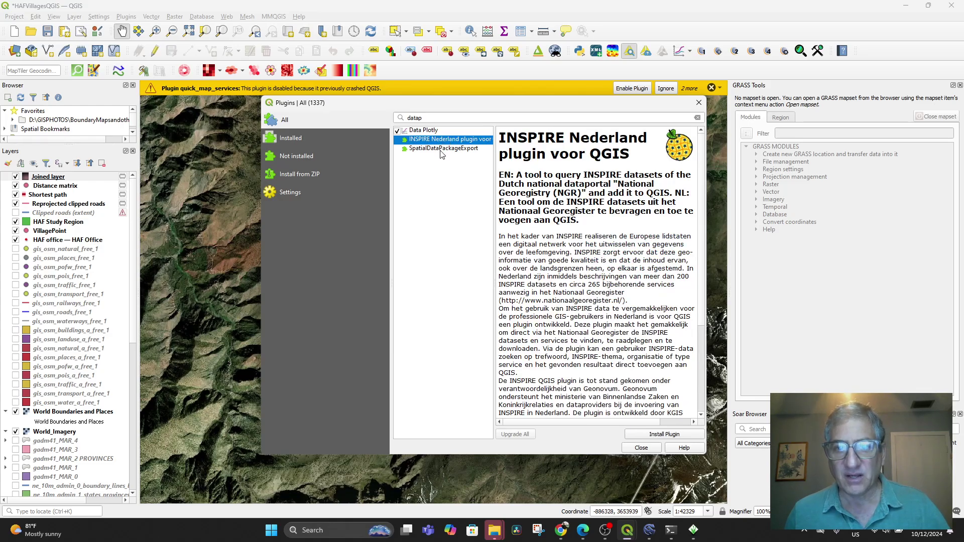
{"action": "left_click", "coordinate": [437, 149]}
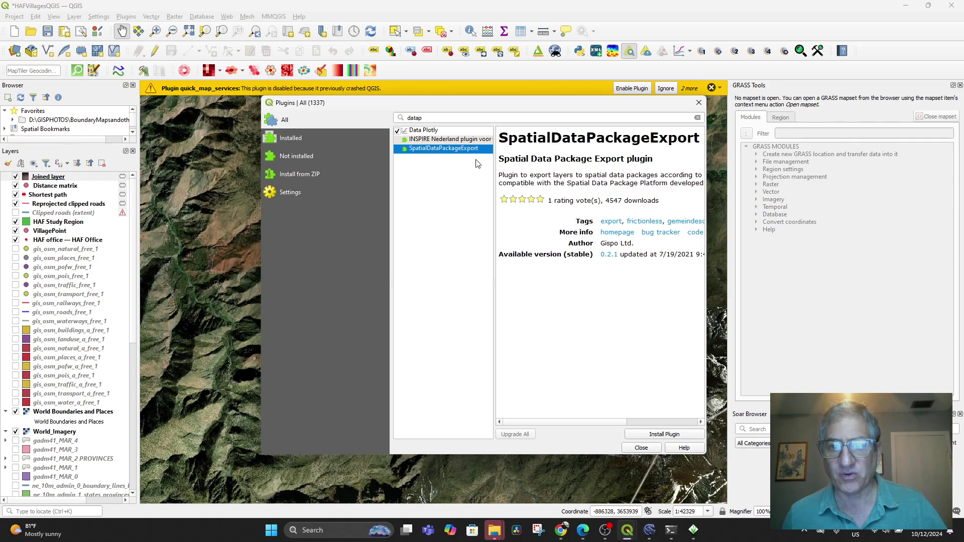
{"action": "left_click", "coordinate": [429, 133]}
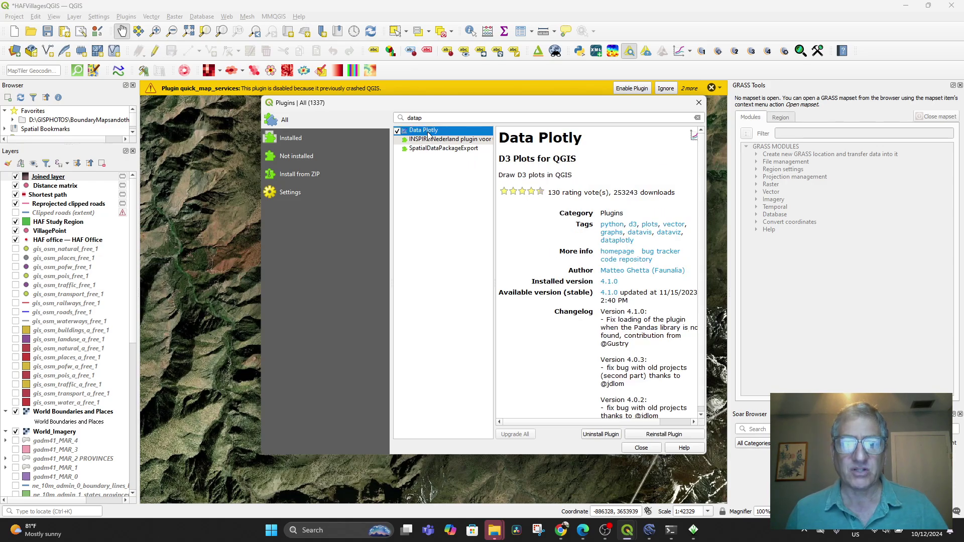
{"action": "left_click", "coordinate": [640, 448]}
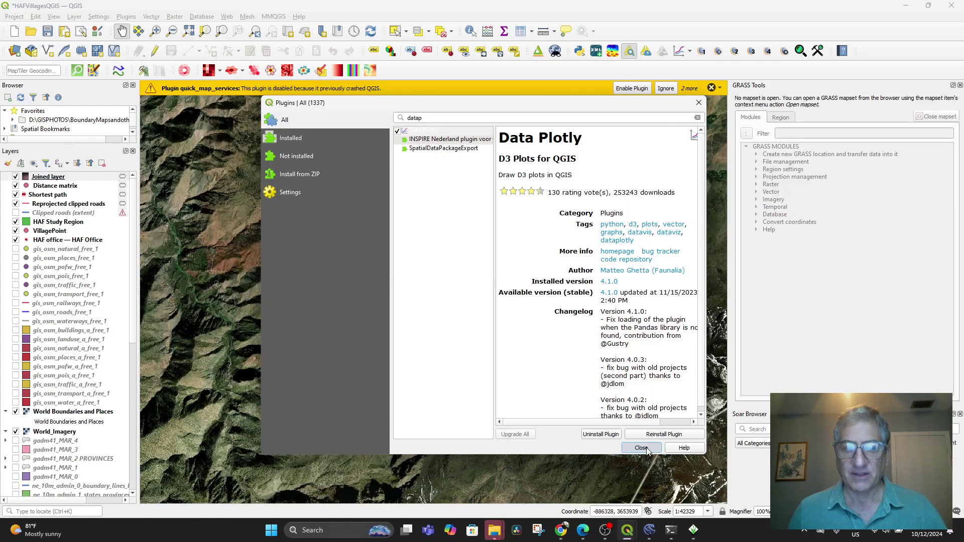
Switch to the ChatGPT conversation in Chrome and read its plugin recommendations from network analysis through project management and reporting.
{"action": "left_click", "coordinate": [560, 530]}
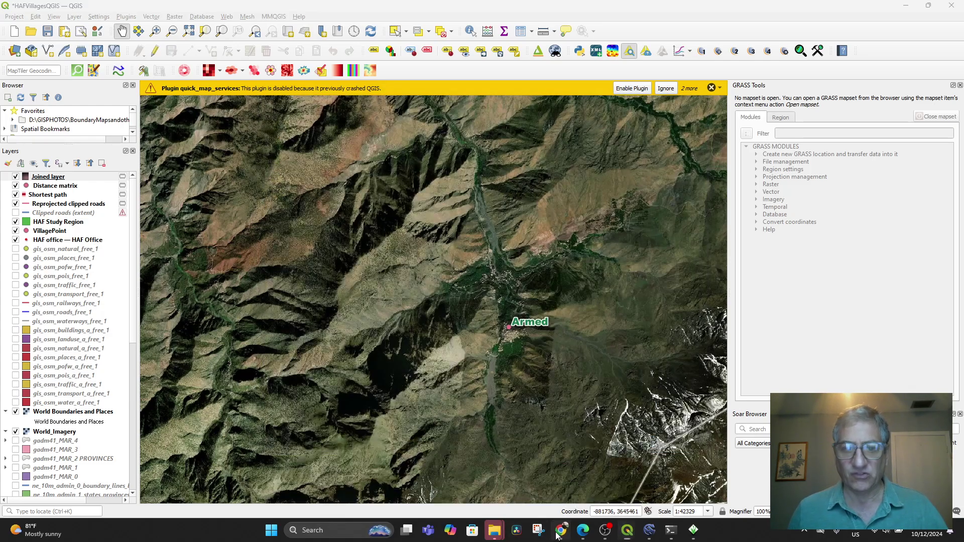
{"action": "scroll", "coordinate": [536, 288], "scroll_direction": "up", "scroll_amount": 10}
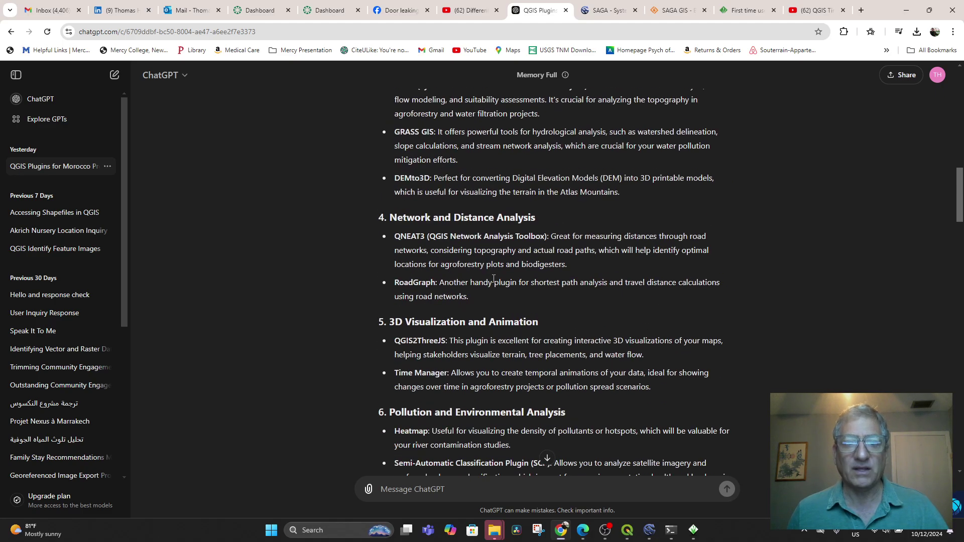
{"action": "scroll", "coordinate": [549, 287], "scroll_direction": "down", "scroll_amount": 3}
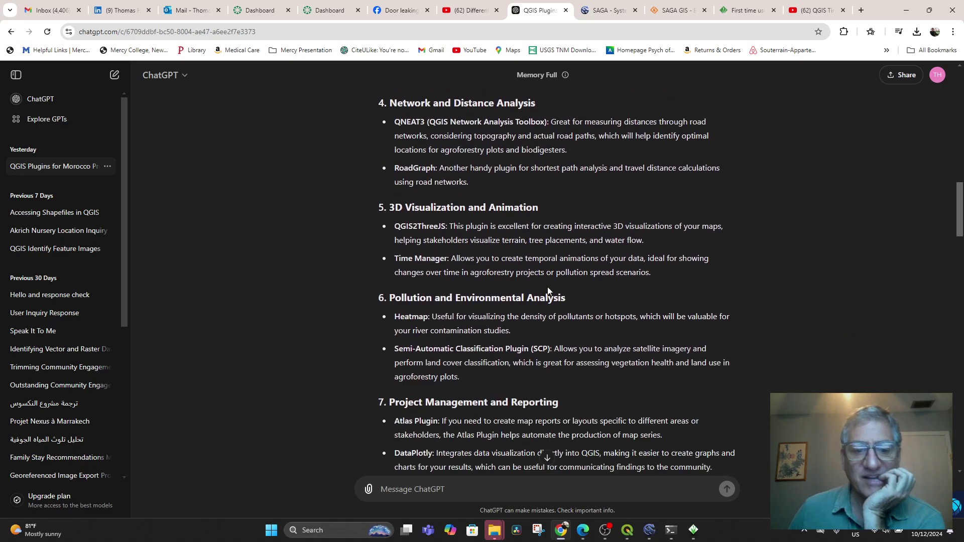
{"action": "scroll", "coordinate": [510, 390], "scroll_direction": "down", "scroll_amount": 1}
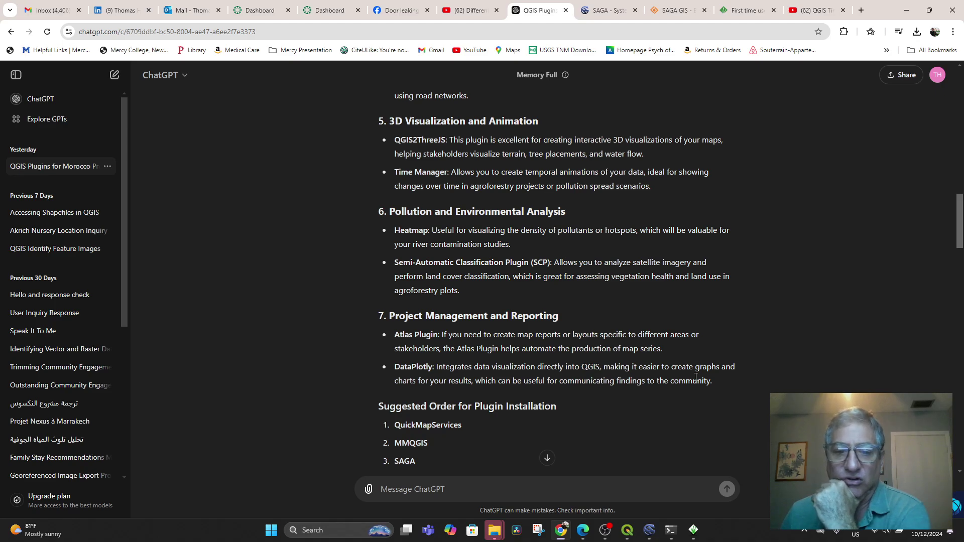
{"action": "scroll", "coordinate": [697, 380], "scroll_direction": "up", "scroll_amount": 1}
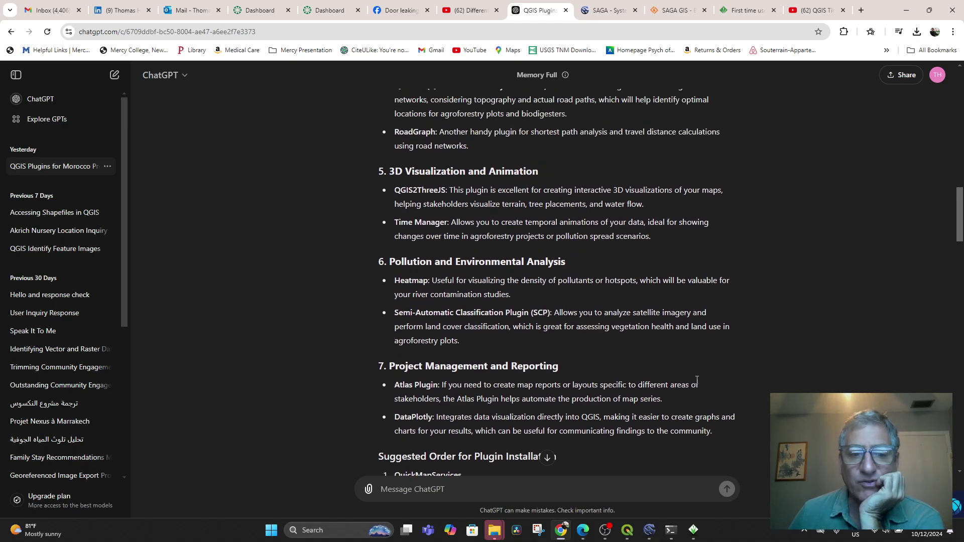
{"action": "scroll", "coordinate": [513, 377], "scroll_direction": "up", "scroll_amount": 2}
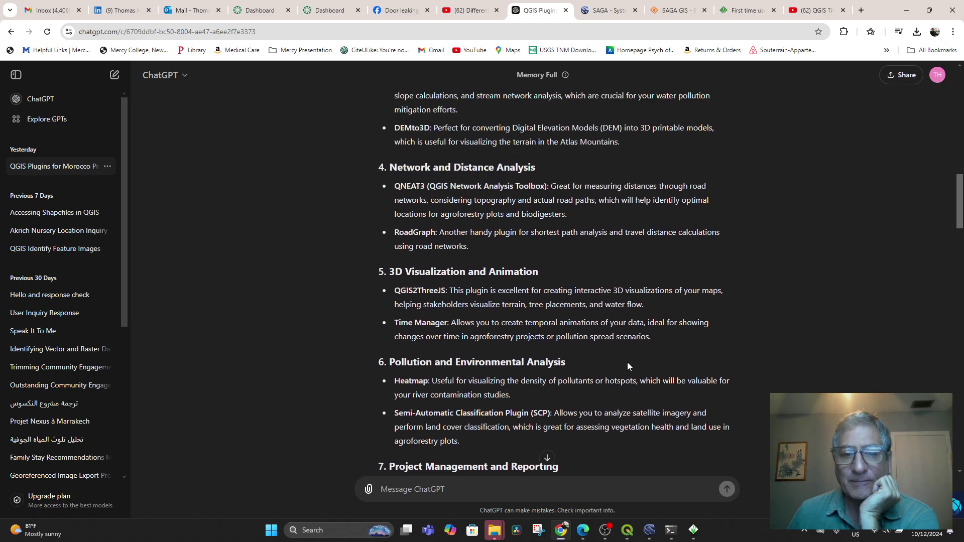
Examine ChatGPT's recommendations for core plugins, vector and raster analysis, and suitability analysis and hydrology.
{"action": "scroll", "coordinate": [627, 362], "scroll_direction": "up", "scroll_amount": 14}
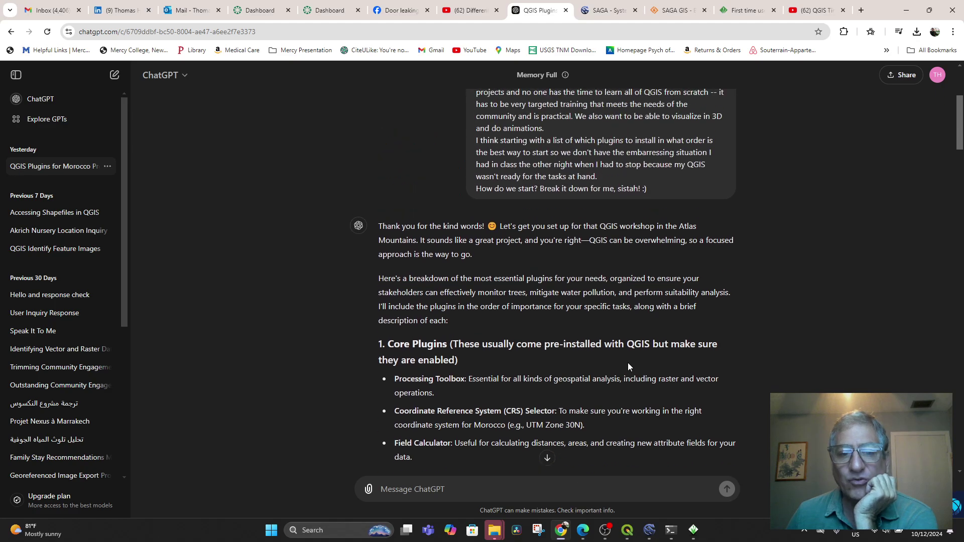
{"action": "scroll", "coordinate": [628, 362], "scroll_direction": "down", "scroll_amount": 4}
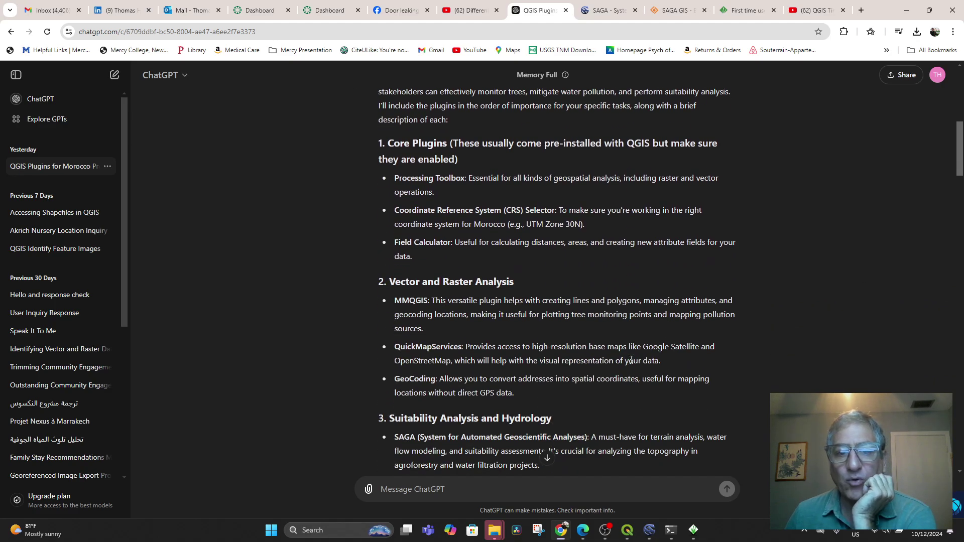
{"action": "scroll", "coordinate": [635, 356], "scroll_direction": "up", "scroll_amount": 2}
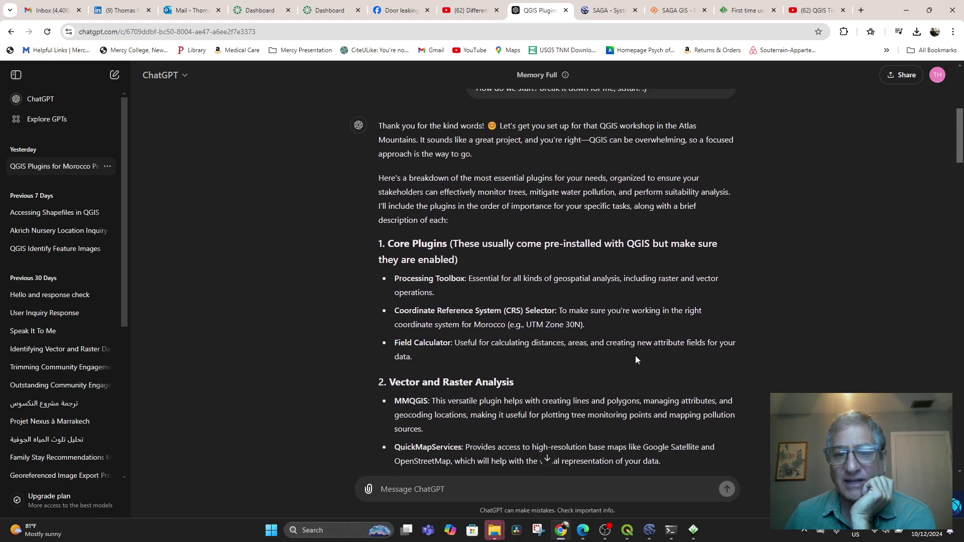
{"action": "scroll", "coordinate": [635, 356], "scroll_direction": "down", "scroll_amount": 3}
{"action": "scroll", "coordinate": [635, 356], "scroll_direction": "up", "scroll_amount": 2}
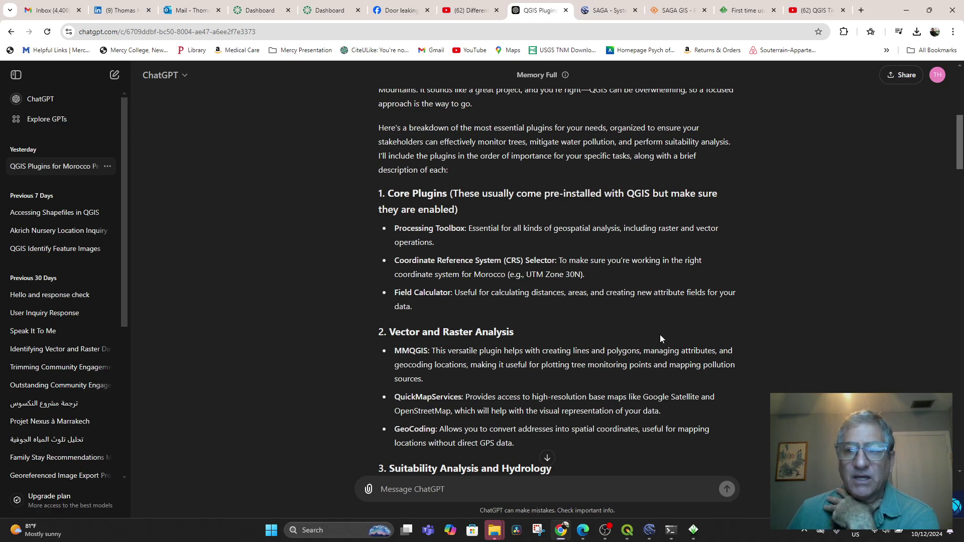
{"action": "scroll", "coordinate": [627, 326], "scroll_direction": "up", "scroll_amount": 5}
{"action": "scroll", "coordinate": [592, 314], "scroll_direction": "down", "scroll_amount": 8}
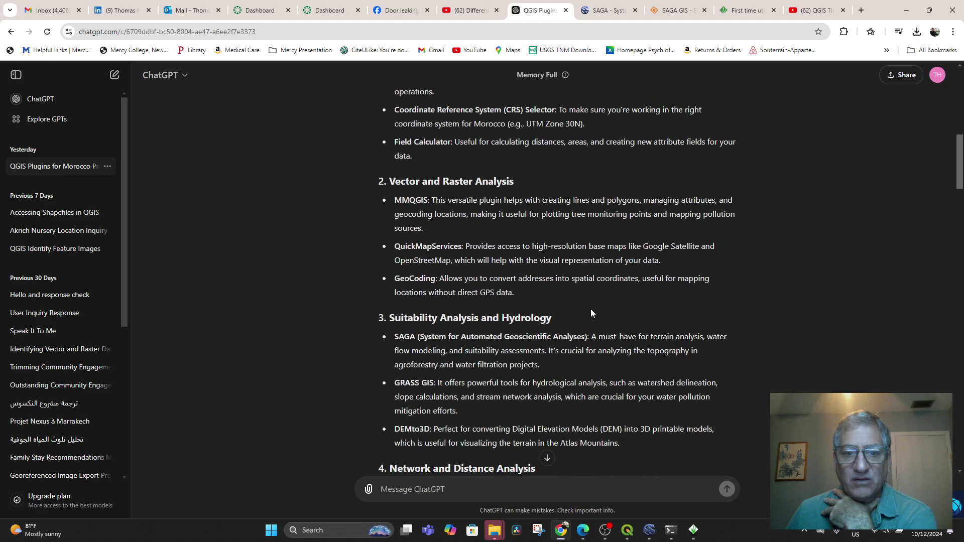
{"action": "scroll", "coordinate": [590, 312], "scroll_direction": "down", "scroll_amount": 3}
{"action": "scroll", "coordinate": [591, 311], "scroll_direction": "up", "scroll_amount": 4}
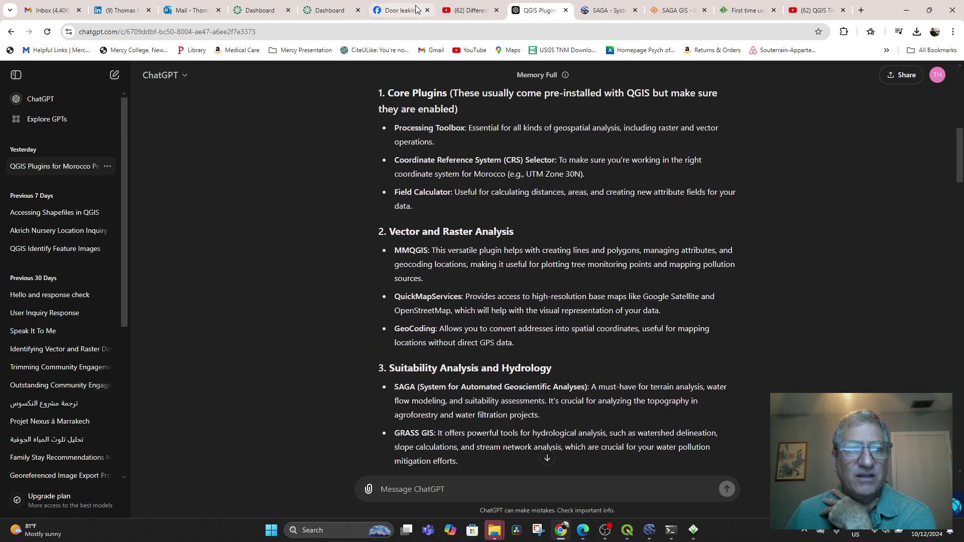
Open the PCGS "Envisioning Sustainability" Facebook group and read its full post of the QGIS plugin conversation.
{"action": "left_click", "coordinate": [400, 12]}
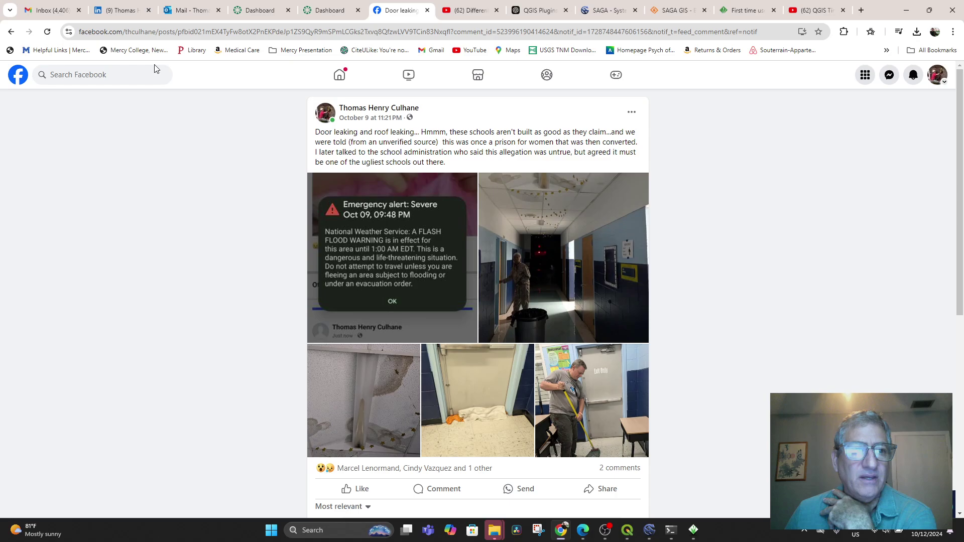
{"action": "left_click", "coordinate": [102, 76]}
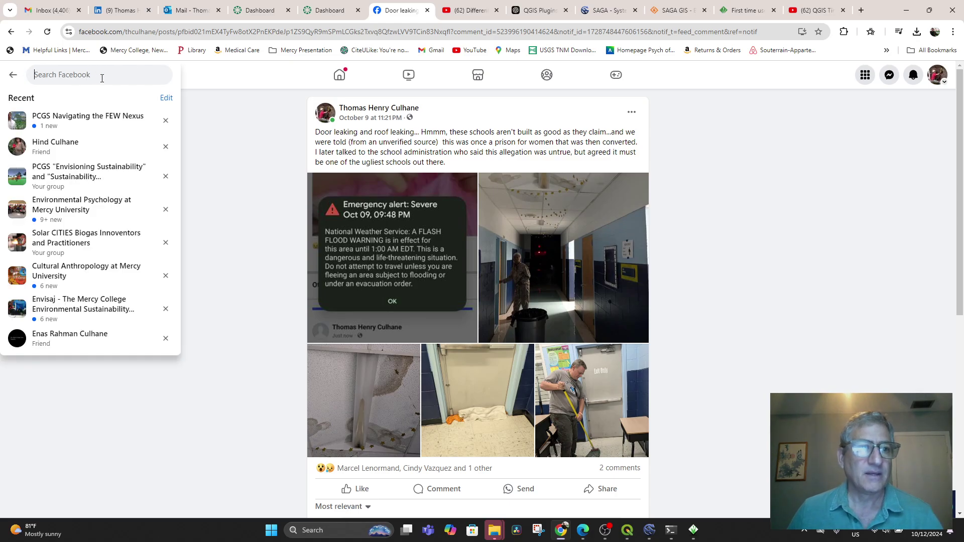
{"action": "left_click", "coordinate": [117, 178]}
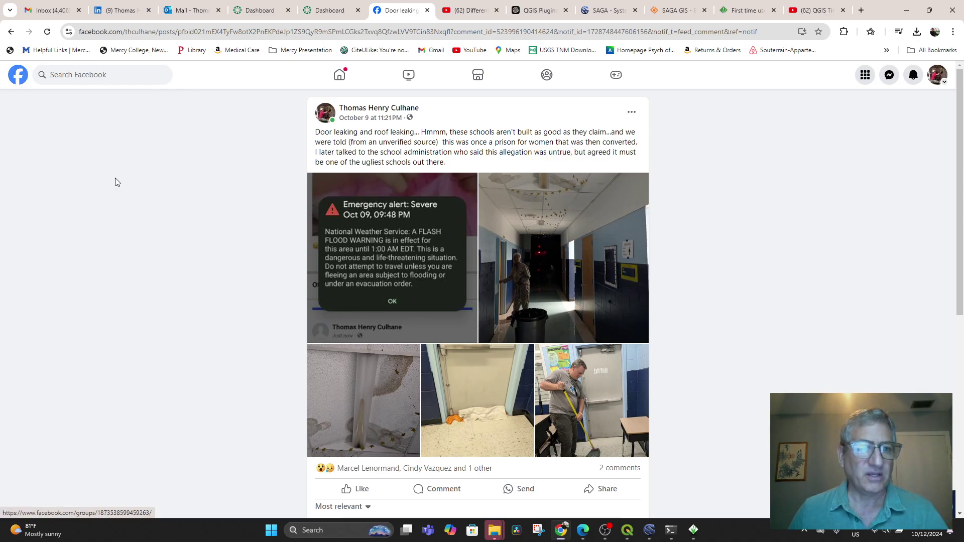
{"action": "scroll", "coordinate": [473, 257], "scroll_direction": "down", "scroll_amount": 5}
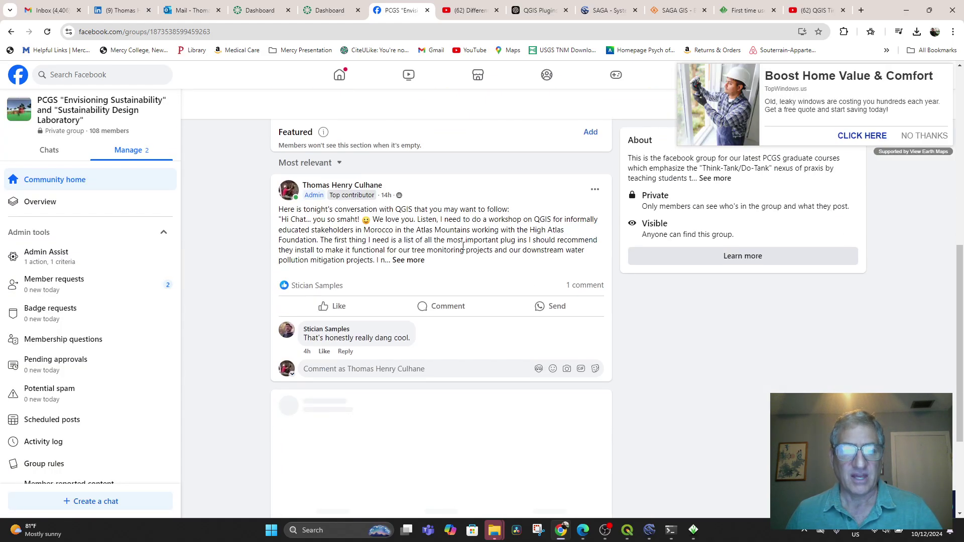
{"action": "left_click", "coordinate": [410, 260]}
{"action": "scroll", "coordinate": [452, 255], "scroll_direction": "down", "scroll_amount": 20}
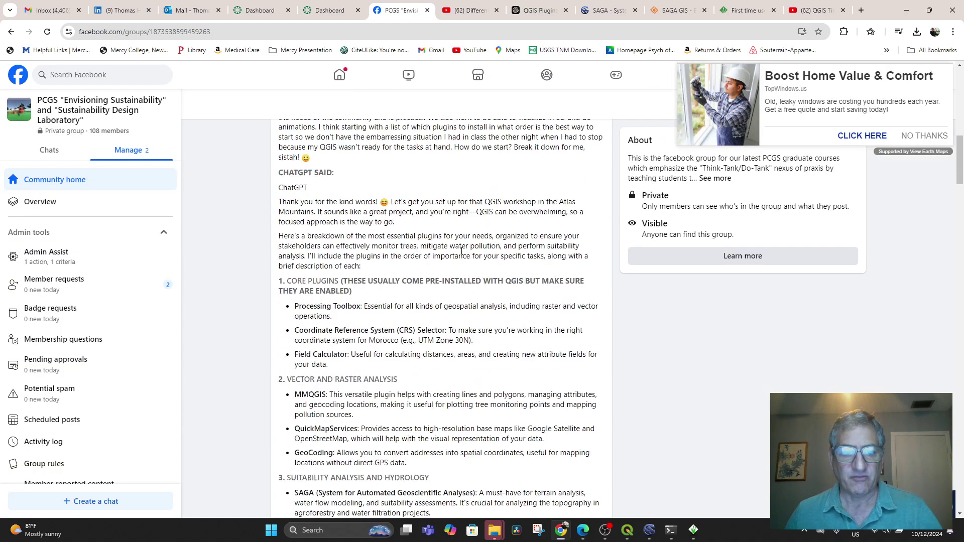
{"action": "scroll", "coordinate": [451, 255], "scroll_direction": "down", "scroll_amount": 7}
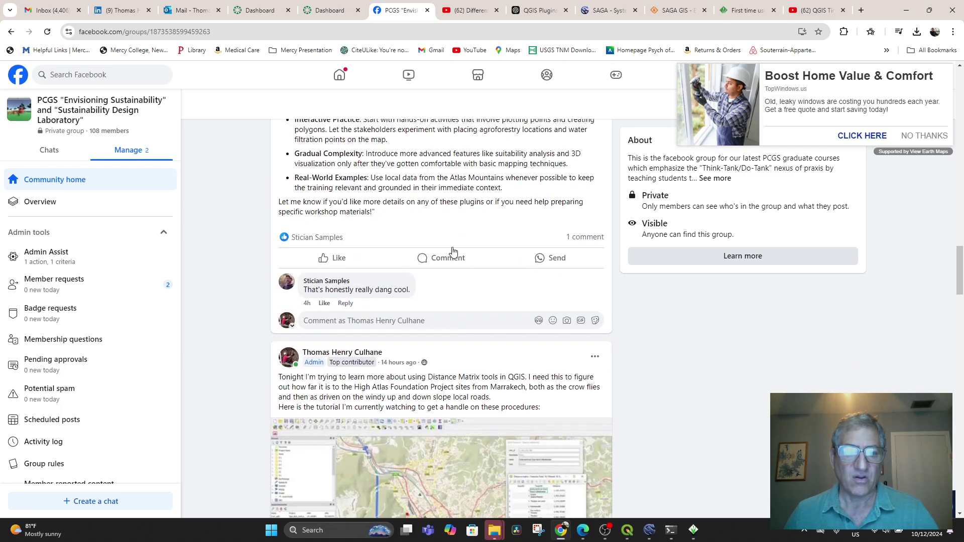
{"action": "scroll", "coordinate": [481, 268], "scroll_direction": "up", "scroll_amount": 5}
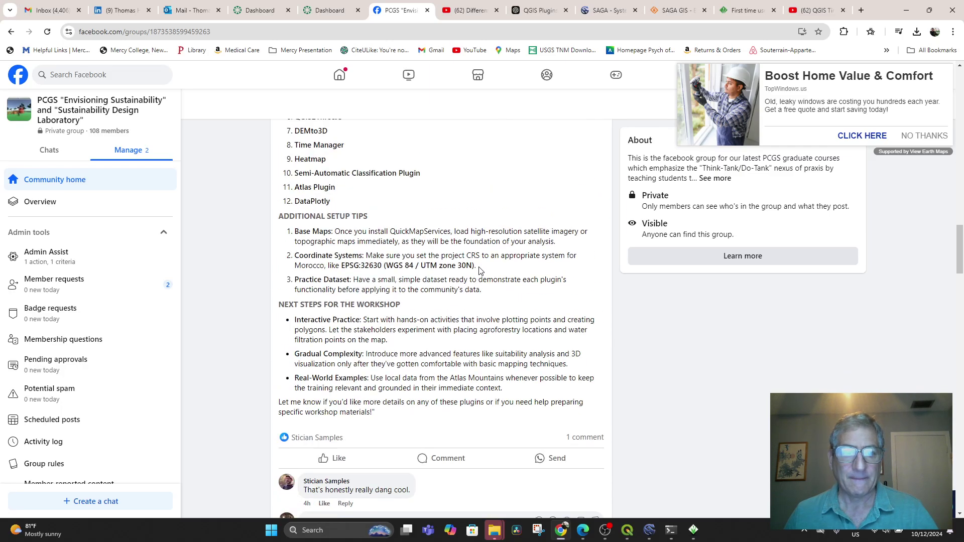
{"action": "scroll", "coordinate": [397, 414], "scroll_direction": "down", "scroll_amount": 7}
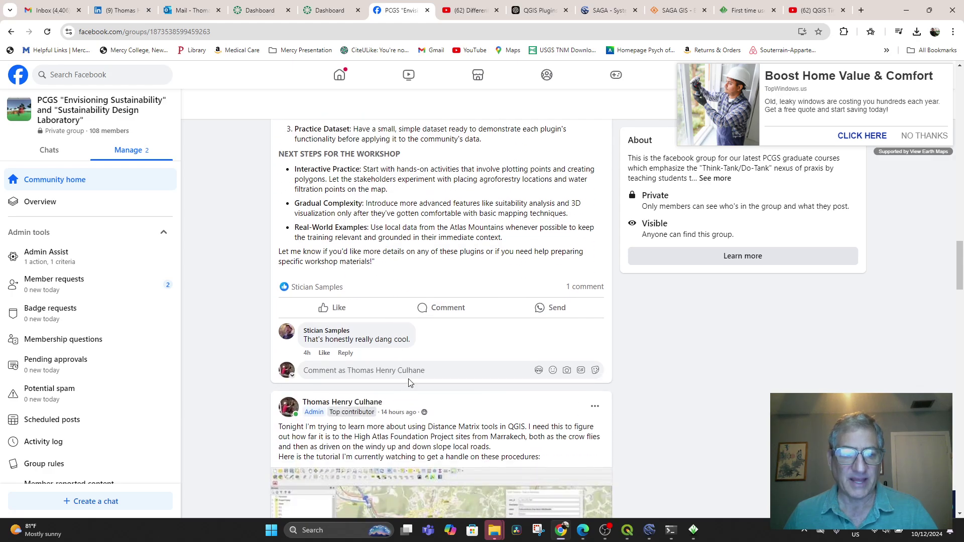
Look through the group's QGIS Distance Matrix tutorial post, its comments and the neighbouring posts.
{"action": "scroll", "coordinate": [421, 377], "scroll_direction": "down", "scroll_amount": 10}
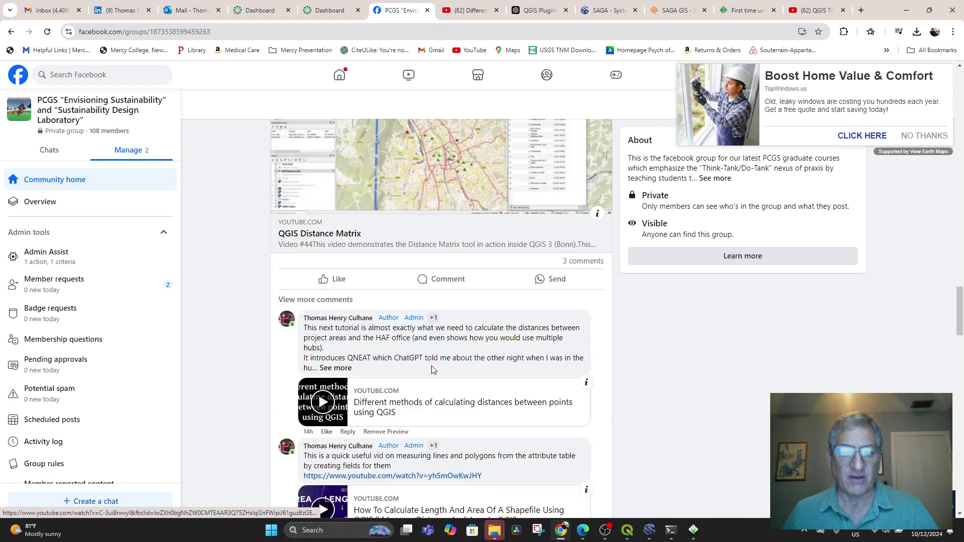
{"action": "scroll", "coordinate": [433, 369], "scroll_direction": "up", "scroll_amount": 2}
{"action": "scroll", "coordinate": [433, 370], "scroll_direction": "down", "scroll_amount": 6}
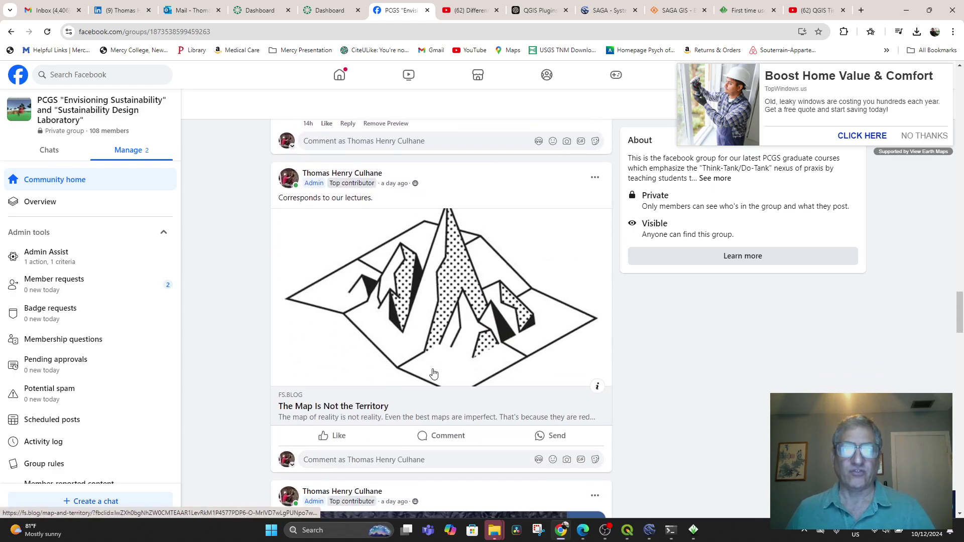
{"action": "scroll", "coordinate": [432, 372], "scroll_direction": "up", "scroll_amount": 20}
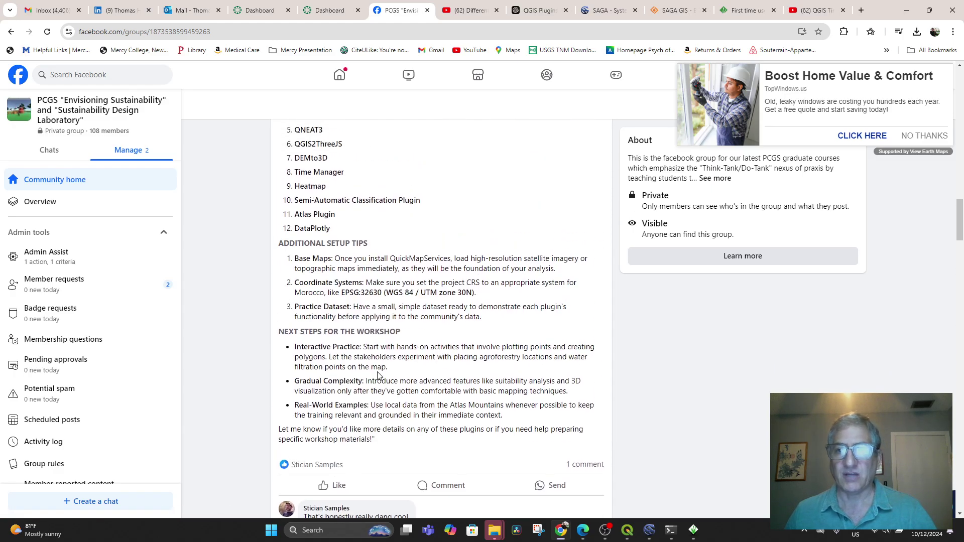
{"action": "scroll", "coordinate": [377, 378], "scroll_direction": "down", "scroll_amount": 15}
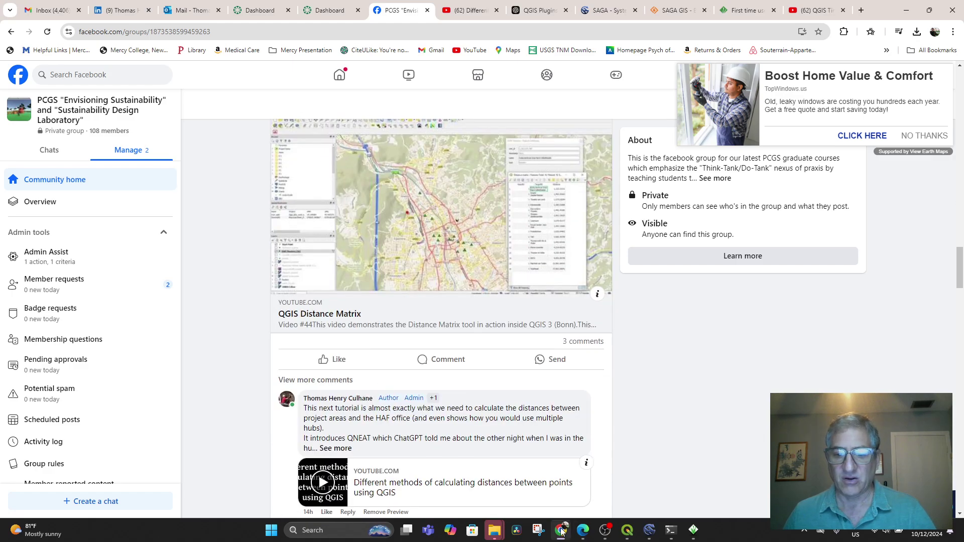
{"action": "mouse_move", "coordinate": [627, 531]}
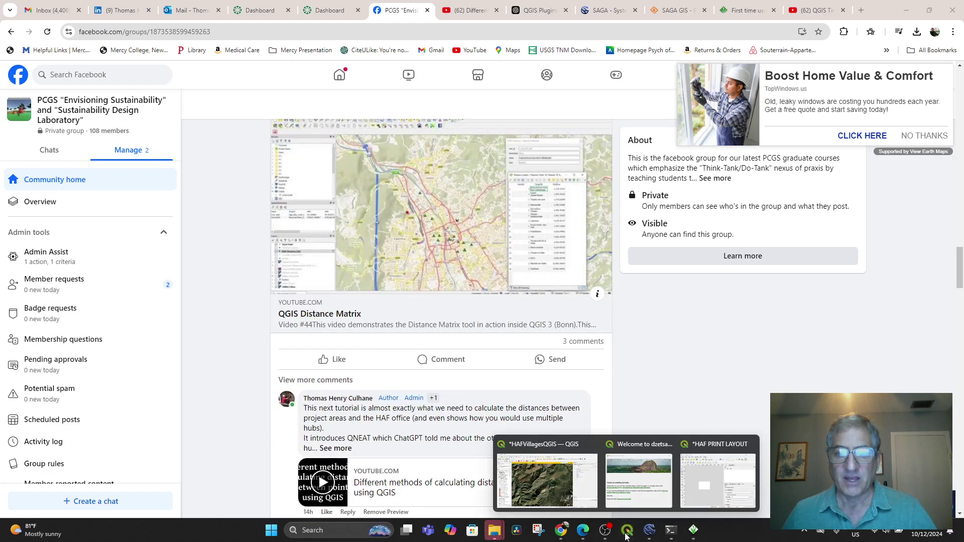
{"action": "left_click", "coordinate": [562, 490]}
{"action": "left_click", "coordinate": [561, 530]}
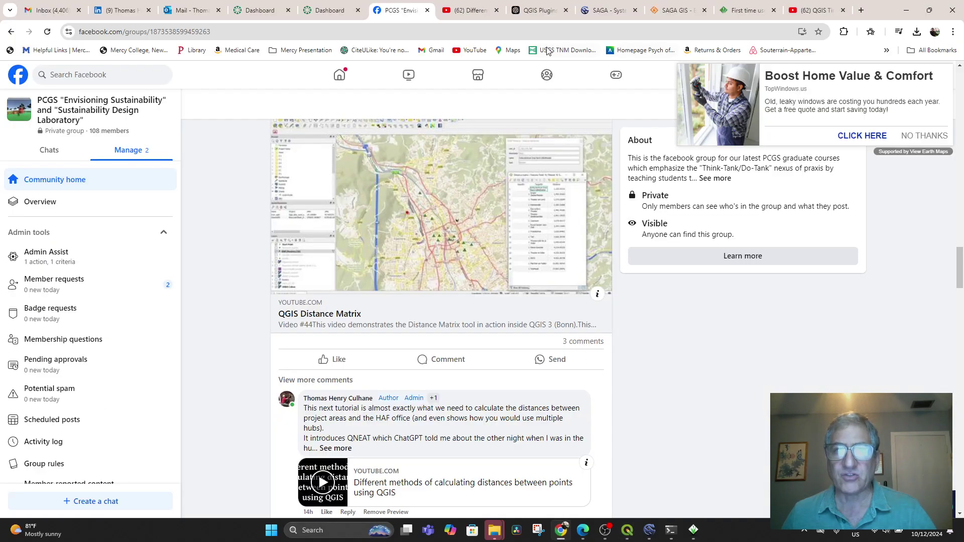
Return to the ChatGPT plugin conversation and read through the setup tips and Atlas instructions to its end.
{"action": "left_click", "coordinate": [533, 10]}
{"action": "scroll", "coordinate": [531, 343], "scroll_direction": "down", "scroll_amount": 4}
{"action": "scroll", "coordinate": [530, 343], "scroll_direction": "up", "scroll_amount": 3}
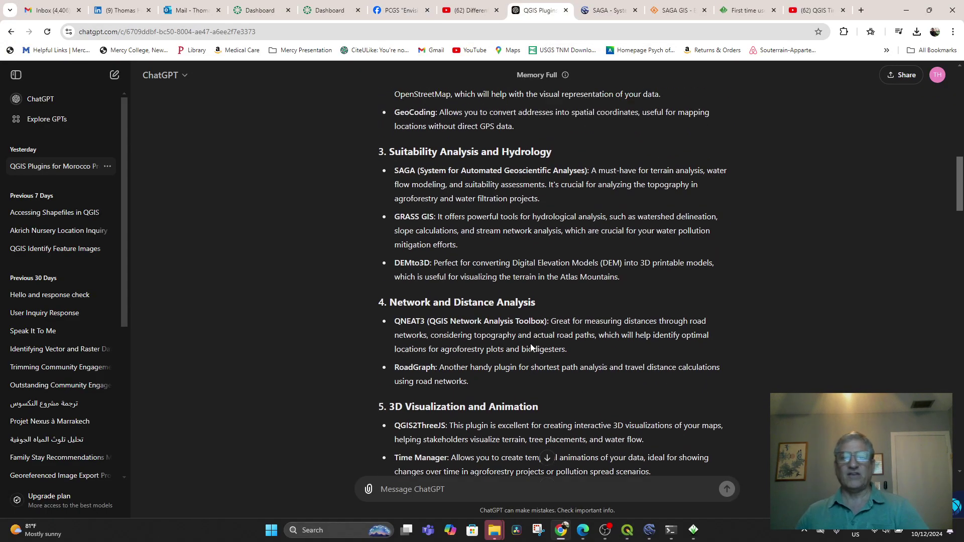
{"action": "scroll", "coordinate": [529, 346], "scroll_direction": "down", "scroll_amount": 20}
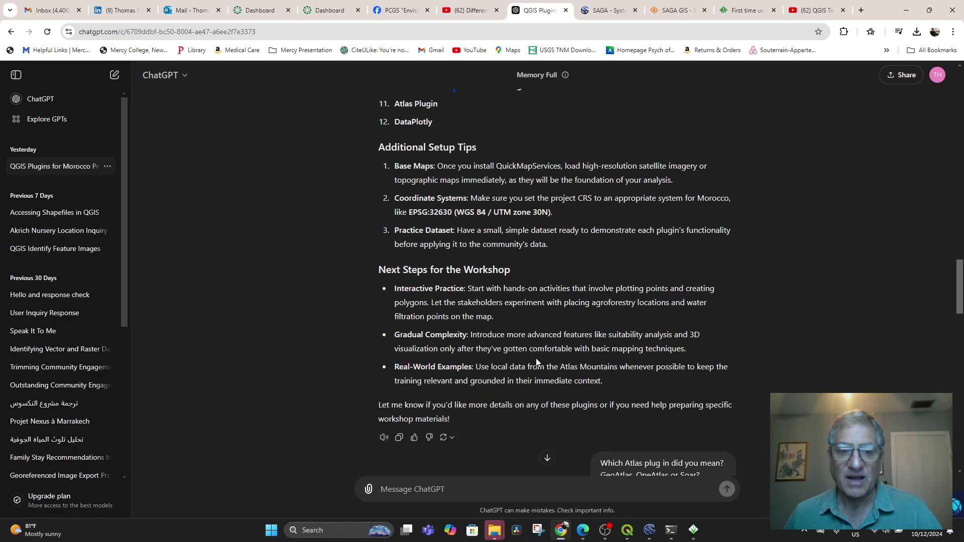
{"action": "scroll", "coordinate": [533, 382], "scroll_direction": "down", "scroll_amount": 12}
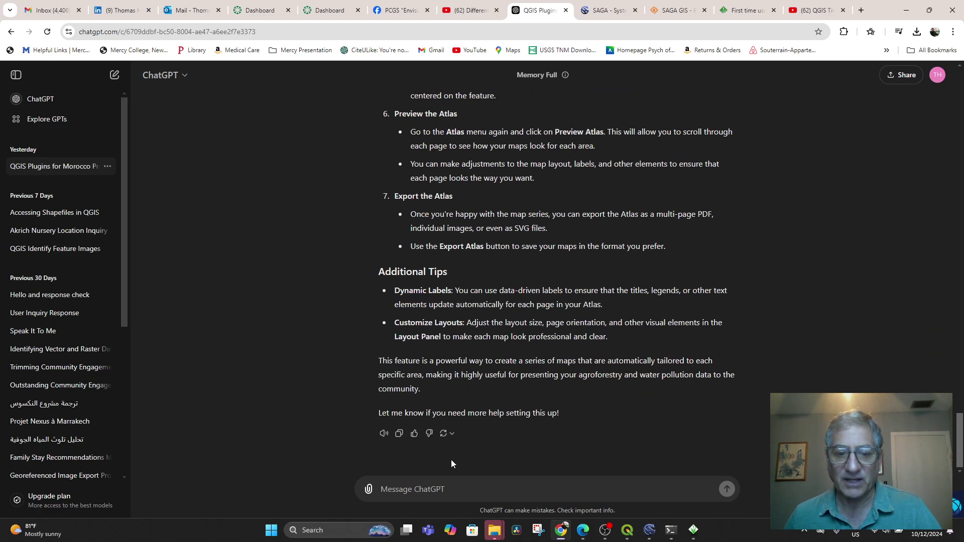
Ask ChatGPT whether to use SAGA and GRASS alone as freestanding programs, with their learning curves, or integrate their processing capabilities into QGIS maps.
{"action": "left_click", "coordinate": [433, 489]}
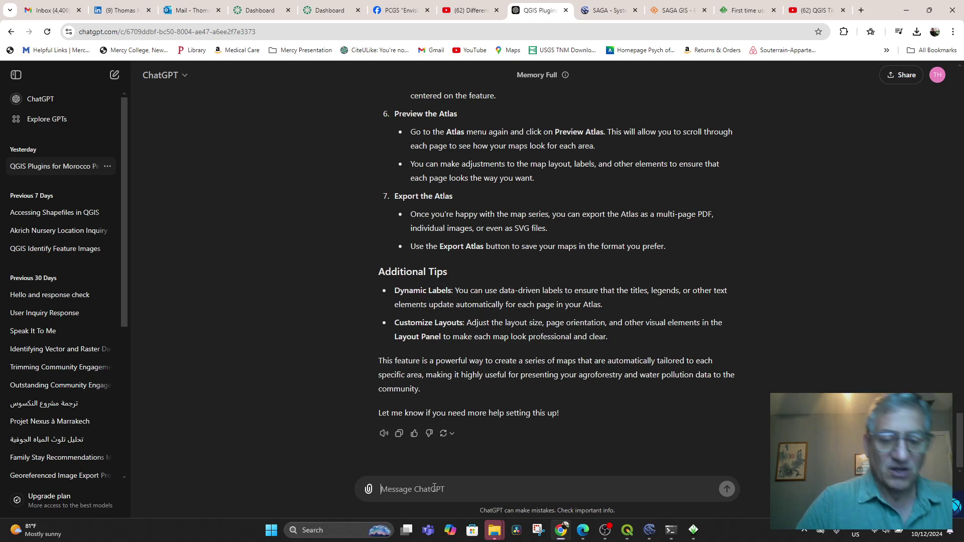
{"action": "type", "text": "Would I use"}
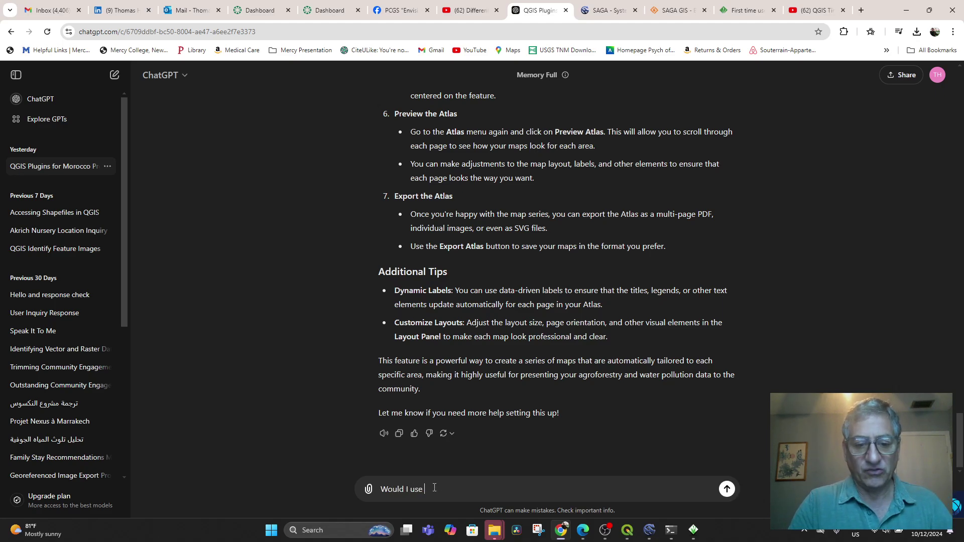
{"action": "type", "text": "SAGA an"}
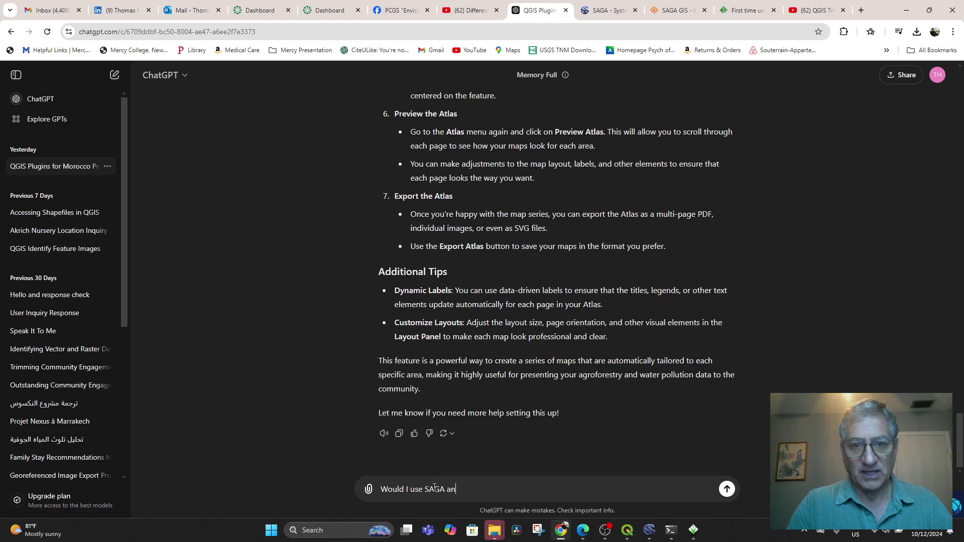
{"action": "type", "text": "d G"}
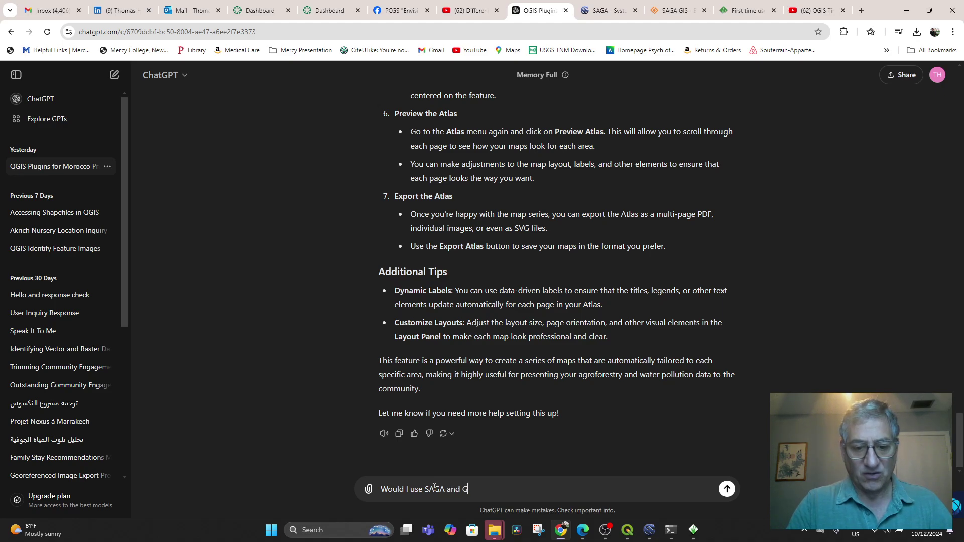
{"action": "type", "text": "RASS a"}
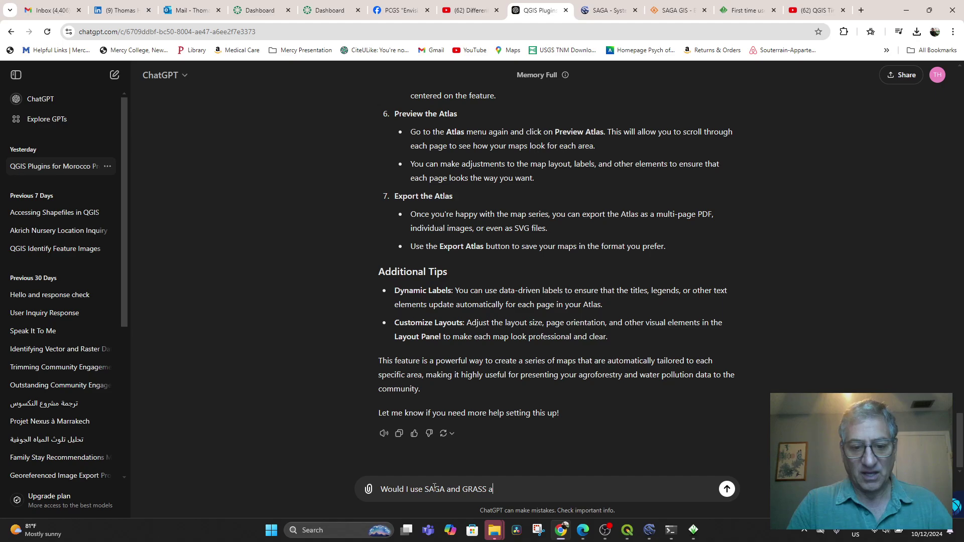
{"action": "type", "text": "lone as freest"}
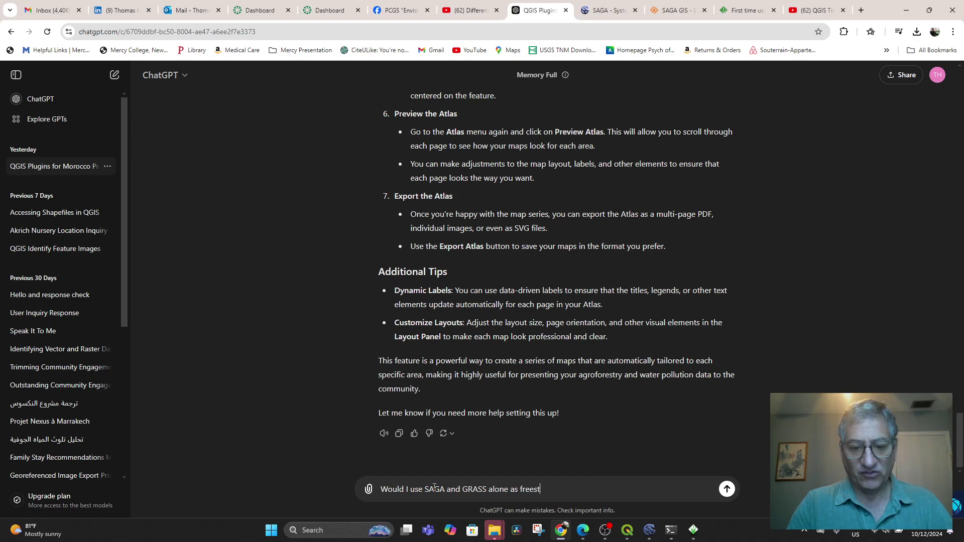
{"action": "type", "text": "anding programs"}
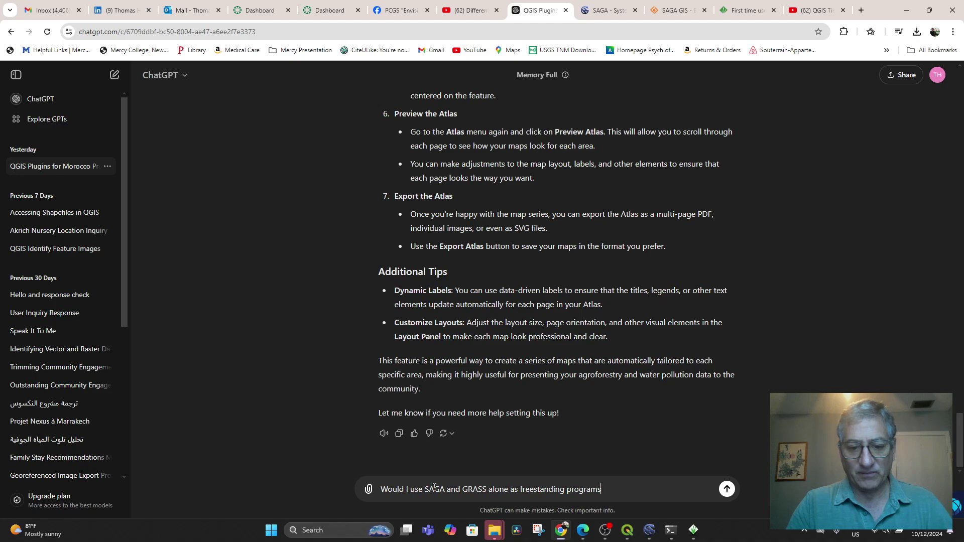
{"action": "type", "text": " (and go throu"}
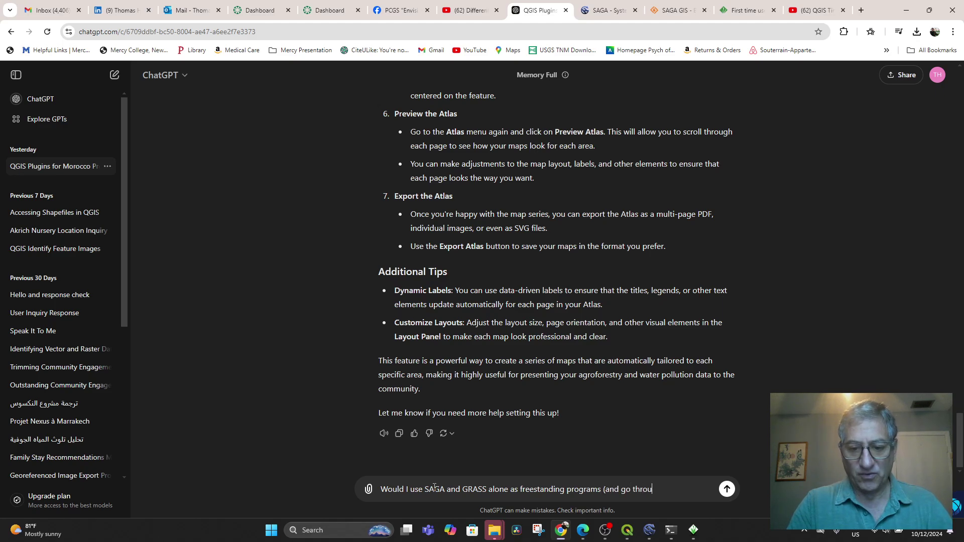
{"action": "type", "text": "gh their learning"}
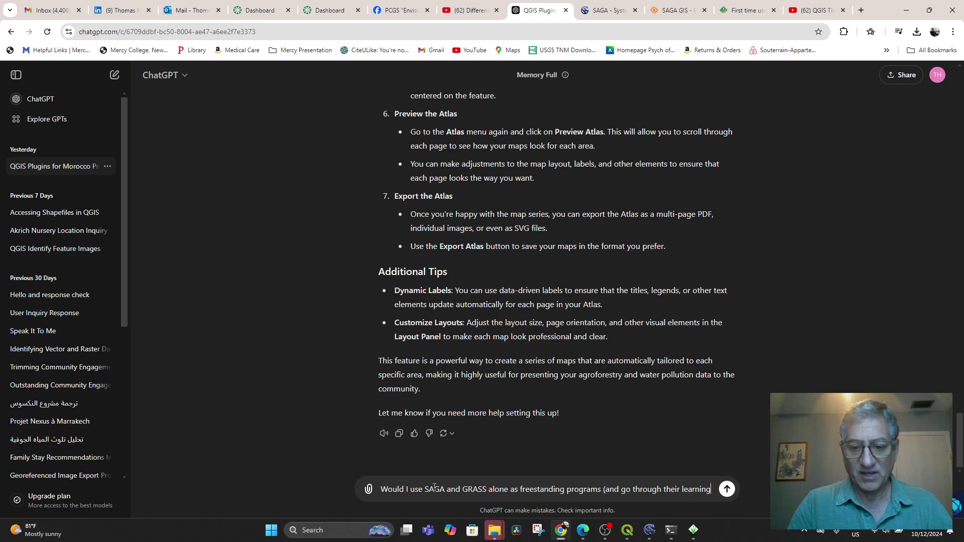
{"action": "type", "text": " curves) o"}
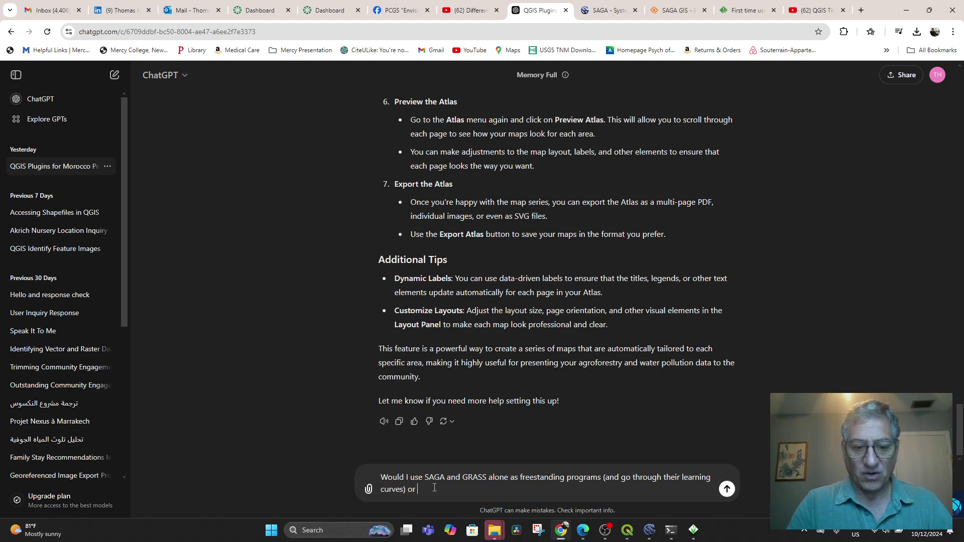
{"action": "type", "text": "r"}
{"action": "type", "text": " by"}
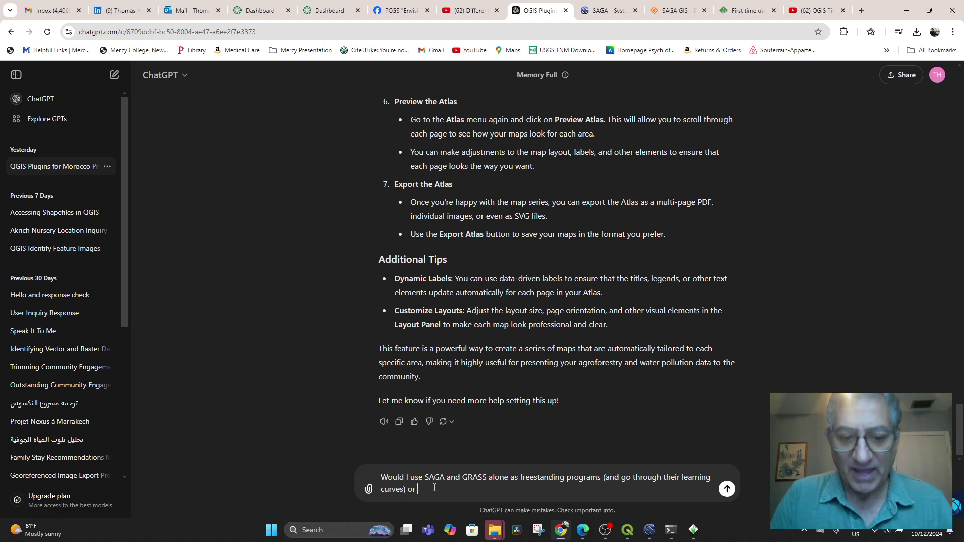
{"action": "type", "text": " having them on"}
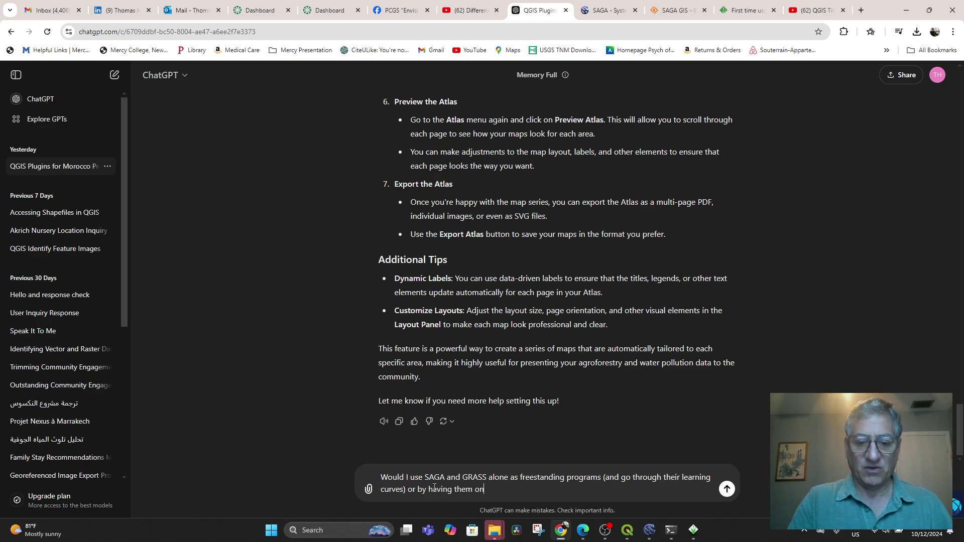
{"action": "type", "text": " my computer can"}
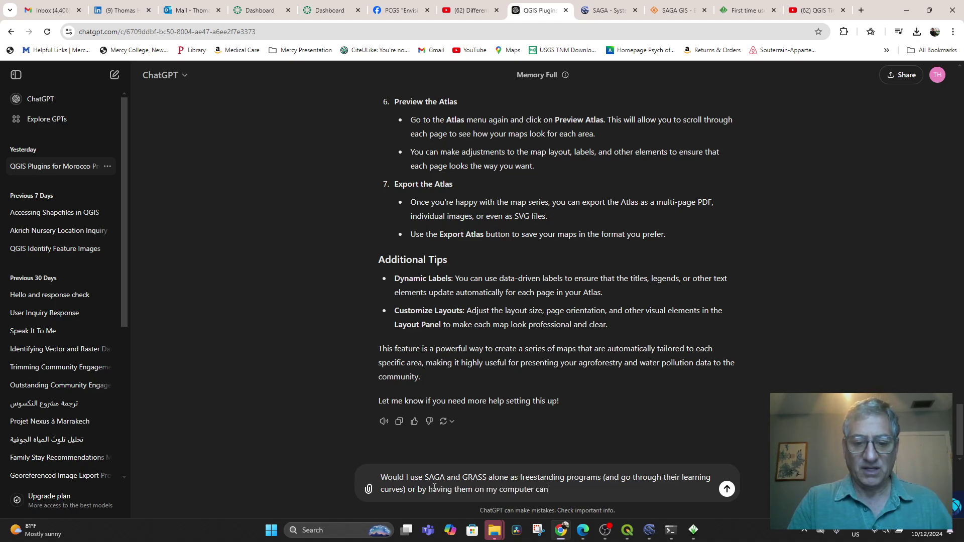
{"action": "type", "text": " I integrate them"}
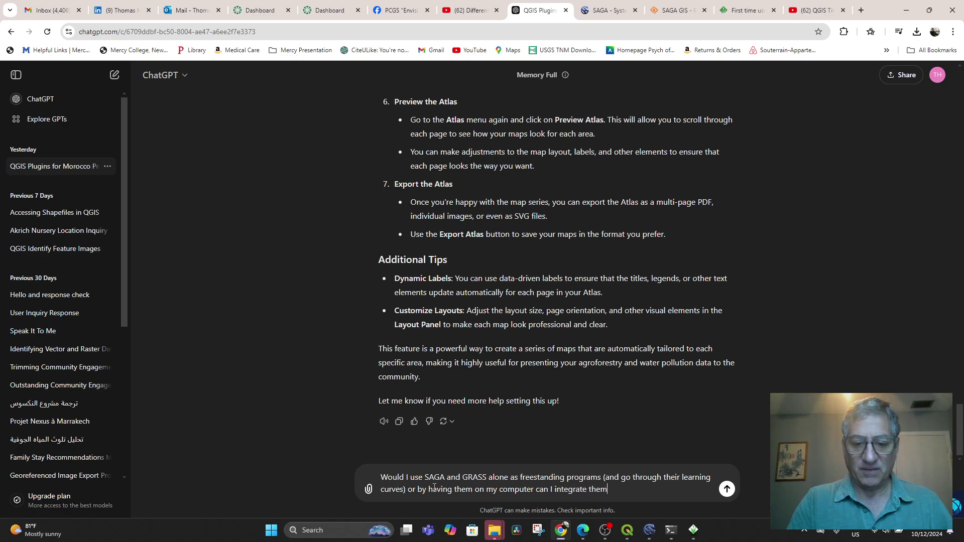
{"action": "type", "text": " into my Q"}
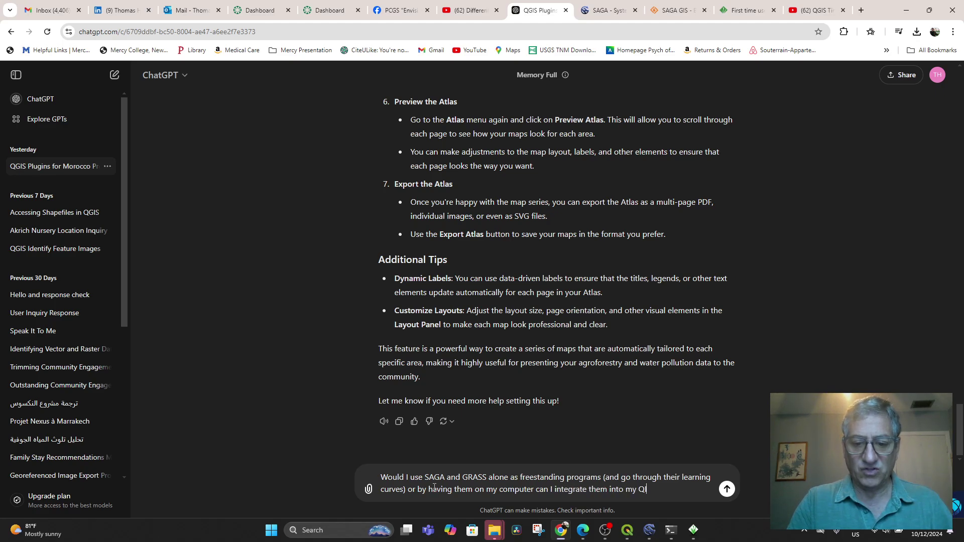
{"action": "type", "text": "GIS maps ("}
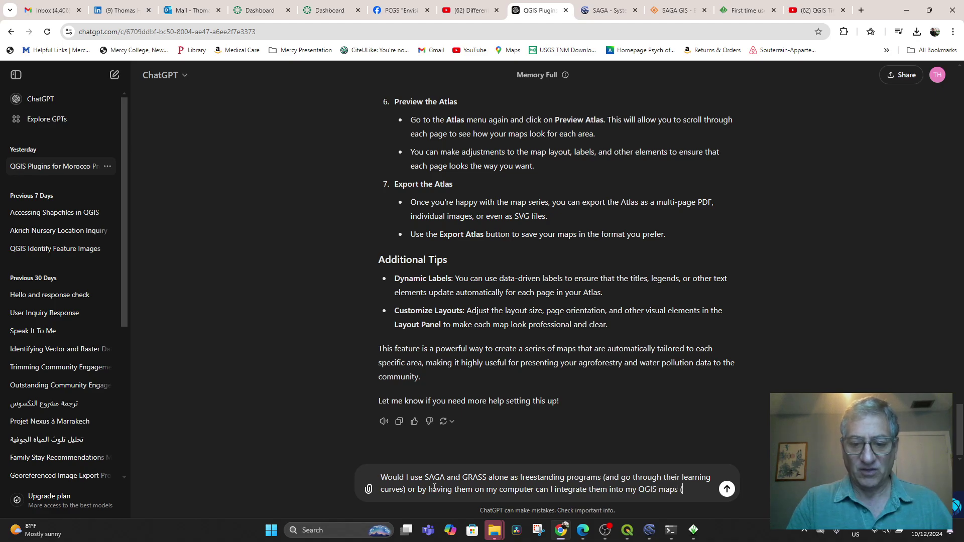
{"action": "type", "text": "or rather, integra"}
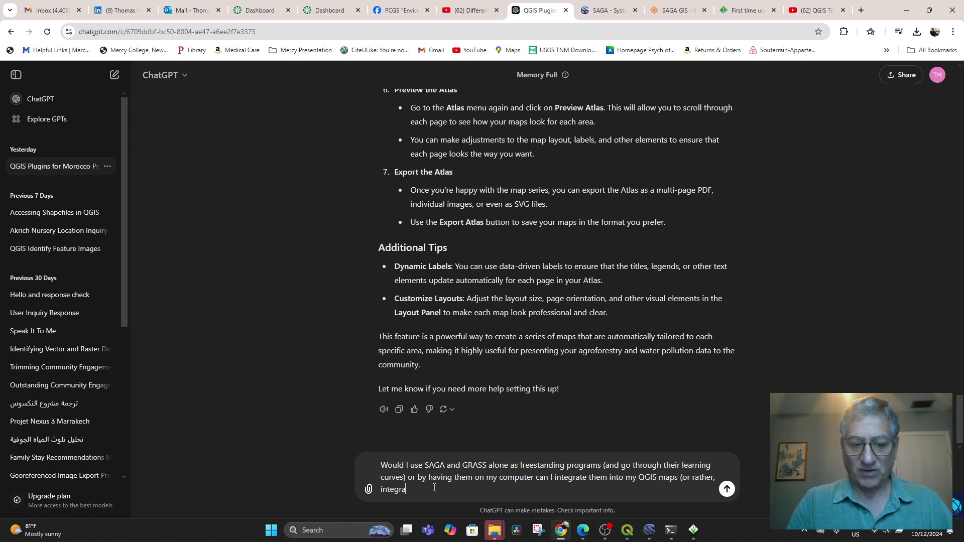
{"action": "type", "text": "te their prov"}
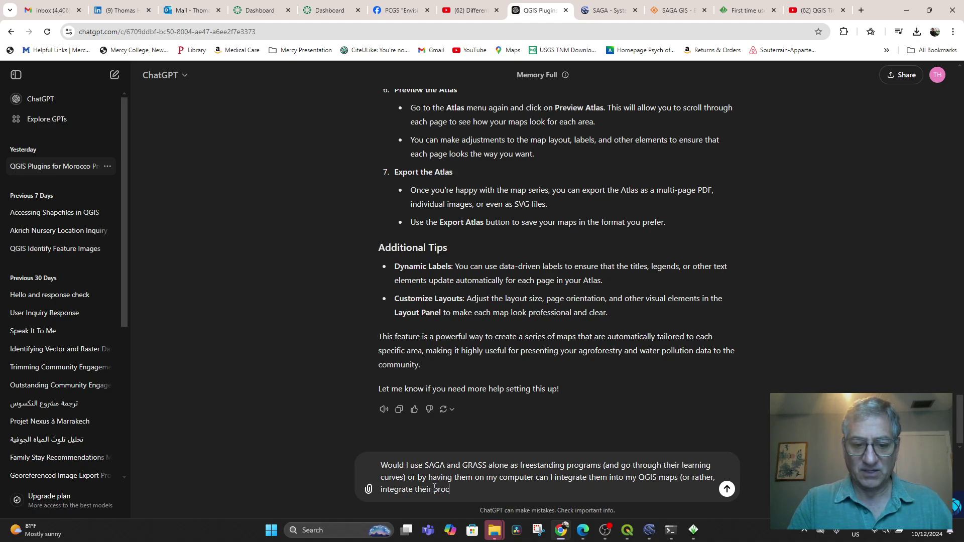
{"action": "type", "text": "essing "}
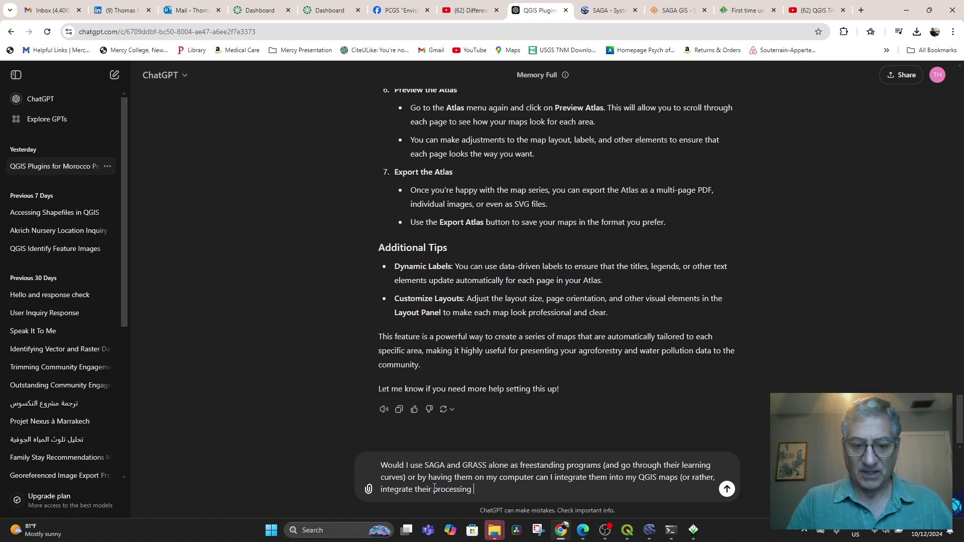
{"action": "type", "text": "capabilities"}
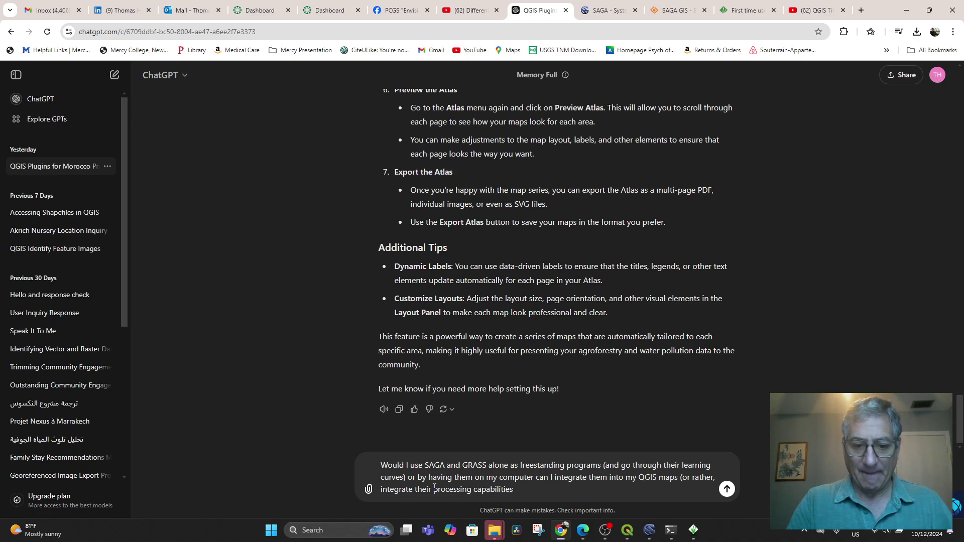
{"action": "type", "text": ")"}
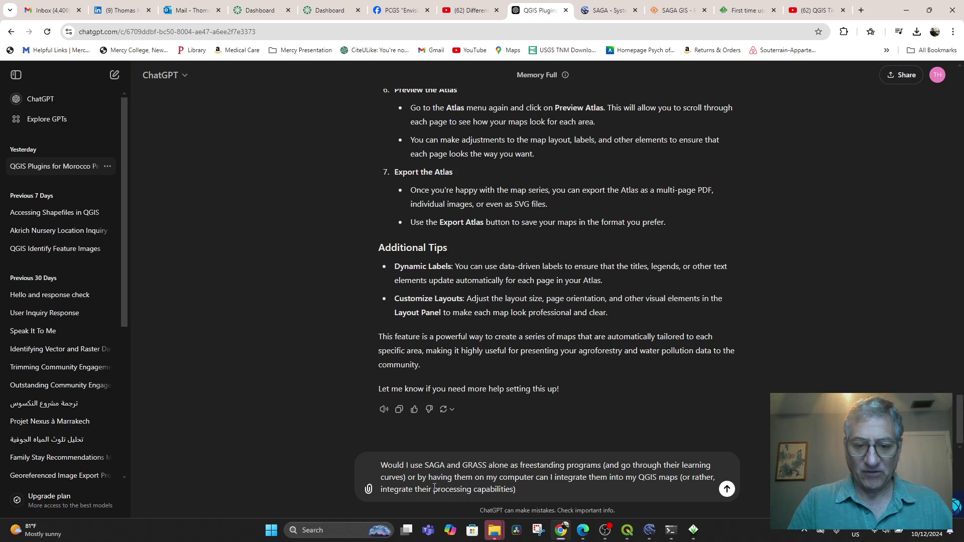
{"action": "type", "text": ">??"}
{"action": "key", "text": "Return"}
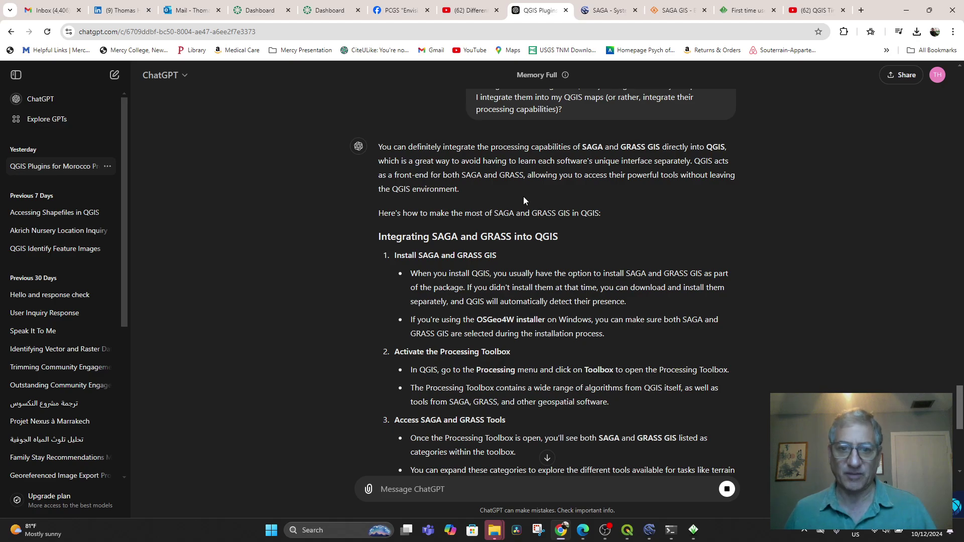
Read the instructions for integrating SAGA and GRASS into QGIS, from installation through setting the right environment.
{"action": "scroll", "coordinate": [587, 198], "scroll_direction": "down", "scroll_amount": 1}
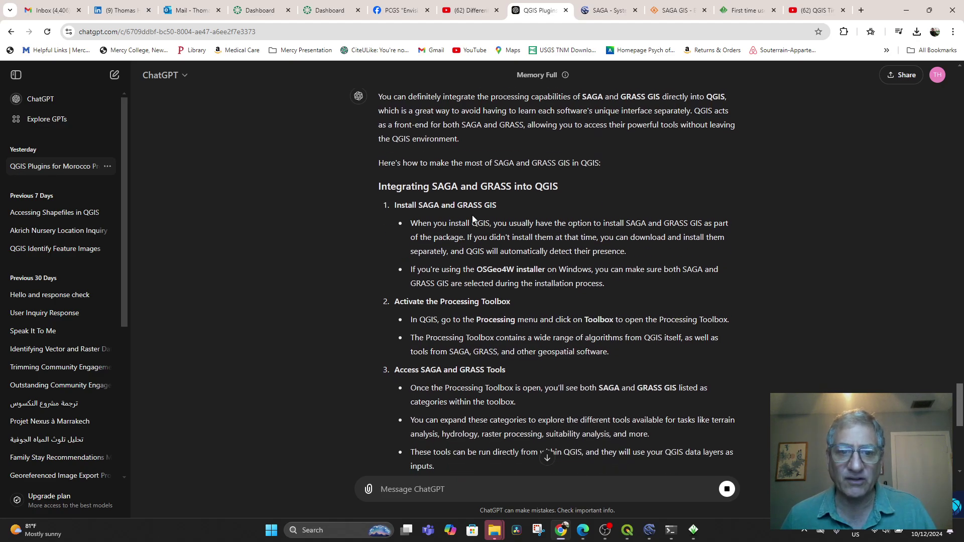
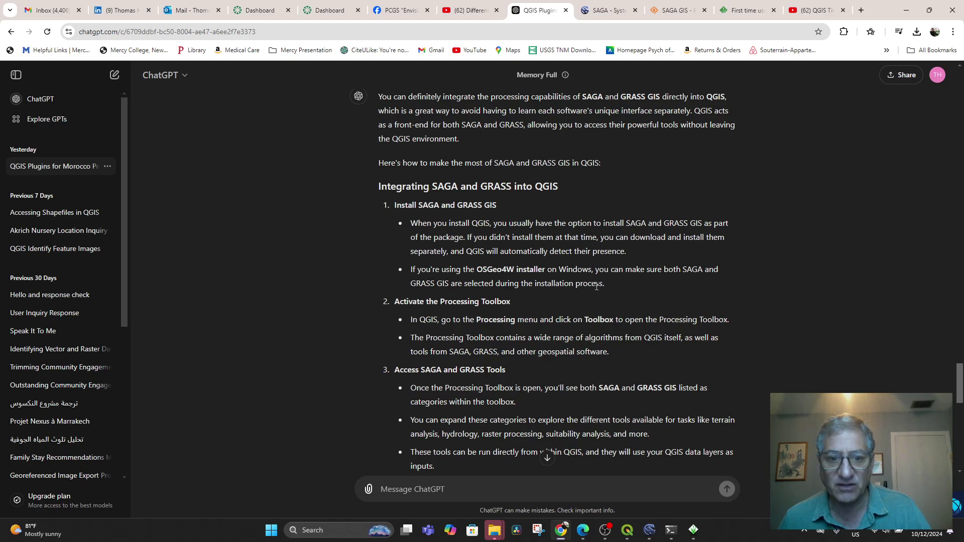
{"action": "scroll", "coordinate": [596, 286], "scroll_direction": "down", "scroll_amount": 3}
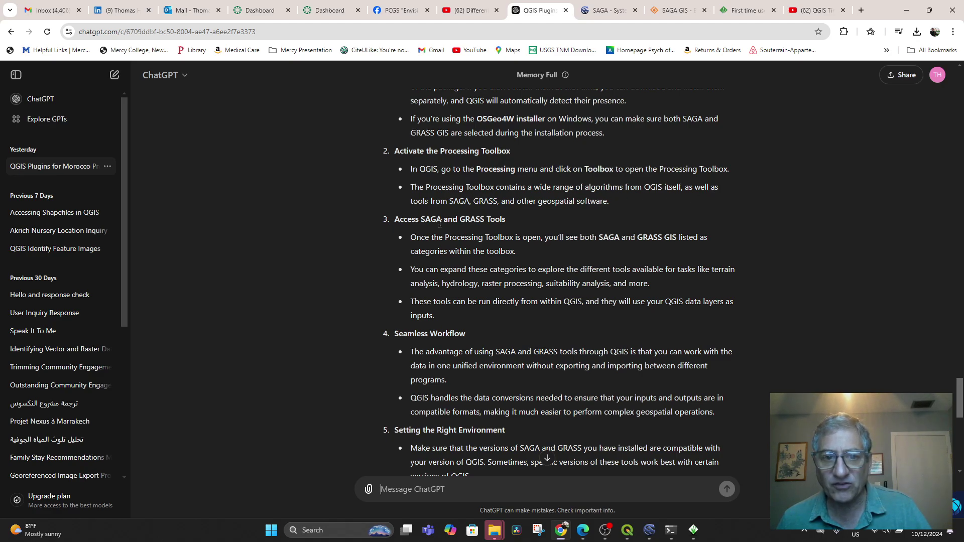
{"action": "scroll", "coordinate": [553, 222], "scroll_direction": "down", "scroll_amount": 1}
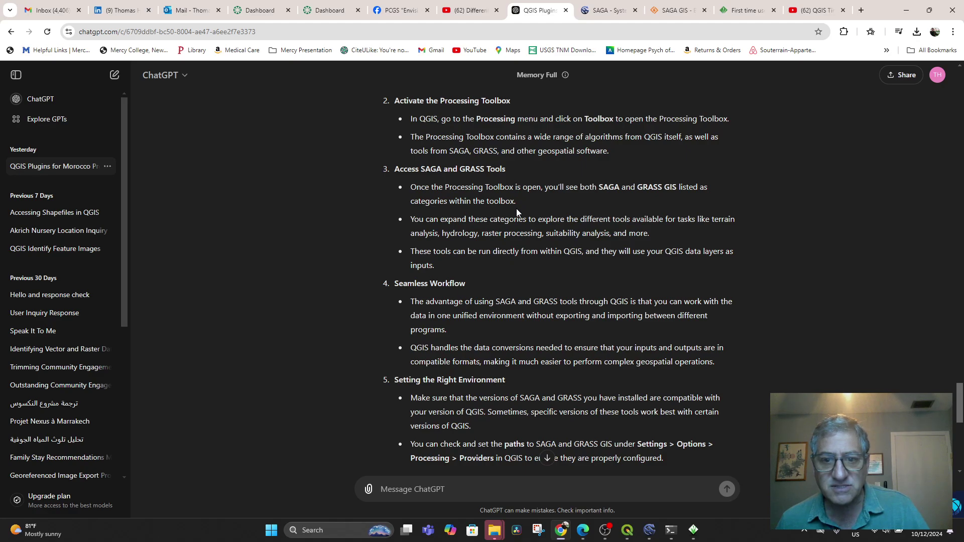
{"action": "scroll", "coordinate": [552, 257], "scroll_direction": "down", "scroll_amount": 1}
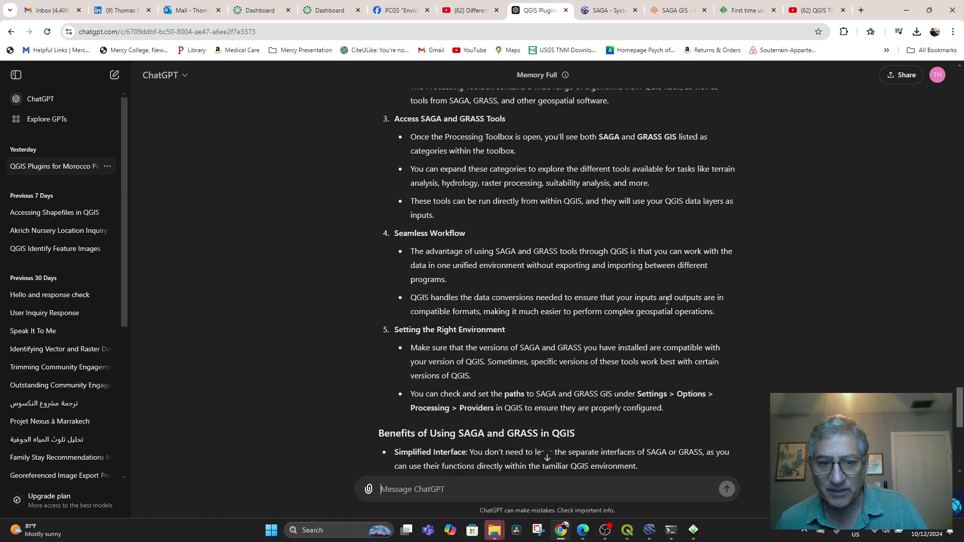
{"action": "scroll", "coordinate": [667, 300], "scroll_direction": "down", "scroll_amount": 2}
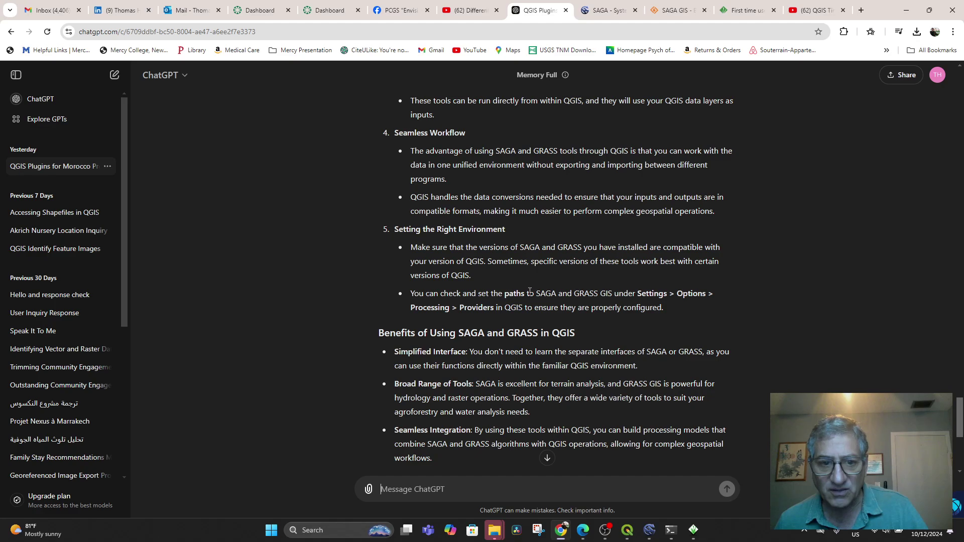
{"action": "scroll", "coordinate": [528, 296], "scroll_direction": "down", "scroll_amount": 1}
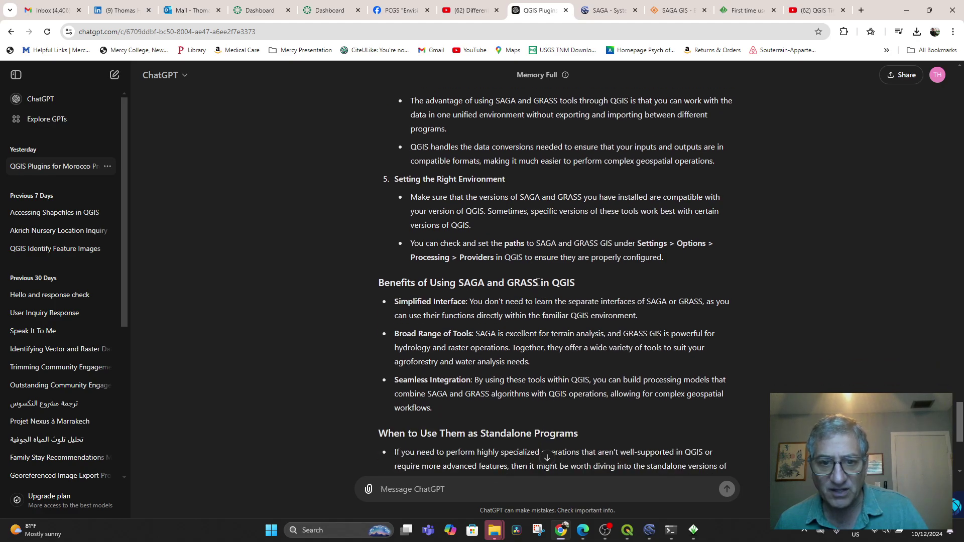
Read the benefits of using SAGA and GRASS in QGIS, when to use them standalone, and the final recommendation.
{"action": "scroll", "coordinate": [537, 280], "scroll_direction": "down", "scroll_amount": 1}
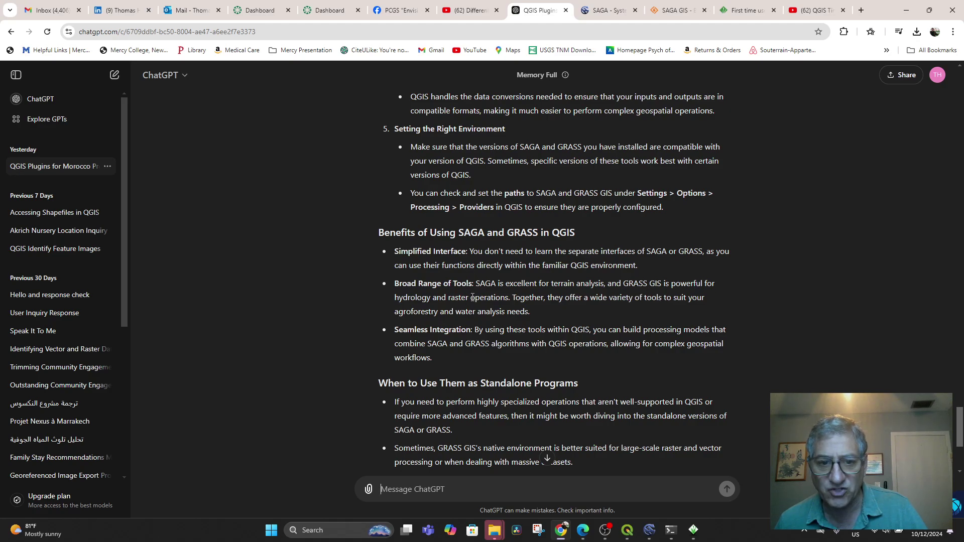
{"action": "scroll", "coordinate": [473, 310], "scroll_direction": "down", "scroll_amount": 2}
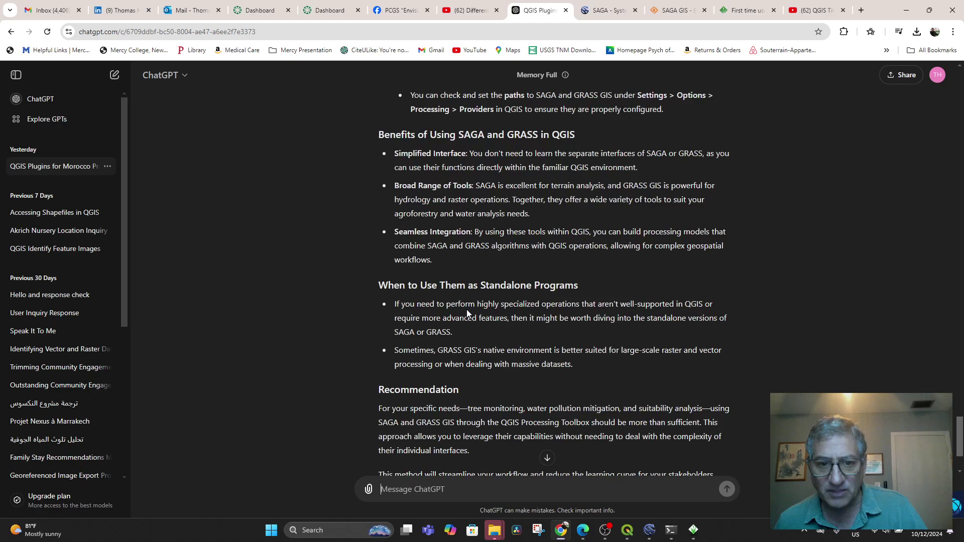
{"action": "scroll", "coordinate": [515, 281], "scroll_direction": "down", "scroll_amount": 2}
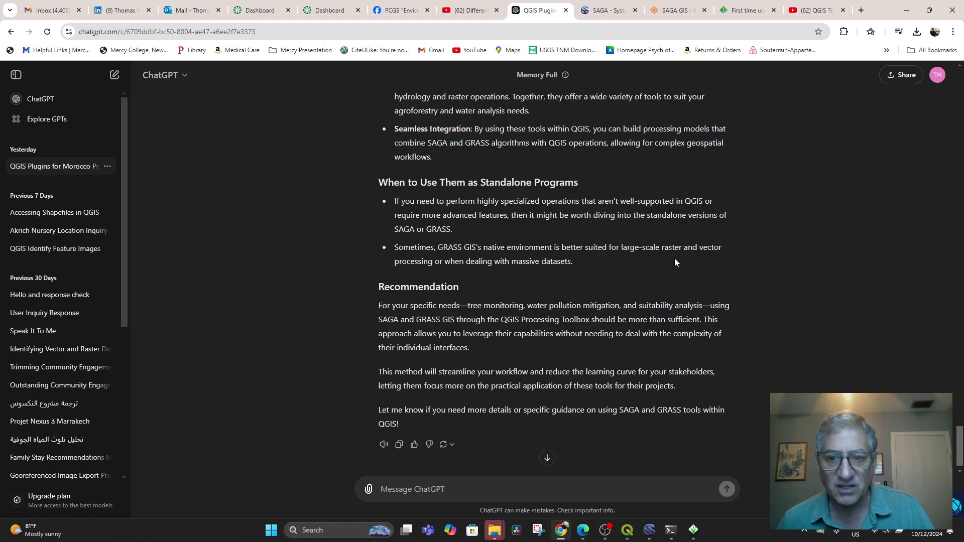
{"action": "scroll", "coordinate": [465, 292], "scroll_direction": "down", "scroll_amount": 1}
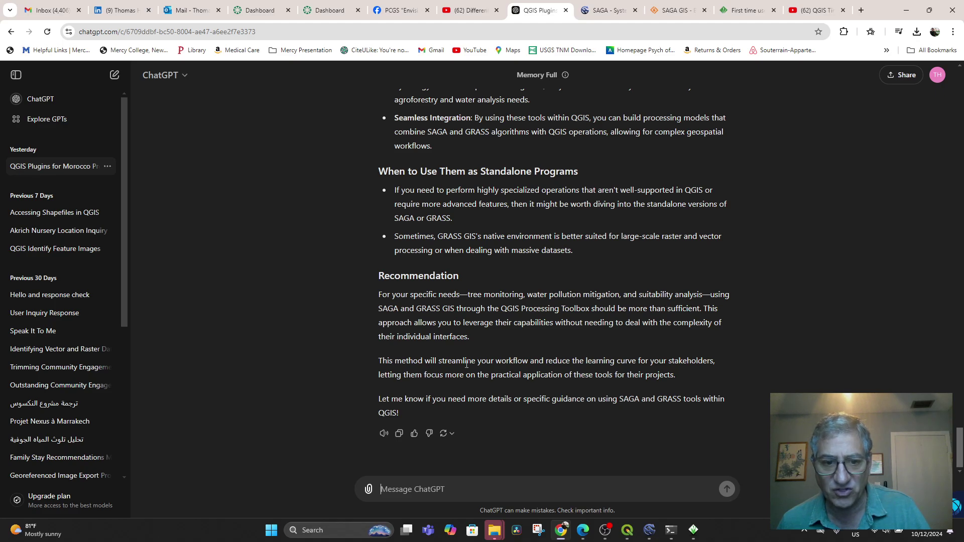
{"action": "scroll", "coordinate": [498, 349], "scroll_direction": "up", "scroll_amount": 2}
{"action": "scroll", "coordinate": [546, 433], "scroll_direction": "down", "scroll_amount": 2}
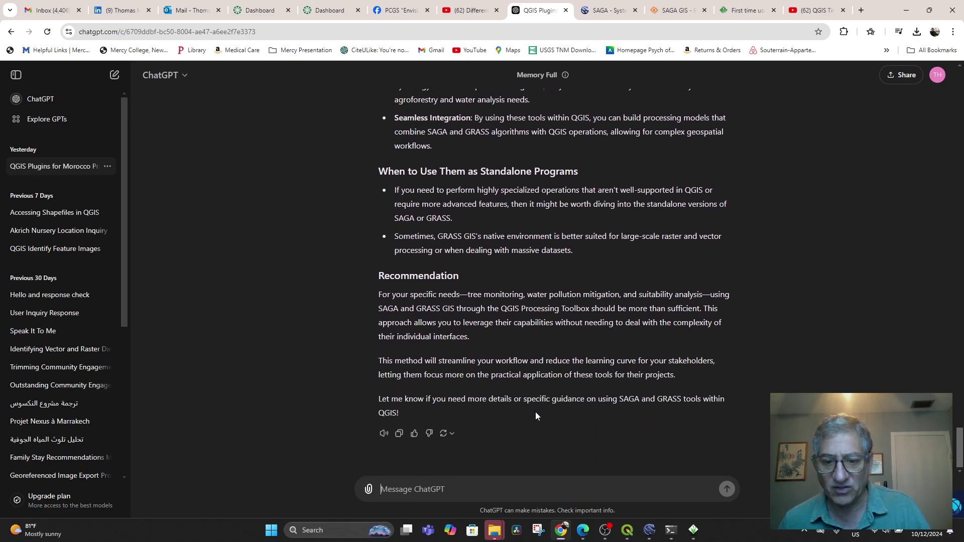
{"action": "scroll", "coordinate": [535, 412], "scroll_direction": "up", "scroll_amount": 2}
Switch to the HAFVillagesQGIS project in QGIS and close the GRASS Tools and Soar Browser panels.
{"action": "mouse_move", "coordinate": [627, 530]}
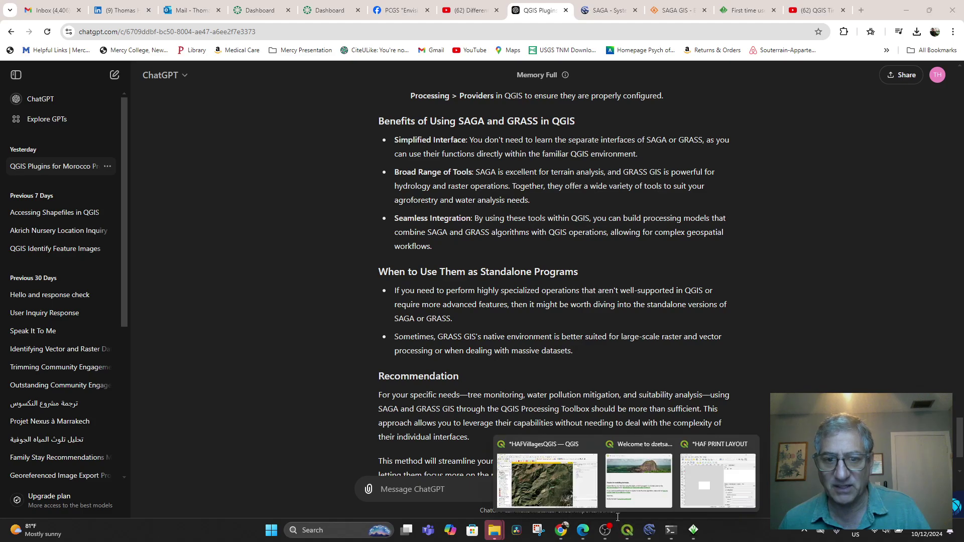
{"action": "left_click", "coordinate": [551, 461]}
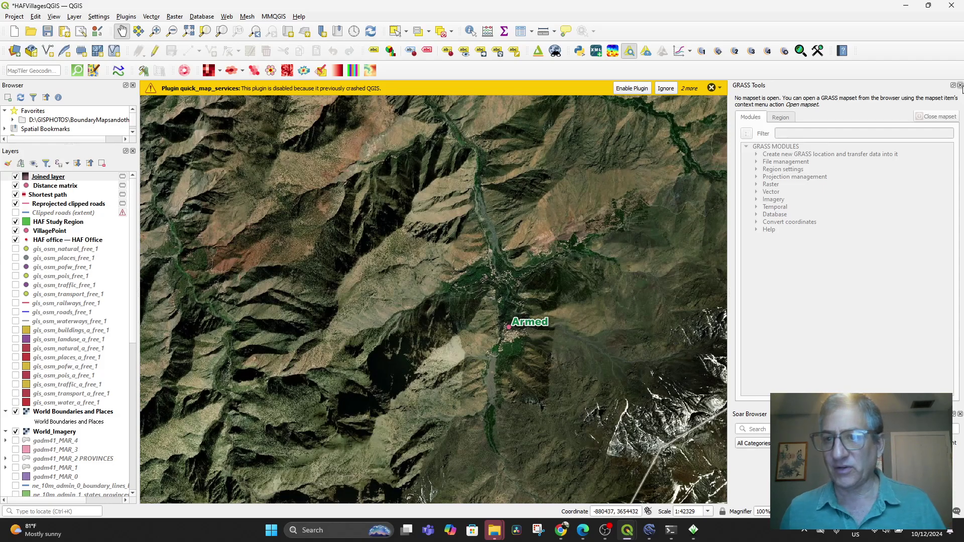
{"action": "left_click", "coordinate": [960, 87]}
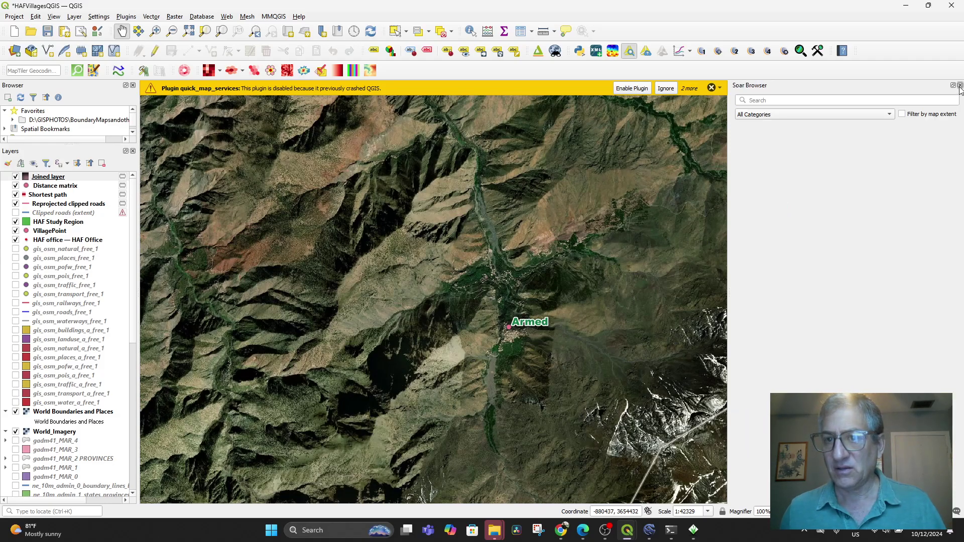
{"action": "left_click", "coordinate": [959, 87]}
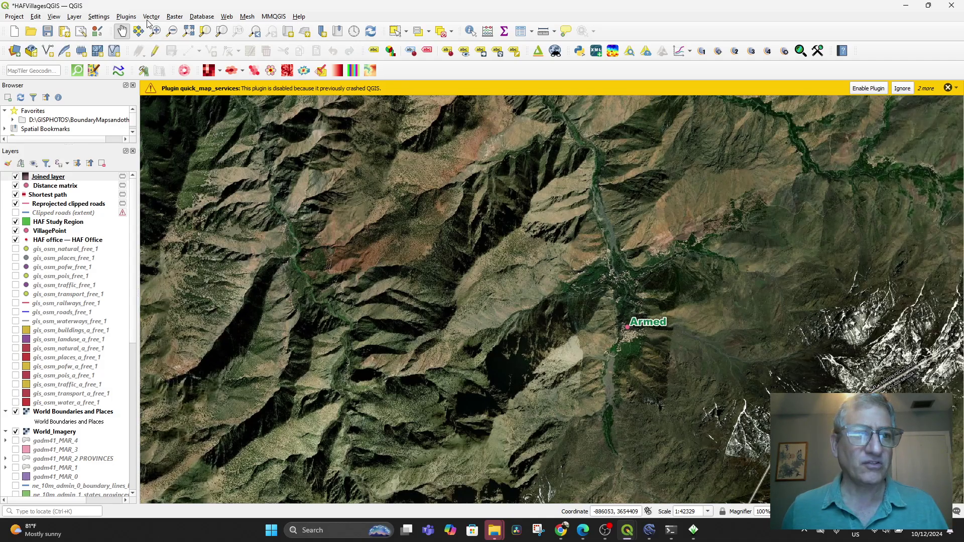
Look through the available panels, settings and MMQGIS commands for the missing Processing tools.
{"action": "left_click", "coordinate": [54, 18]}
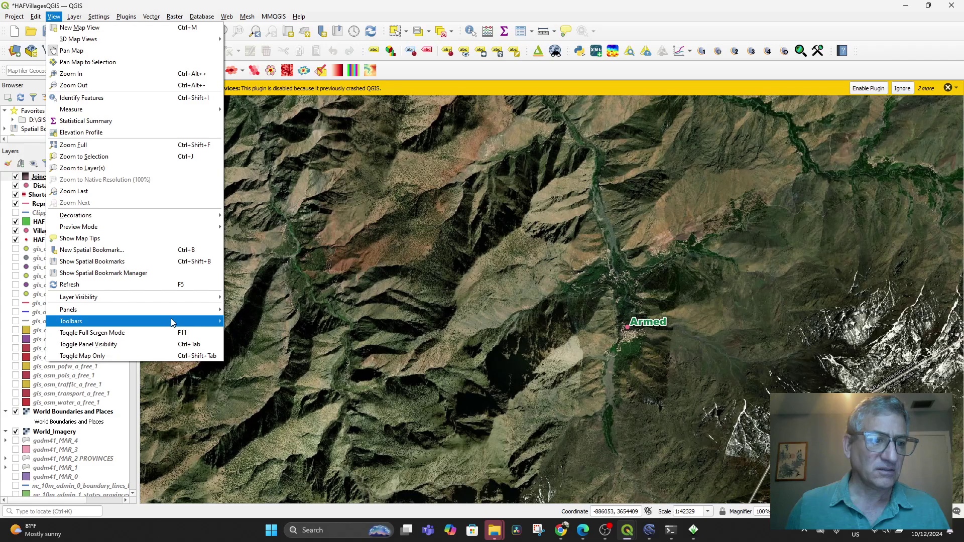
{"action": "mouse_move", "coordinate": [178, 297]}
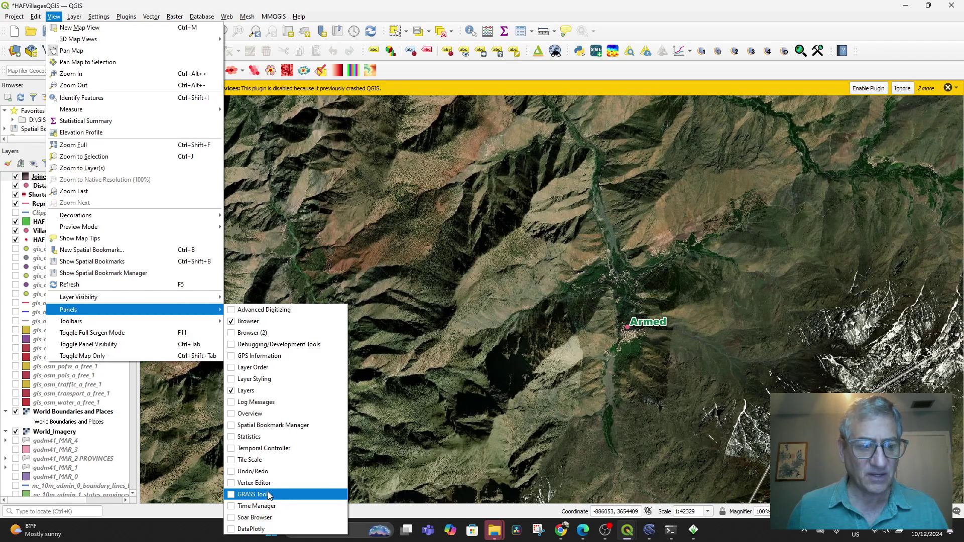
{"action": "left_click", "coordinate": [352, 7]}
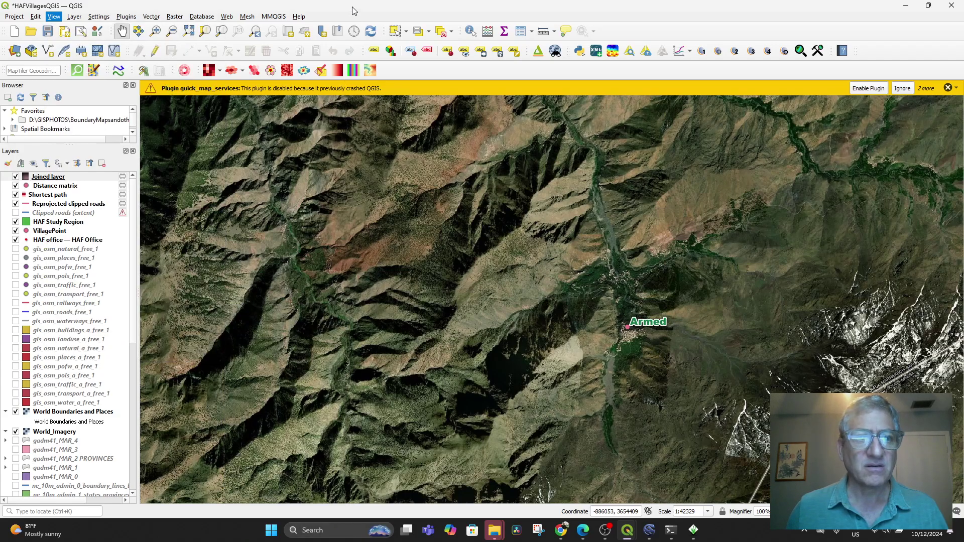
{"action": "left_click", "coordinate": [202, 17]}
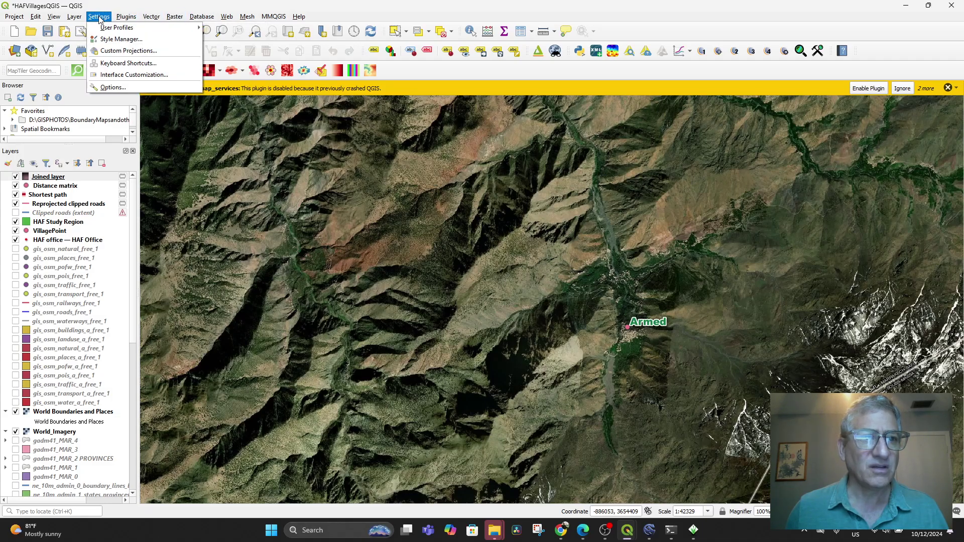
{"action": "left_click", "coordinate": [100, 30]}
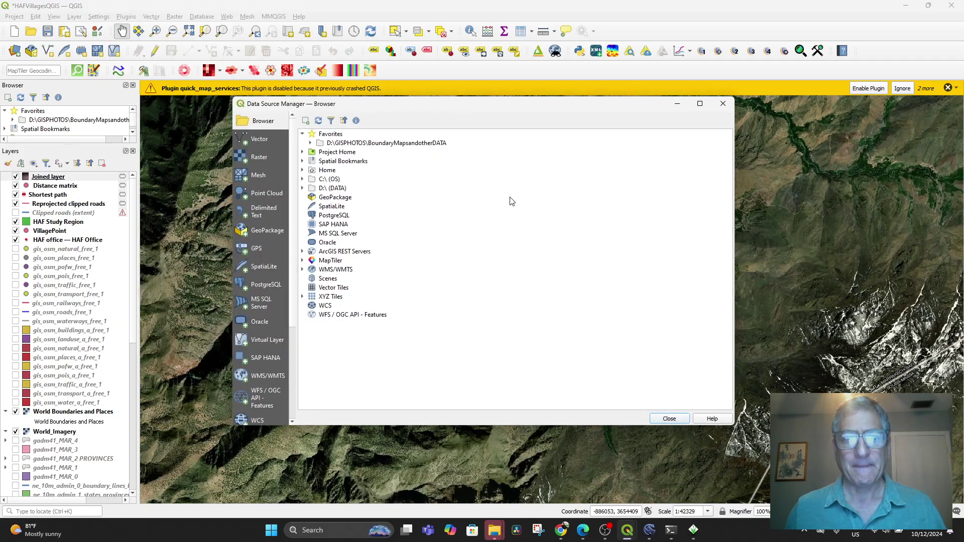
{"action": "left_click", "coordinate": [723, 104]}
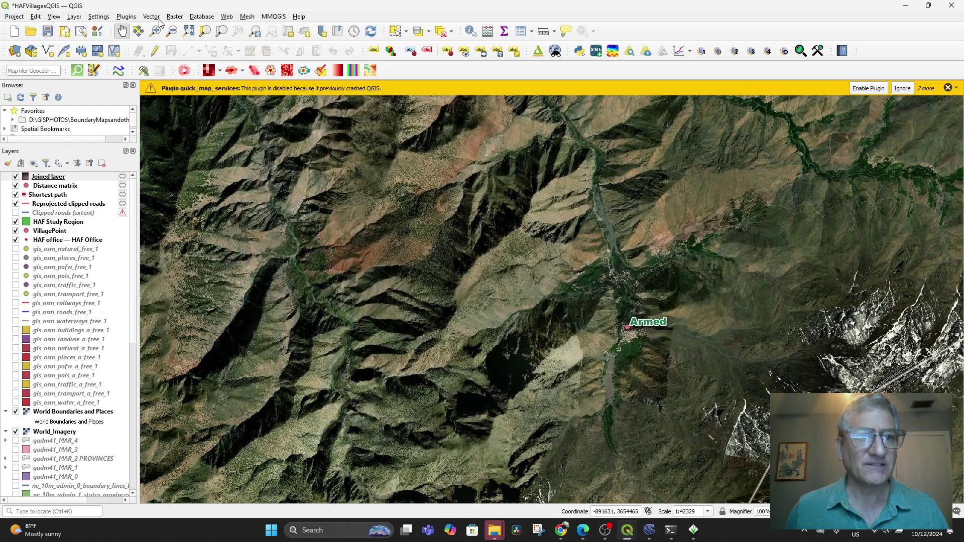
{"action": "left_click", "coordinate": [274, 17]}
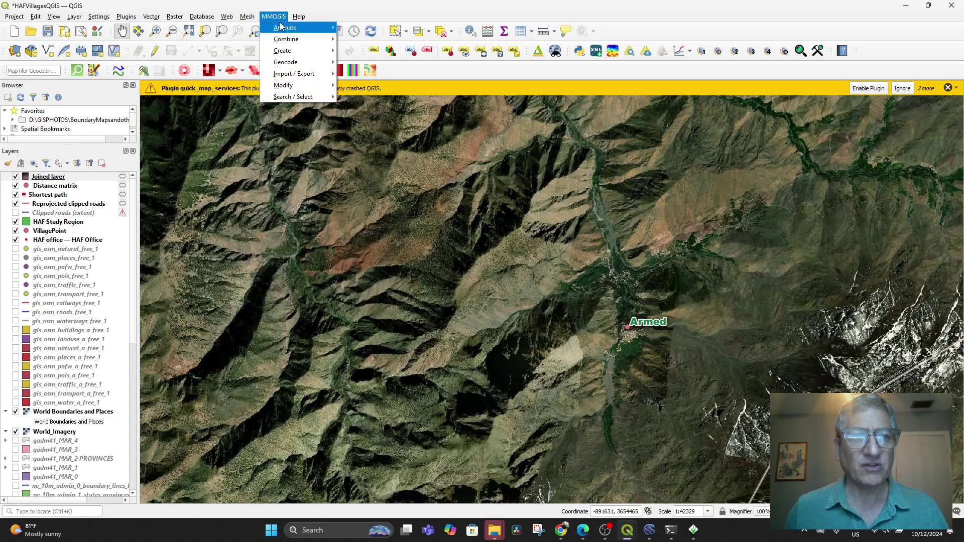
{"action": "mouse_move", "coordinate": [284, 30]}
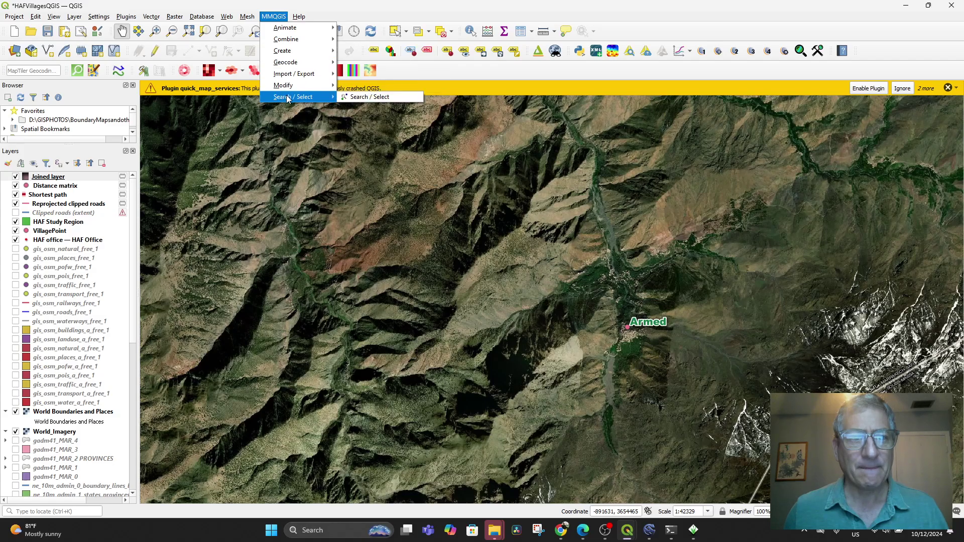
{"action": "left_click", "coordinate": [383, 9]}
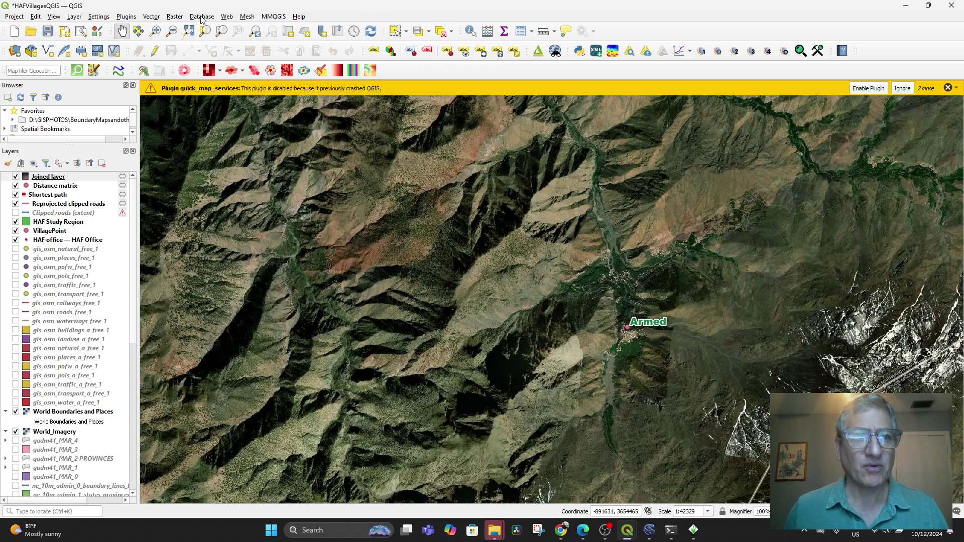
{"action": "left_click", "coordinate": [53, 16]}
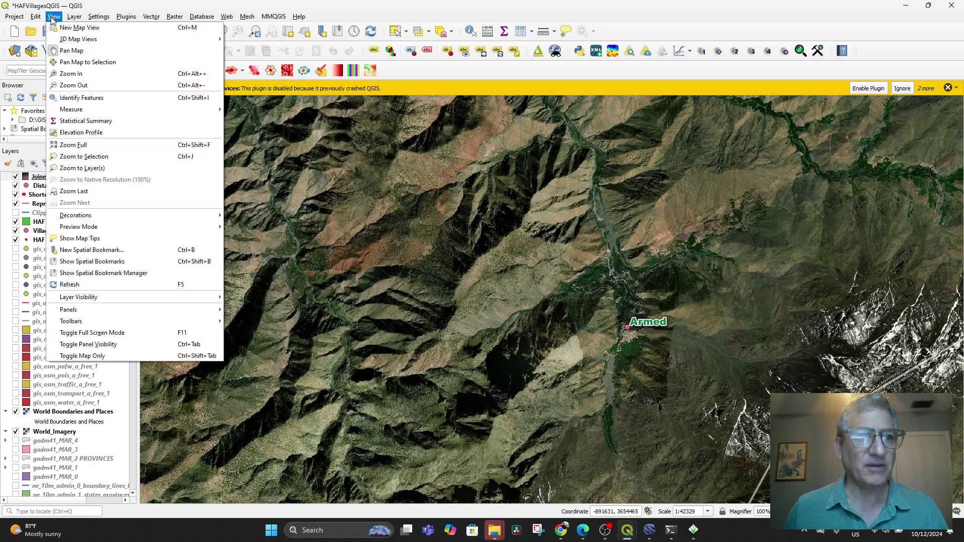
{"action": "mouse_move", "coordinate": [274, 16]}
{"action": "left_click", "coordinate": [396, 12]}
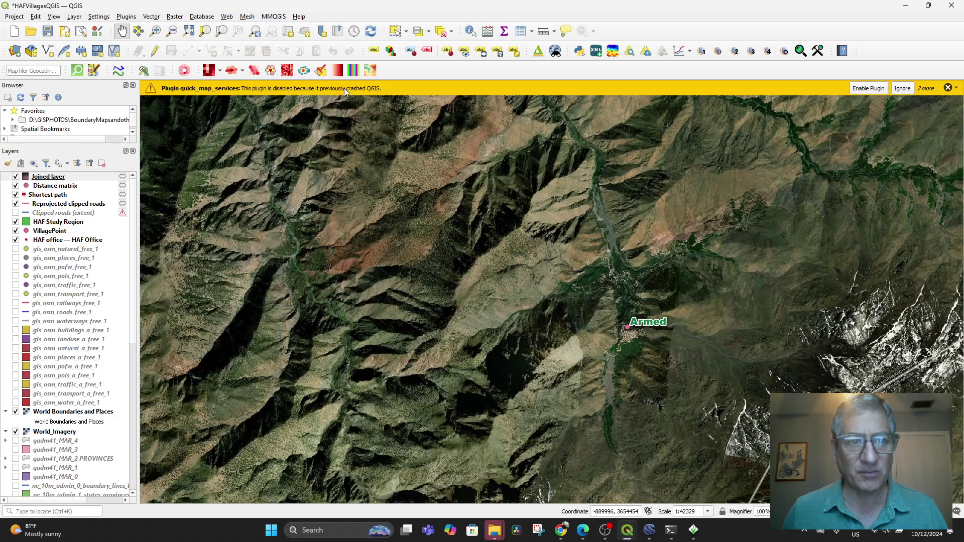
Enable the disabled plugins quick_map_services, QNEAT3 and planet_explorer, and close the Search QMS panel.
{"action": "left_click", "coordinate": [868, 88]}
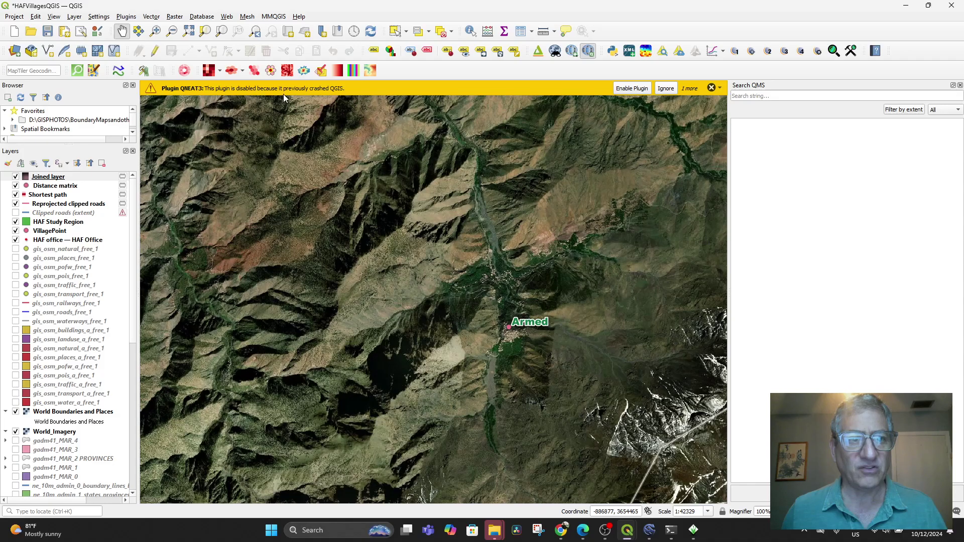
{"action": "left_click", "coordinate": [634, 92]}
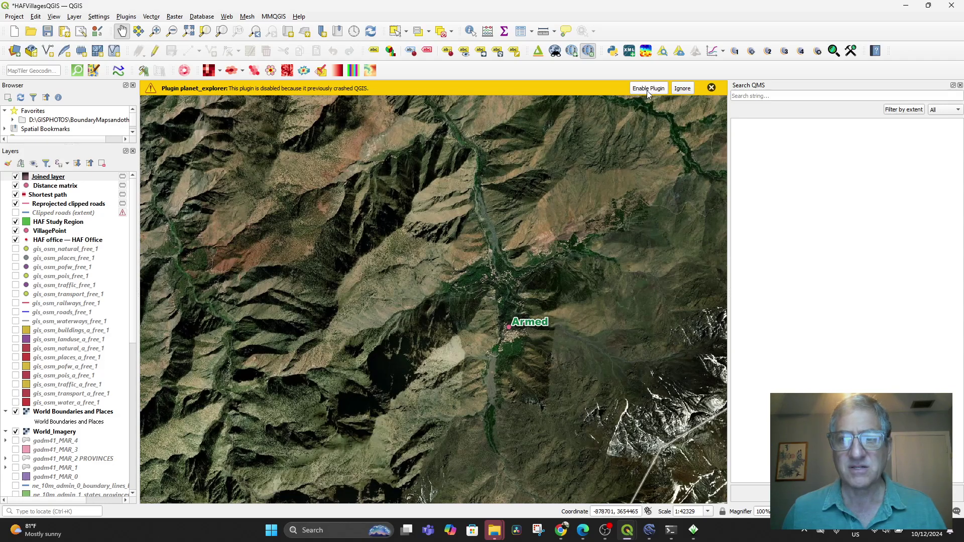
{"action": "left_click", "coordinate": [648, 89]}
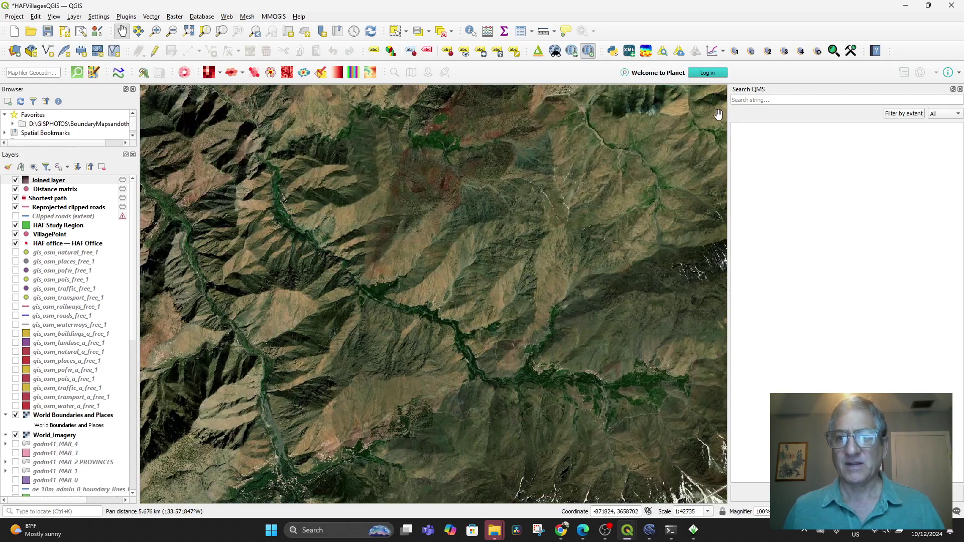
{"action": "left_click", "coordinate": [960, 89]}
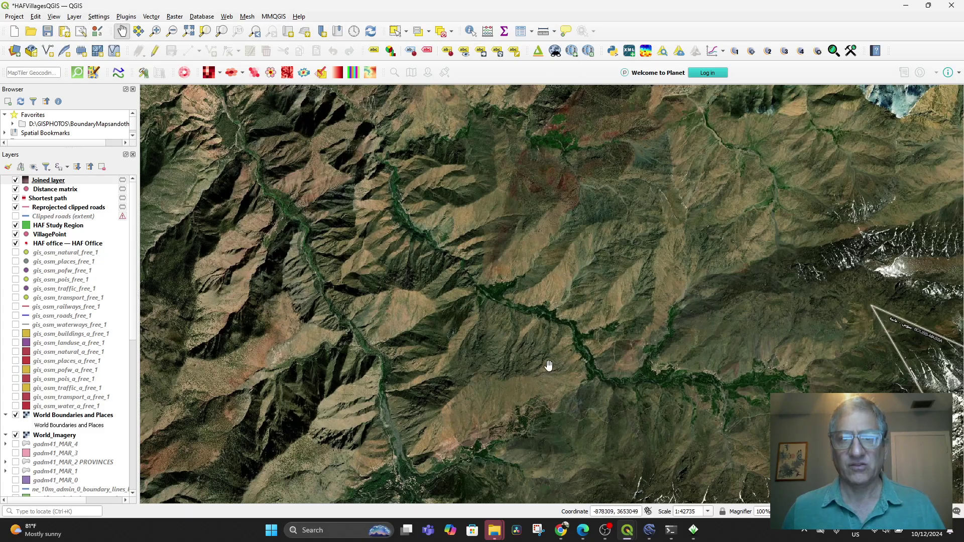
Switch to ChatGPT and ask where the Processing tab went after installing all of the plugins and how to get it back.
{"action": "mouse_move", "coordinate": [595, 524]}
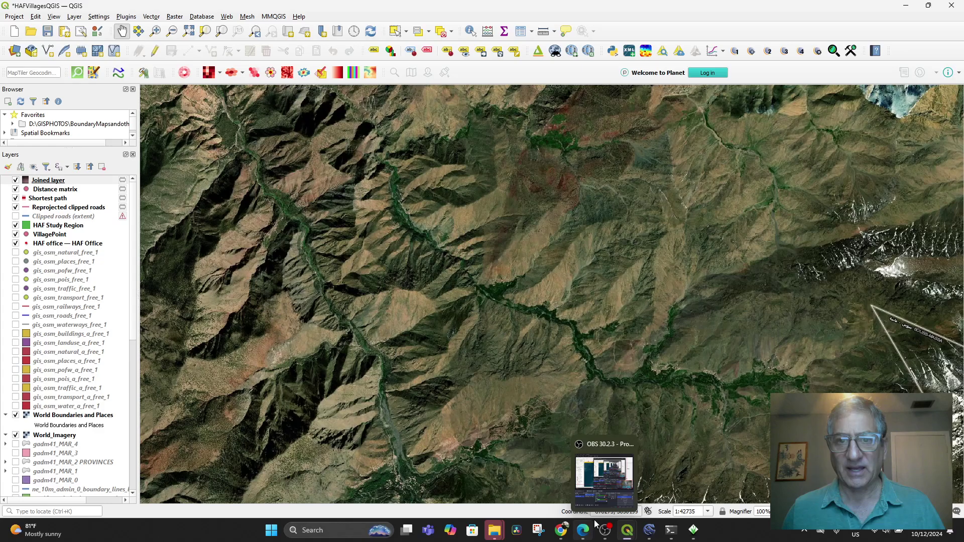
{"action": "left_click", "coordinate": [562, 532]}
{"action": "scroll", "coordinate": [434, 451], "scroll_direction": "down", "scroll_amount": 3}
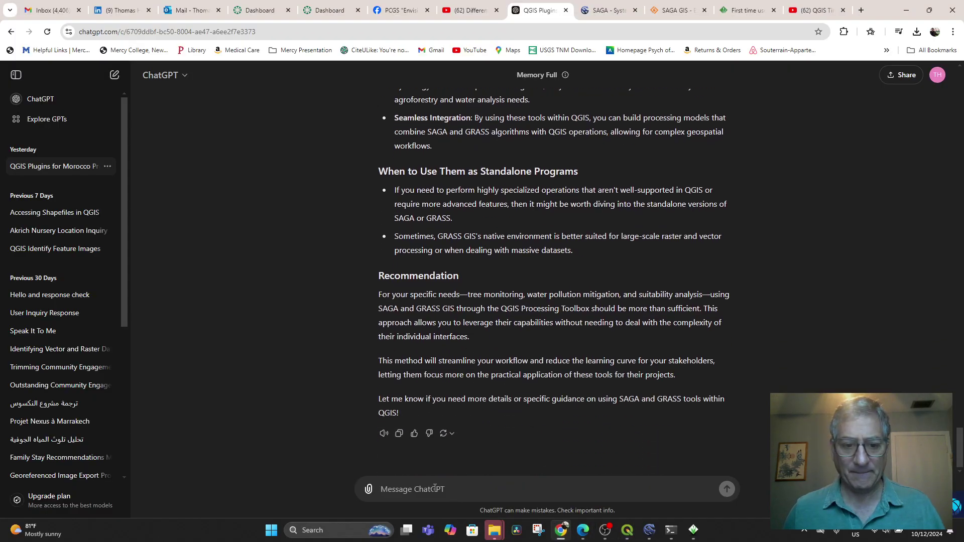
{"action": "type", "text": "It seem"}
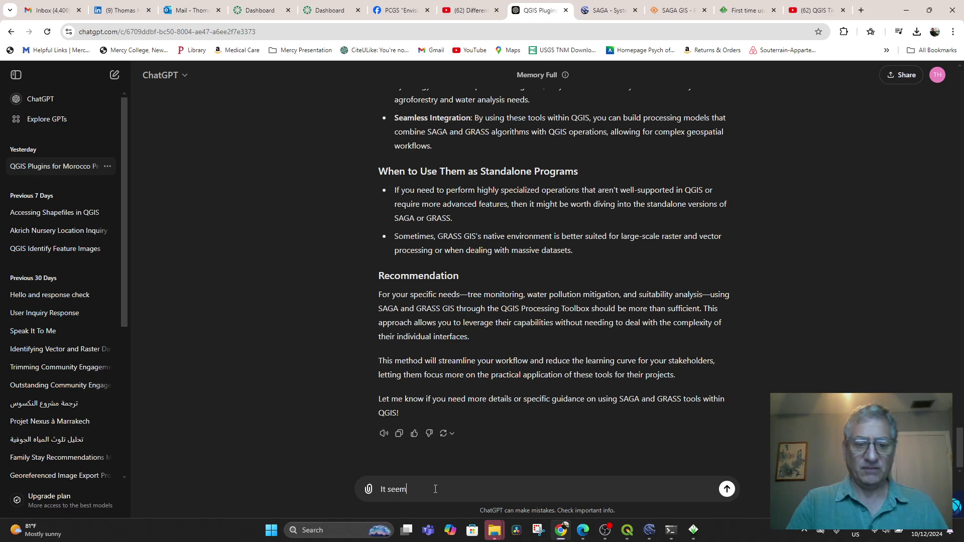
{"action": "type", "text": "s after install"}
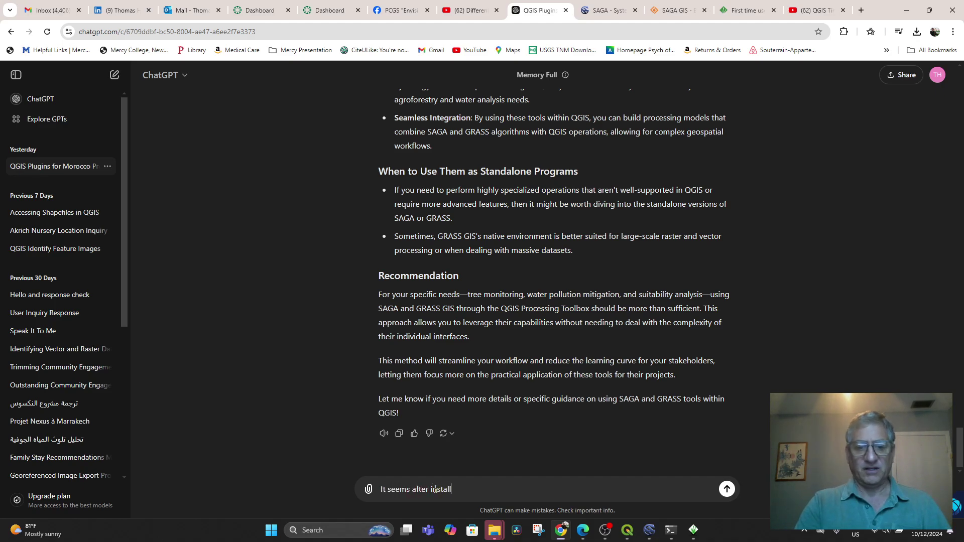
{"action": "type", "text": "ing all of these plugins my Processing tab is gone! Where did it g"}
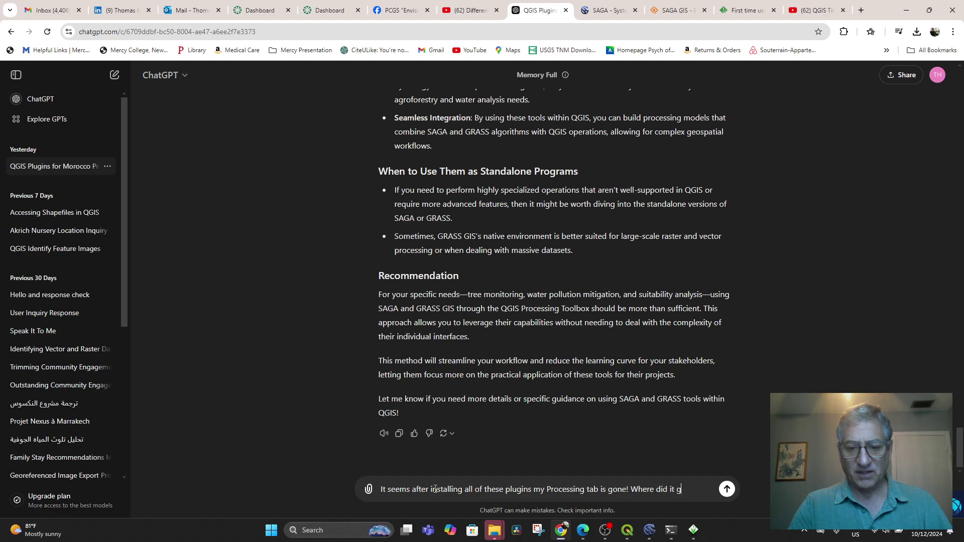
{"action": "type", "text": "o I"}
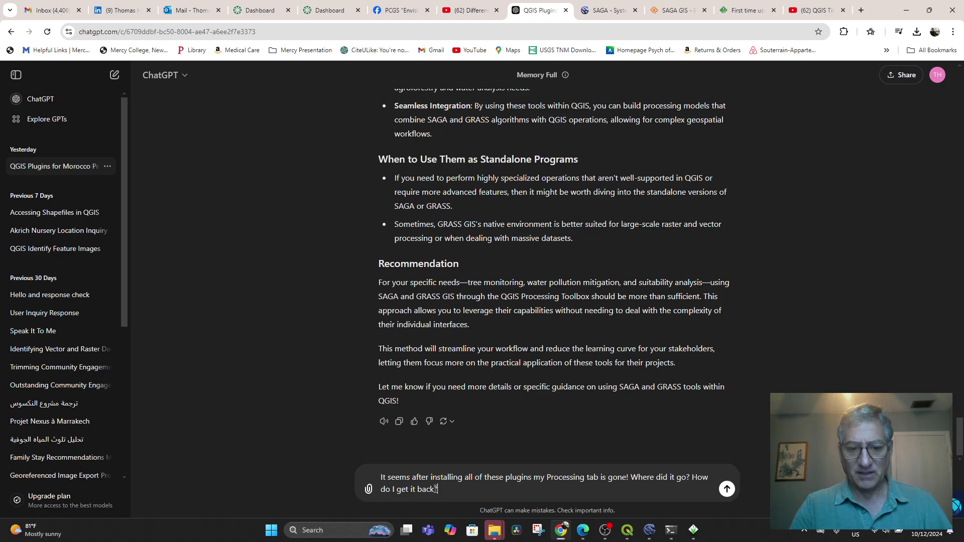
{"action": "type", "text": " get it back?"}
{"action": "key", "text": "Return"}
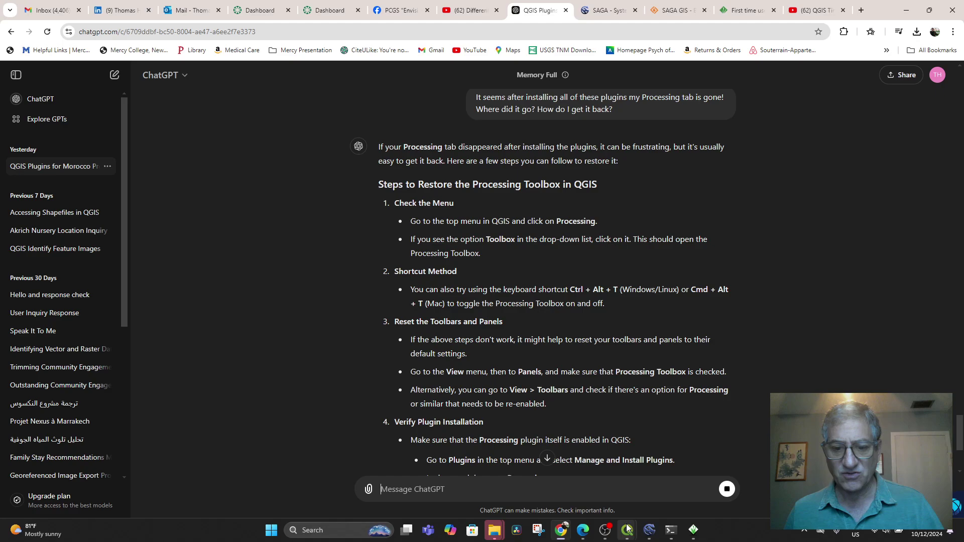
{"action": "mouse_move", "coordinate": [627, 530]}
{"action": "left_click", "coordinate": [548, 483]}
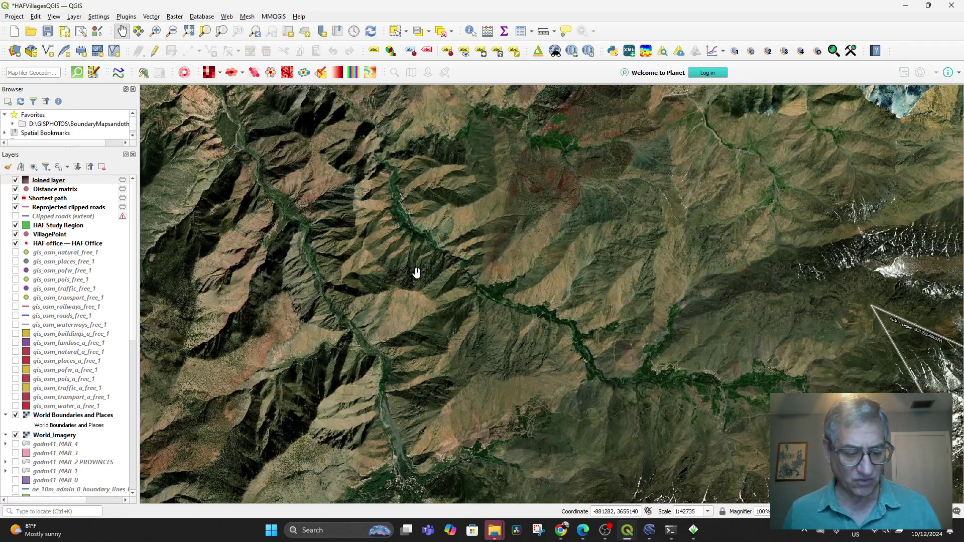
{"action": "left_click_drag", "start_coordinate": [416, 272], "coordinate": [364, 203]}
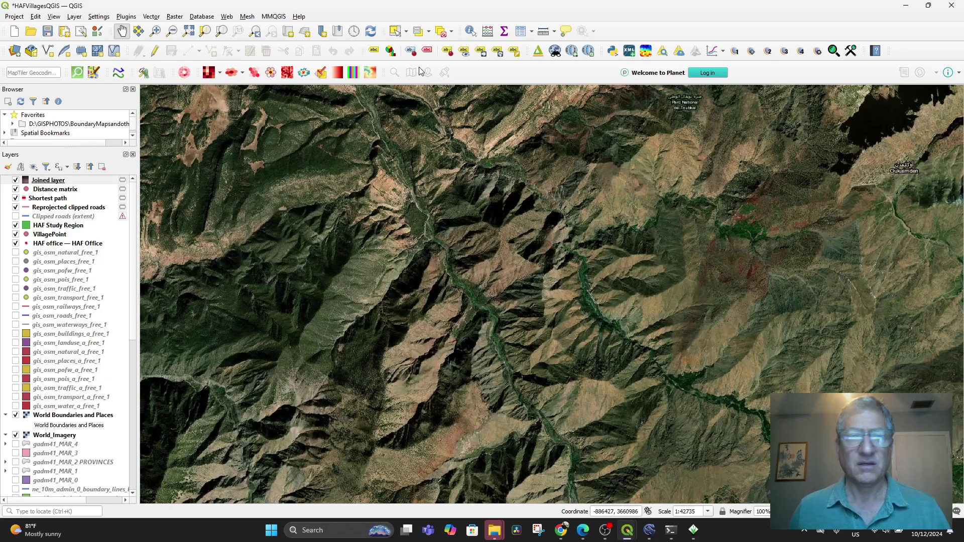
{"action": "left_click", "coordinate": [604, 530]}
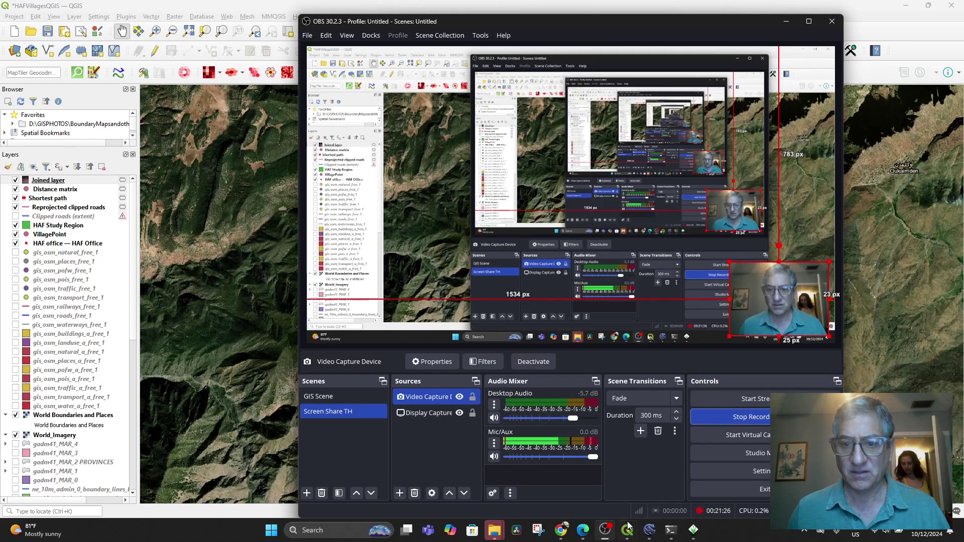
{"action": "left_click", "coordinate": [766, 411]}
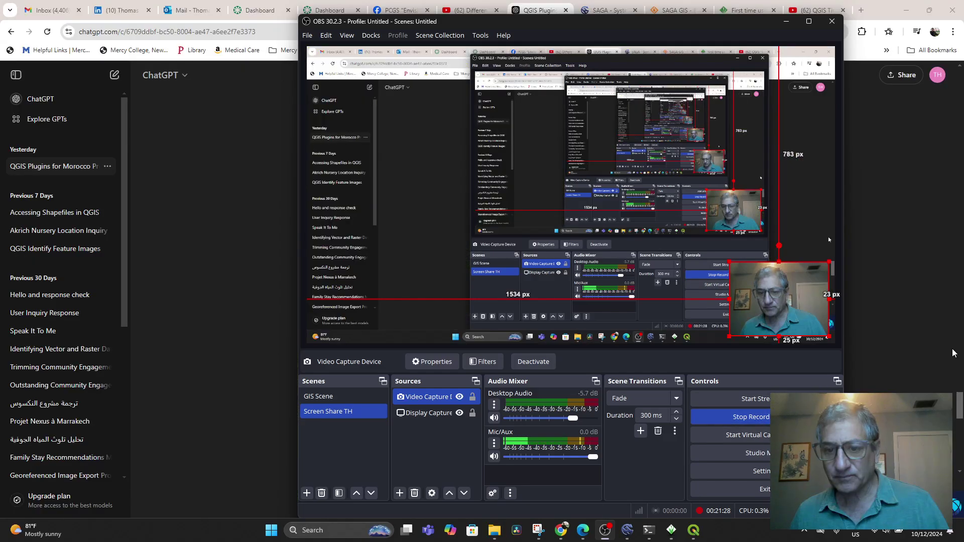
Return to the ChatGPT conversation and review its troubleshooting answers on restoring the Processing toolbox.
{"action": "left_click", "coordinate": [952, 351]}
{"action": "scroll", "coordinate": [643, 303], "scroll_direction": "up", "scroll_amount": 7}
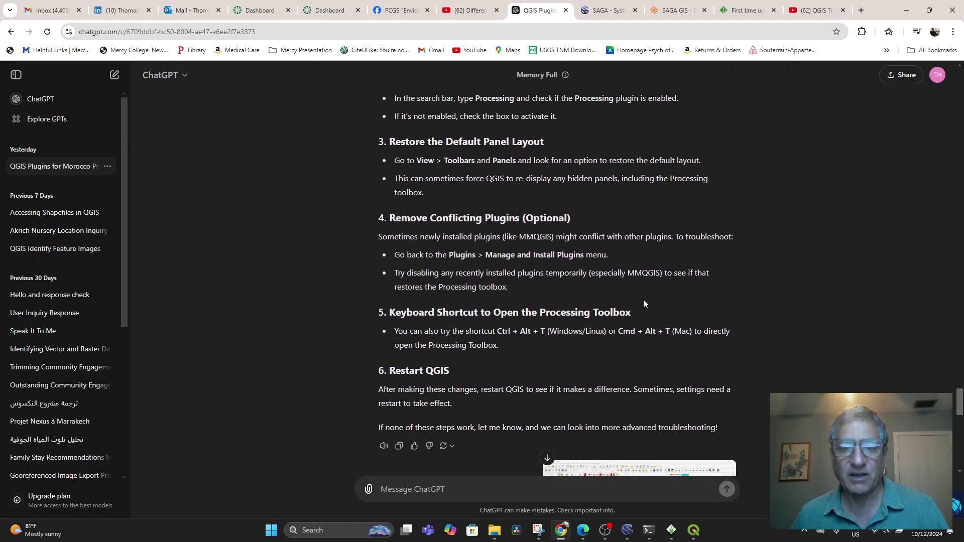
{"action": "scroll", "coordinate": [643, 300], "scroll_direction": "up", "scroll_amount": 2}
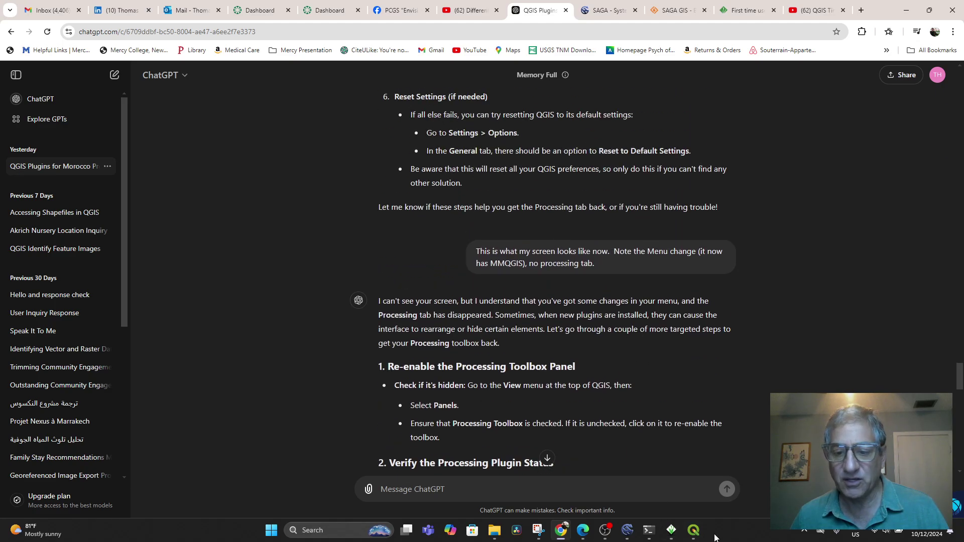
Switch to QGIS and check the Processing and MMQGIS commands, closing and reopening the Processing Toolbox.
{"action": "left_click", "coordinate": [696, 536]}
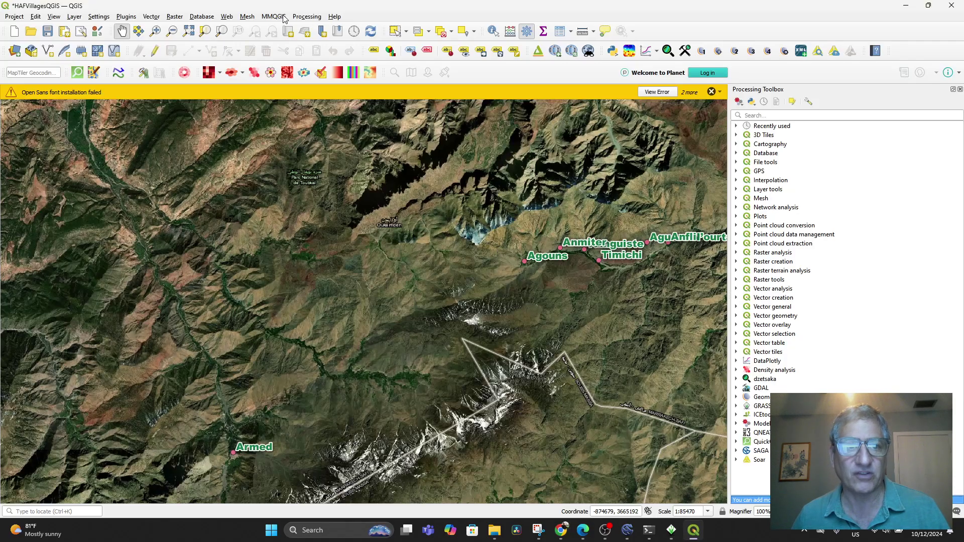
{"action": "left_click", "coordinate": [304, 17]}
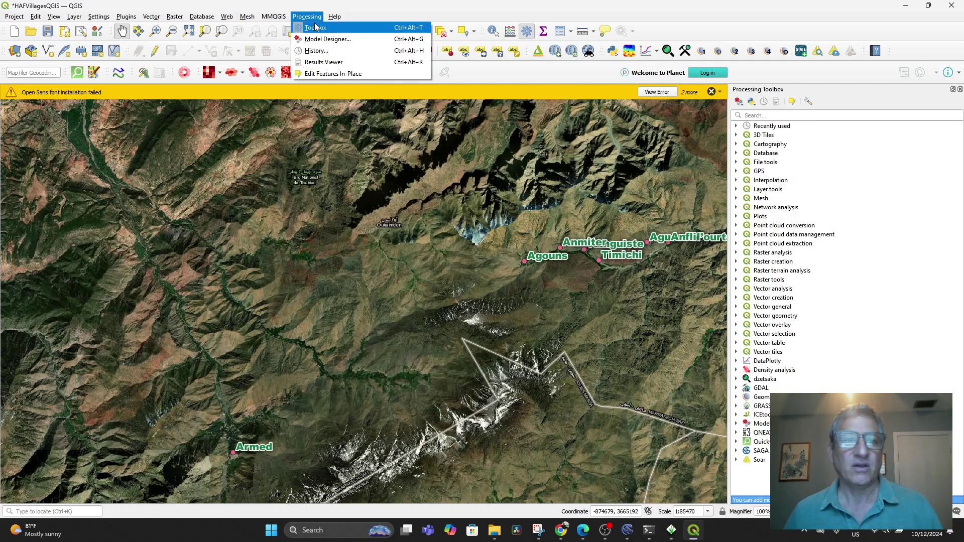
{"action": "left_click", "coordinate": [312, 27]}
{"action": "left_click", "coordinate": [270, 16]}
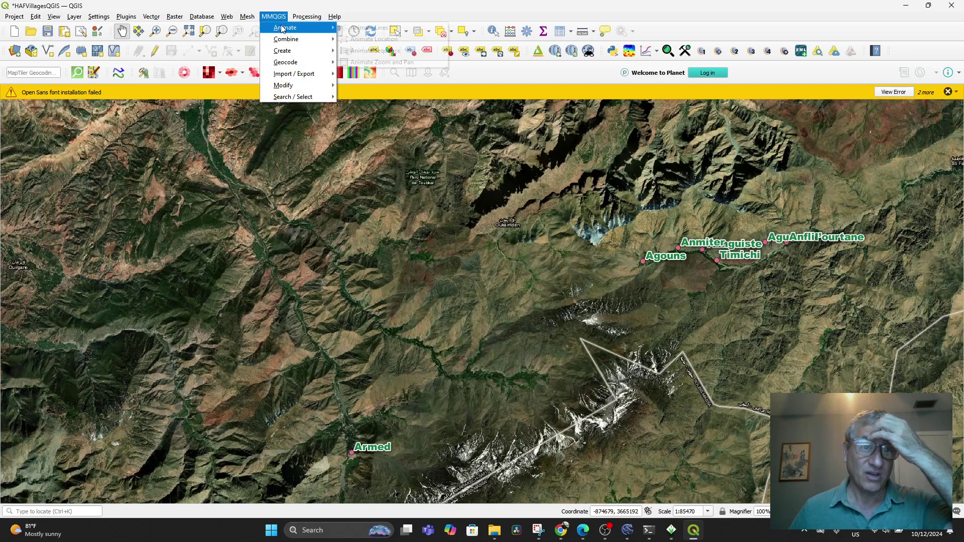
{"action": "mouse_move", "coordinate": [287, 40]}
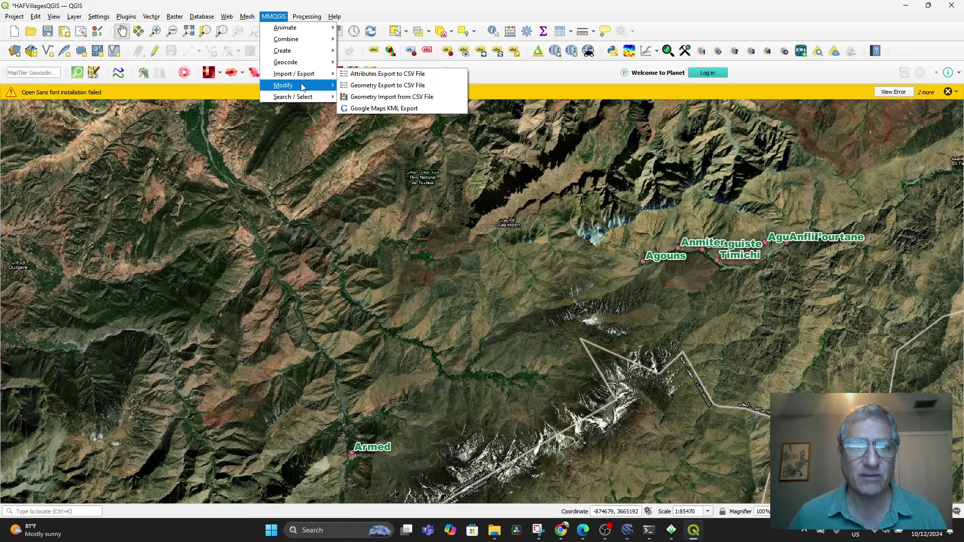
{"action": "mouse_move", "coordinate": [302, 79]}
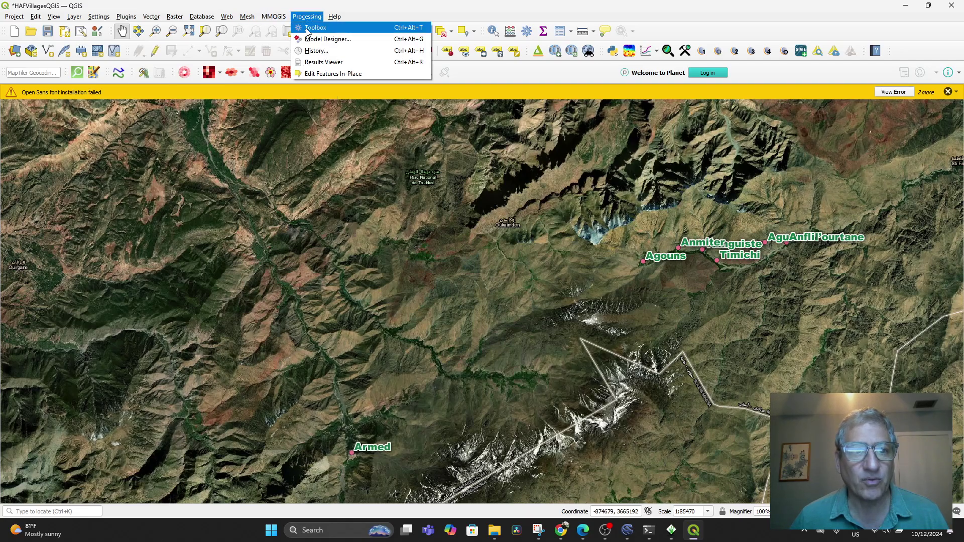
{"action": "left_click", "coordinate": [307, 28]}
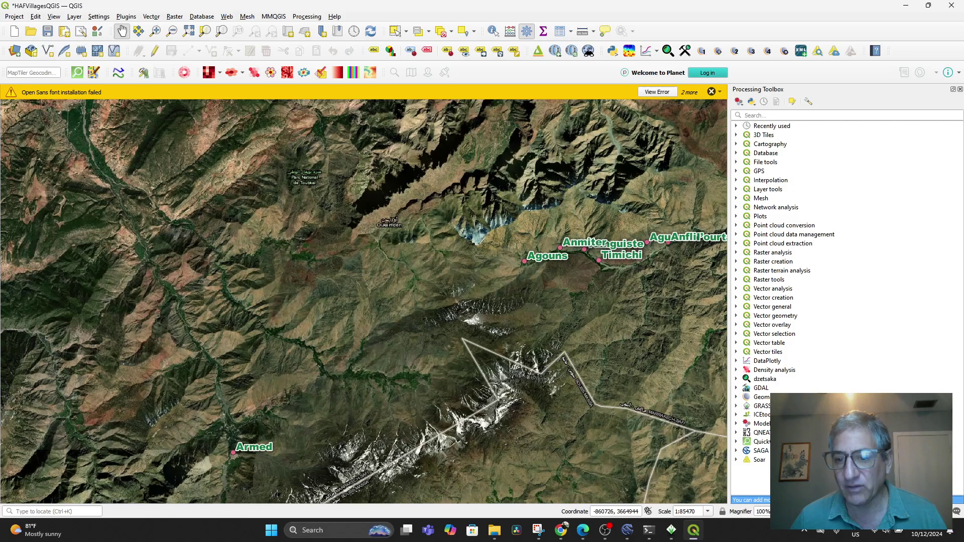
Expand the GRASS group in the Processing Toolbox, and quit the standalone GRASS GIS program including its shell.
{"action": "left_click", "coordinate": [736, 406]}
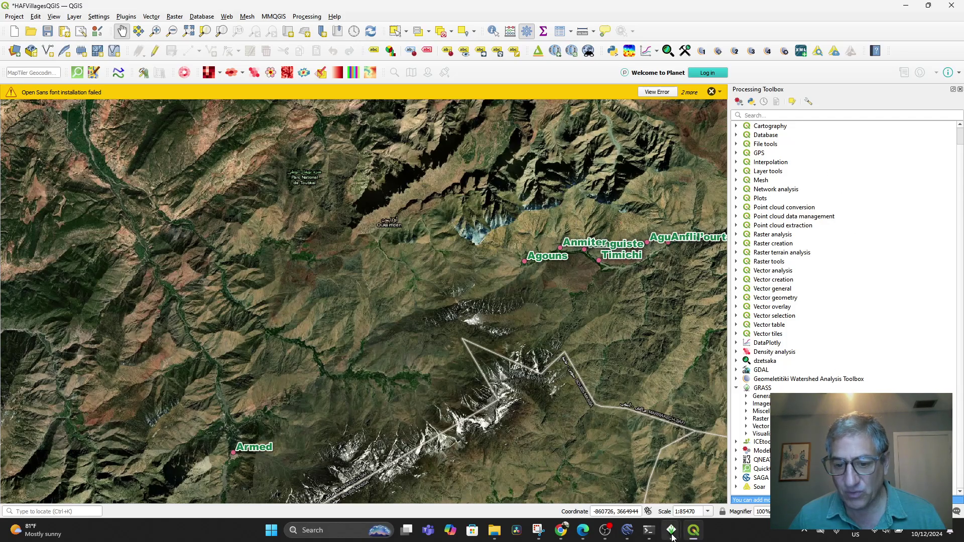
{"action": "mouse_move", "coordinate": [673, 537]}
{"action": "left_click", "coordinate": [612, 464]}
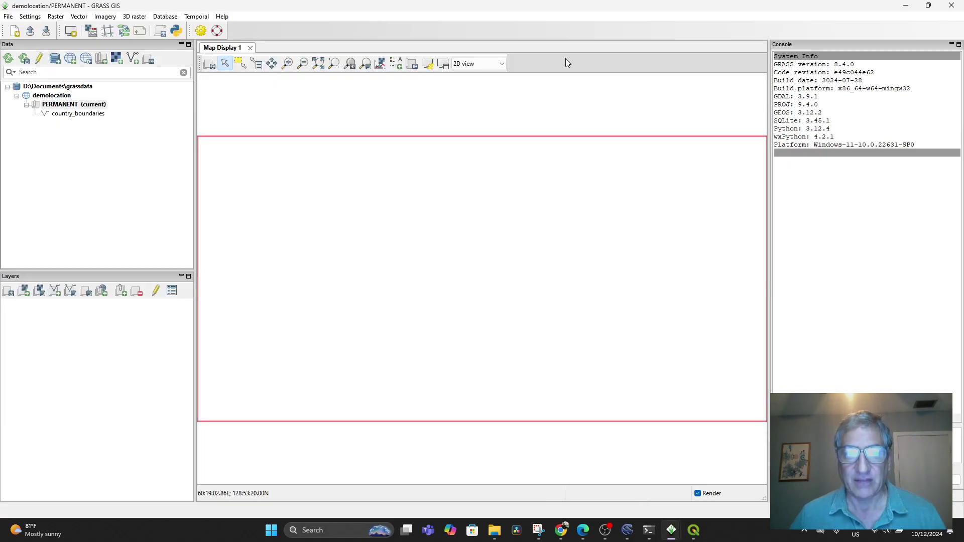
{"action": "left_click", "coordinate": [951, 6]}
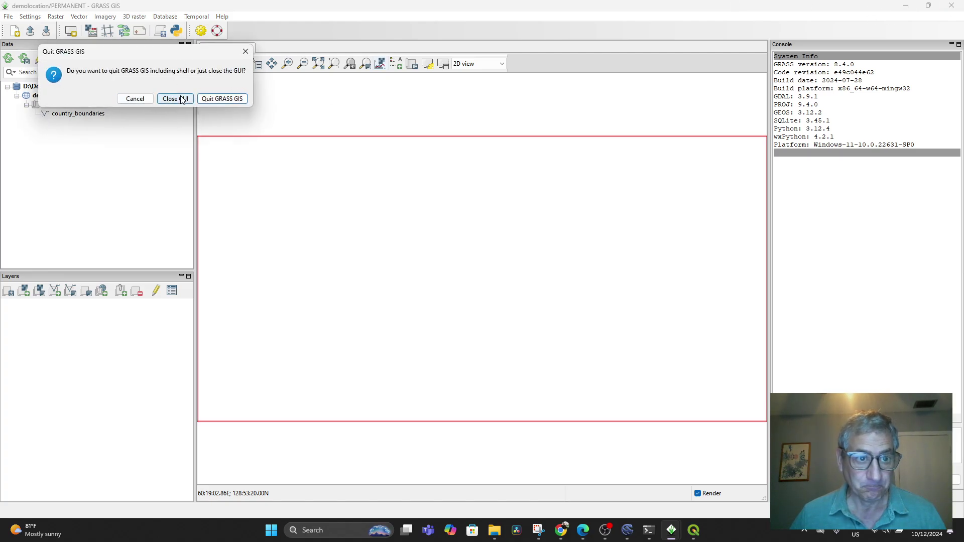
{"action": "left_click", "coordinate": [221, 100]}
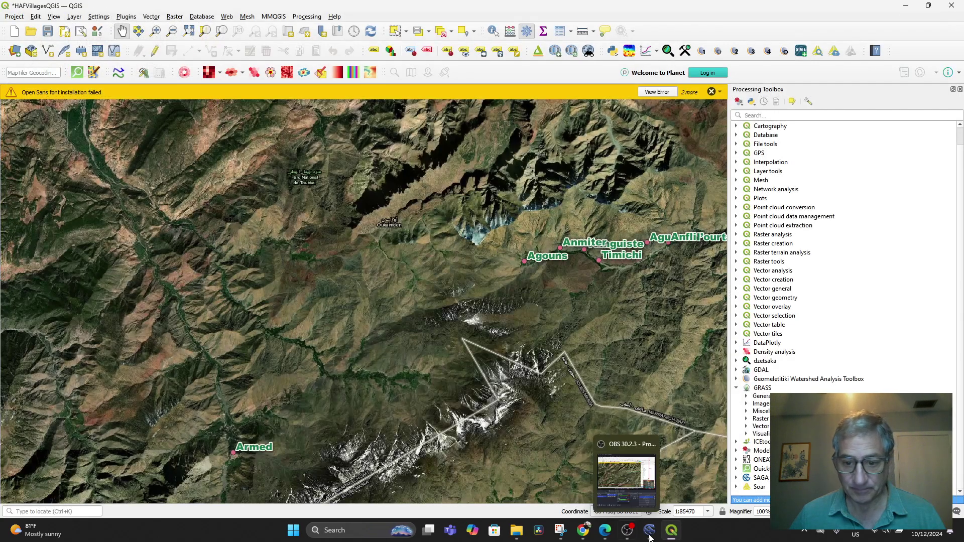
Examine the General and Imagery tools of the GRASS group in the Processing Toolbox, and collapse the group.
{"action": "left_click", "coordinate": [747, 396]}
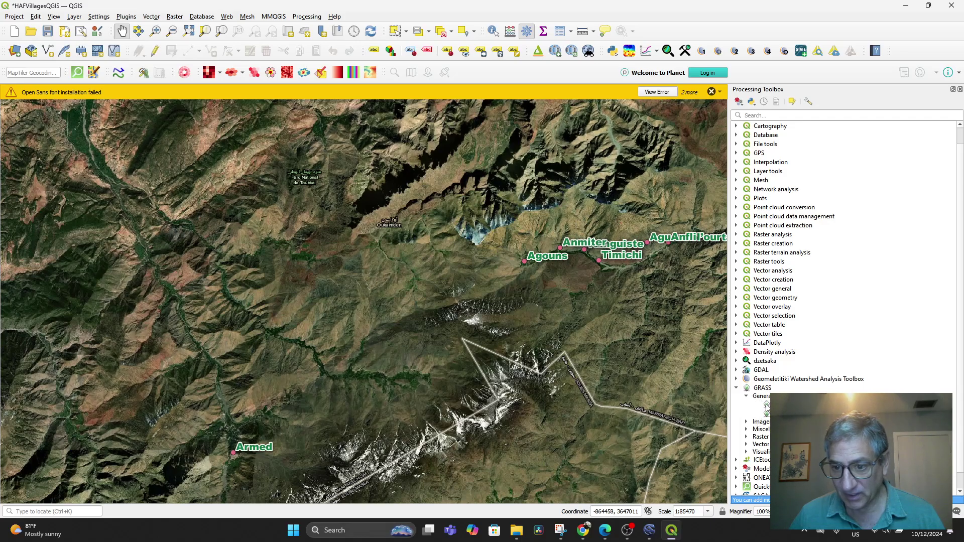
{"action": "left_click", "coordinate": [746, 422]}
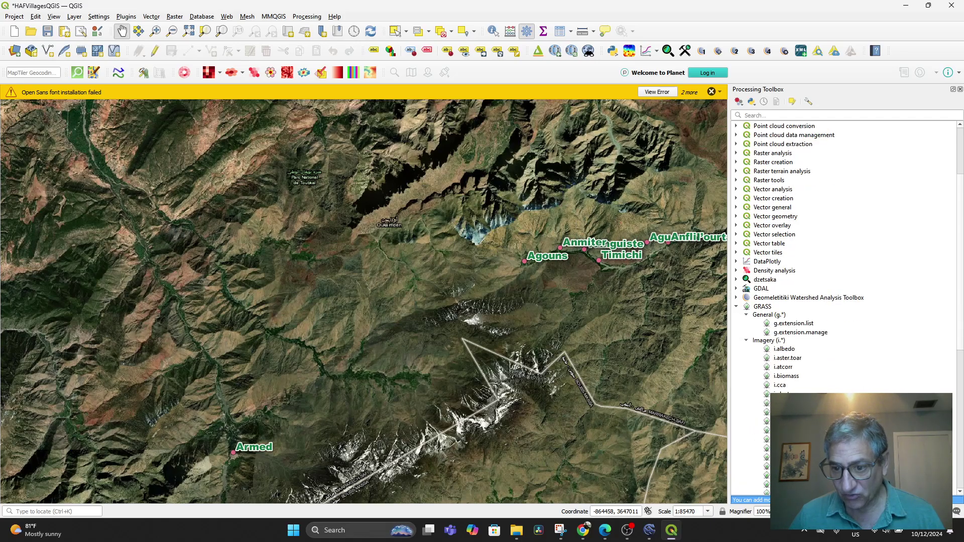
{"action": "left_click", "coordinate": [736, 362]}
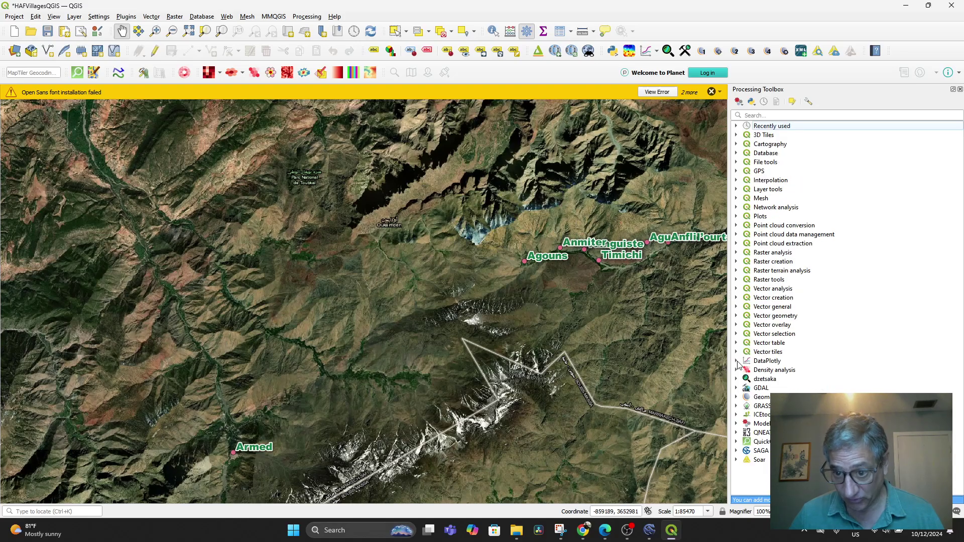
Browse the SAGA Next Gen Climate tools in the Processing Toolbox, and close the standalone SAGA program.
{"action": "left_click", "coordinate": [736, 451]}
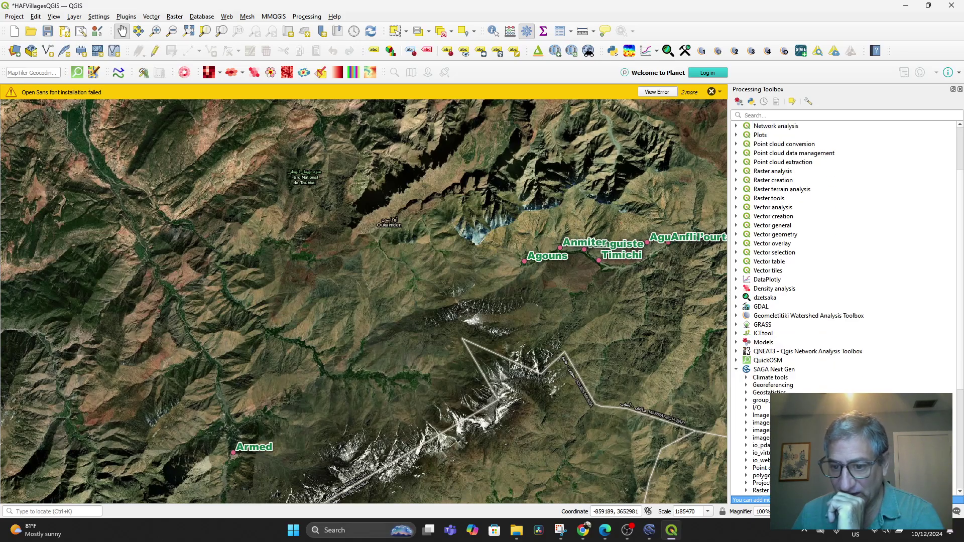
{"action": "left_click", "coordinate": [747, 378]}
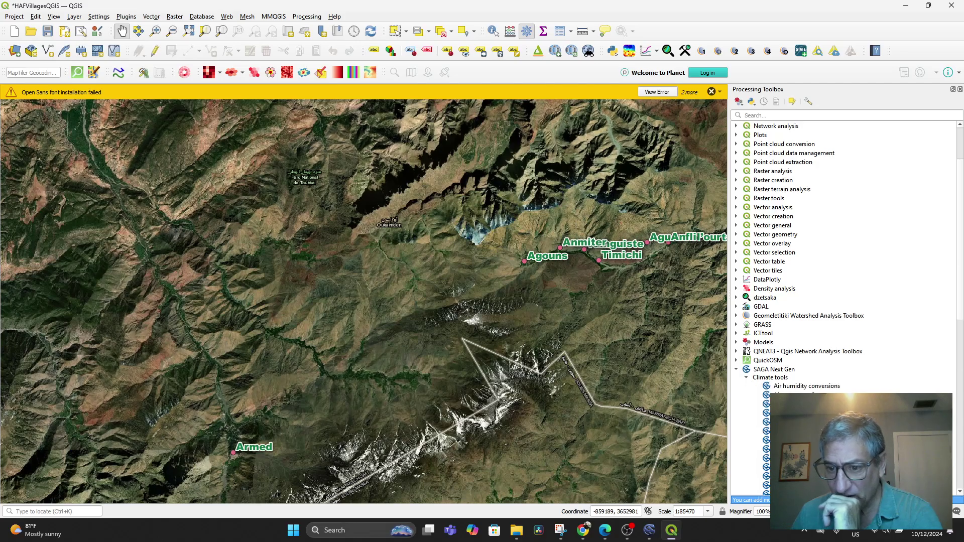
{"action": "scroll", "coordinate": [803, 301], "scroll_direction": "down", "scroll_amount": 8}
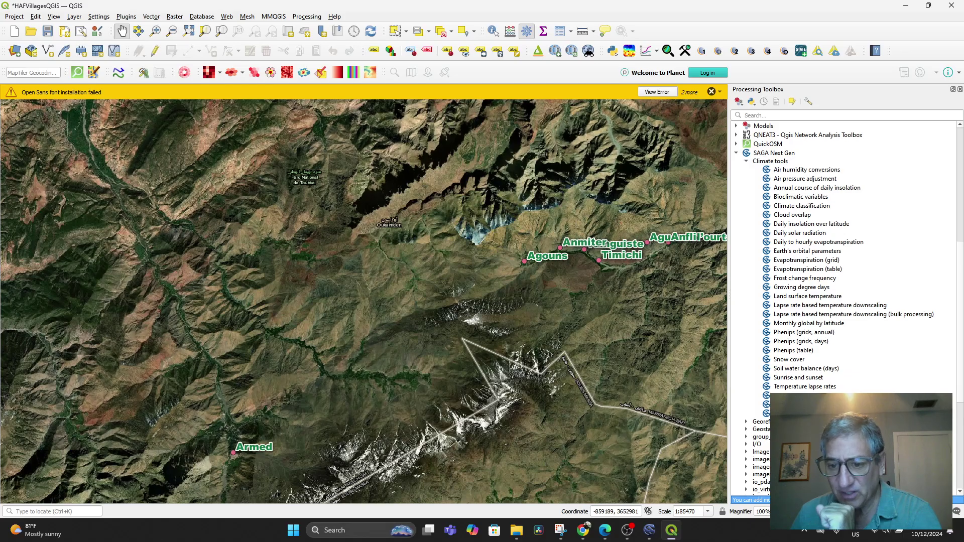
{"action": "left_click", "coordinate": [649, 534]}
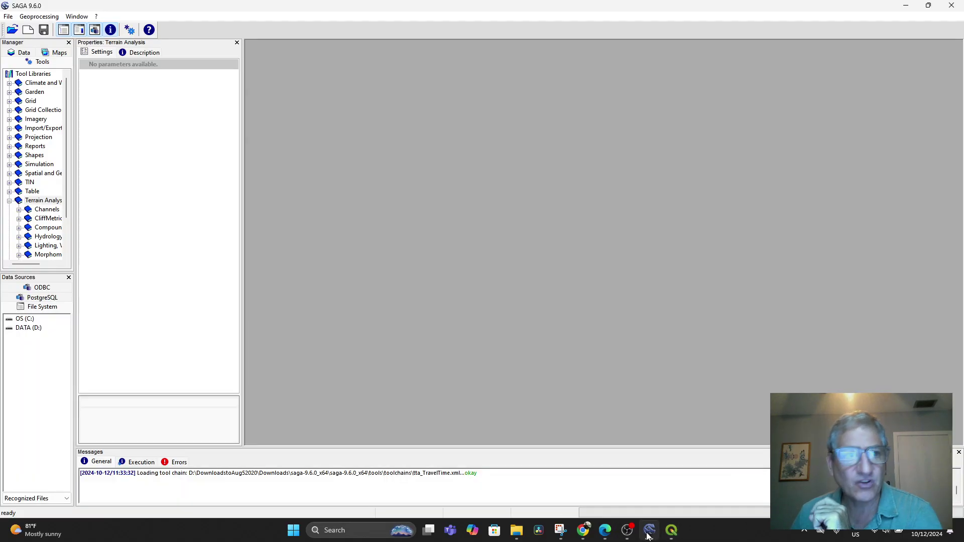
{"action": "left_click", "coordinate": [958, 7]}
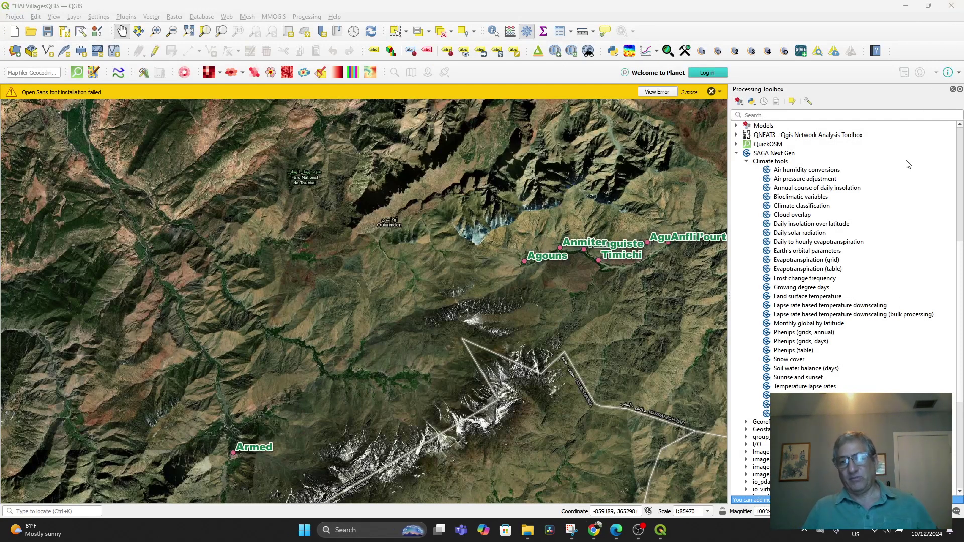
{"action": "scroll", "coordinate": [855, 264], "scroll_direction": "down", "scroll_amount": 3}
{"action": "scroll", "coordinate": [855, 264], "scroll_direction": "up", "scroll_amount": 6}
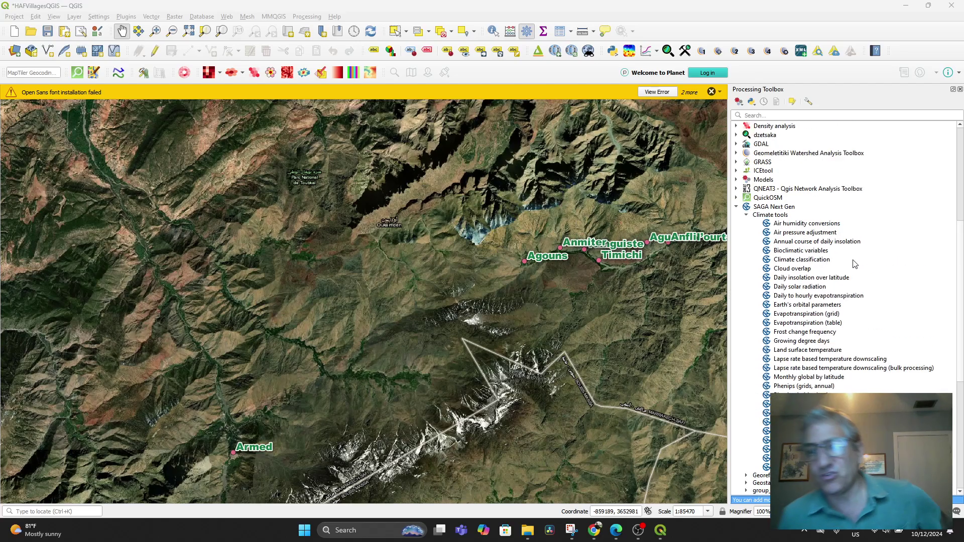
{"action": "left_click", "coordinate": [736, 207]}
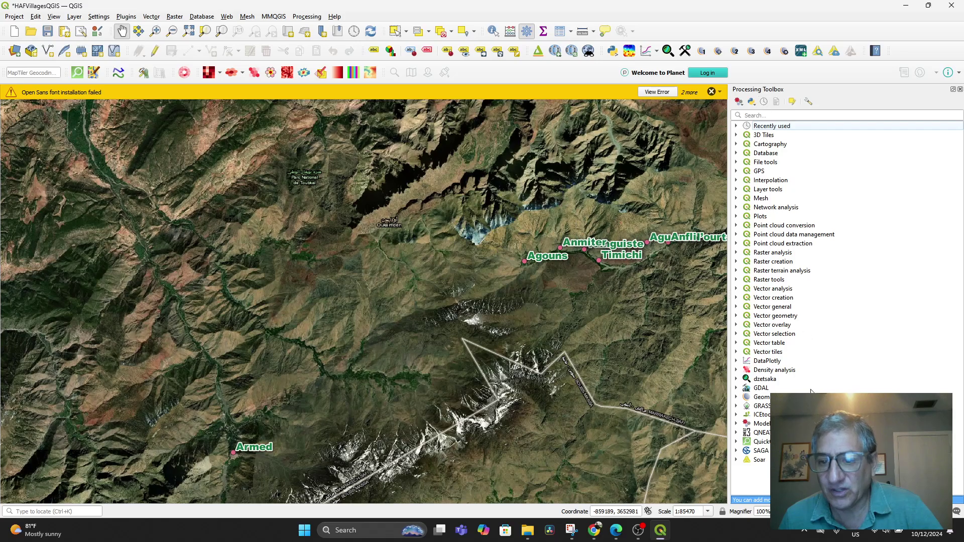
Examine the QuickOSM, Models, ICEtool, GDAL and dzetsaka groups in the Processing Toolbox, collapsing each again.
{"action": "left_click", "coordinate": [736, 442]}
{"action": "left_click", "coordinate": [737, 442]}
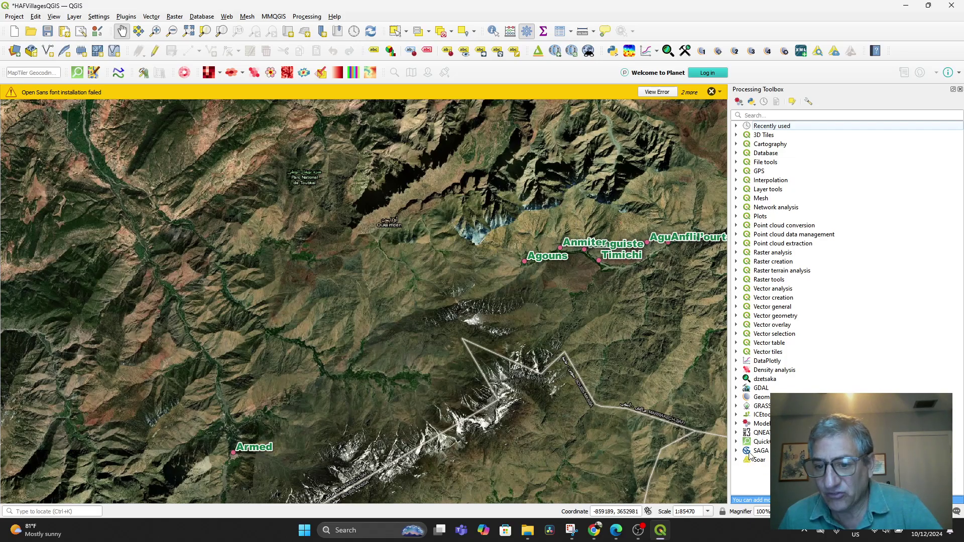
{"action": "left_click", "coordinate": [736, 424]}
{"action": "left_click", "coordinate": [735, 424]}
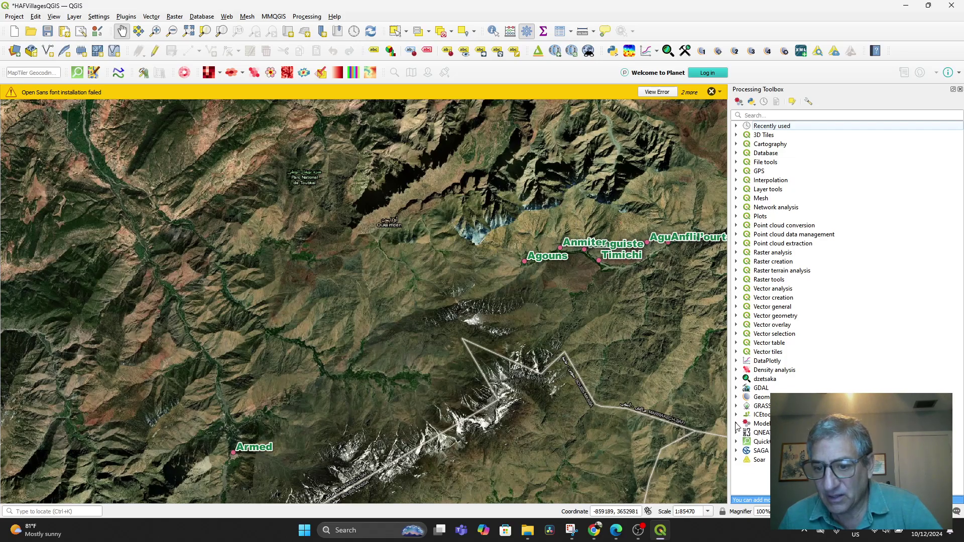
{"action": "left_click", "coordinate": [736, 415]}
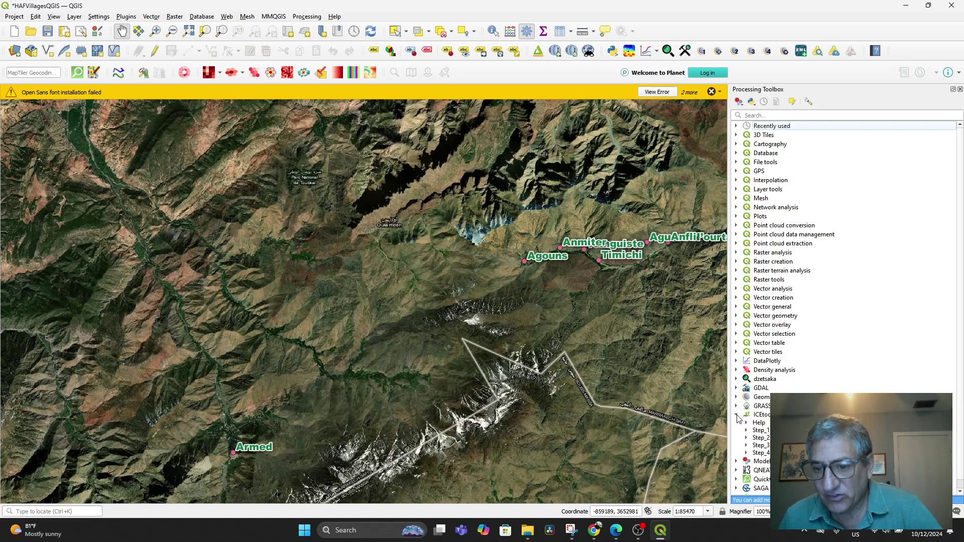
{"action": "left_click", "coordinate": [737, 415]}
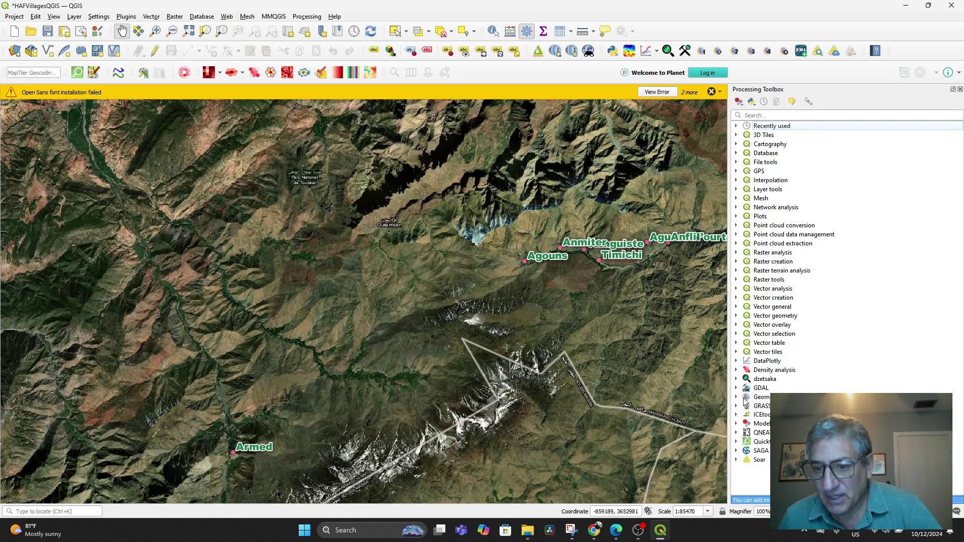
{"action": "left_click", "coordinate": [737, 389]}
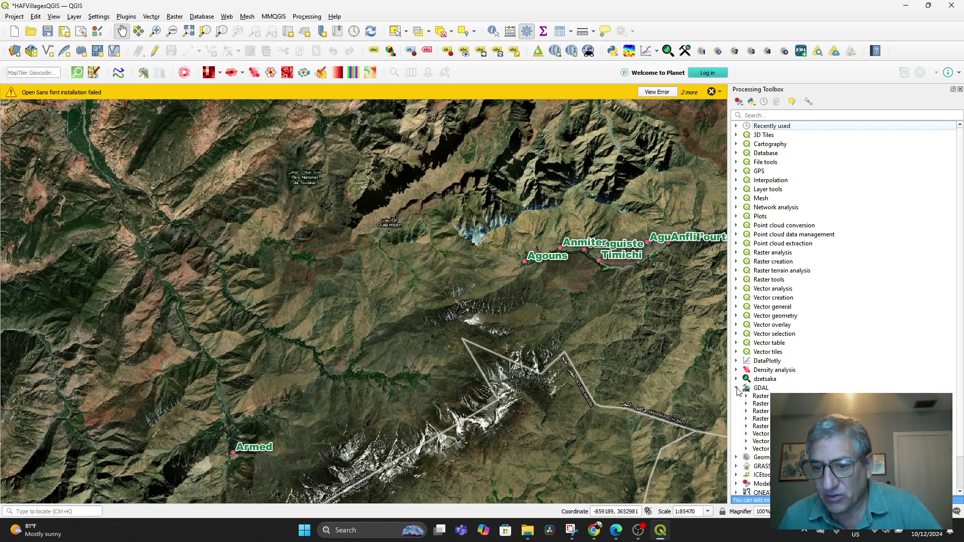
{"action": "left_click", "coordinate": [736, 388]}
{"action": "left_click", "coordinate": [737, 380]}
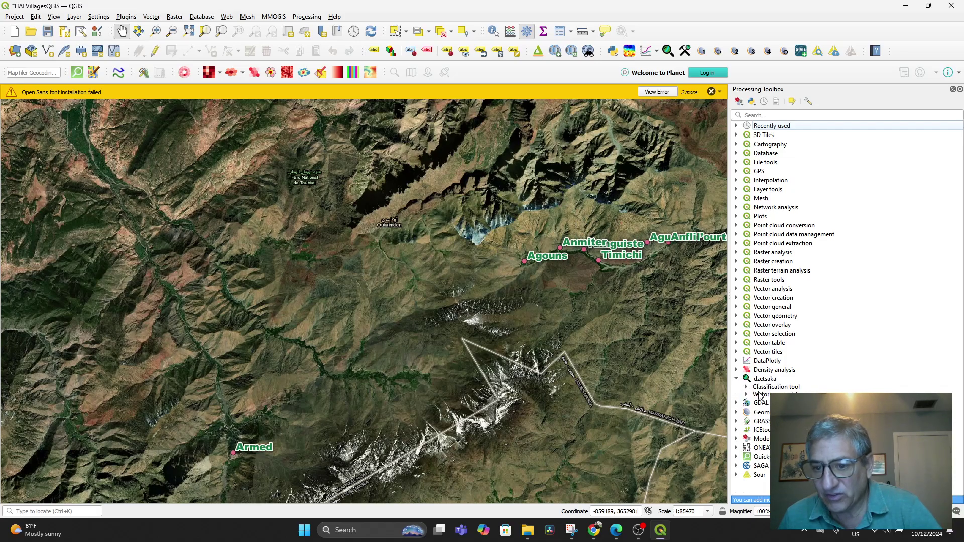
{"action": "left_click", "coordinate": [736, 379]}
Examine the Density analysis group and the DataPlotly Scatter Plot tool in the Processing Toolbox, leaving both groups collapsed.
{"action": "left_click", "coordinate": [736, 370]}
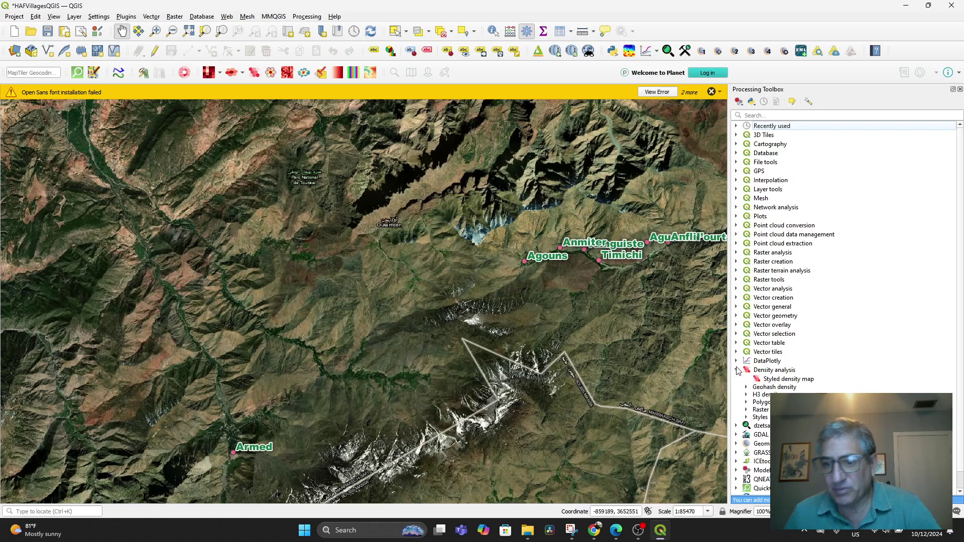
{"action": "left_click", "coordinate": [737, 370]}
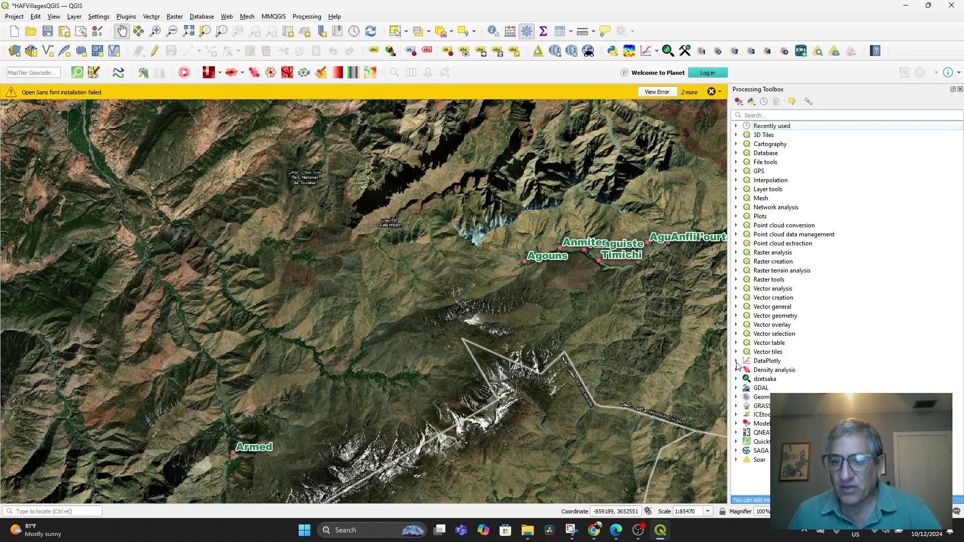
{"action": "left_click", "coordinate": [736, 361]}
{"action": "left_click", "coordinate": [746, 369]}
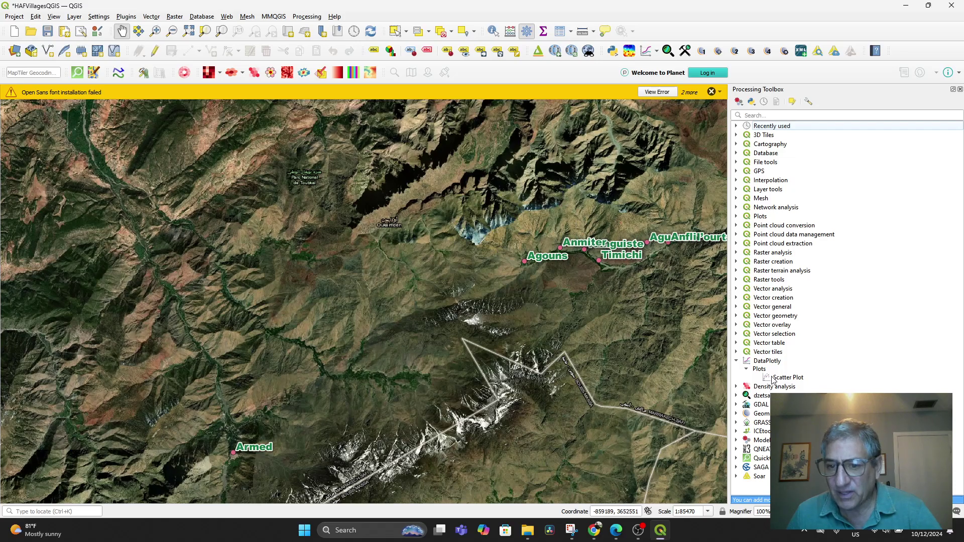
{"action": "left_click", "coordinate": [772, 378]}
{"action": "left_click", "coordinate": [743, 369]}
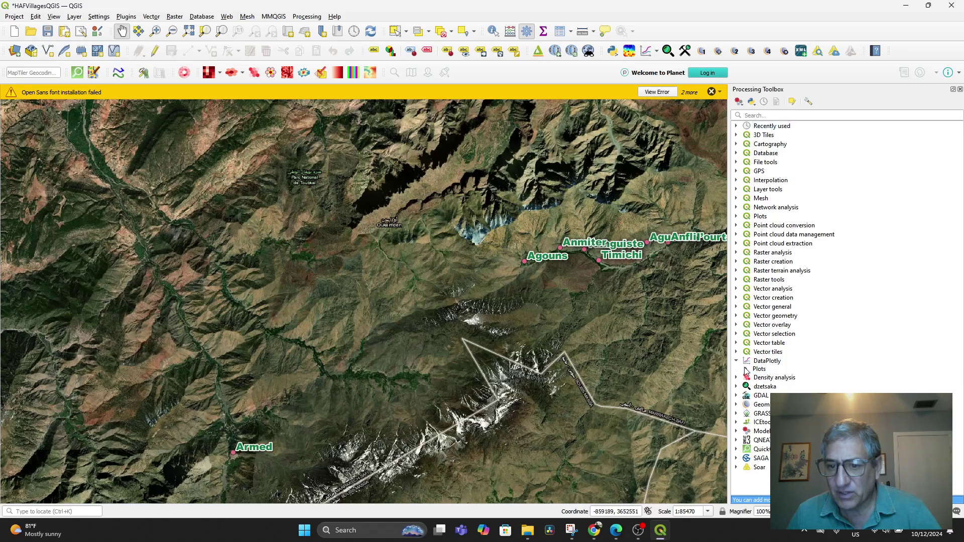
{"action": "left_click", "coordinate": [736, 361]}
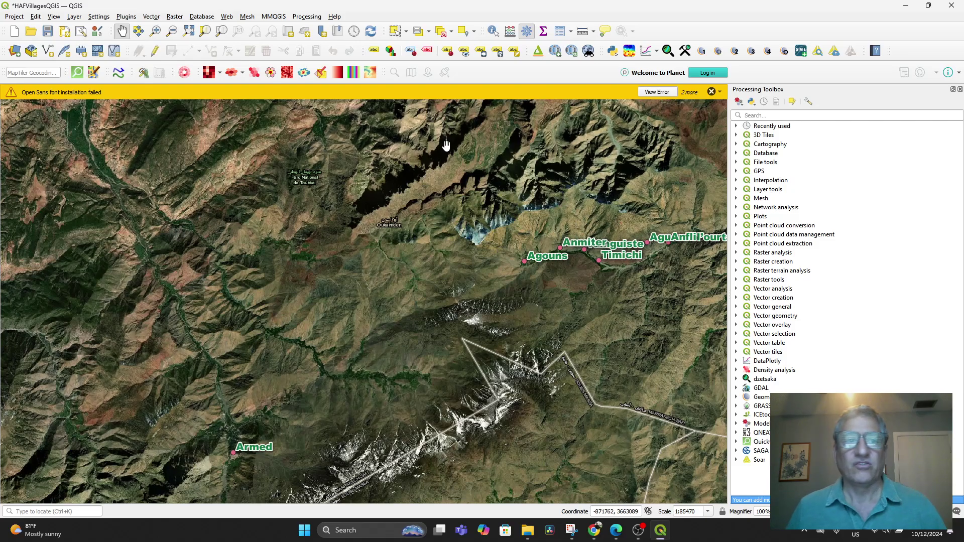
Hide the Processing Toolbox panel and show it again.
{"action": "scroll", "coordinate": [456, 291], "scroll_direction": "down", "scroll_amount": 2}
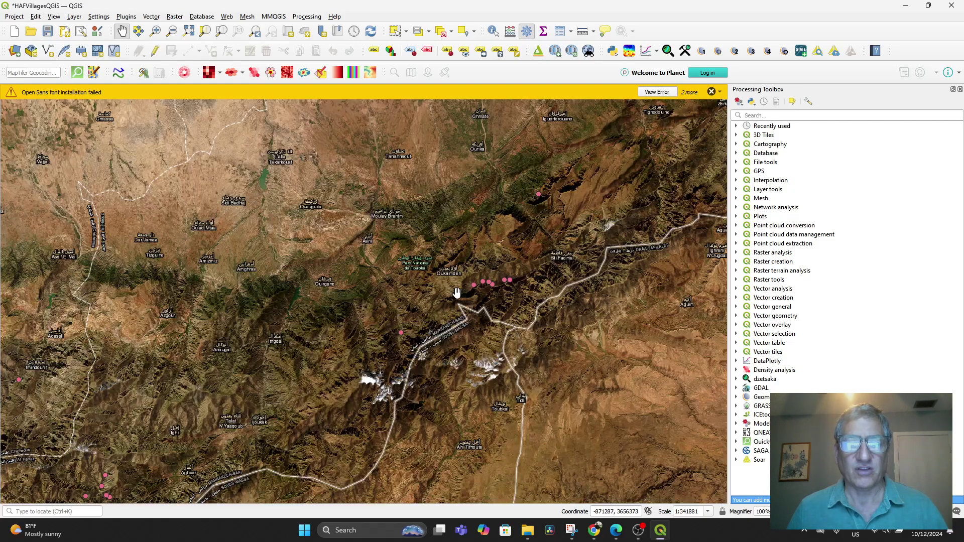
{"action": "scroll", "coordinate": [456, 291], "scroll_direction": "up", "scroll_amount": 2}
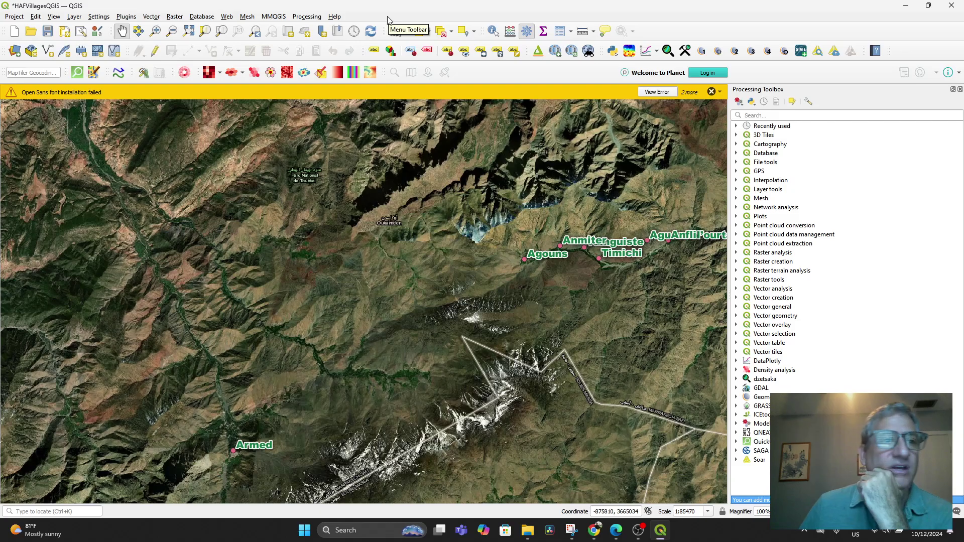
{"action": "left_click", "coordinate": [15, 16]}
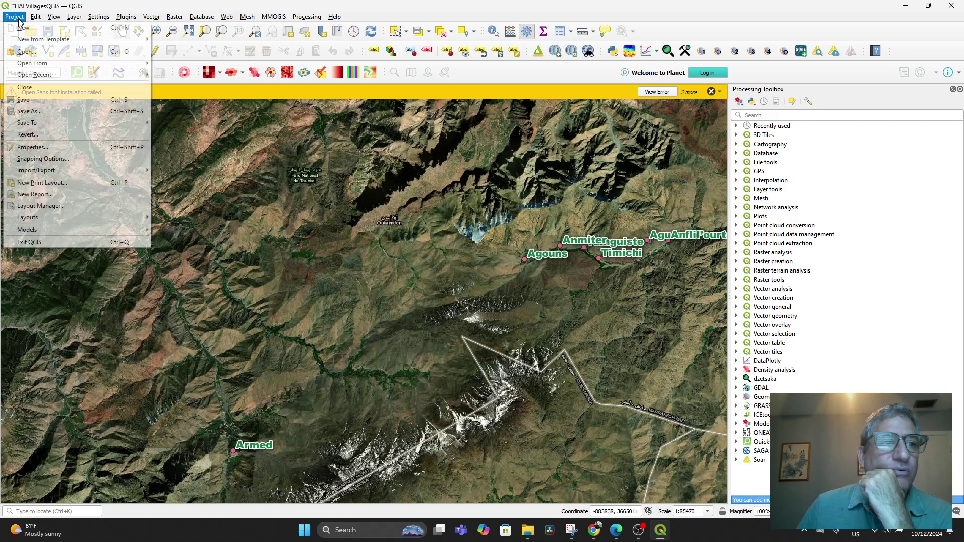
{"action": "mouse_move", "coordinate": [37, 16]}
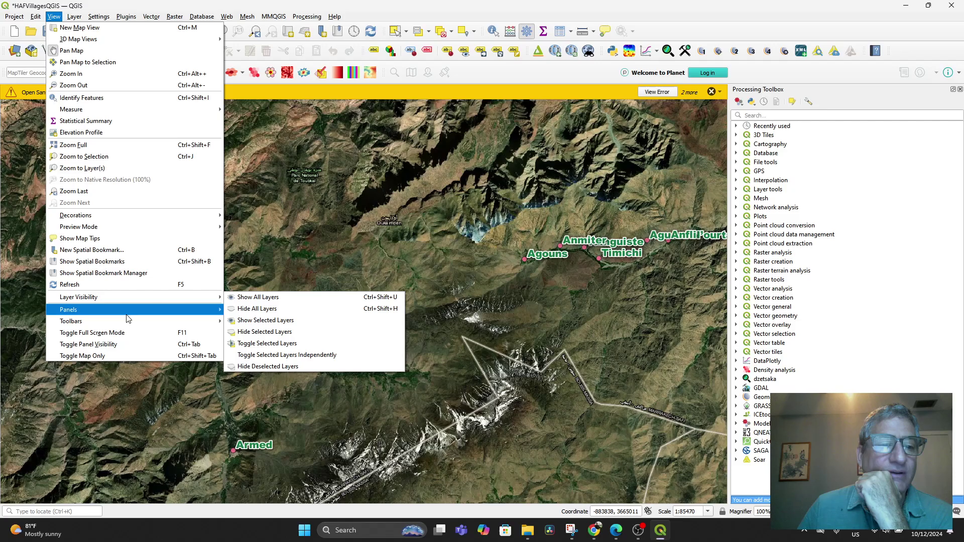
{"action": "mouse_move", "coordinate": [165, 320]}
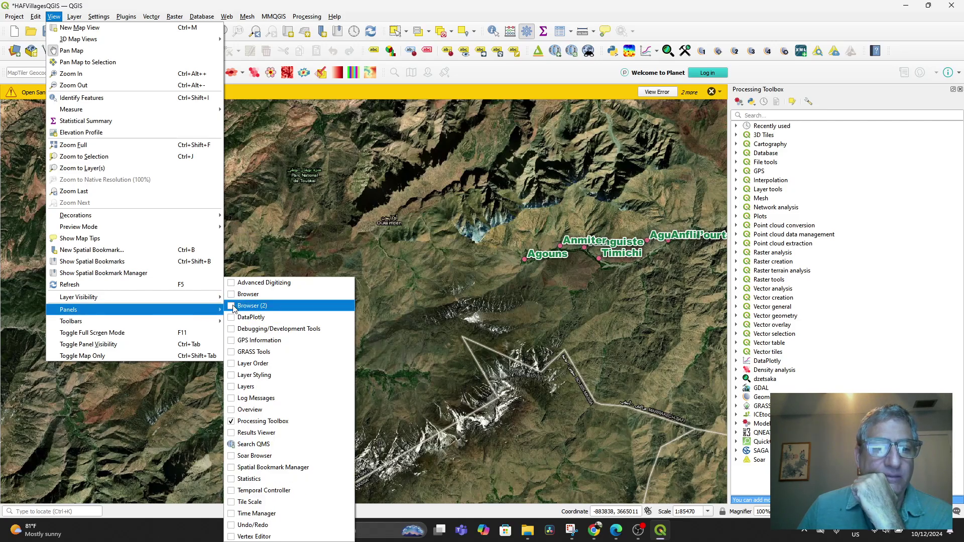
{"action": "left_click", "coordinate": [233, 422]}
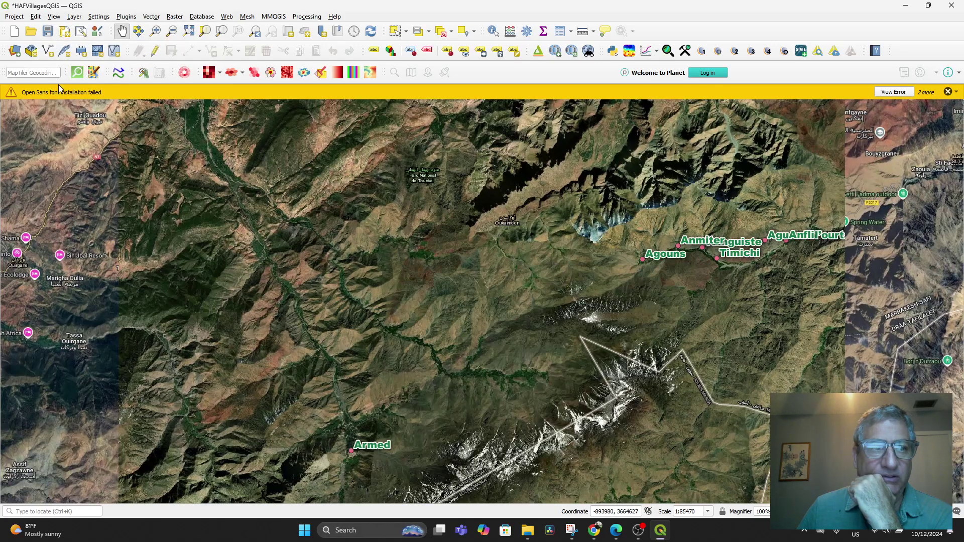
{"action": "left_click", "coordinate": [55, 19]}
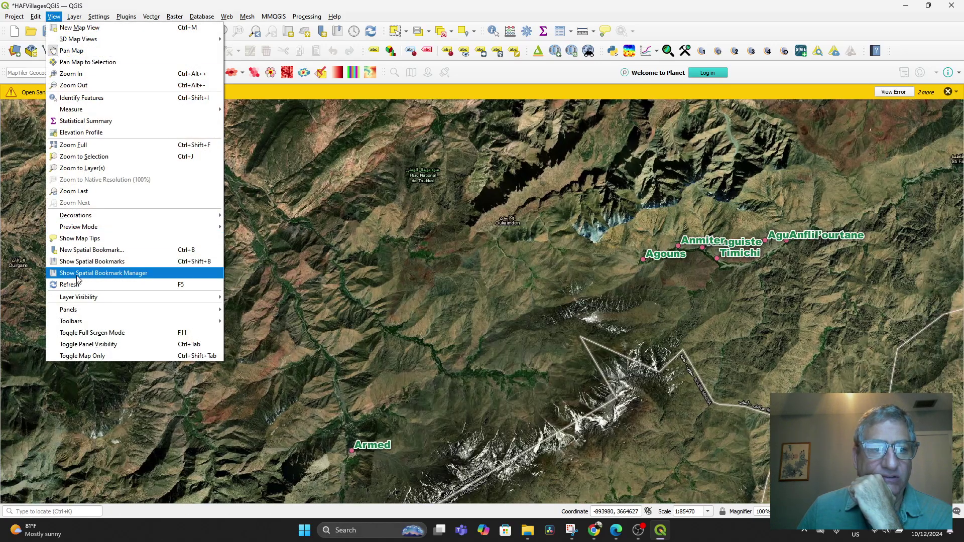
{"action": "mouse_move", "coordinate": [98, 310]}
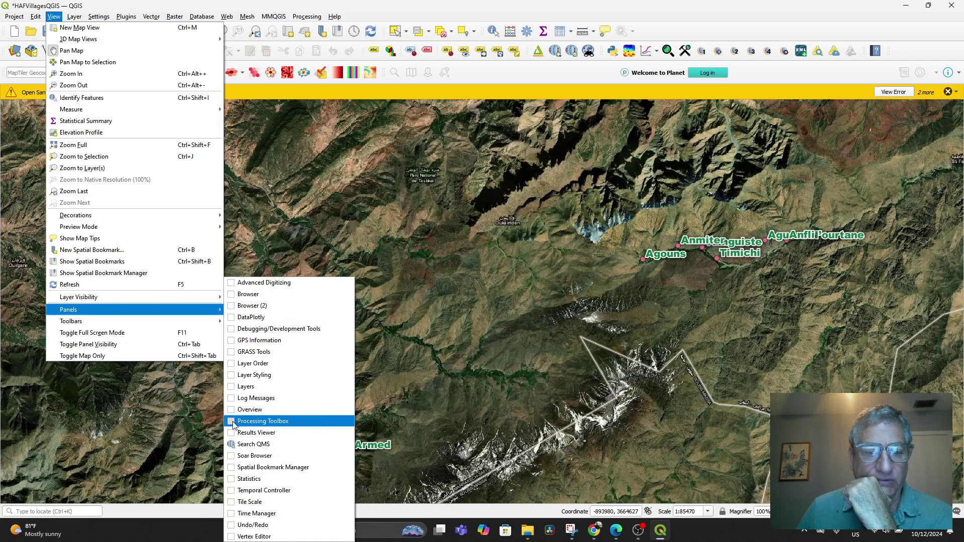
{"action": "left_click", "coordinate": [263, 421]}
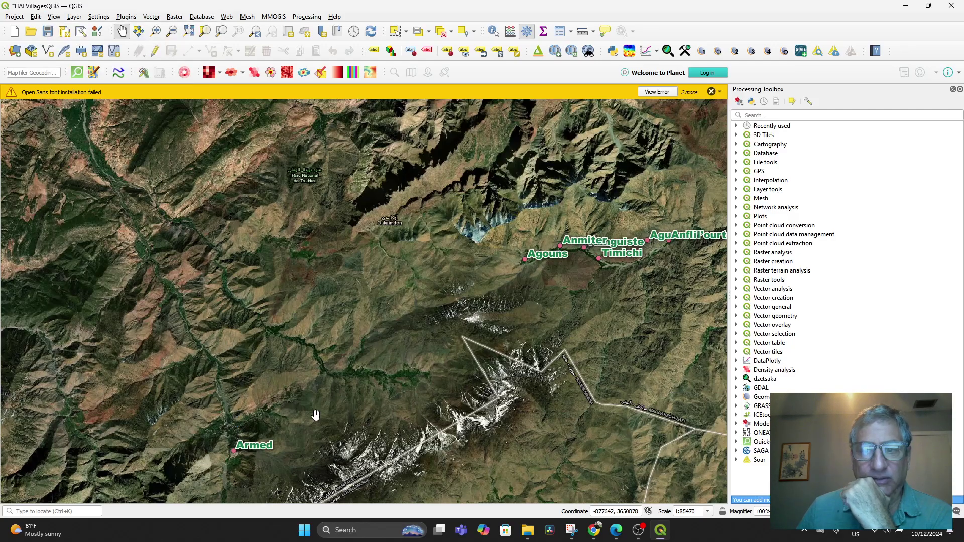
Show the GPS Toolbar and hide it again.
{"action": "left_click", "coordinate": [55, 17]}
{"action": "mouse_move", "coordinate": [140, 322]}
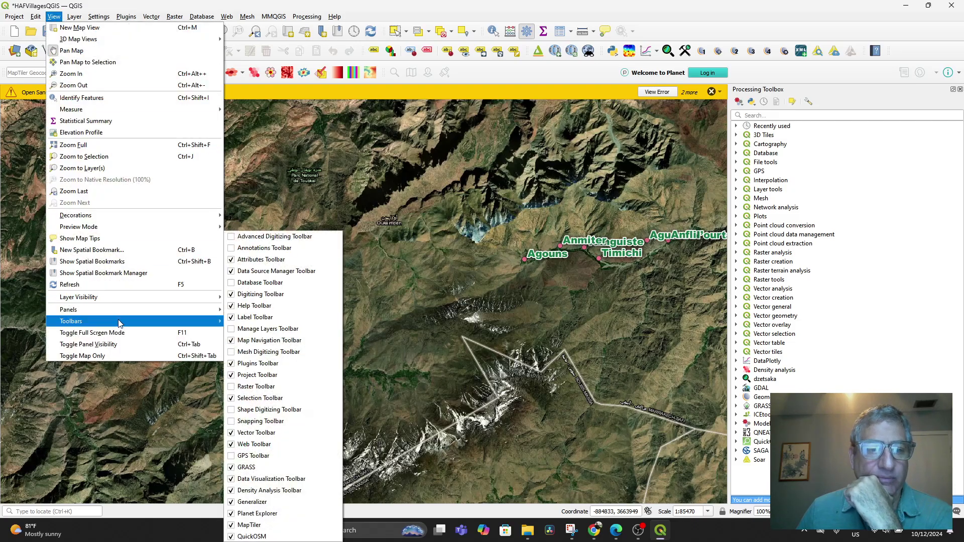
{"action": "left_click", "coordinate": [232, 457]}
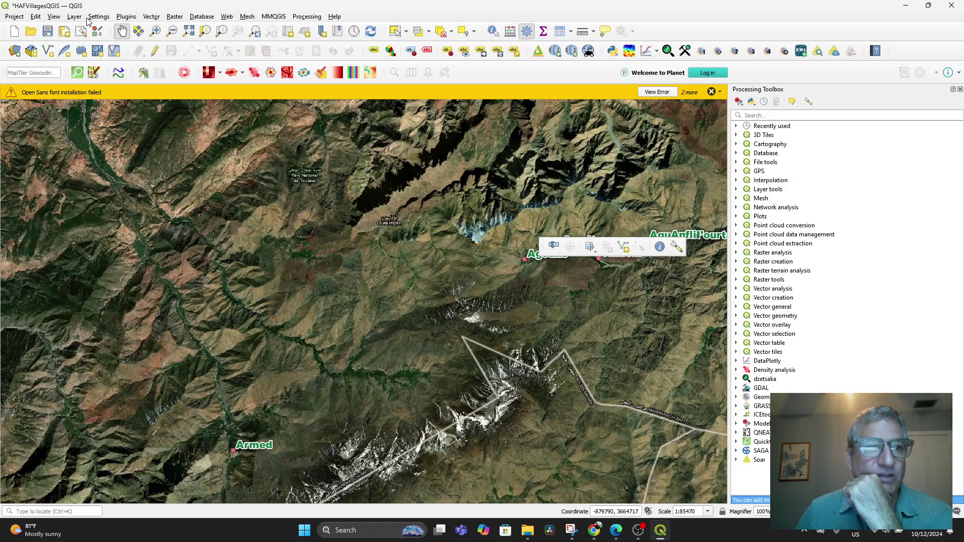
{"action": "left_click", "coordinate": [53, 17]}
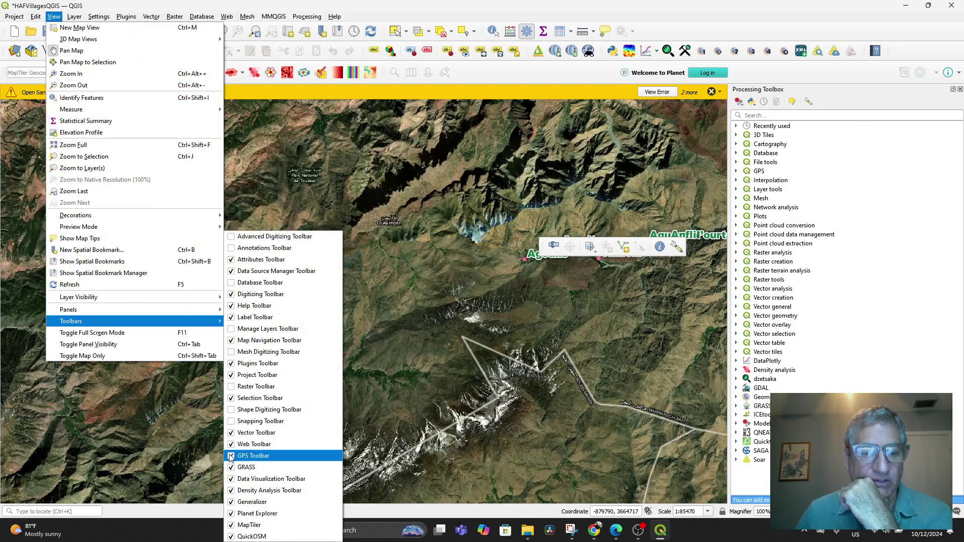
{"action": "left_click", "coordinate": [228, 456]}
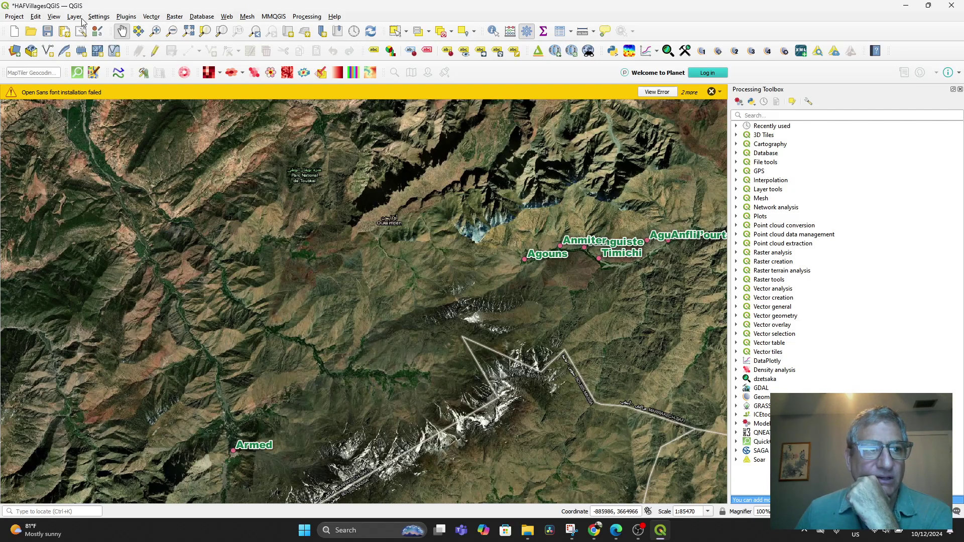
Switch the GRASS toolbar off and back on twice to identify its tools.
{"action": "left_click", "coordinate": [54, 16]}
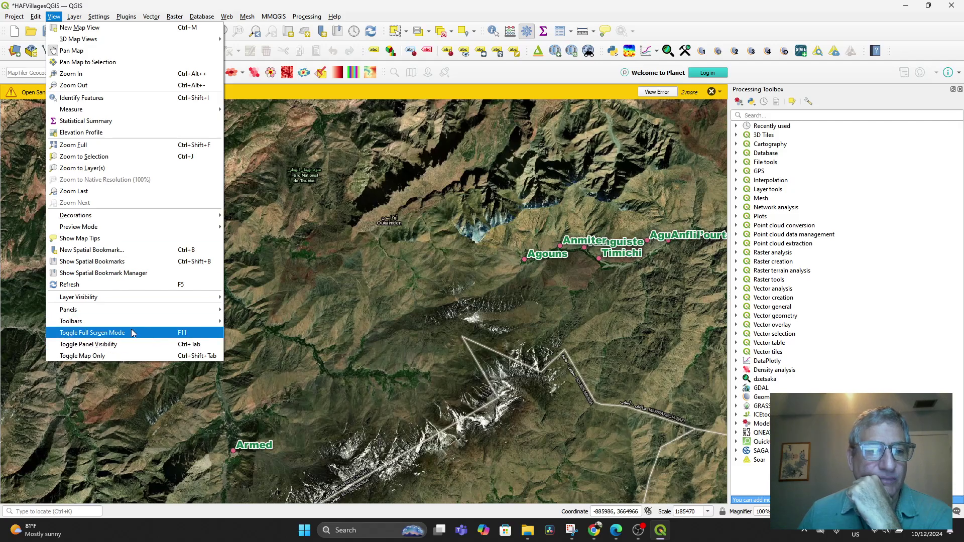
{"action": "mouse_move", "coordinate": [135, 329]}
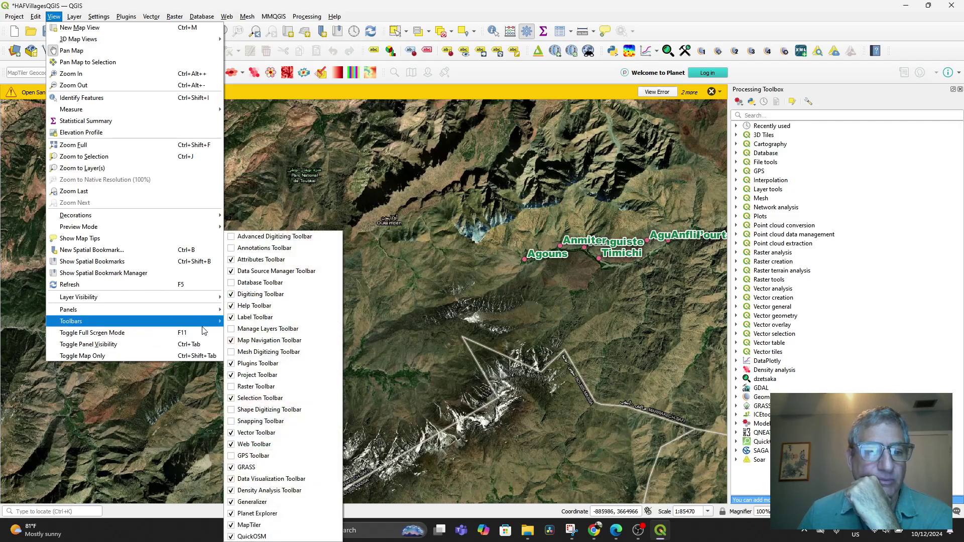
{"action": "left_click", "coordinate": [228, 466]}
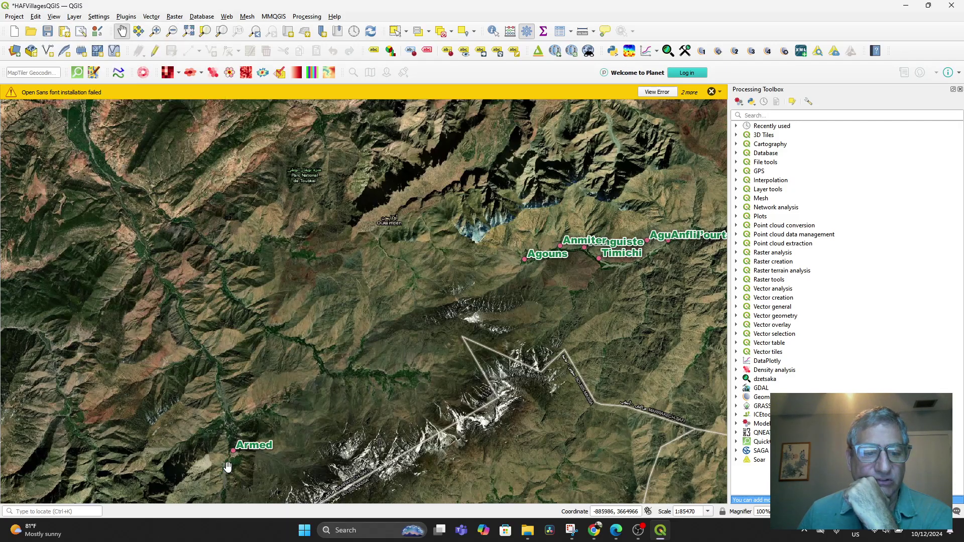
{"action": "left_click", "coordinate": [54, 18]}
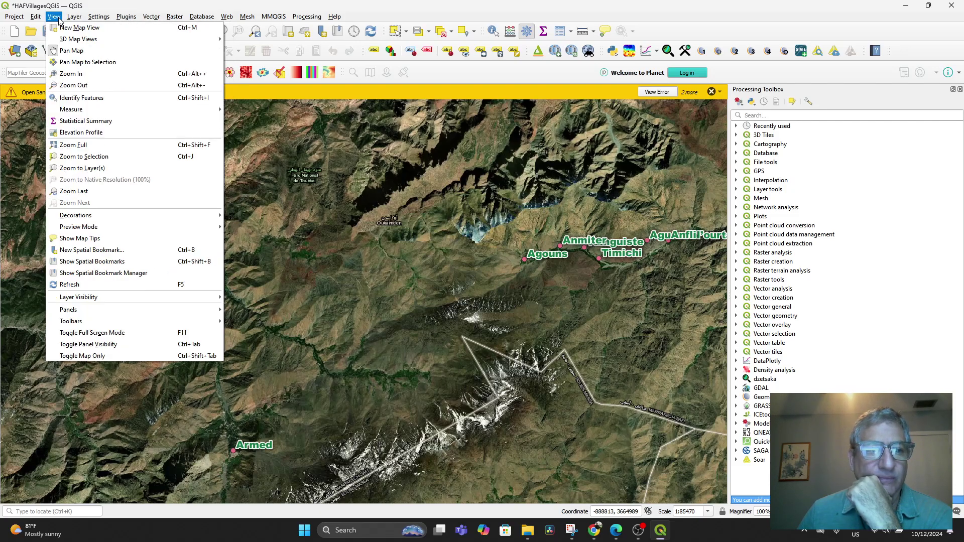
{"action": "mouse_move", "coordinate": [113, 321]}
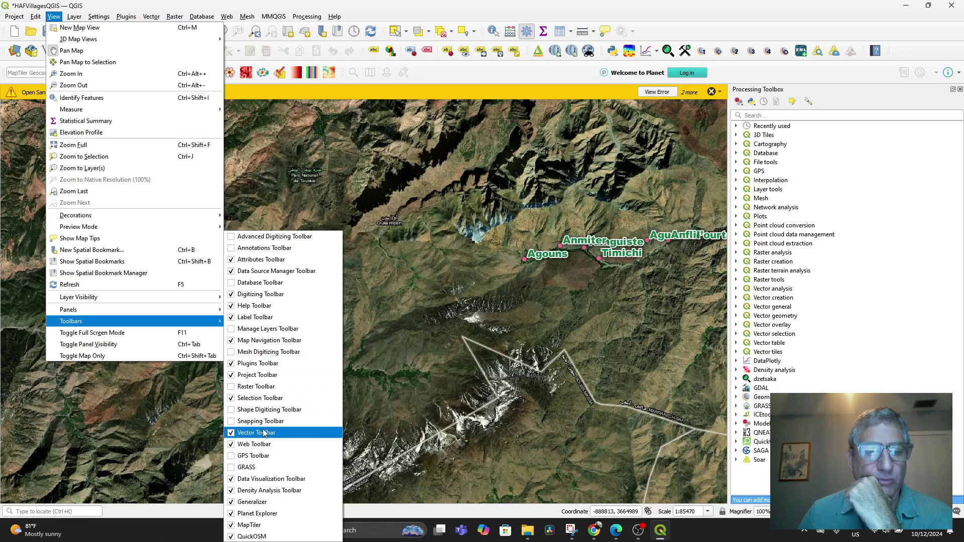
{"action": "left_click", "coordinate": [232, 469]}
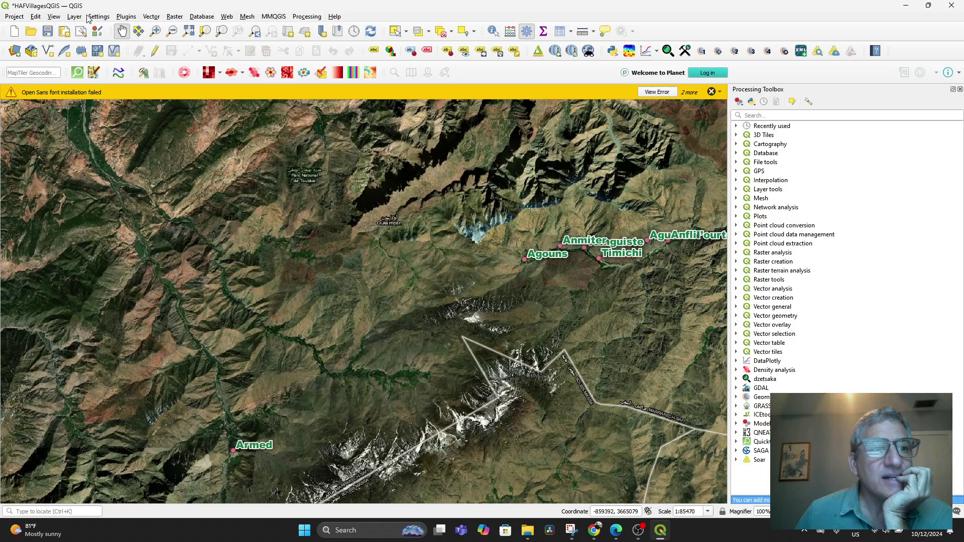
{"action": "left_click", "coordinate": [54, 16]}
{"action": "mouse_move", "coordinate": [159, 321]}
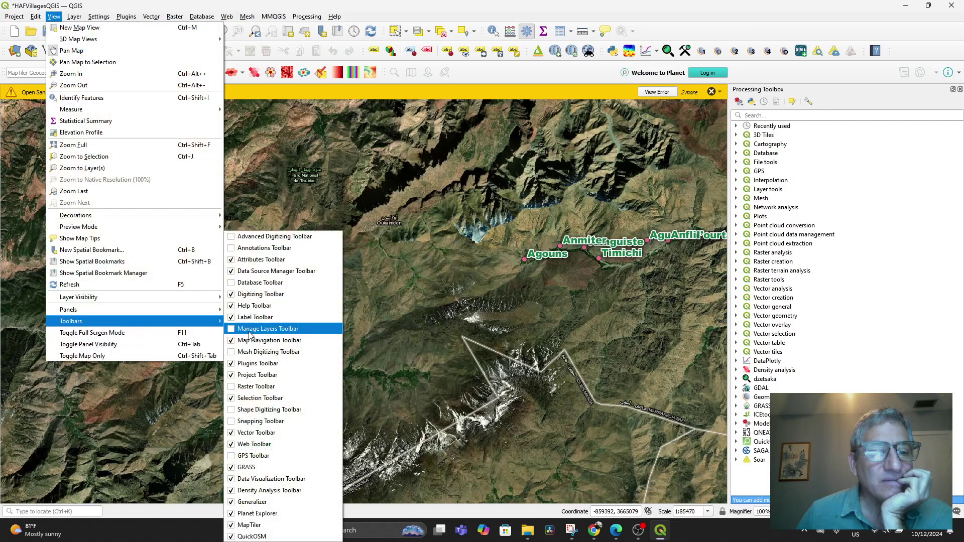
{"action": "left_click", "coordinate": [232, 467]}
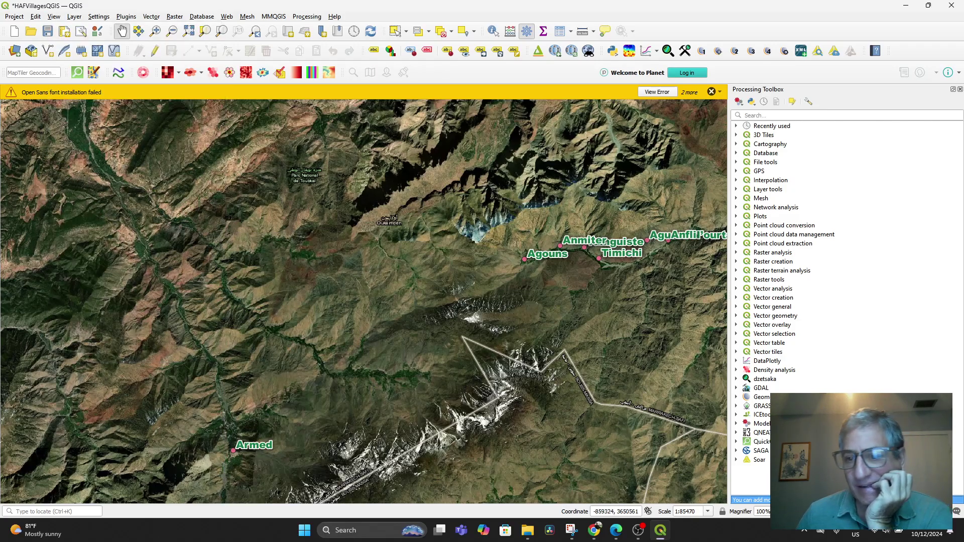
{"action": "left_click", "coordinate": [54, 16]}
{"action": "mouse_move", "coordinate": [143, 321]}
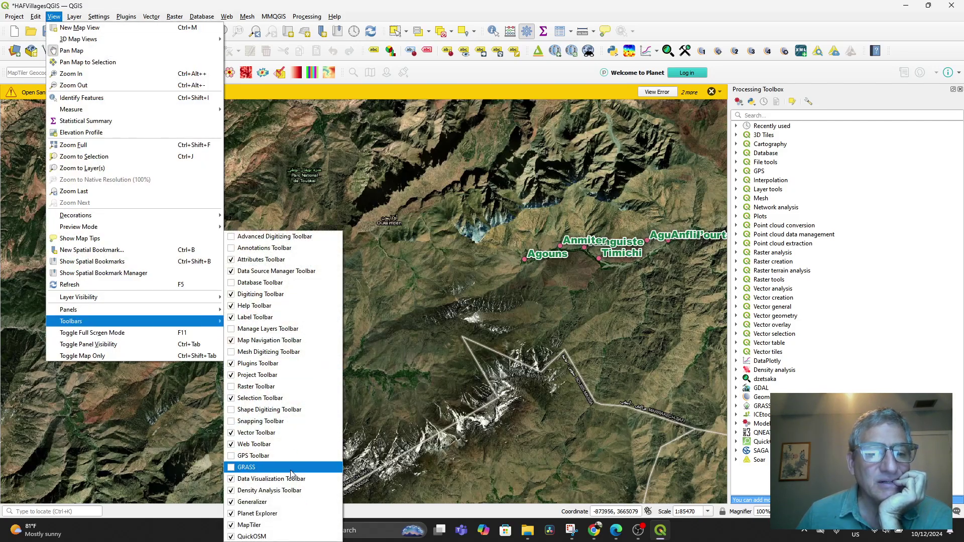
{"action": "left_click", "coordinate": [235, 467]}
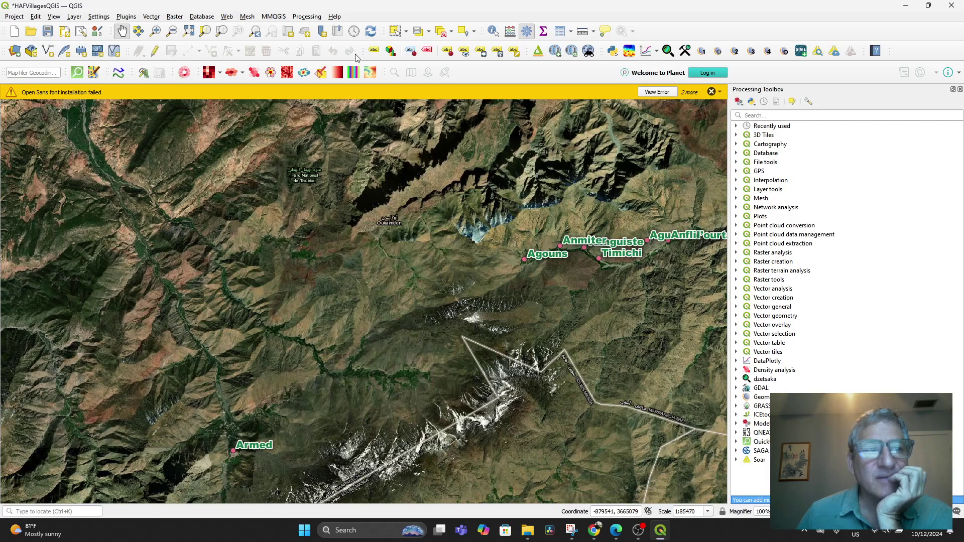
Review the Layer commands, the list of available toolbars, and the commands added by the TimeManager and GRASS plugins.
{"action": "left_click", "coordinate": [74, 17]}
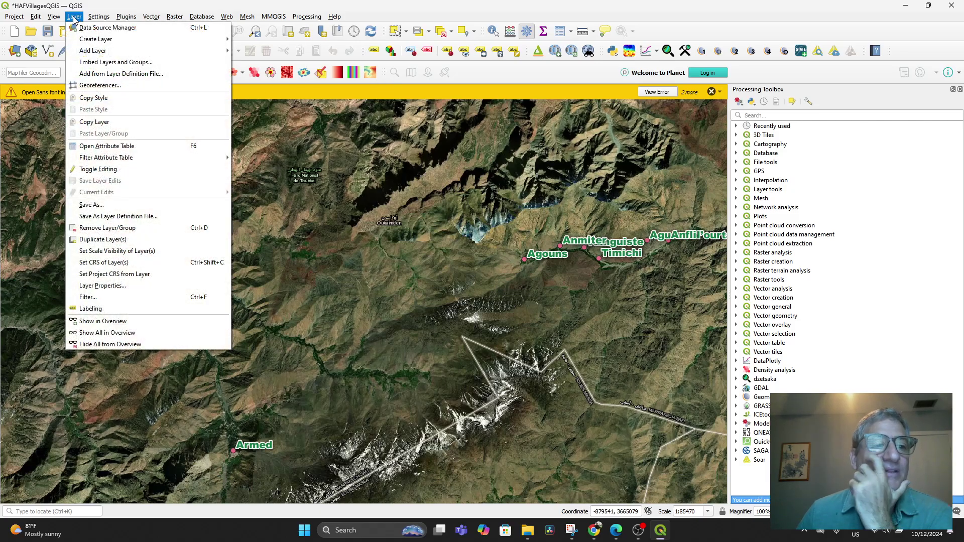
{"action": "left_click", "coordinate": [74, 16]}
{"action": "left_click", "coordinate": [54, 16]}
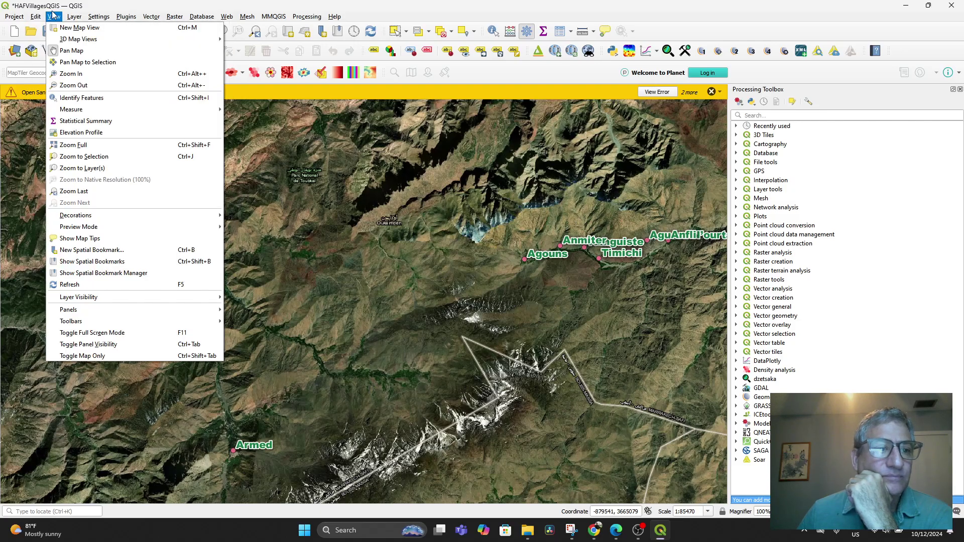
{"action": "mouse_move", "coordinate": [114, 324]}
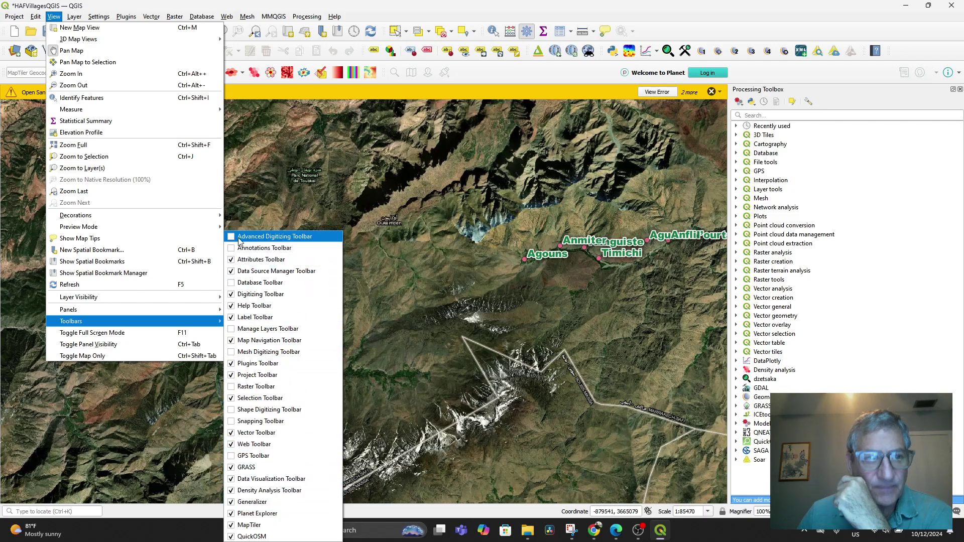
{"action": "mouse_move", "coordinate": [79, 20]}
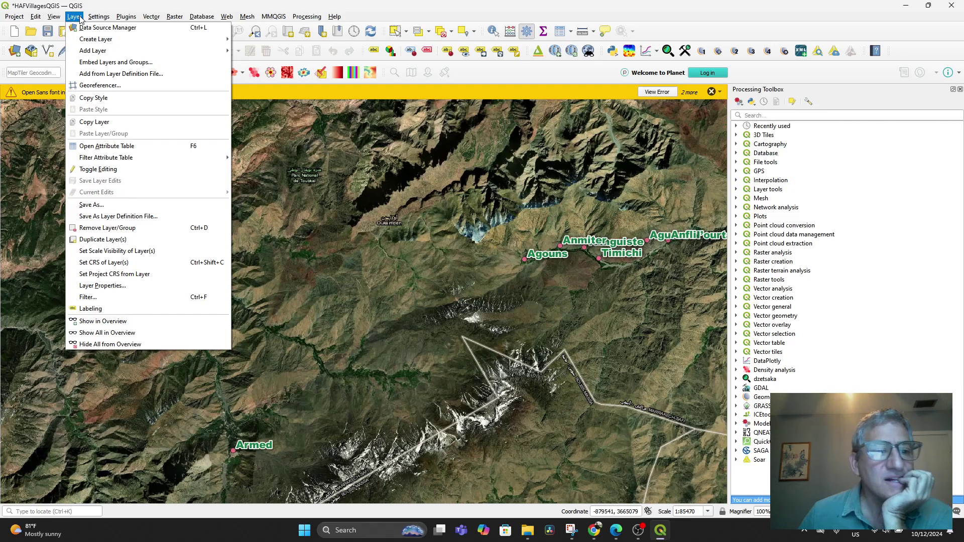
{"action": "mouse_move", "coordinate": [137, 20]}
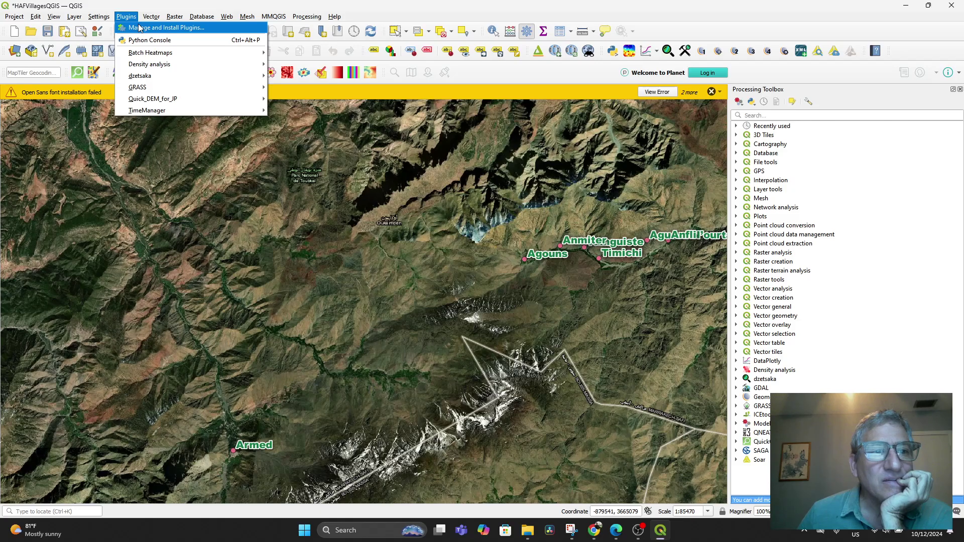
{"action": "mouse_move", "coordinate": [175, 110]}
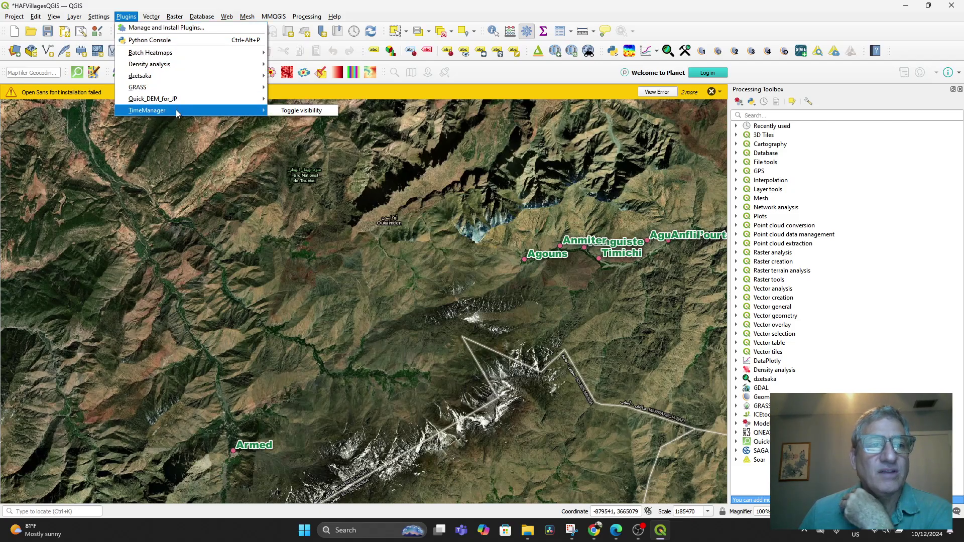
{"action": "mouse_move", "coordinate": [188, 90]}
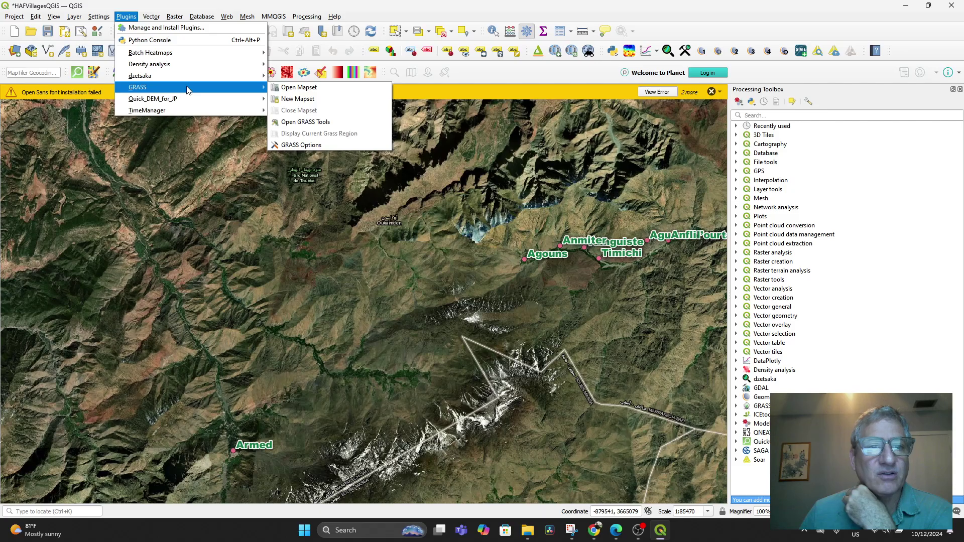
Review the vector geoprocessing tools, DEMto3D raster printing, DB Manager and the D3 Data Visualization web commands.
{"action": "mouse_move", "coordinate": [195, 59]}
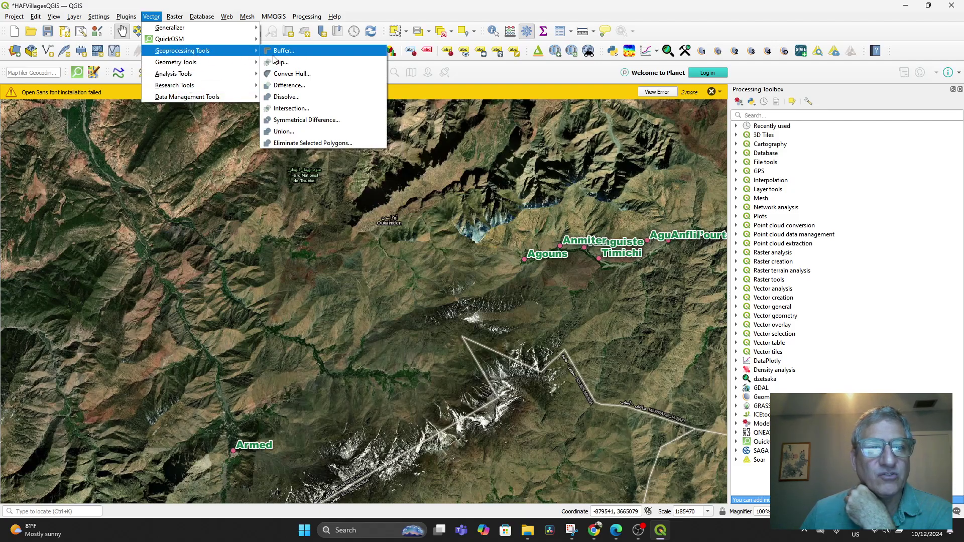
{"action": "mouse_move", "coordinate": [222, 43]}
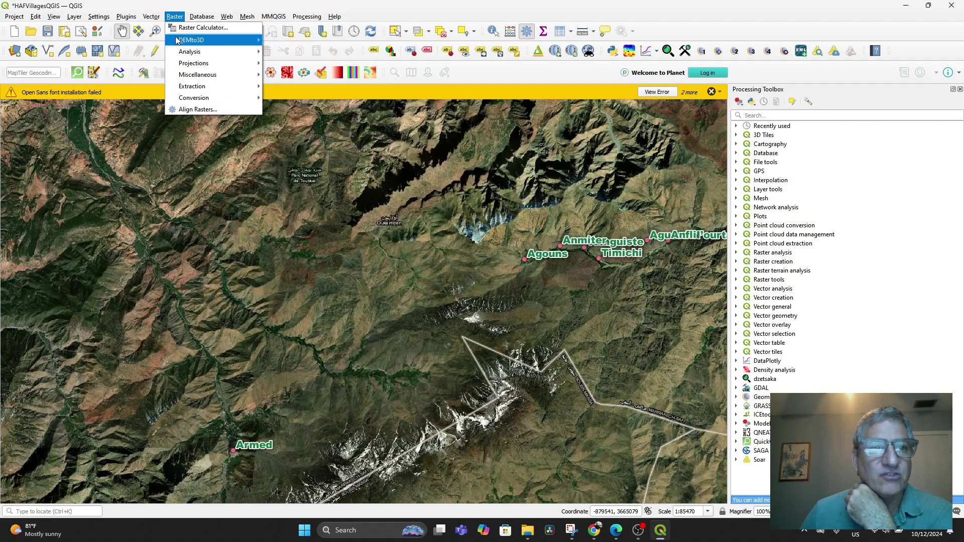
{"action": "mouse_move", "coordinate": [176, 41]}
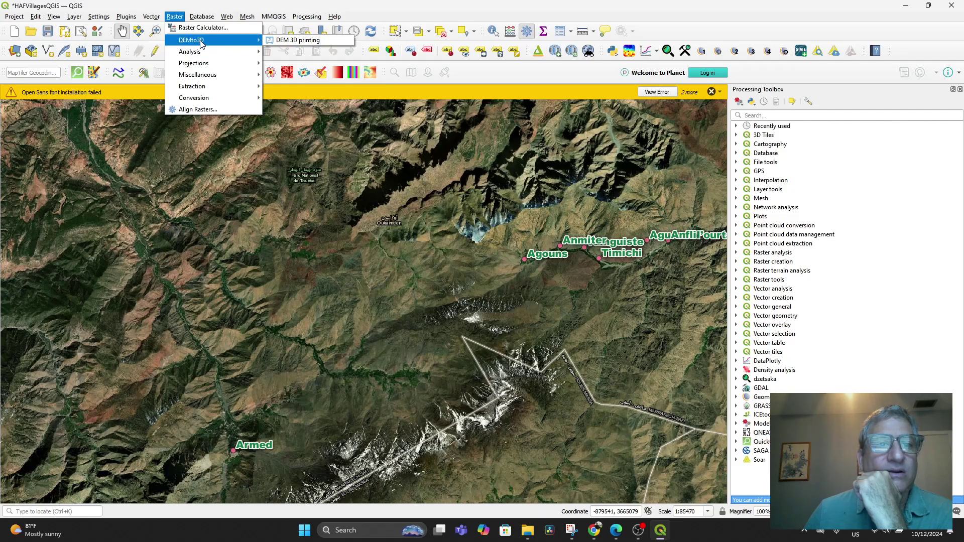
{"action": "mouse_move", "coordinate": [205, 17]}
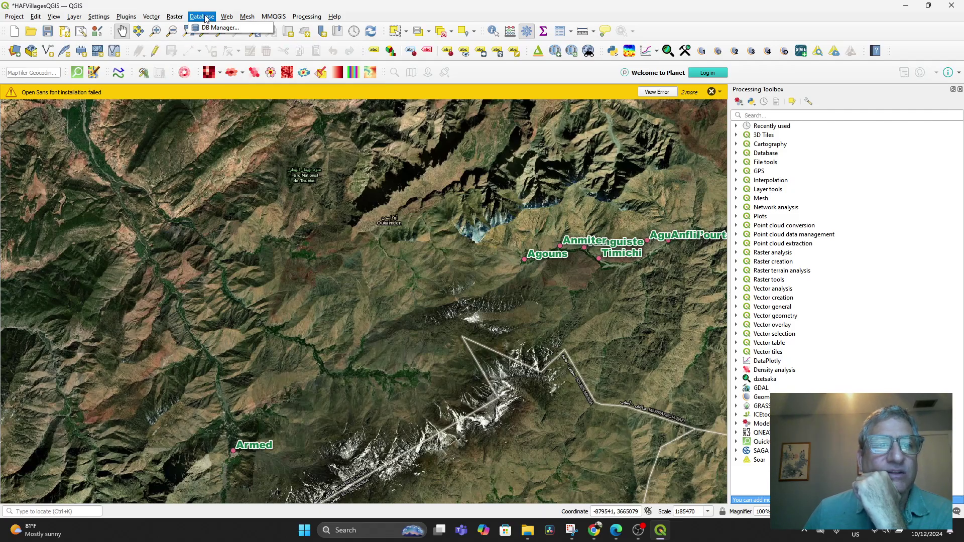
{"action": "mouse_move", "coordinate": [250, 29]}
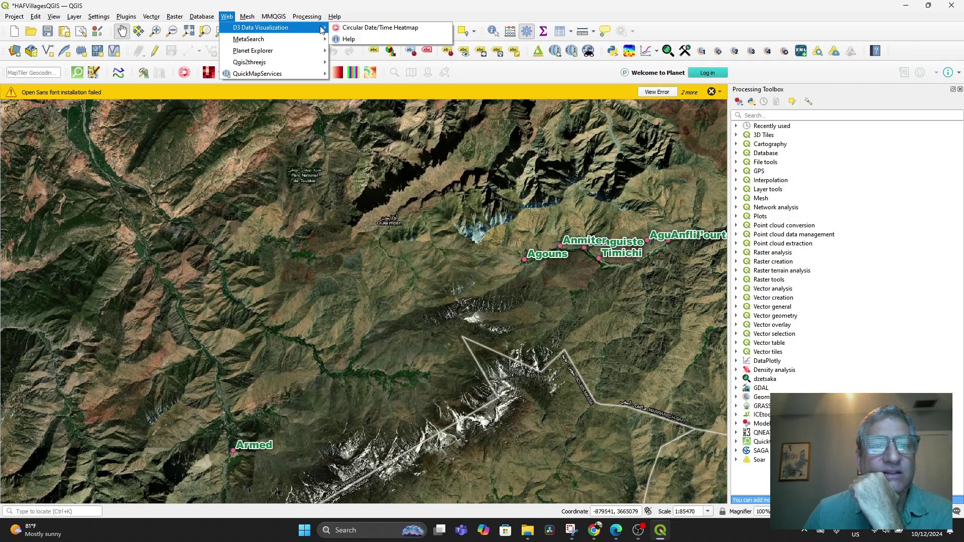
Download the contributed services pack for QuickMapServices from its settings.
{"action": "mouse_move", "coordinate": [289, 54]}
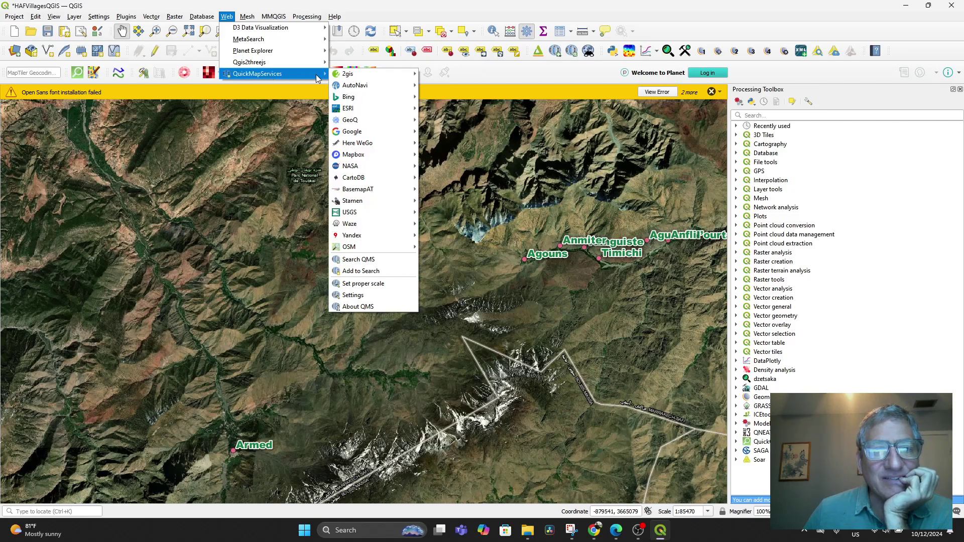
{"action": "mouse_move", "coordinate": [345, 75]}
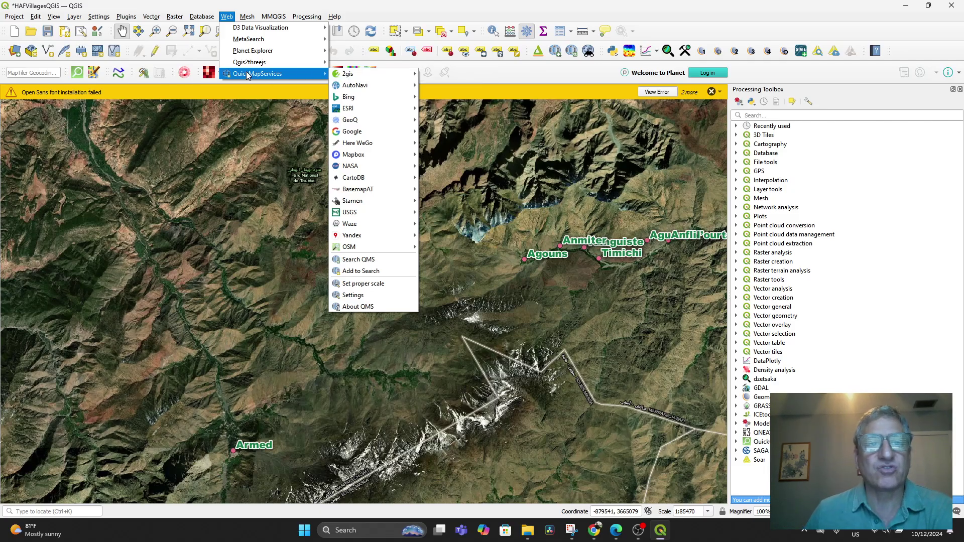
{"action": "left_click", "coordinate": [356, 296]}
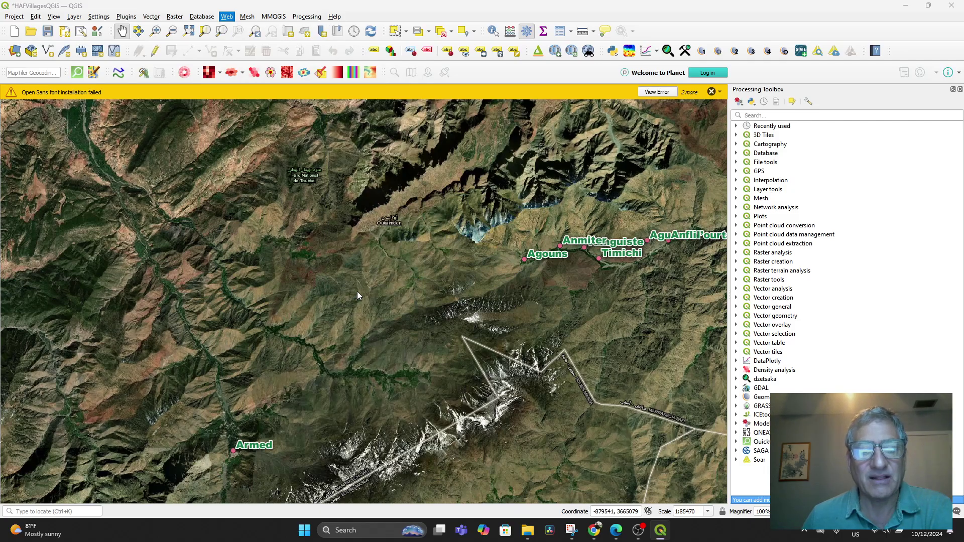
{"action": "left_click", "coordinate": [497, 172]}
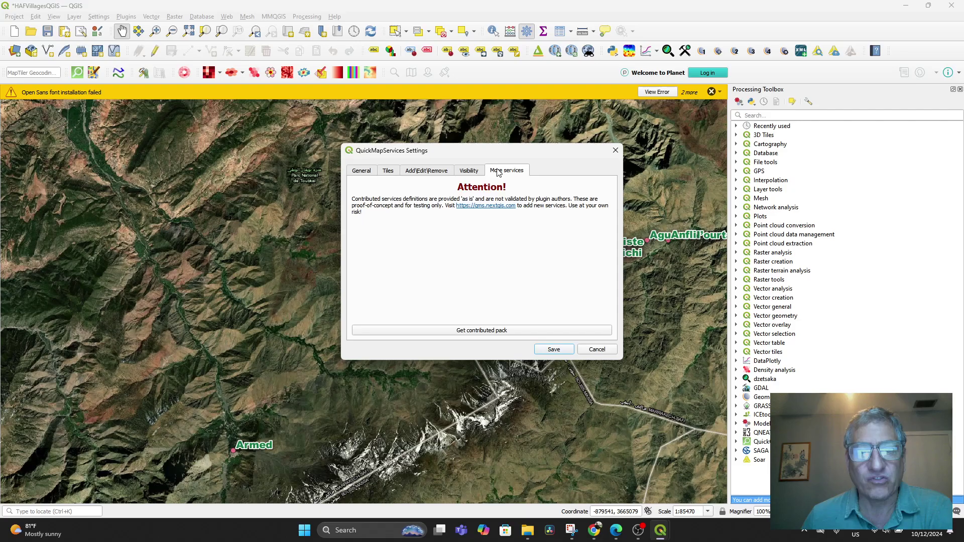
{"action": "left_click", "coordinate": [483, 330]}
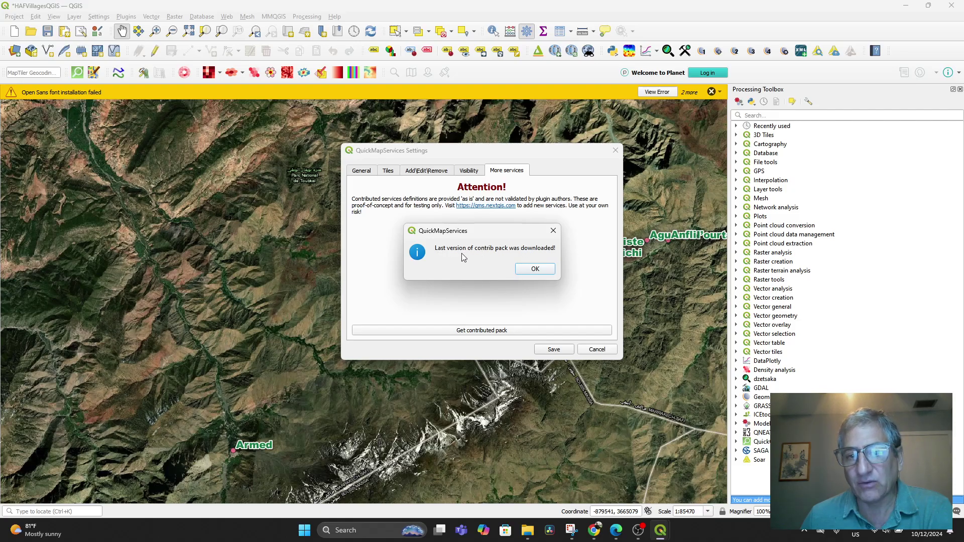
{"action": "left_click", "coordinate": [524, 271]}
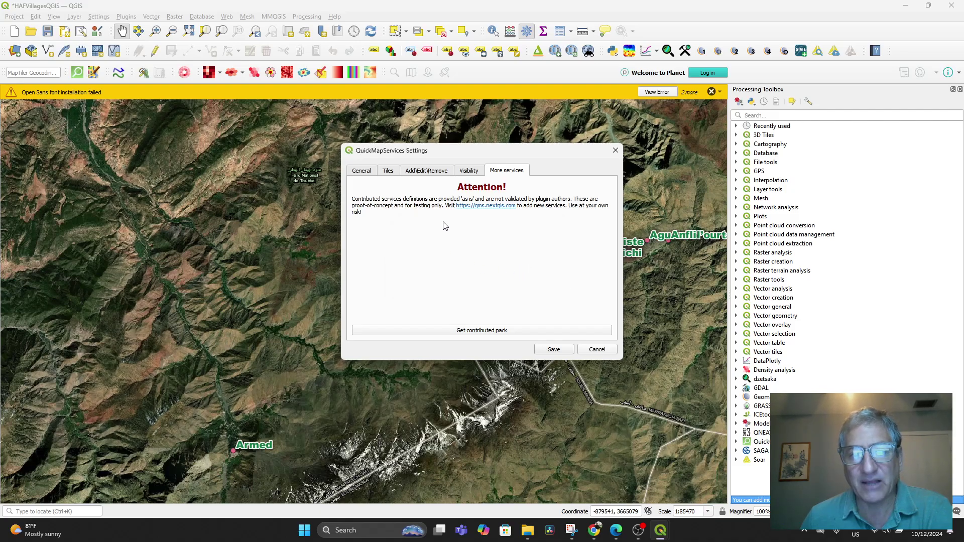
Enable EPSG:3857 (OTF) on adding TMS in QuickMapServices, check its tile and service visibility settings, and save.
{"action": "left_click", "coordinate": [358, 172]}
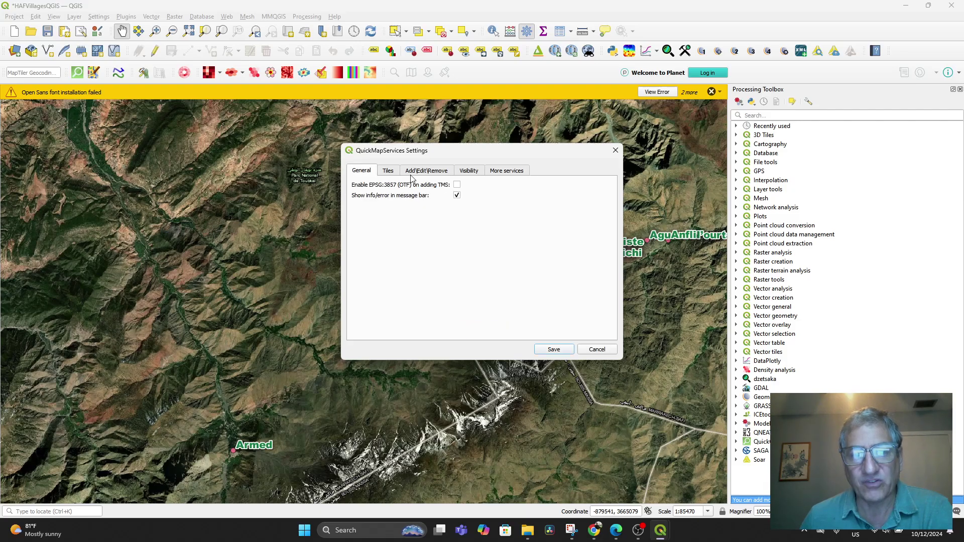
{"action": "left_click", "coordinate": [456, 194]}
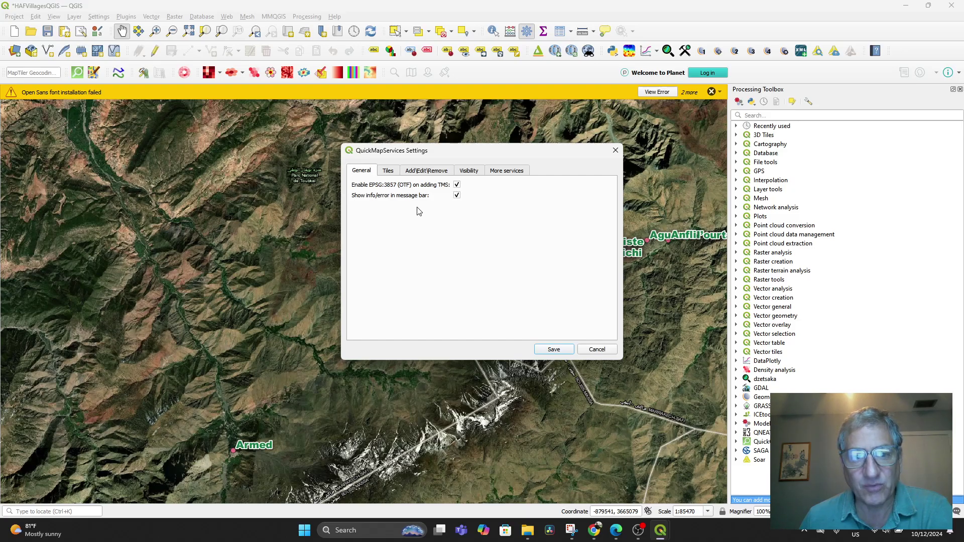
{"action": "left_click", "coordinate": [388, 170]}
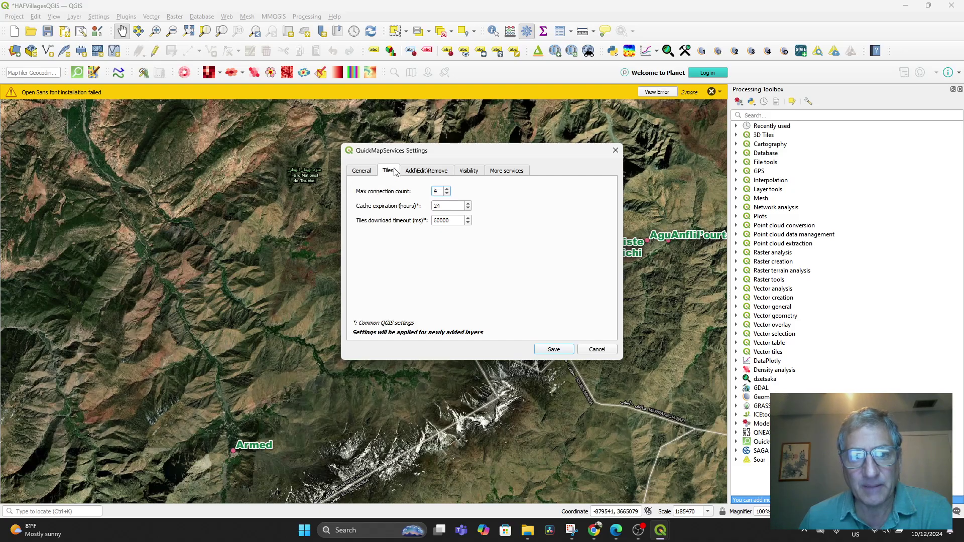
{"action": "left_click", "coordinate": [431, 172]}
{"action": "left_click", "coordinate": [469, 171]}
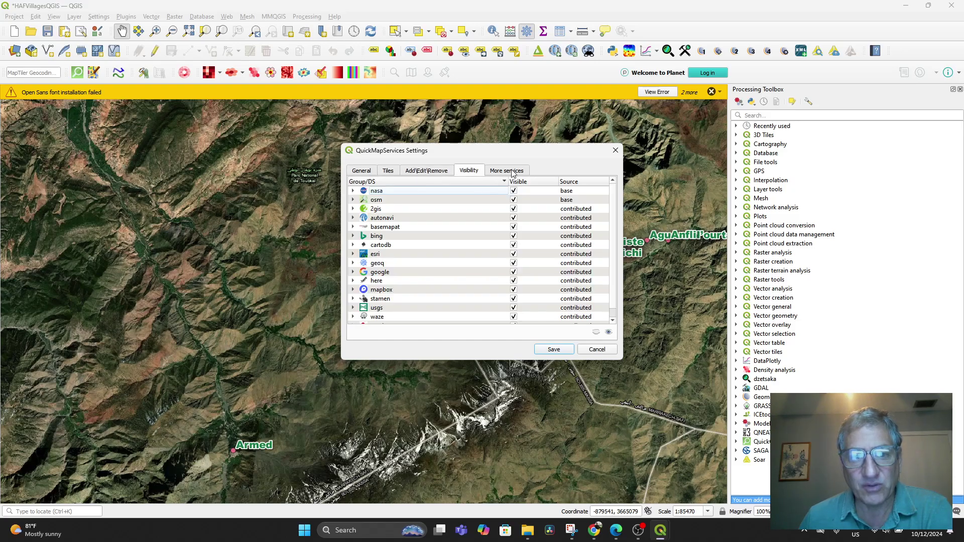
{"action": "left_click", "coordinate": [500, 171]}
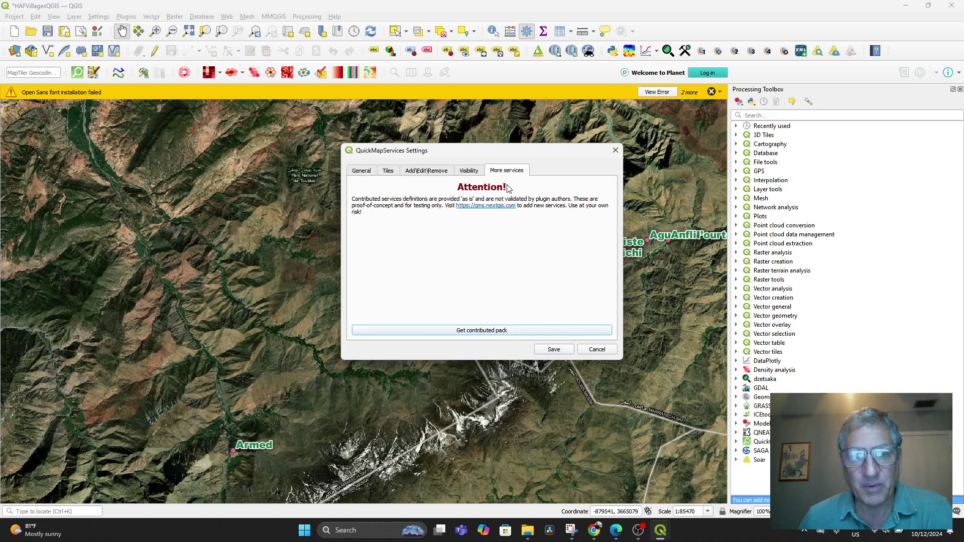
{"action": "left_click", "coordinate": [554, 348]}
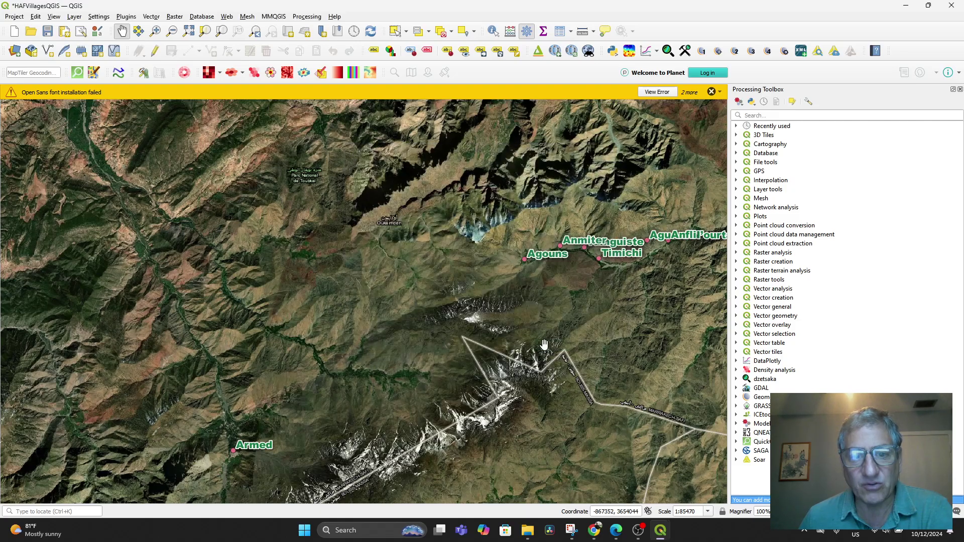
Review the QuickMapServices basemap providers, the Mesh commands, and the MMQGIS import/export and search/select tools.
{"action": "left_click", "coordinate": [229, 18]}
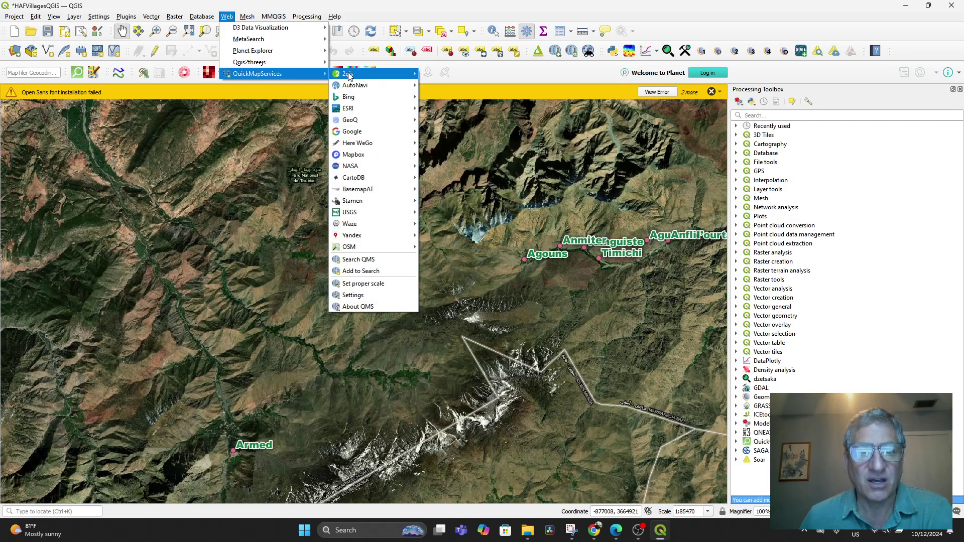
{"action": "mouse_move", "coordinate": [350, 110]}
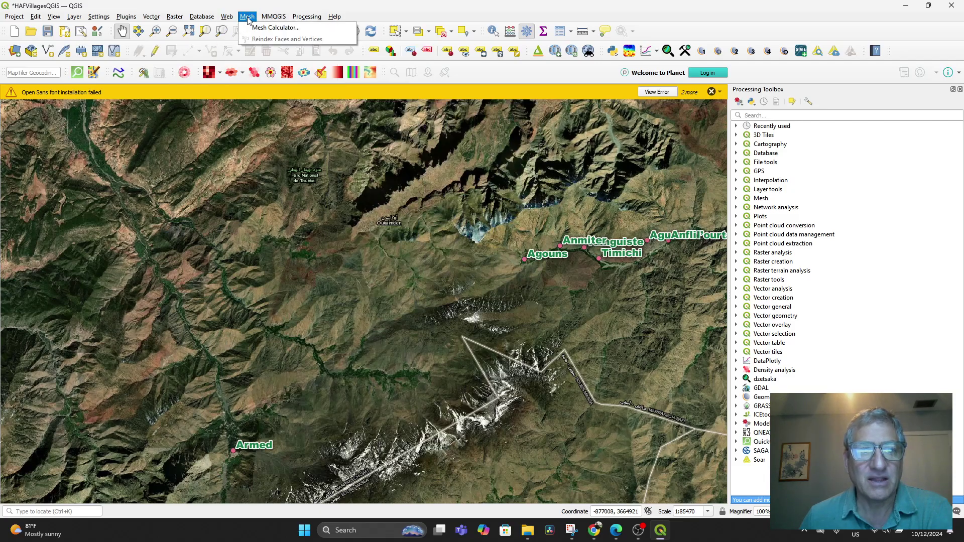
{"action": "mouse_move", "coordinate": [274, 16]}
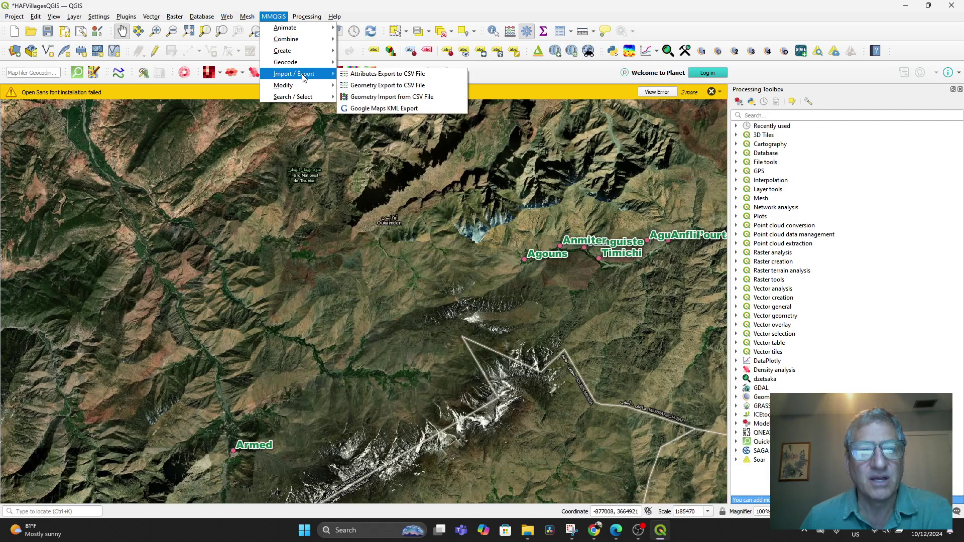
{"action": "mouse_move", "coordinate": [304, 97]}
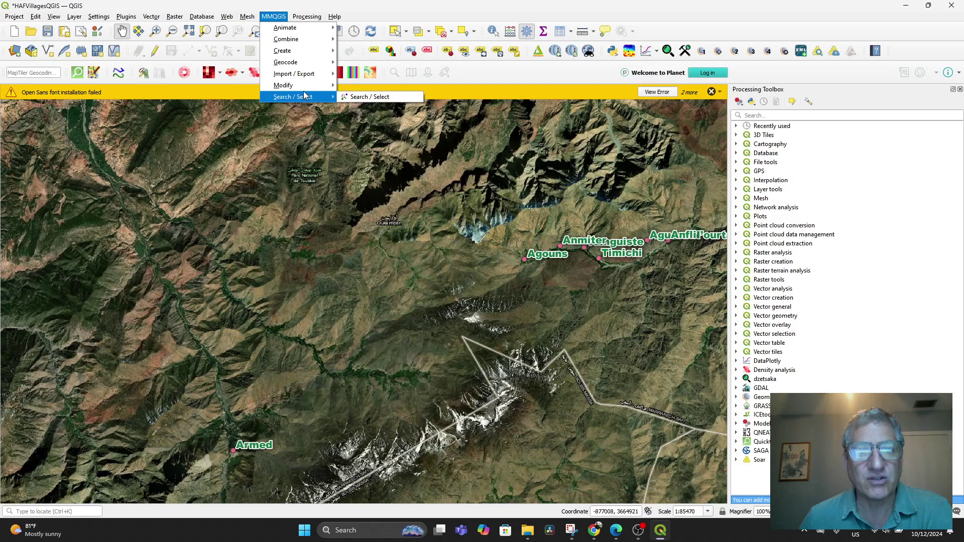
Open the Model Designer to view its empty canvas and inputs, and close it again.
{"action": "mouse_move", "coordinate": [302, 19]}
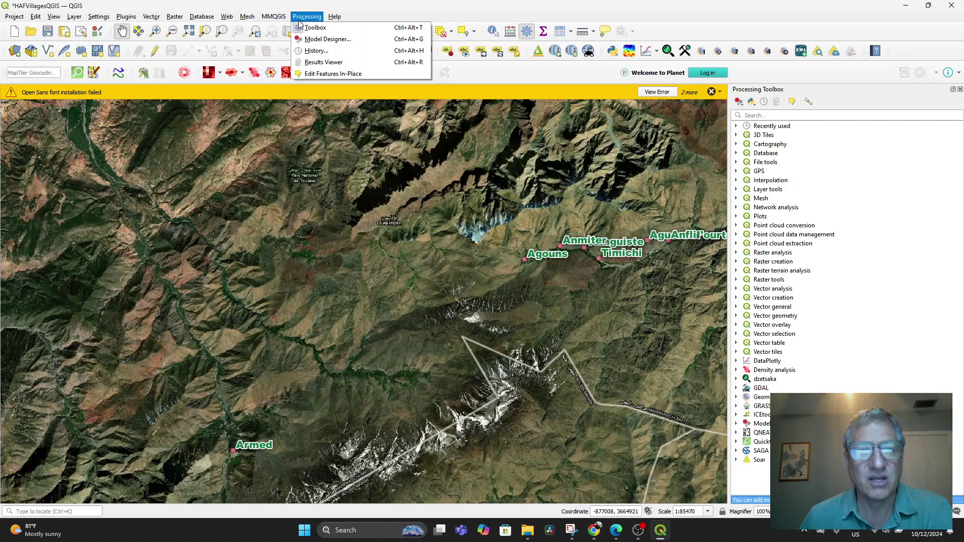
{"action": "left_click", "coordinate": [321, 40]}
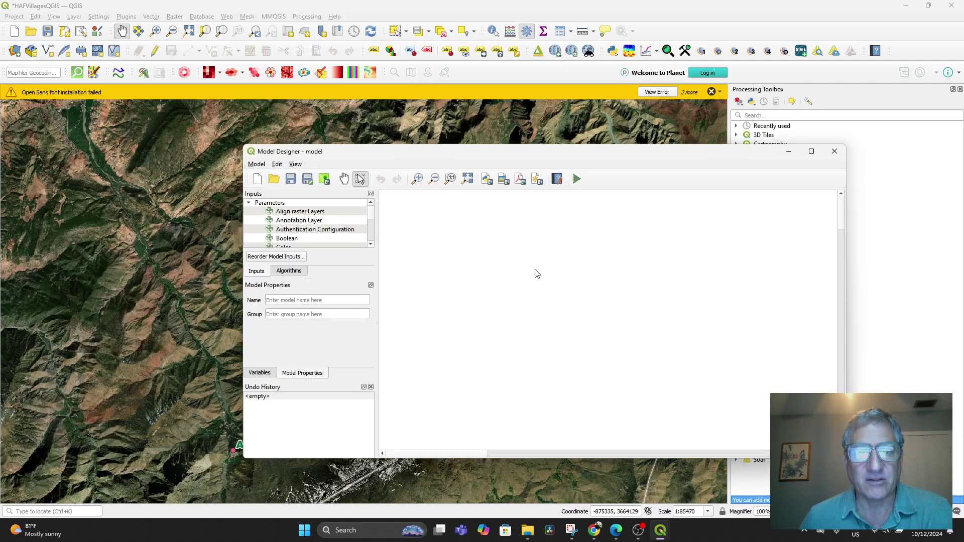
{"action": "left_click_drag", "start_coordinate": [674, 154], "coordinate": [642, 150]}
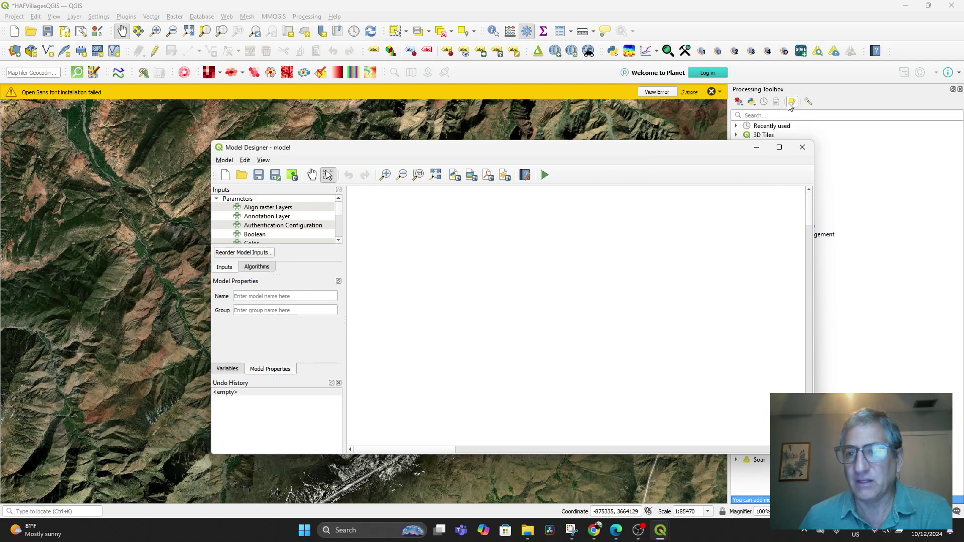
{"action": "left_click", "coordinate": [802, 148]}
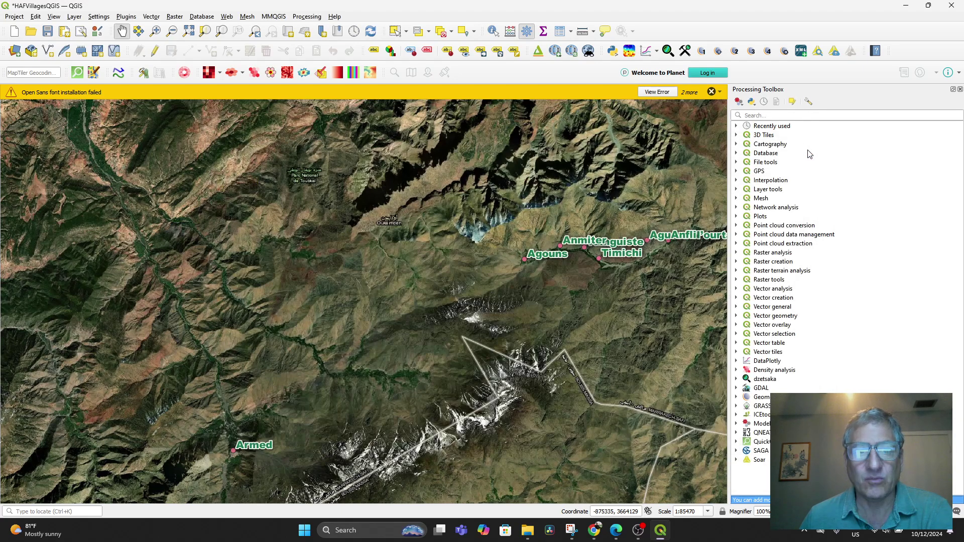
Review the Processing and Help commands and view the surrounding terrain on the map at a smaller scale.
{"action": "left_click", "coordinate": [309, 18]}
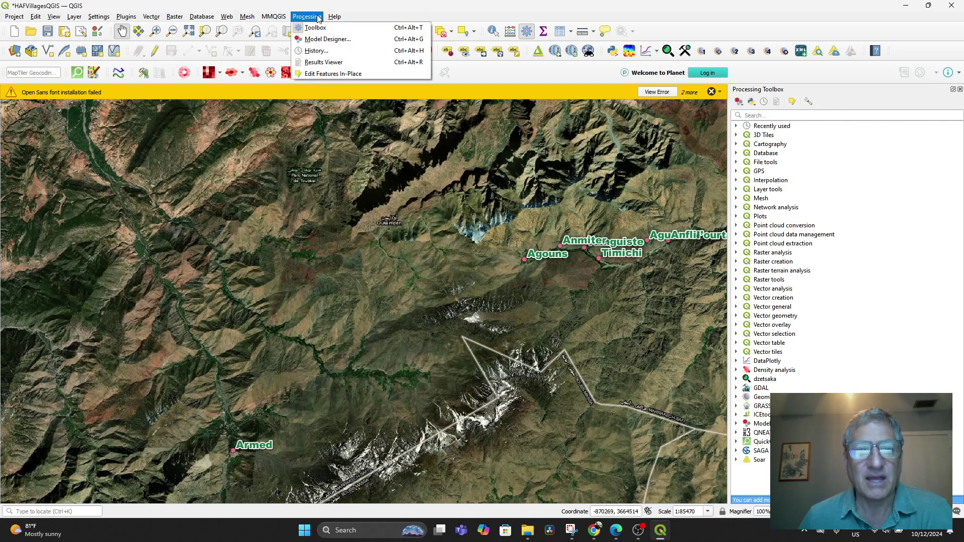
{"action": "mouse_move", "coordinate": [334, 16]}
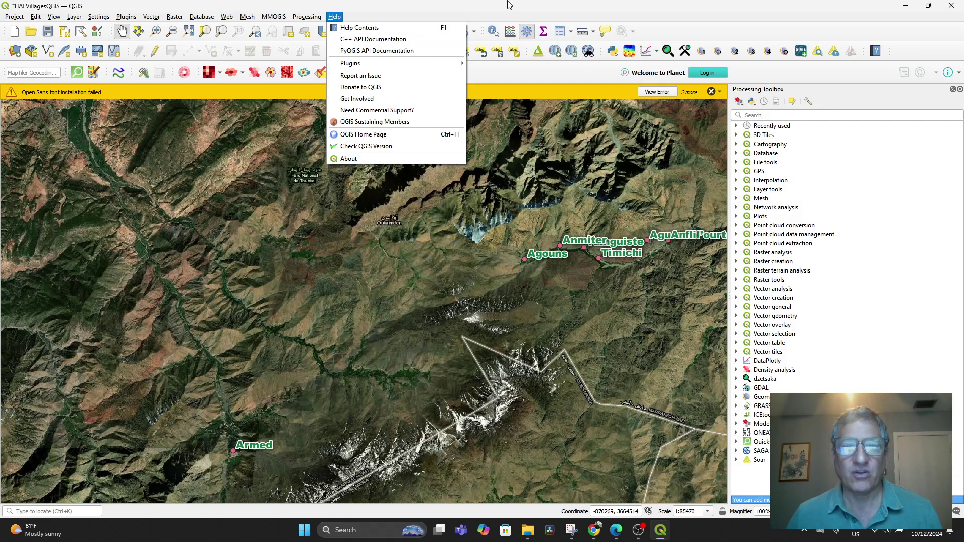
{"action": "left_click", "coordinate": [490, 8]}
{"action": "scroll", "coordinate": [441, 194], "scroll_direction": "down", "scroll_amount": 3}
{"action": "scroll", "coordinate": [569, 276], "scroll_direction": "up", "scroll_amount": 2}
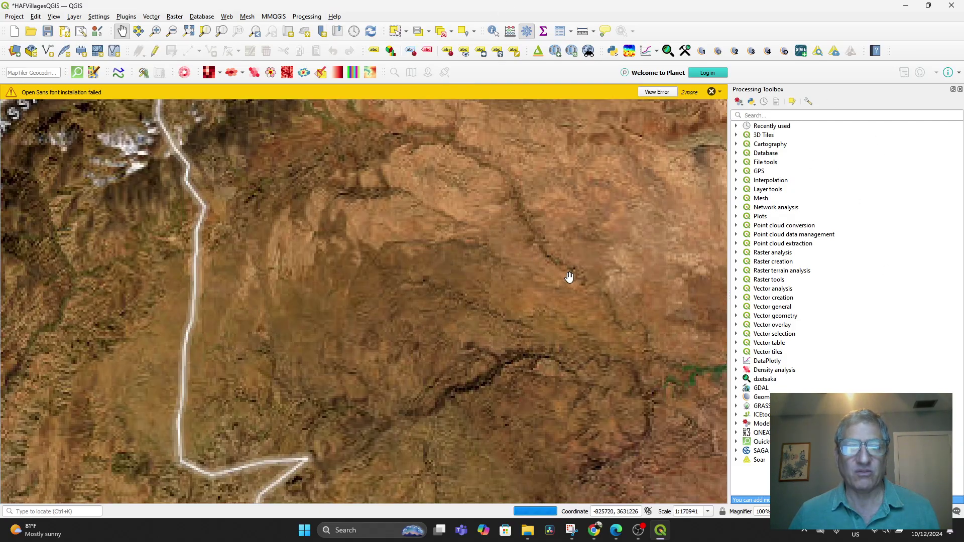
Switch to the ChatGPT conversation in Chrome and review its advice on integrating SAGA and GRASS into QGIS.
{"action": "scroll", "coordinate": [562, 267], "scroll_direction": "down", "scroll_amount": 3}
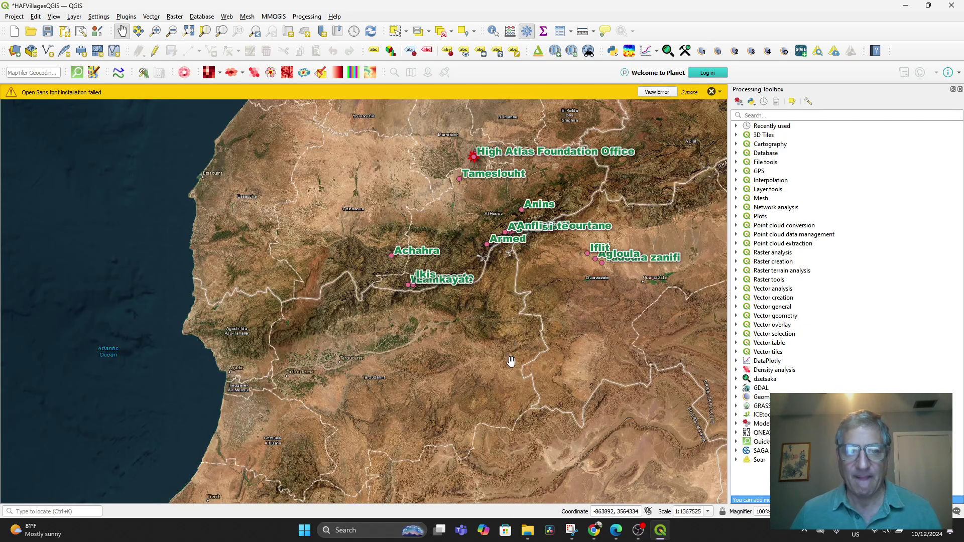
{"action": "left_click", "coordinate": [593, 530]}
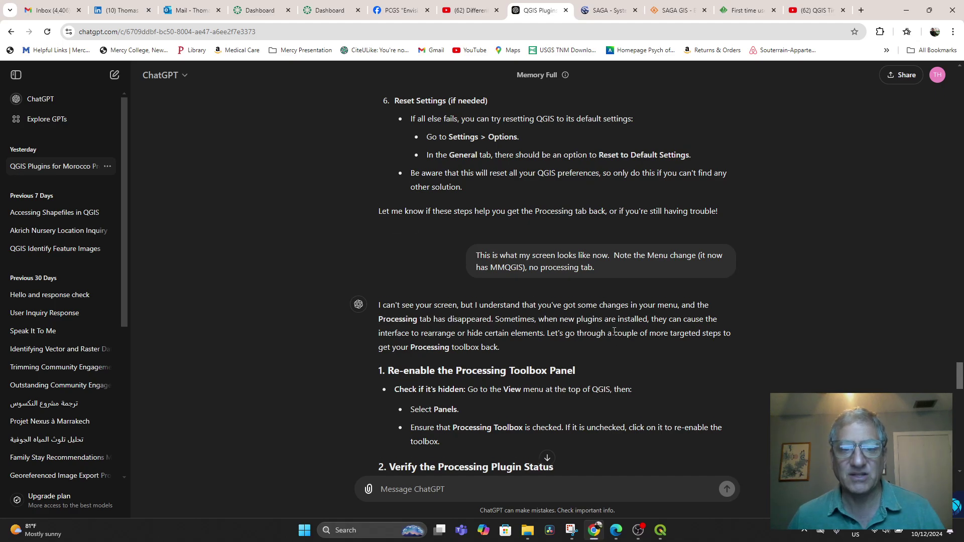
{"action": "scroll", "coordinate": [597, 328], "scroll_direction": "up", "scroll_amount": 15}
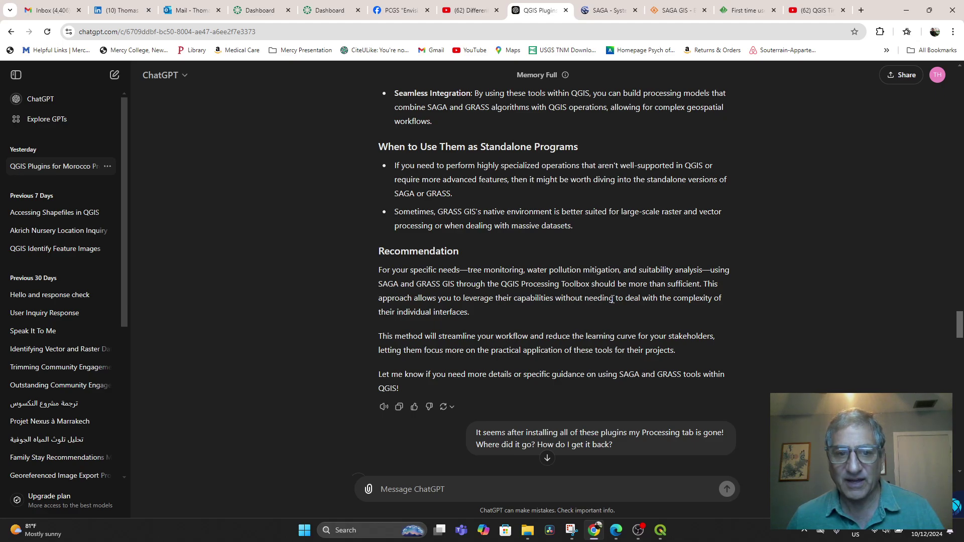
{"action": "scroll", "coordinate": [612, 299], "scroll_direction": "up", "scroll_amount": 10}
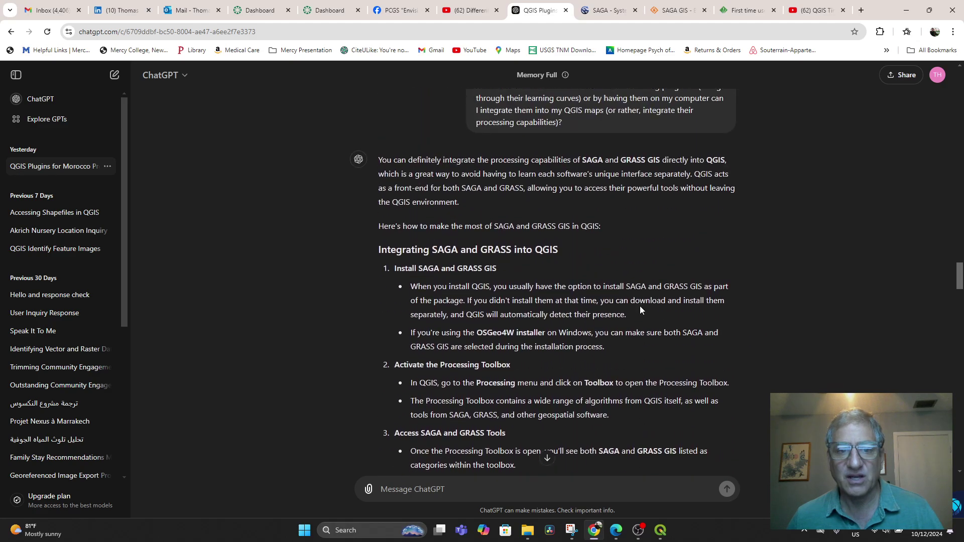
{"action": "scroll", "coordinate": [637, 305], "scroll_direction": "up", "scroll_amount": 4}
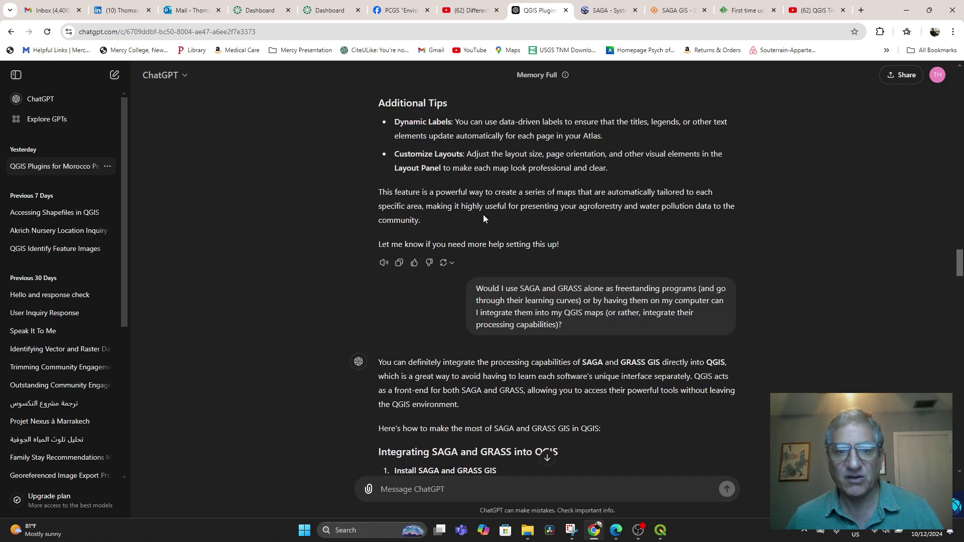
{"action": "scroll", "coordinate": [484, 216], "scroll_direction": "up", "scroll_amount": 2}
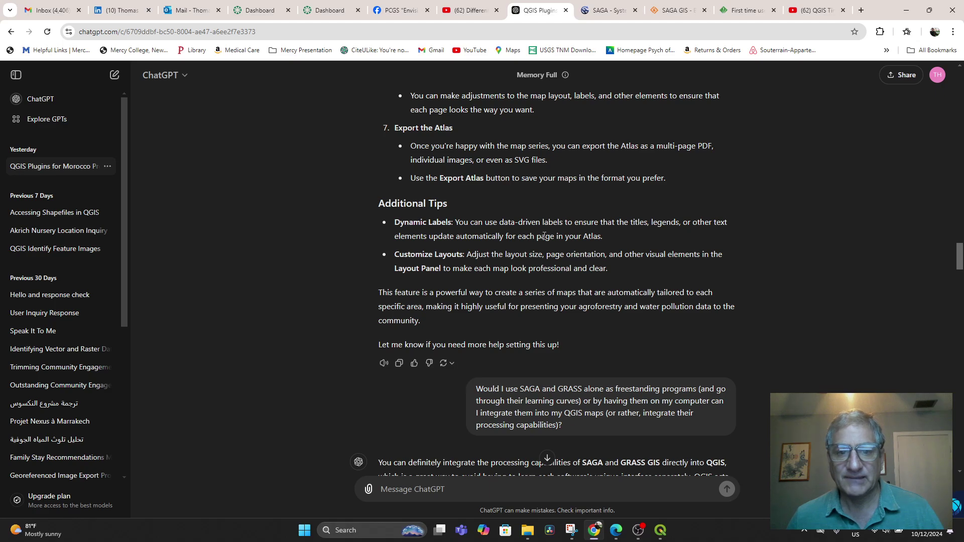
Review the conversation's answers on the built-in Atlas feature, the plugin list, the additional setup tips and the next steps for the workshop.
{"action": "scroll", "coordinate": [544, 236], "scroll_direction": "up", "scroll_amount": 15}
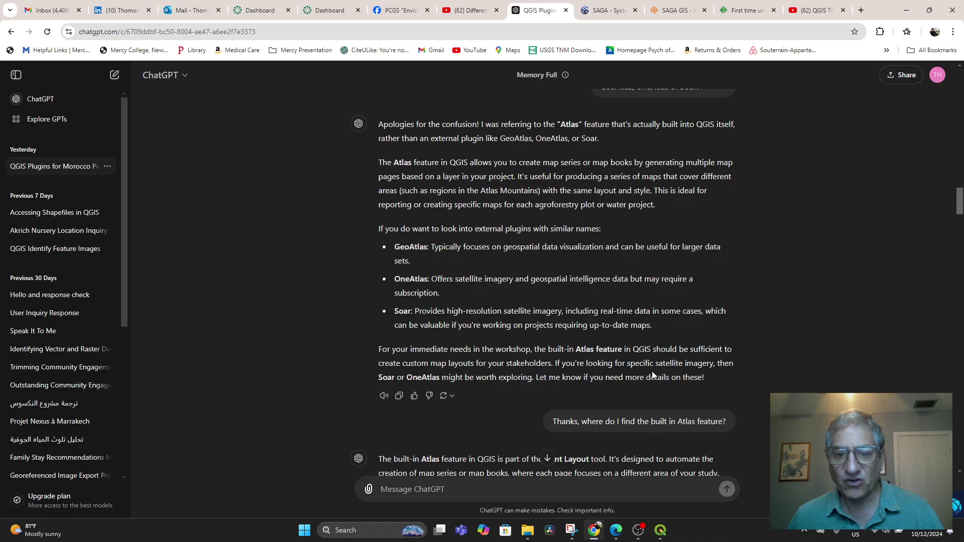
{"action": "scroll", "coordinate": [628, 360], "scroll_direction": "up", "scroll_amount": 6}
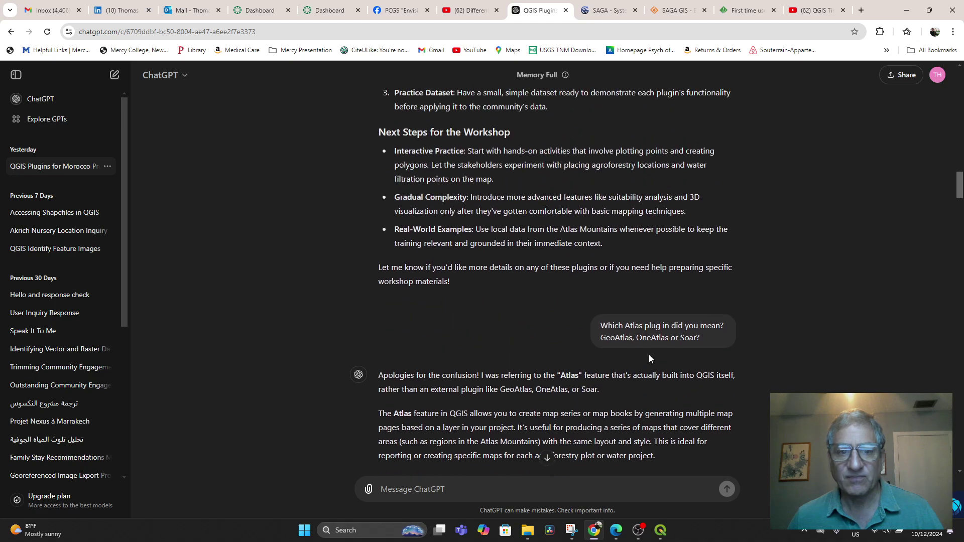
{"action": "scroll", "coordinate": [610, 303], "scroll_direction": "up", "scroll_amount": 4}
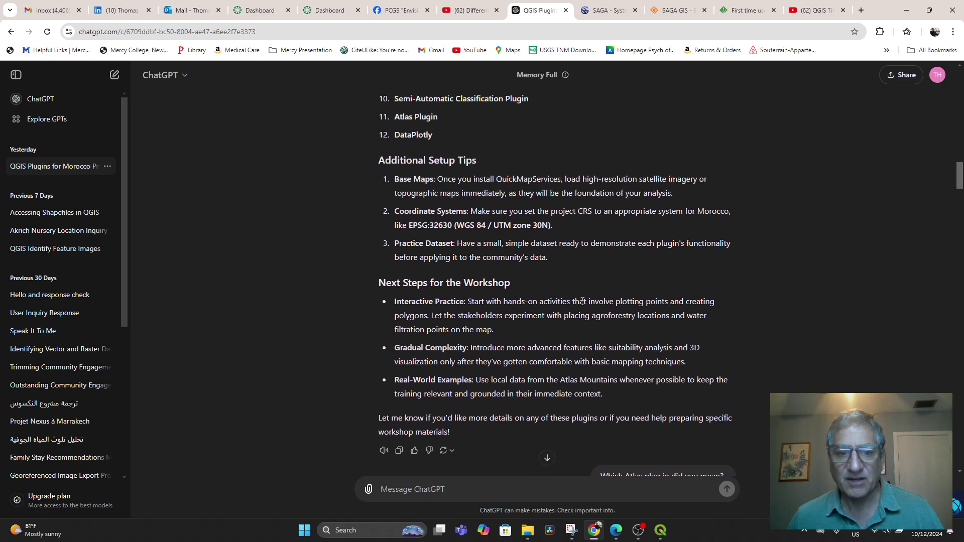
{"action": "scroll", "coordinate": [588, 308], "scroll_direction": "down", "scroll_amount": 3}
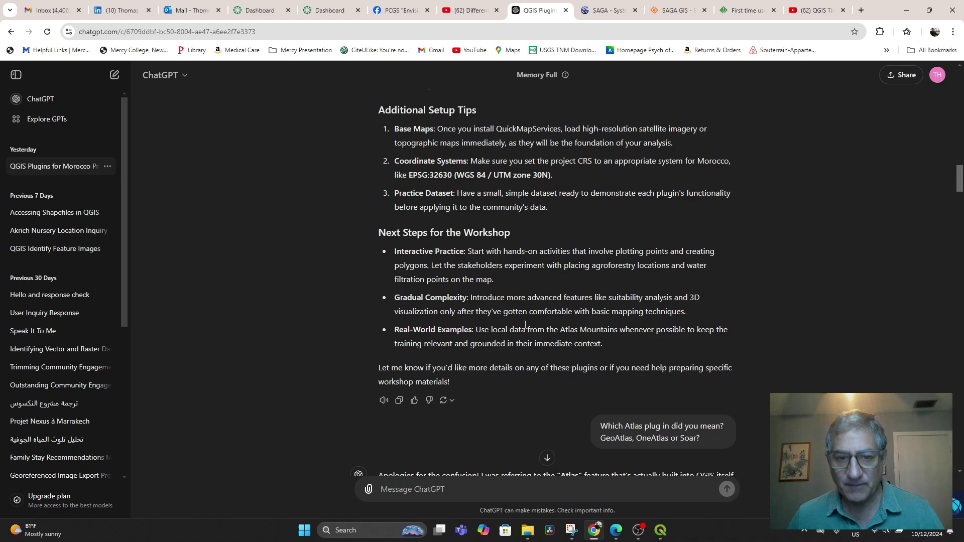
{"action": "scroll", "coordinate": [525, 325], "scroll_direction": "up", "scroll_amount": 3}
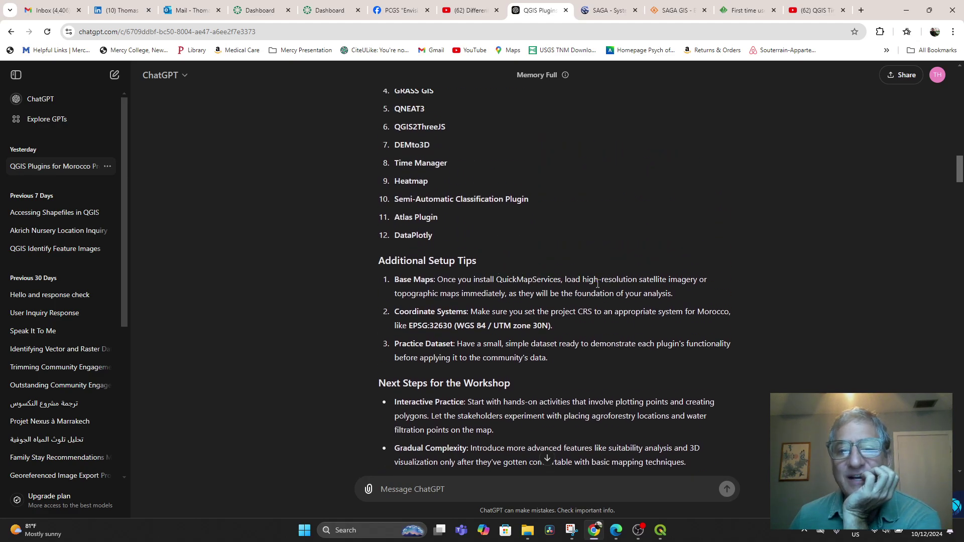
Highlight the base maps tip on satellite imagery and copy the recommended Morocco CRS code EPSG:32630.
{"action": "left_click_drag", "start_coordinate": [598, 284], "coordinate": [687, 296]}
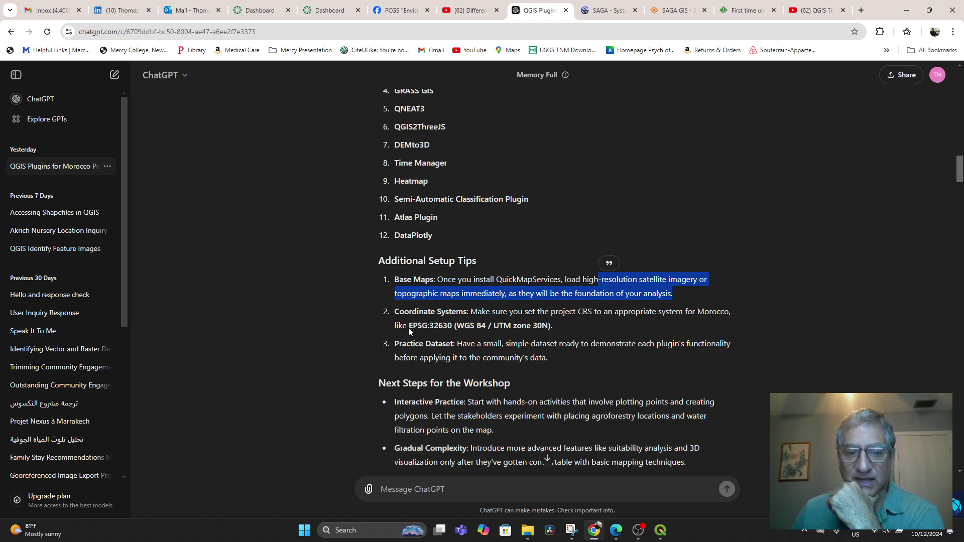
{"action": "left_click_drag", "start_coordinate": [408, 327], "coordinate": [453, 327]}
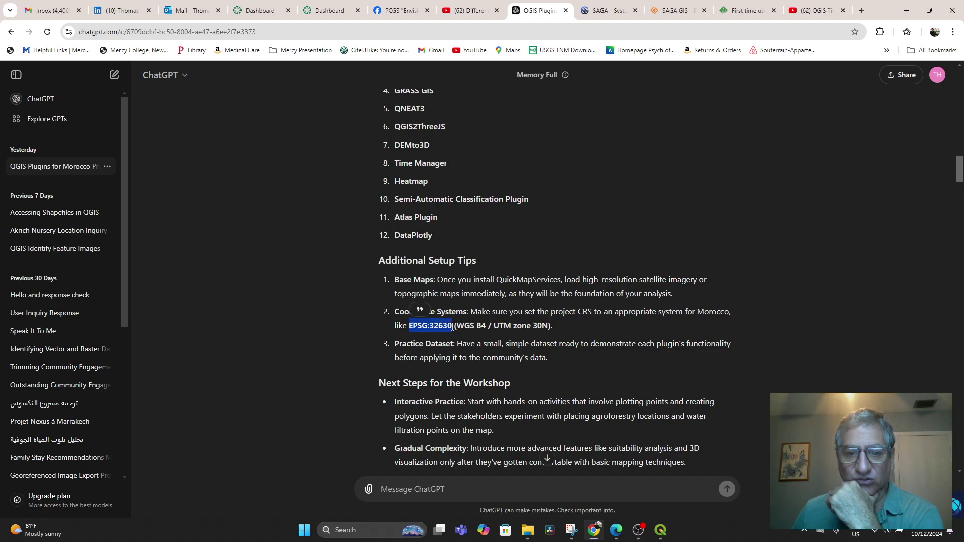
{"action": "right_click", "coordinate": [441, 327]}
{"action": "left_click", "coordinate": [458, 336]}
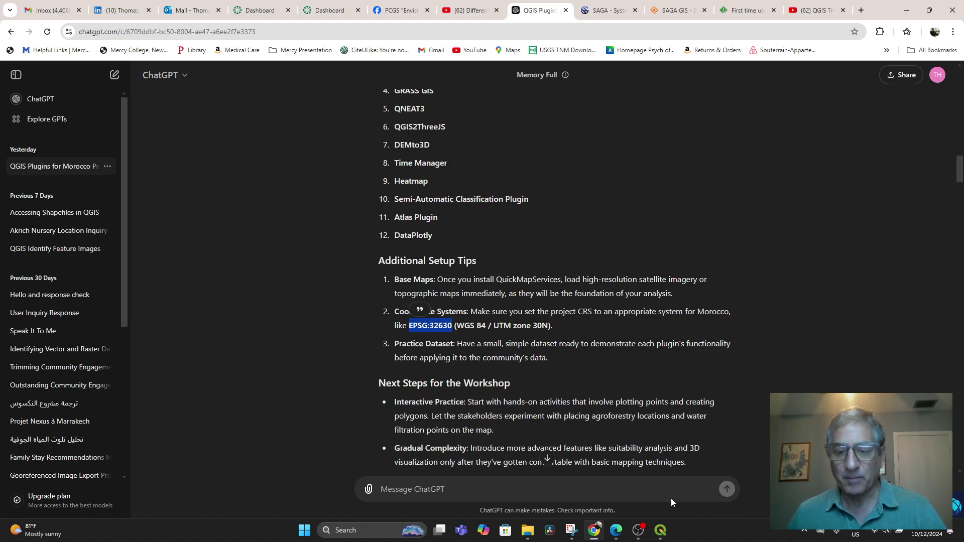
Switch to QGIS, start a new project while saving the current one, and dismiss the font installation warning.
{"action": "left_click", "coordinate": [660, 530]}
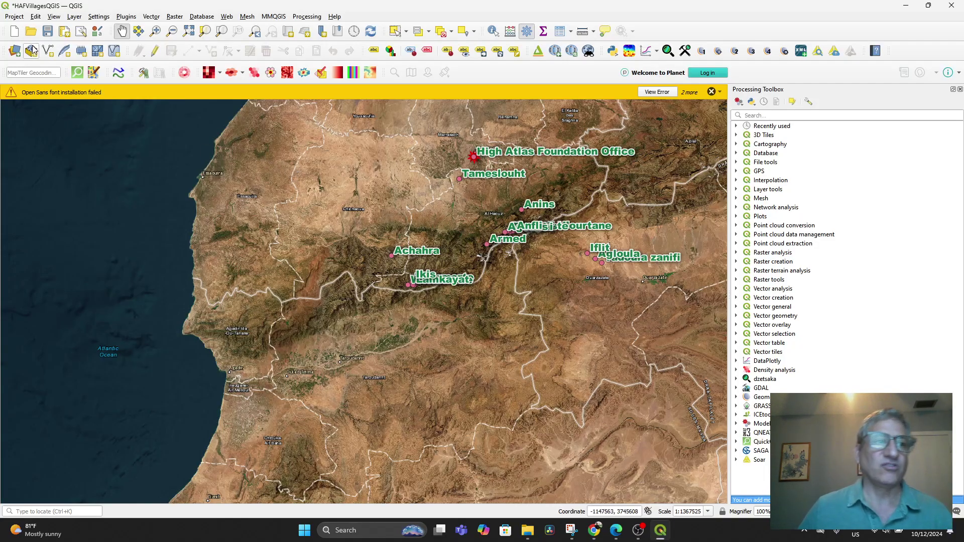
{"action": "left_click", "coordinate": [12, 18]}
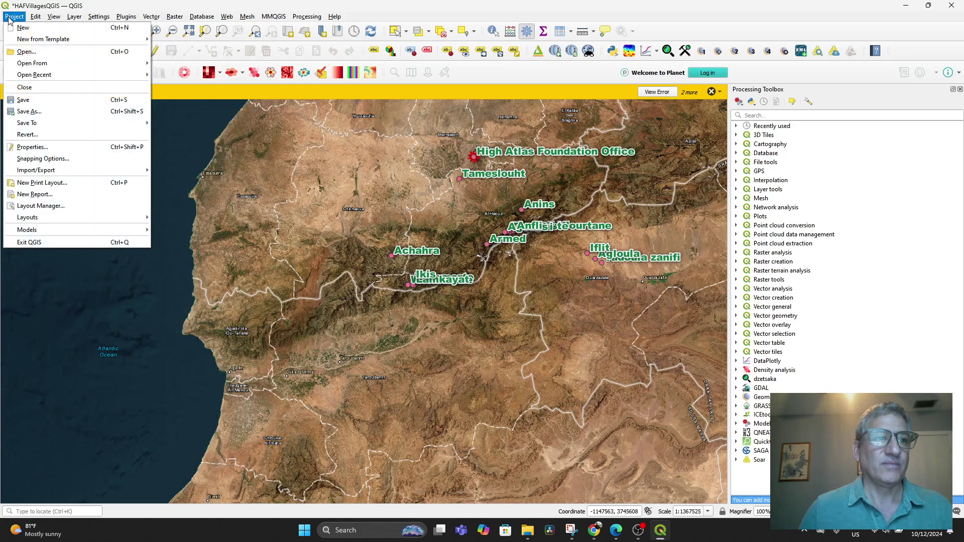
{"action": "left_click", "coordinate": [21, 28]}
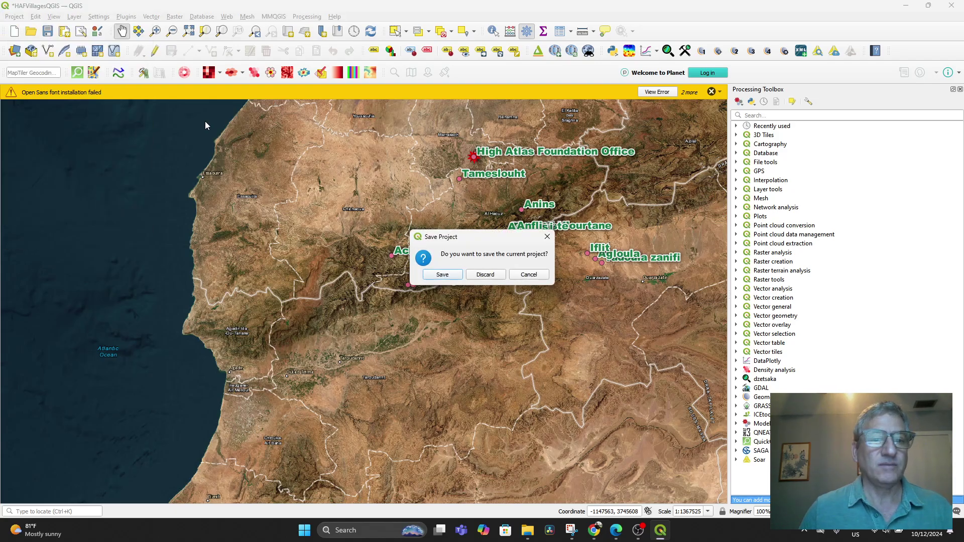
{"action": "left_click", "coordinate": [442, 274]}
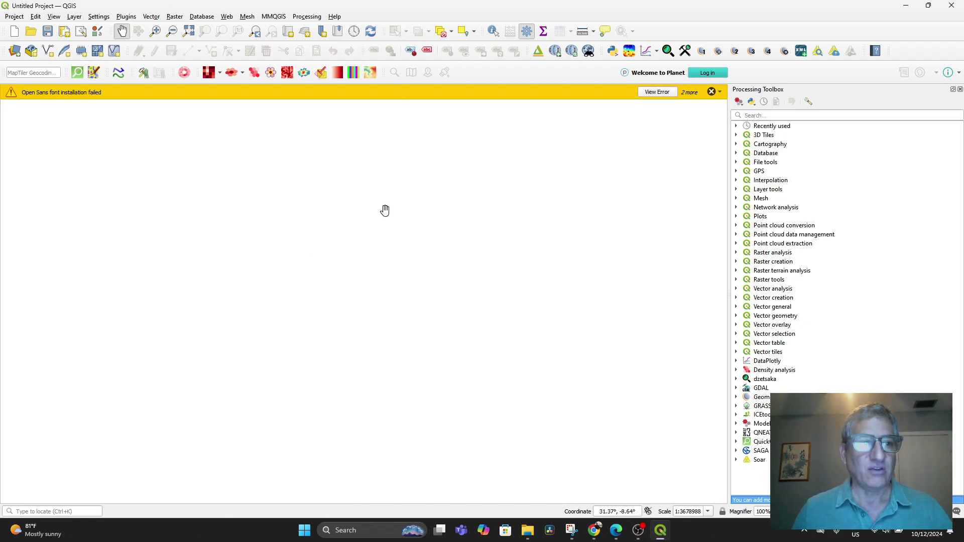
{"action": "left_click", "coordinate": [712, 91]}
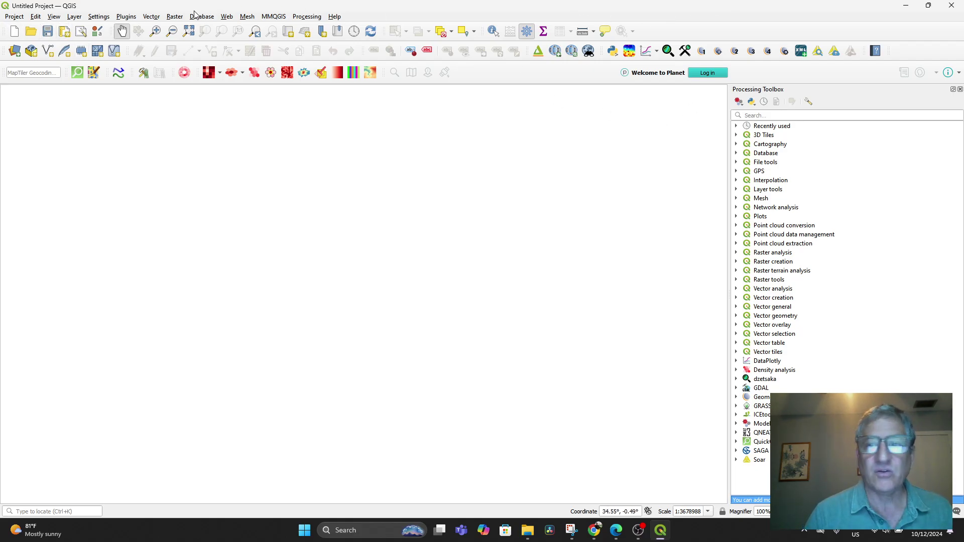
Add the Google Hybrid basemap from QuickMapServices to the new project and centre the world map in the canvas.
{"action": "left_click", "coordinate": [227, 18]}
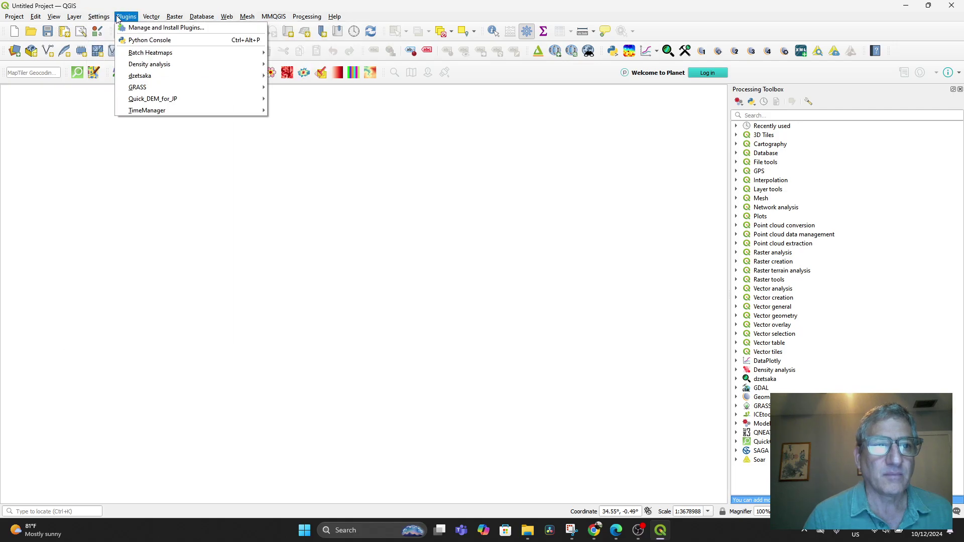
{"action": "mouse_move", "coordinate": [176, 110]}
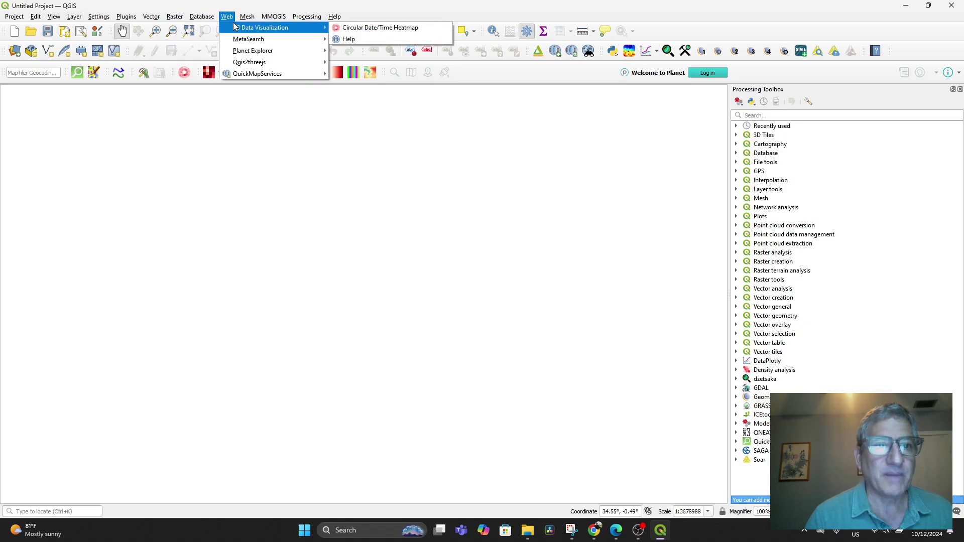
{"action": "mouse_move", "coordinate": [245, 74]}
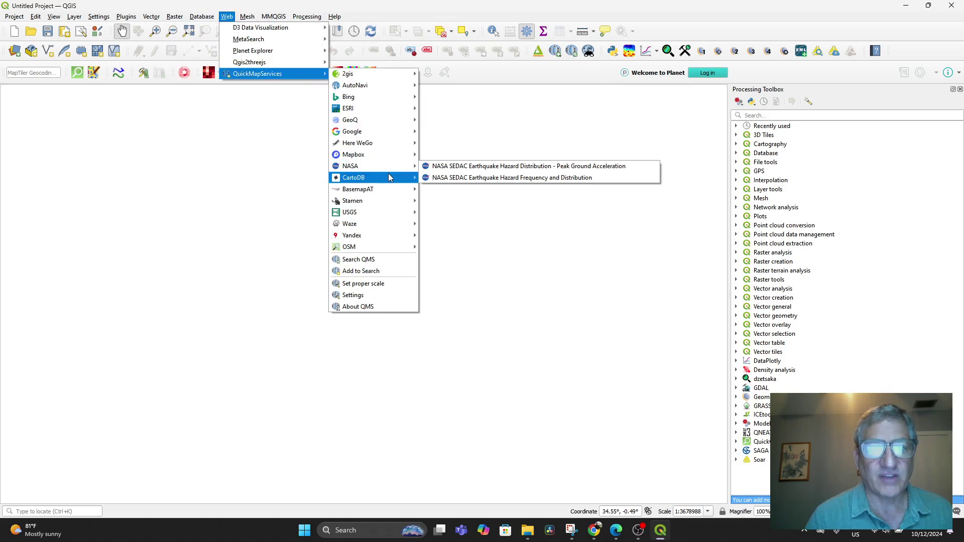
{"action": "mouse_move", "coordinate": [379, 240]}
{"action": "mouse_move", "coordinate": [371, 121]}
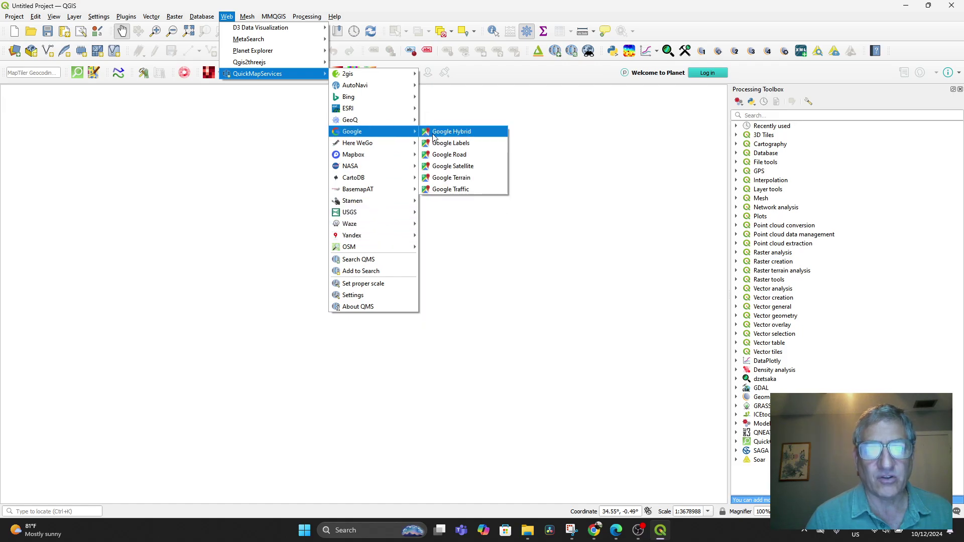
{"action": "left_click", "coordinate": [434, 133]}
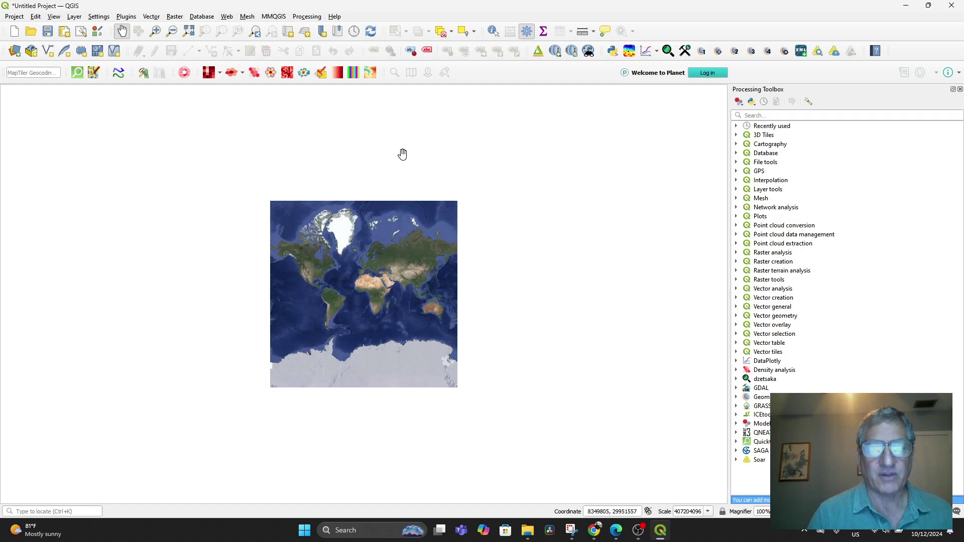
{"action": "left_click_drag", "start_coordinate": [414, 280], "coordinate": [438, 218]}
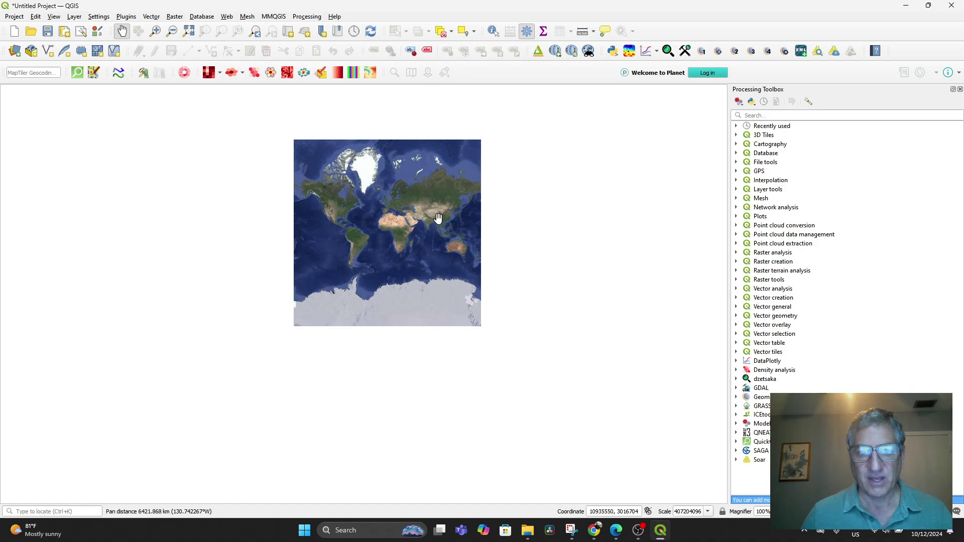
{"action": "left_click", "coordinate": [438, 219]}
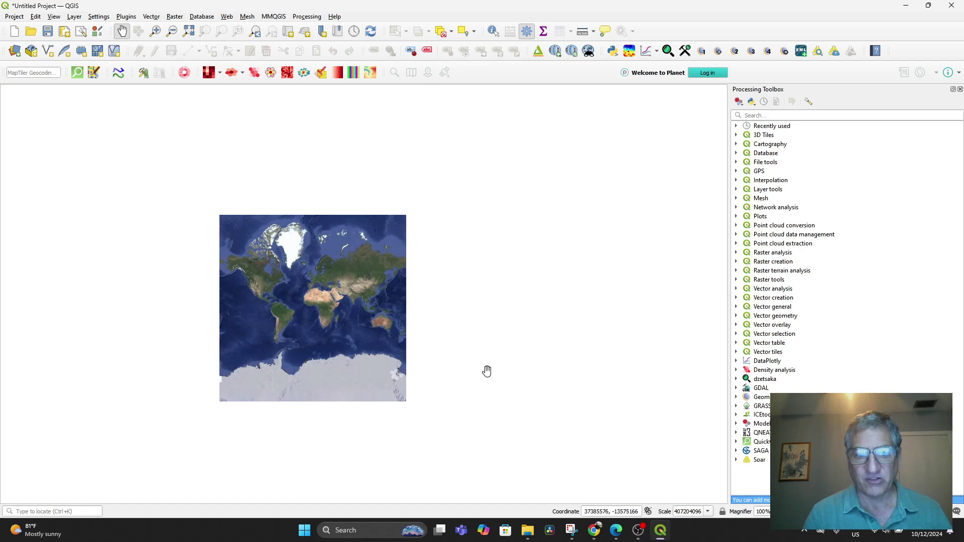
{"action": "left_click_drag", "start_coordinate": [338, 340], "coordinate": [393, 303]}
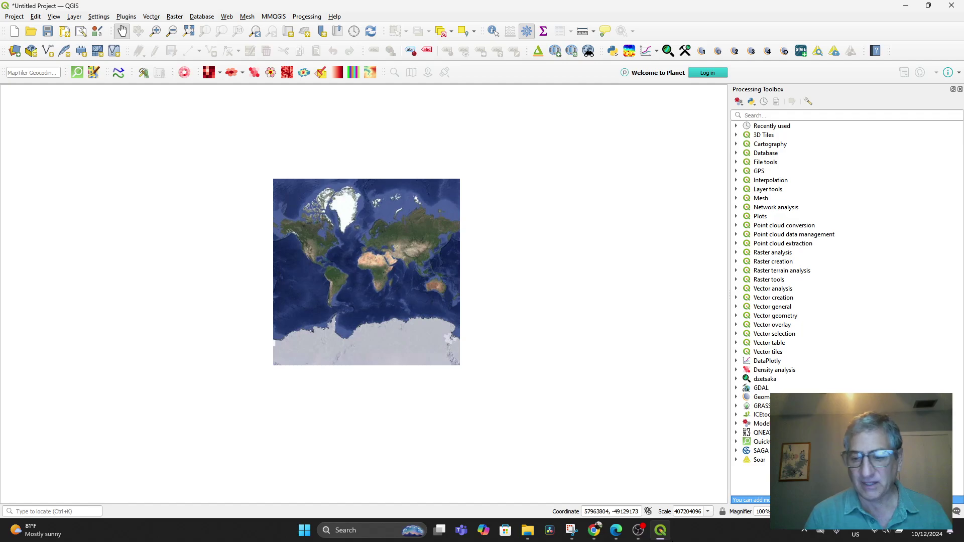
{"action": "mouse_move", "coordinate": [659, 538]}
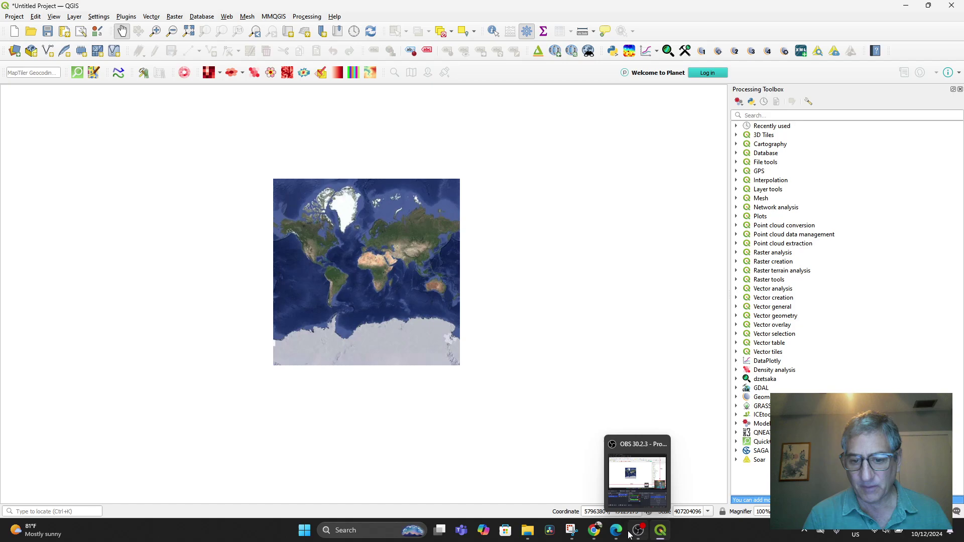
{"action": "mouse_move", "coordinate": [592, 536]}
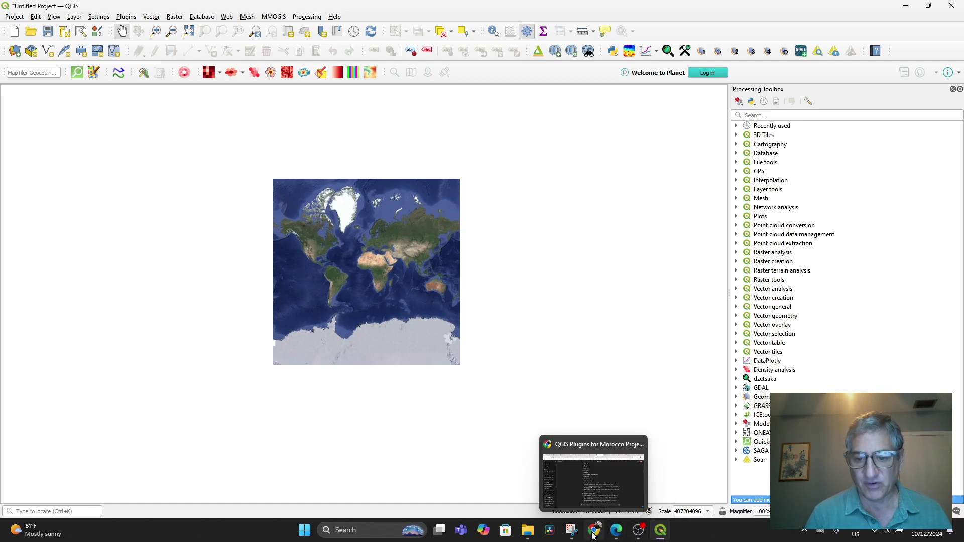
{"action": "left_click", "coordinate": [634, 474]}
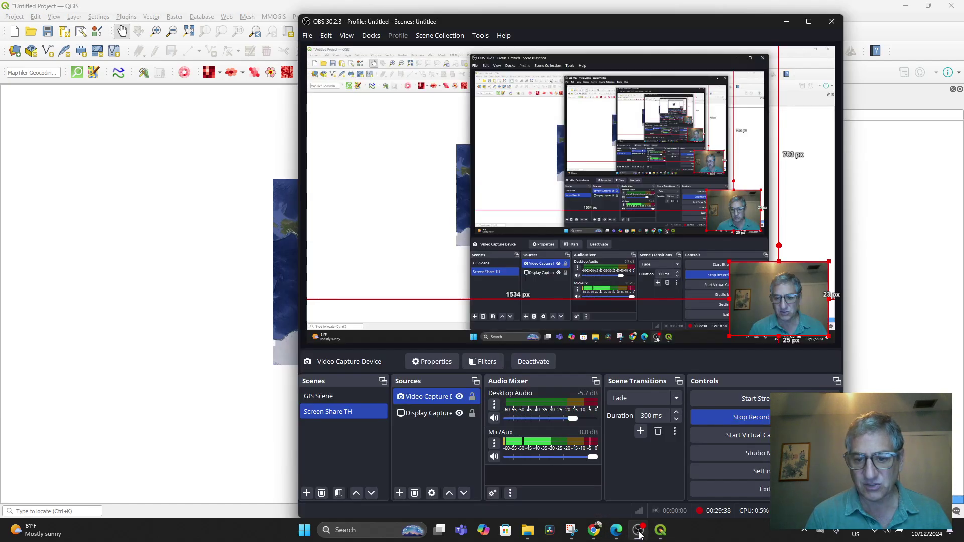